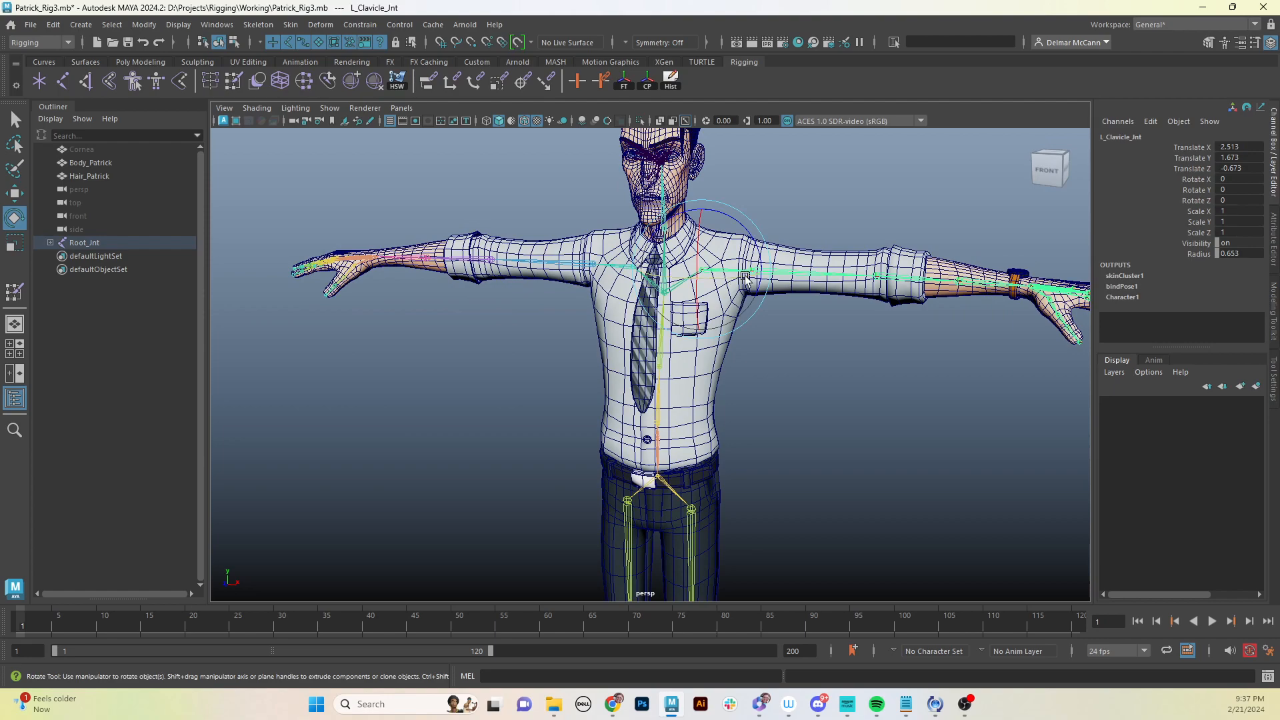
# - Try rotating the left clavicle joint about -13 degrees in Z, then undo the rotation
pyautogui.moveTo(730, 224)
pyautogui.mouseDown()
pyautogui.moveTo(756, 237)
pyautogui.moveTo(749, 216)
pyautogui.mouseUp()
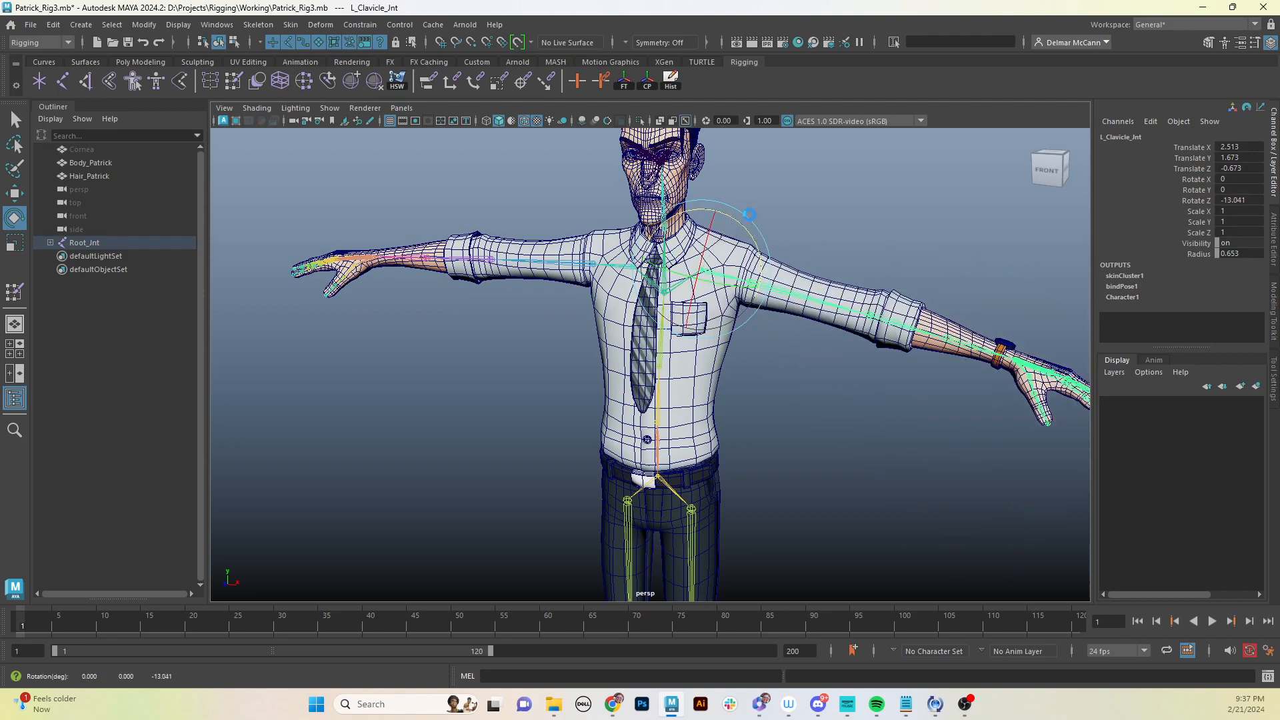
pyautogui.hotkey('ctrl', 'z')
# - Animate the left hip joint rotating about -33 degrees in Y between frames 1 and 20 and play it back to test the leg deformation
pyautogui.keyDown('alt'); pyautogui.moveTo(768, 403); pyautogui.dragTo(770, 321, button='middle'); pyautogui.keyUp('alt')
pyautogui.keyDown('alt'); pyautogui.moveTo(771, 321); pyautogui.dragTo(719, 385); pyautogui.keyUp('alt')
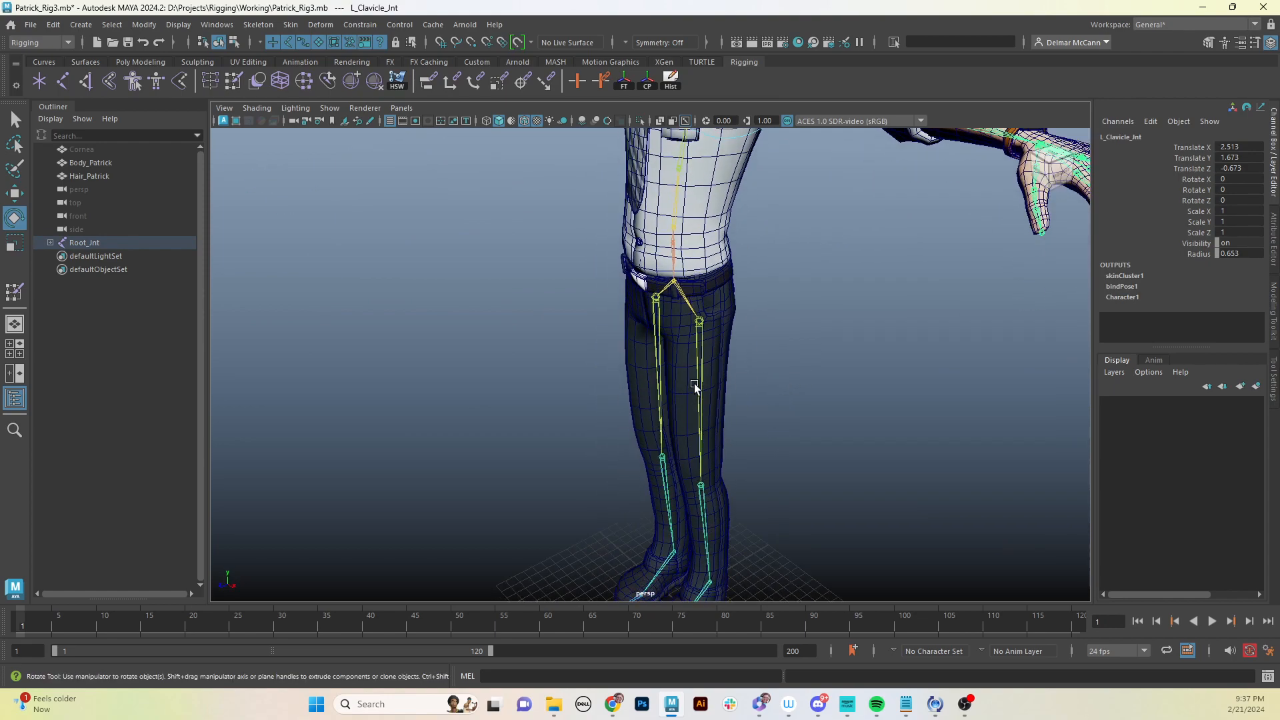
pyautogui.click(701, 386)
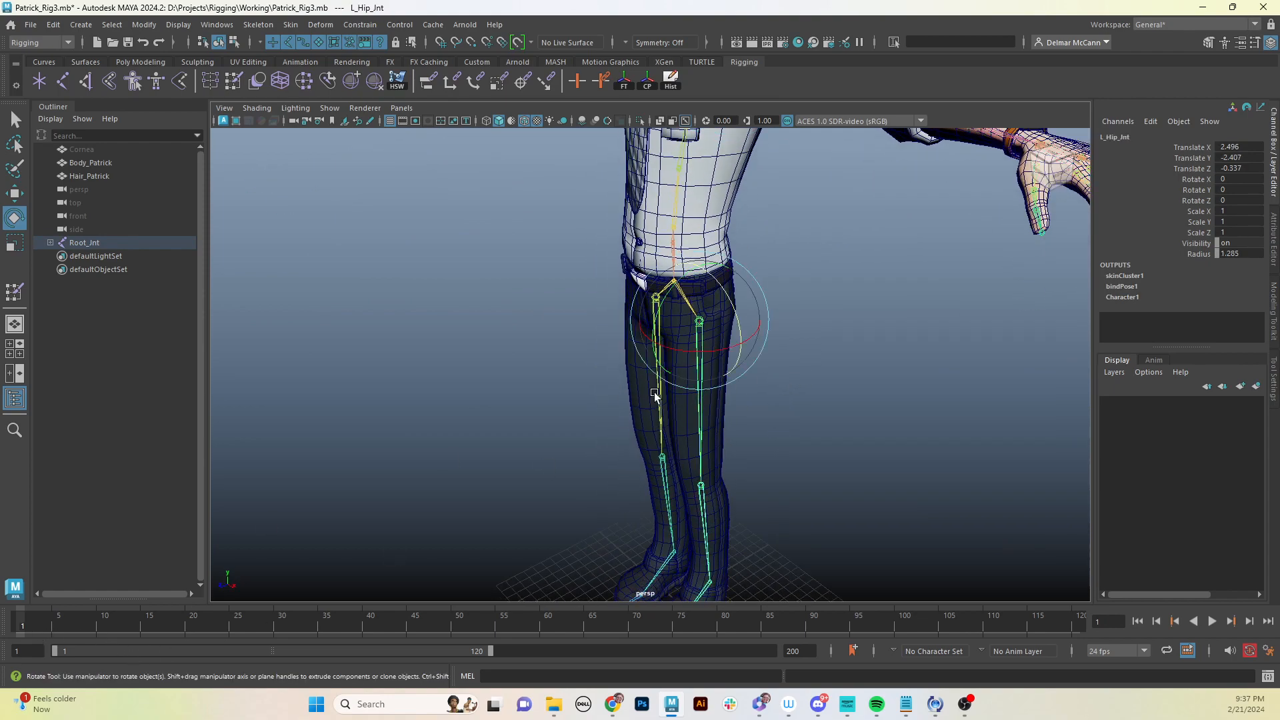
pyautogui.press('s')
pyautogui.click(189, 625)
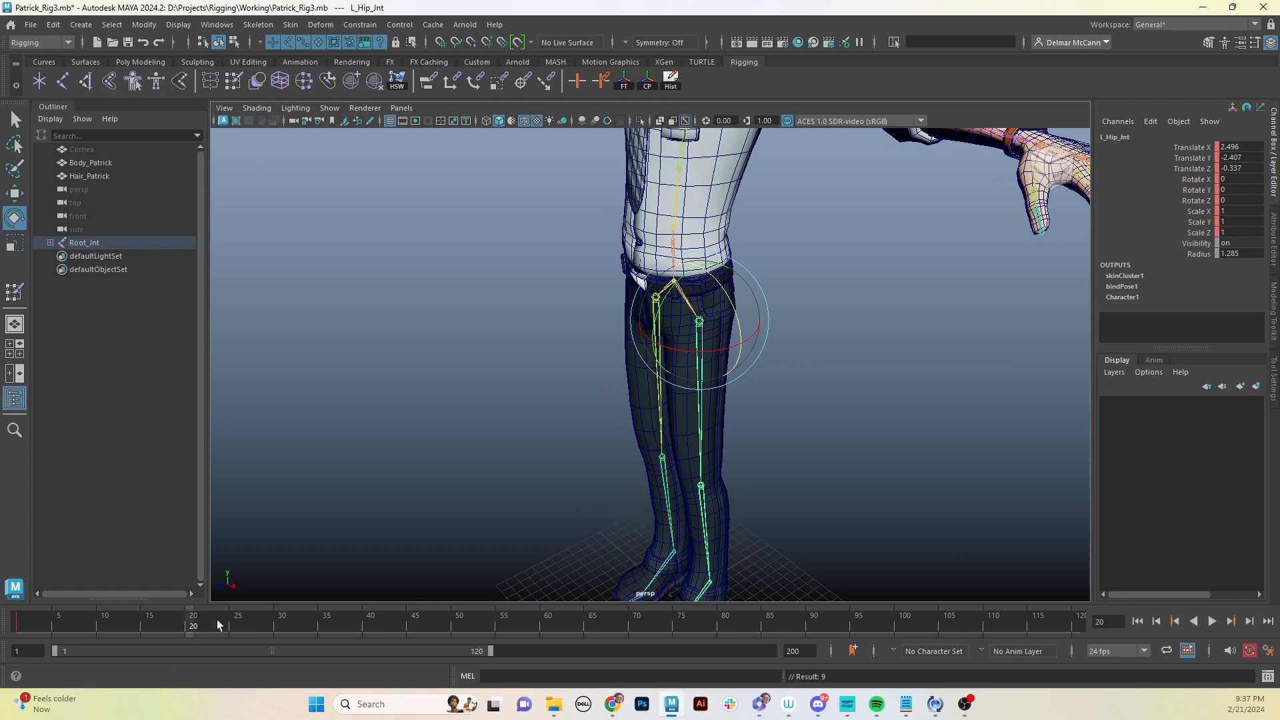
pyautogui.press('s')
pyautogui.moveTo(728, 347); pyautogui.dragTo(250, 637)
pyautogui.hotkey('alt', 'v')
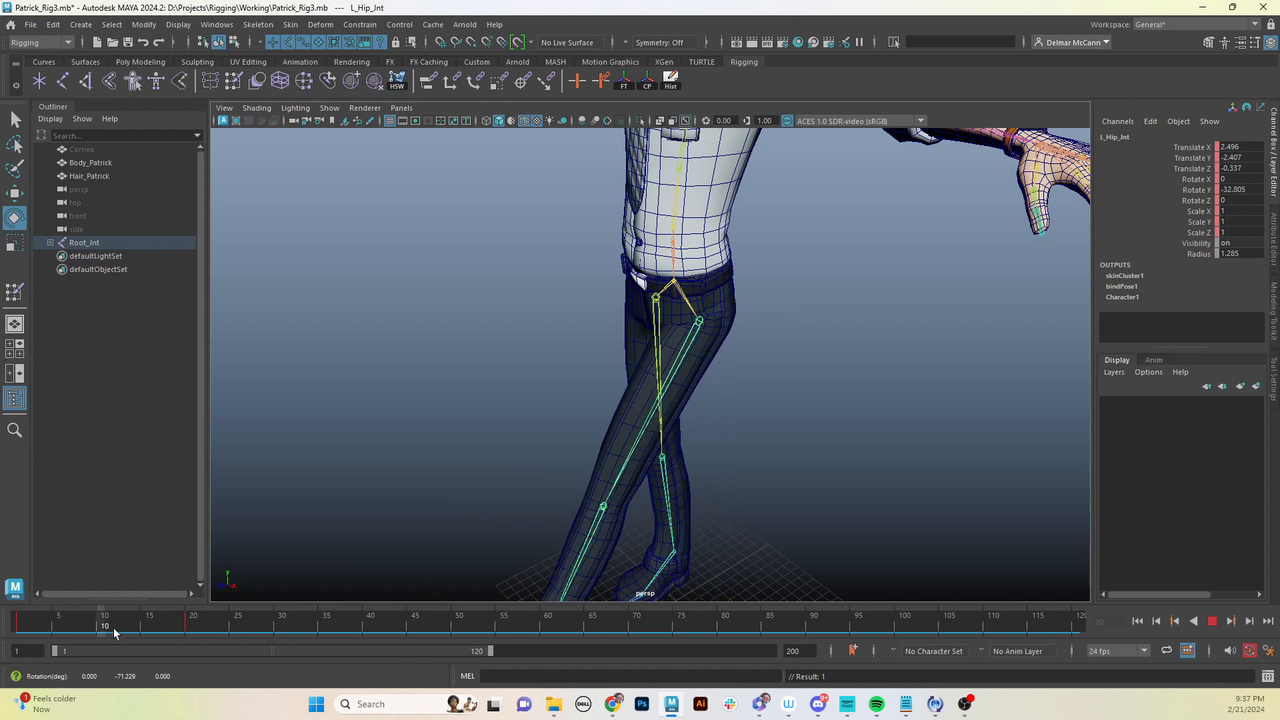
pyautogui.hotkey('alt', 'v')
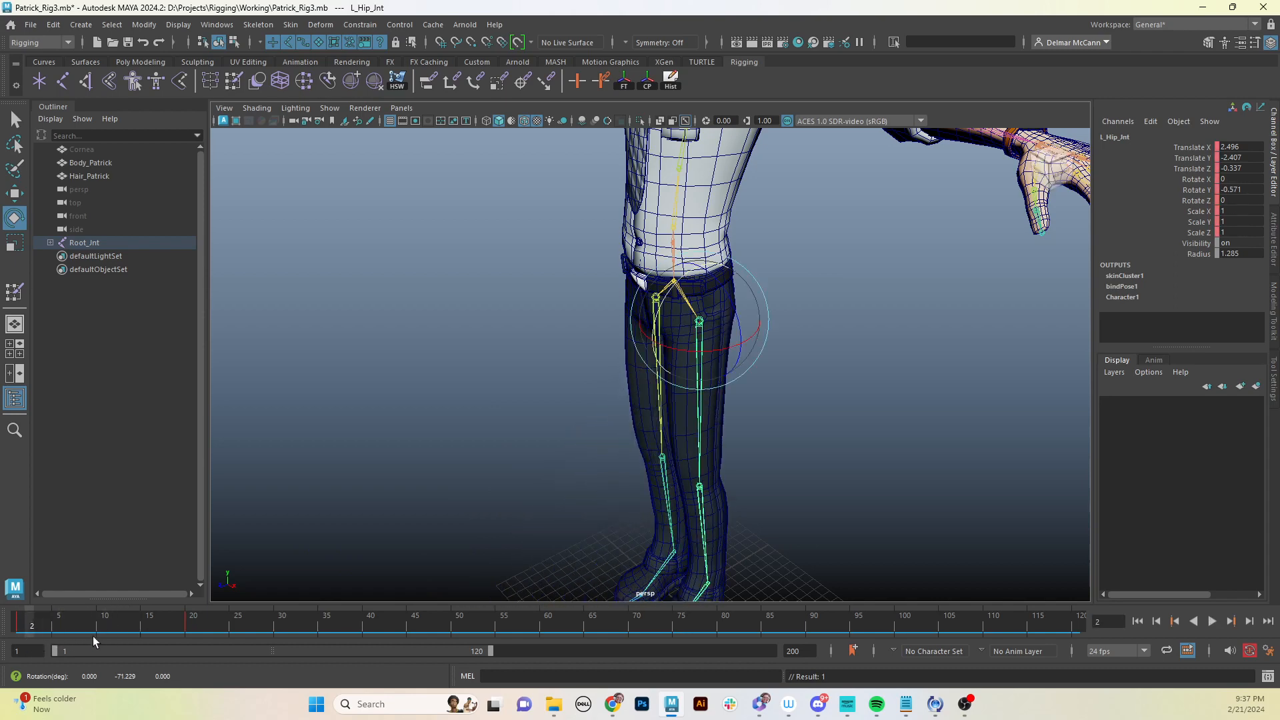
pyautogui.hotkey('ctrl', 'z')
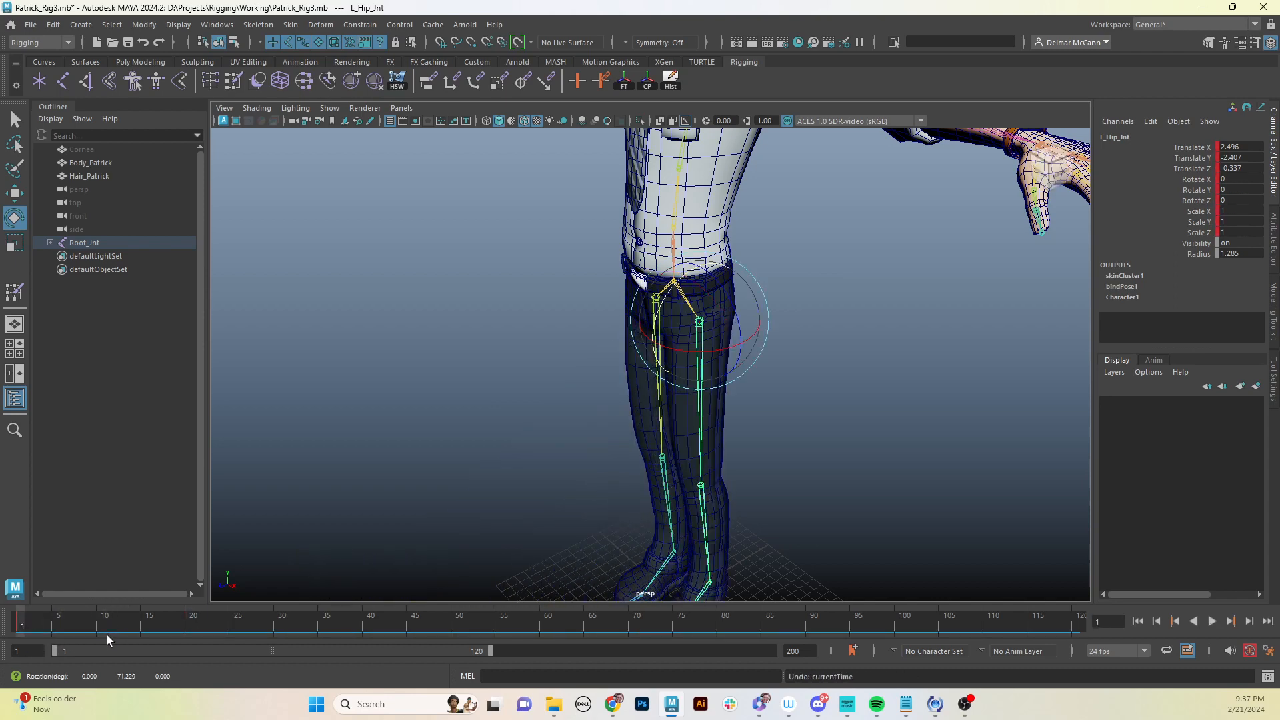
# - Switch the menu set to Animation
pyautogui.keyDown('alt'); pyautogui.moveTo(659, 346); pyautogui.dragTo(691, 391, button='middle'); pyautogui.keyUp('alt')
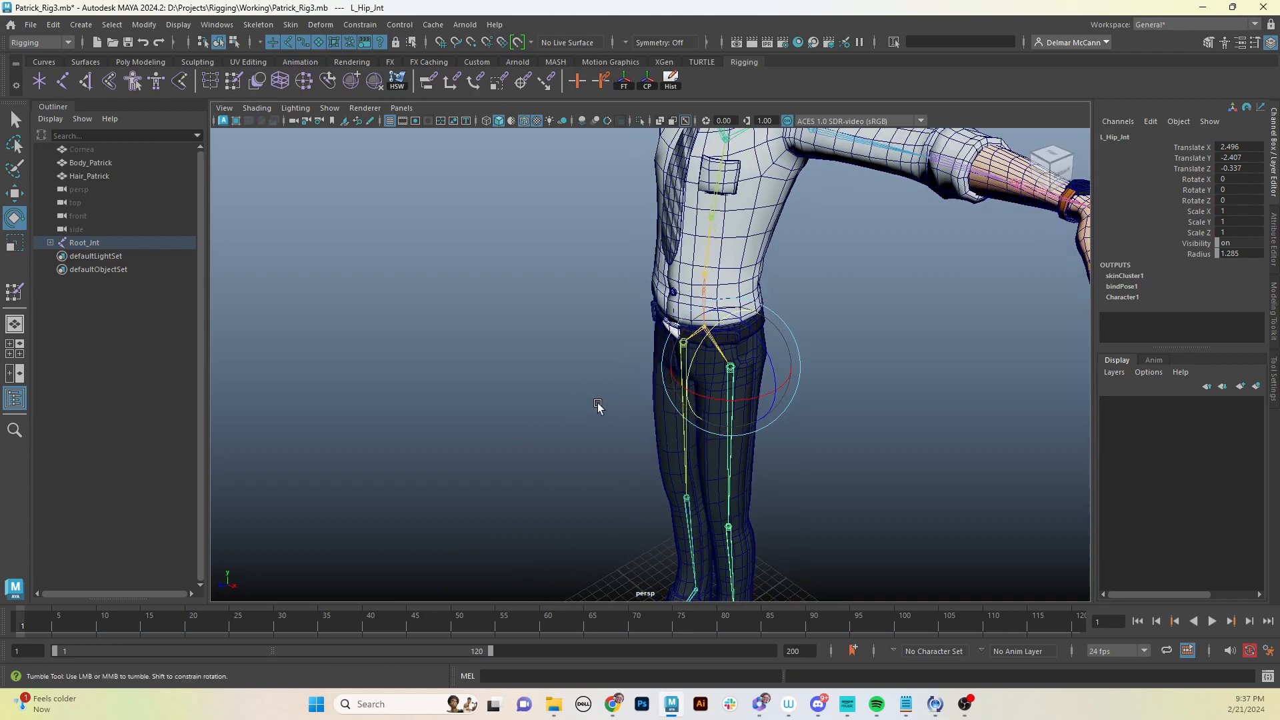
pyautogui.keyDown('alt'); pyautogui.moveTo(598, 408); pyautogui.dragTo(701, 397); pyautogui.keyUp('alt')
pyautogui.scroll(-5, 765, 370)
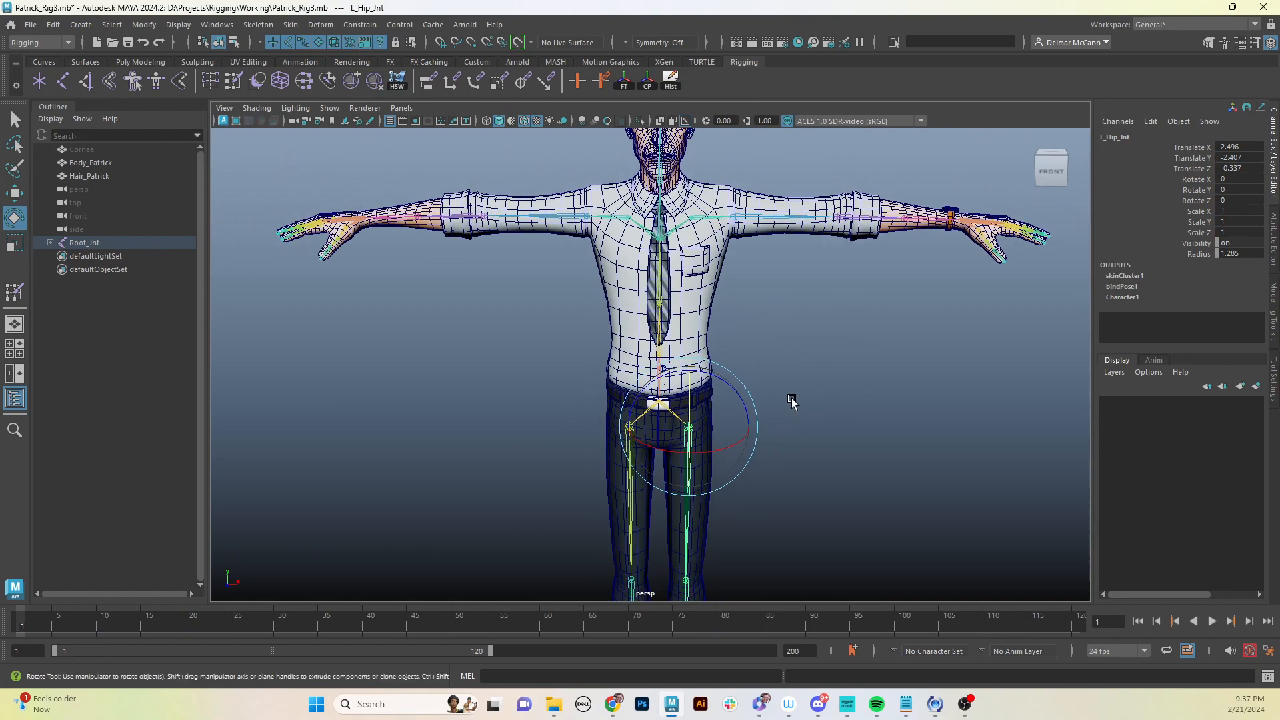
pyautogui.keyDown('alt'); pyautogui.moveTo(799, 478); pyautogui.dragTo(804, 450); pyautogui.keyUp('alt')
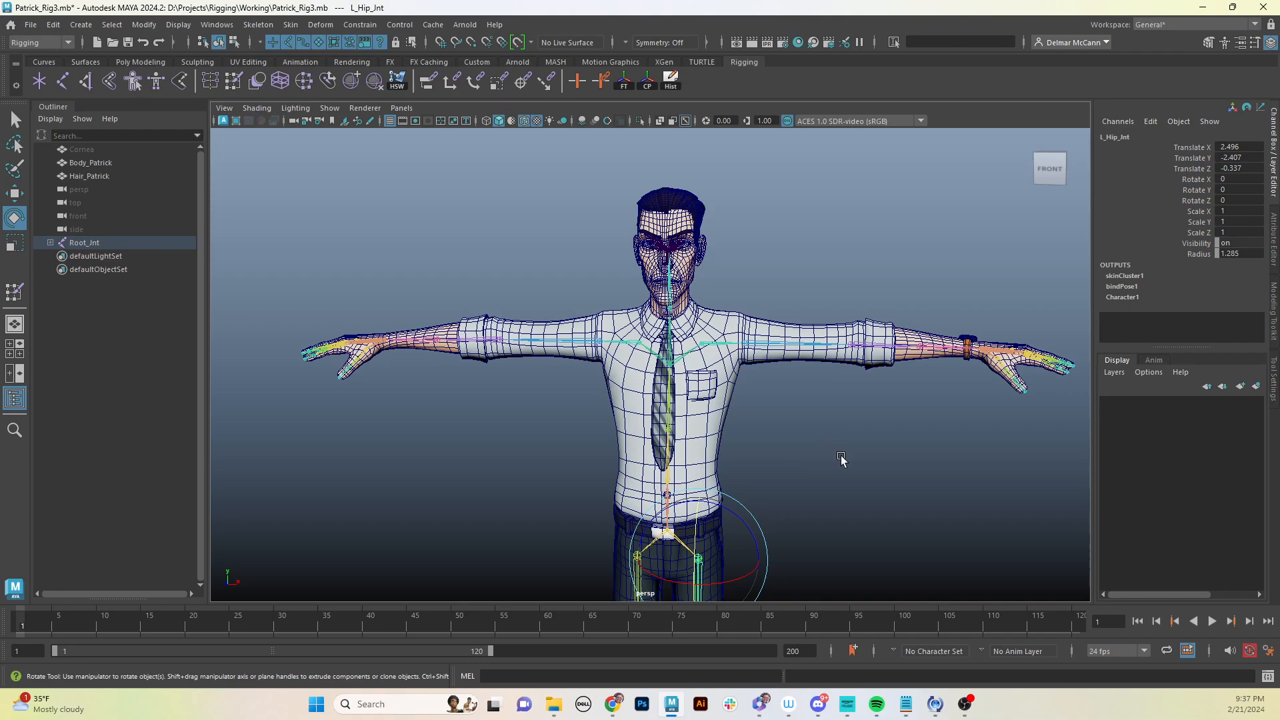
pyautogui.keyDown('alt'); pyautogui.moveTo(840, 460); pyautogui.dragTo(866, 400); pyautogui.keyUp('alt')
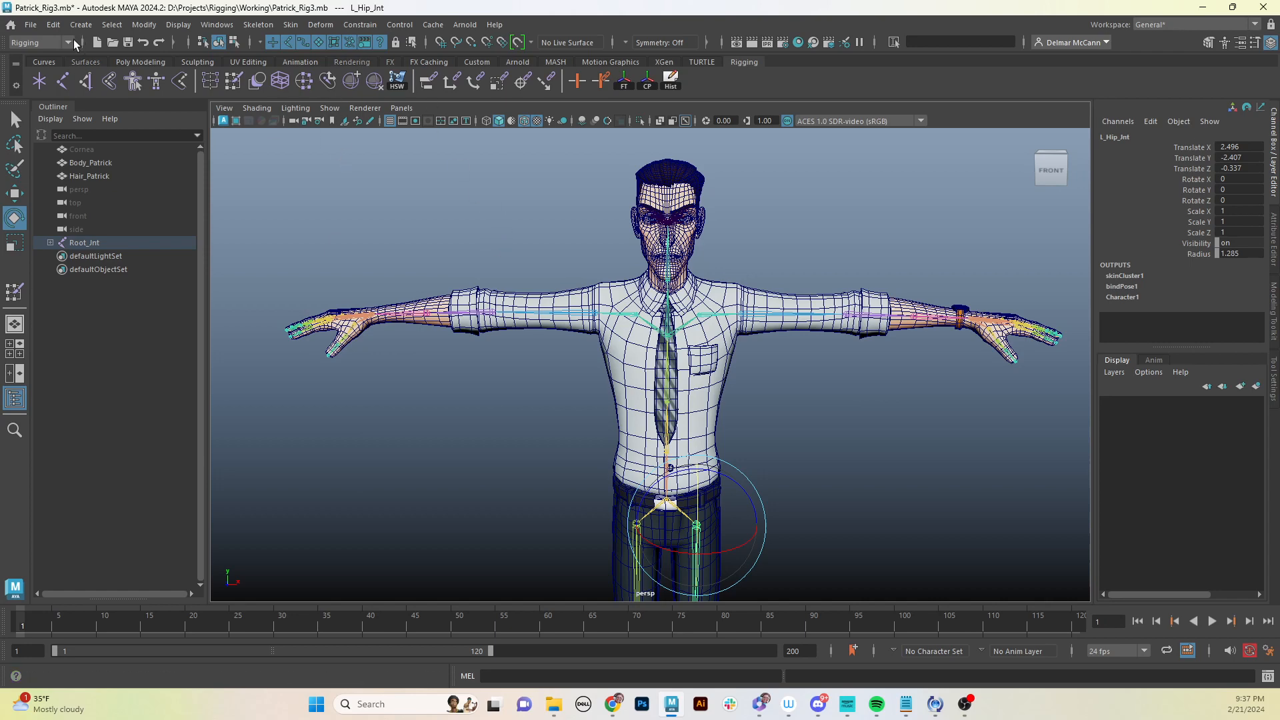
pyautogui.click(73, 41)
pyautogui.click(46, 81)
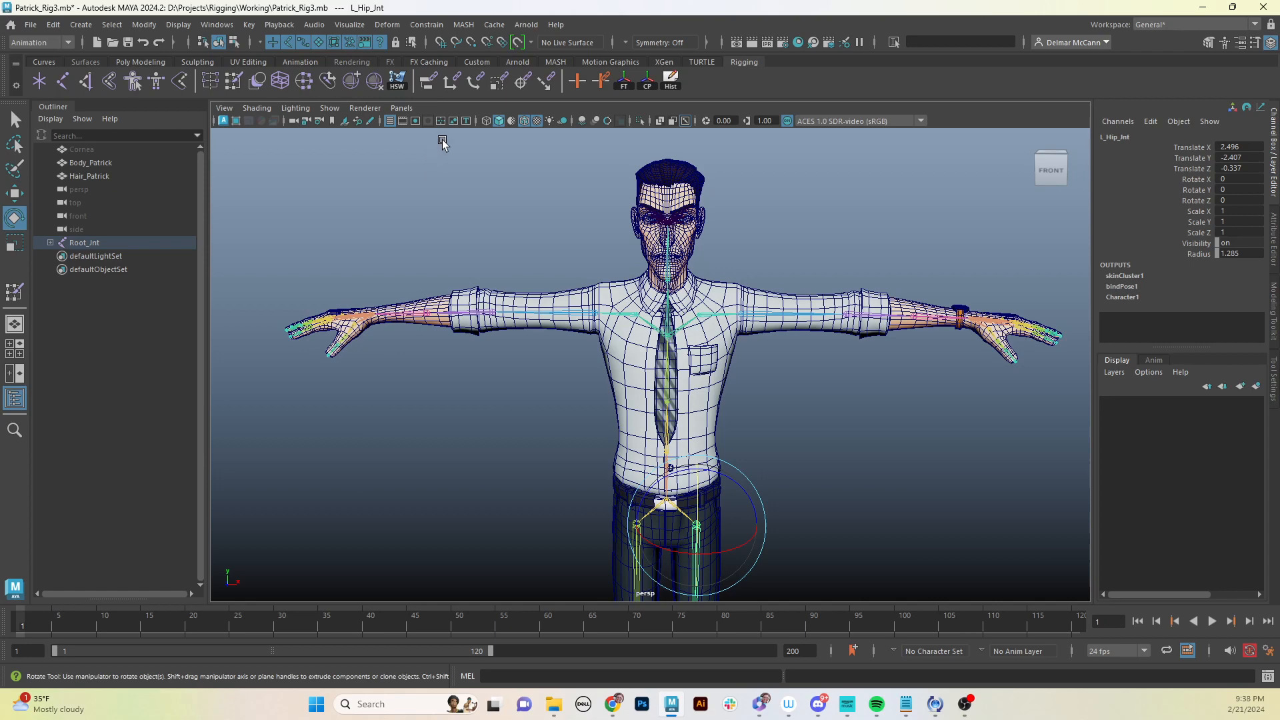
# - Open the HumanIK editor from the animation editors
pyautogui.click(352, 24)
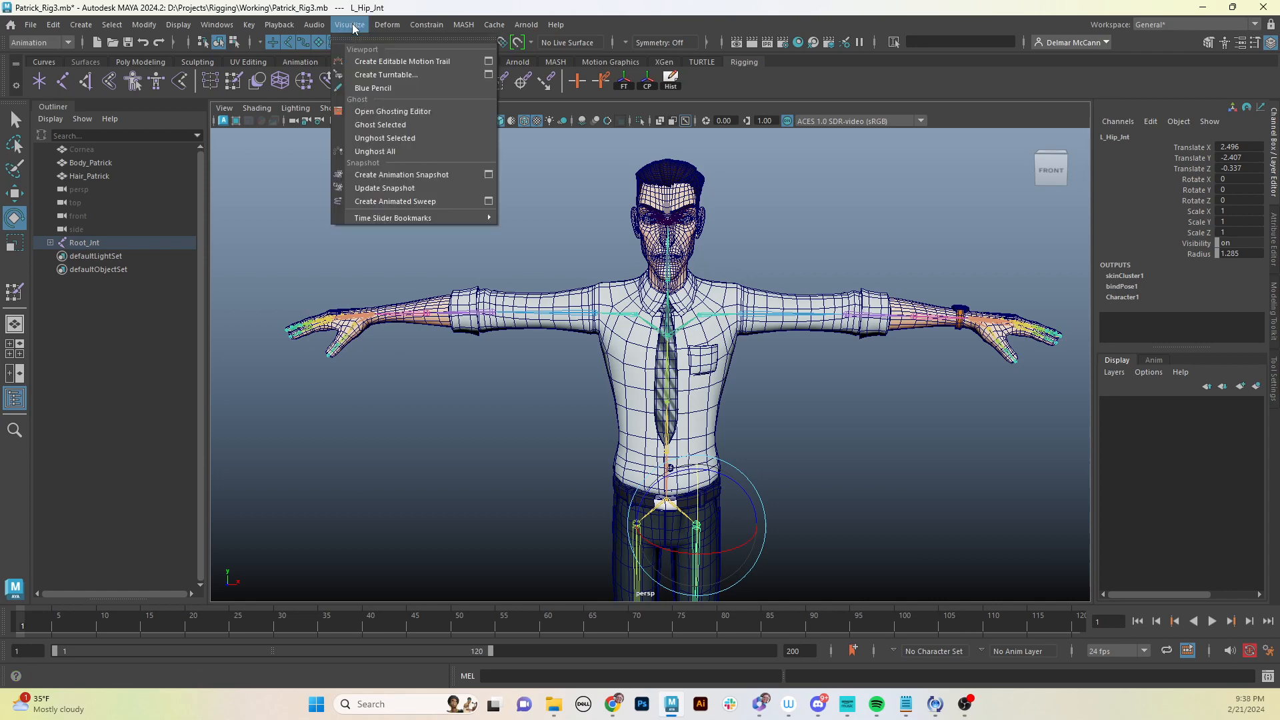
pyautogui.moveTo(273, 26)
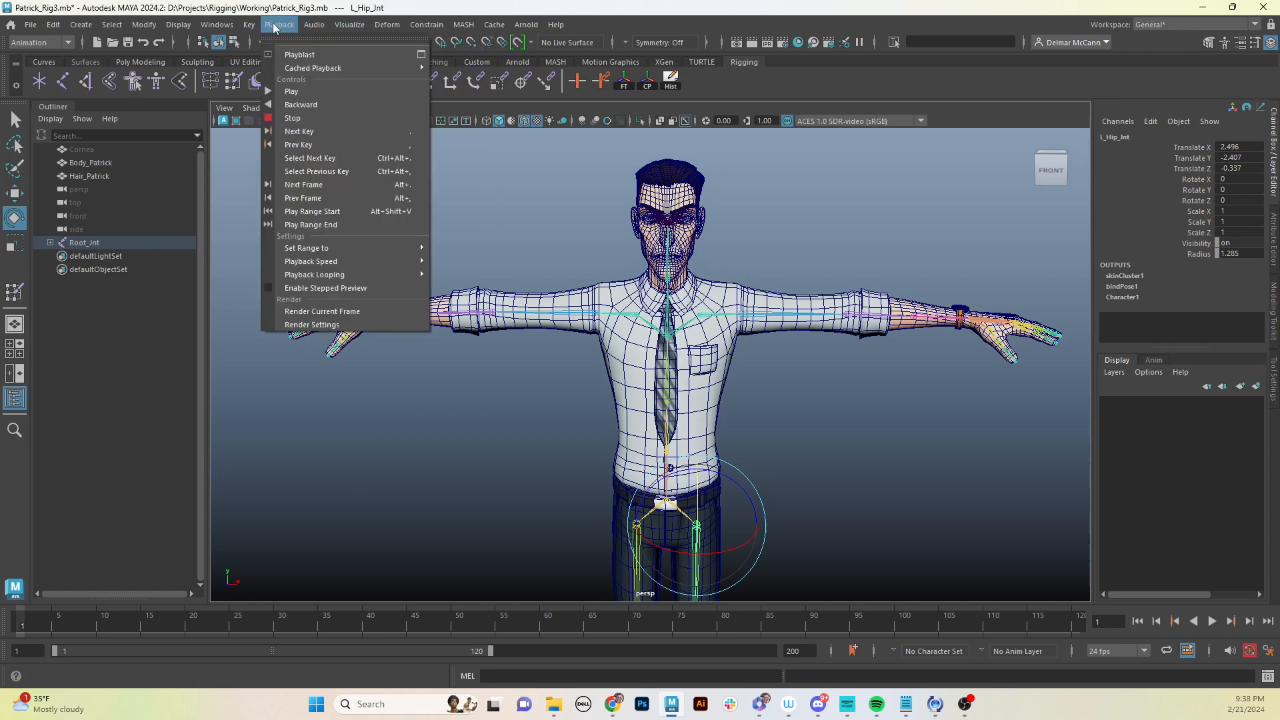
pyautogui.moveTo(208, 25)
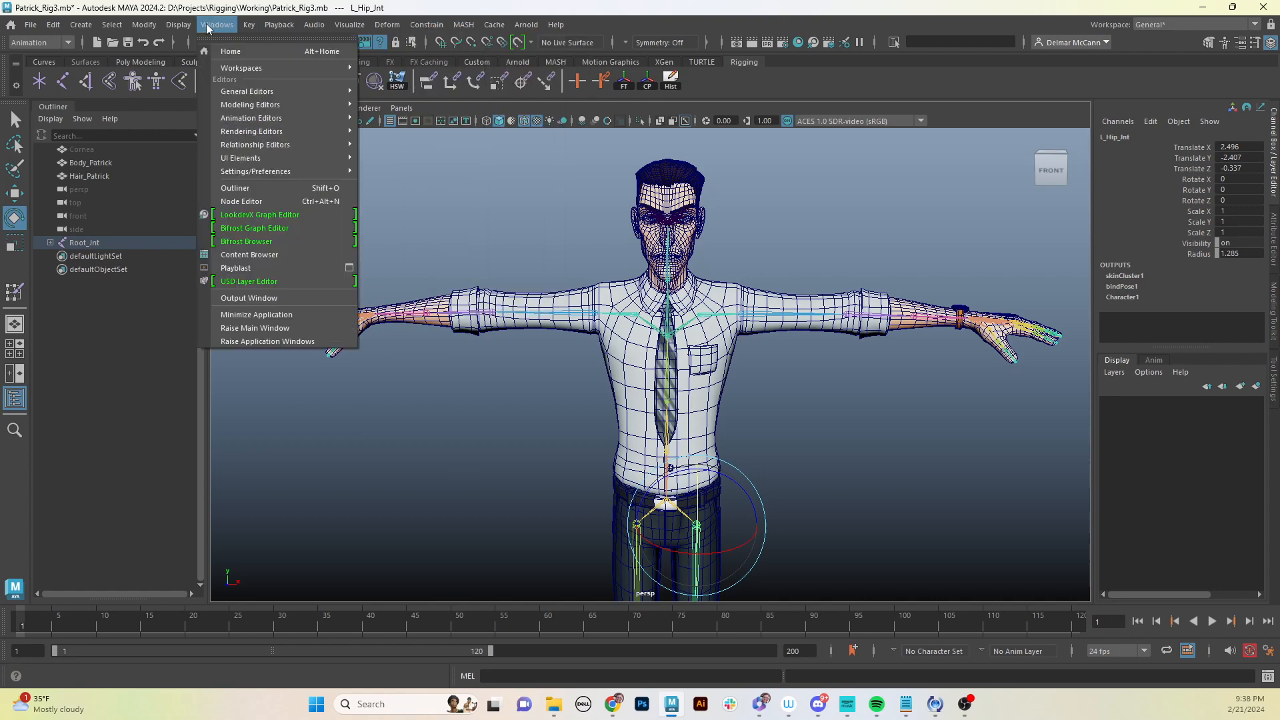
pyautogui.moveTo(279, 95)
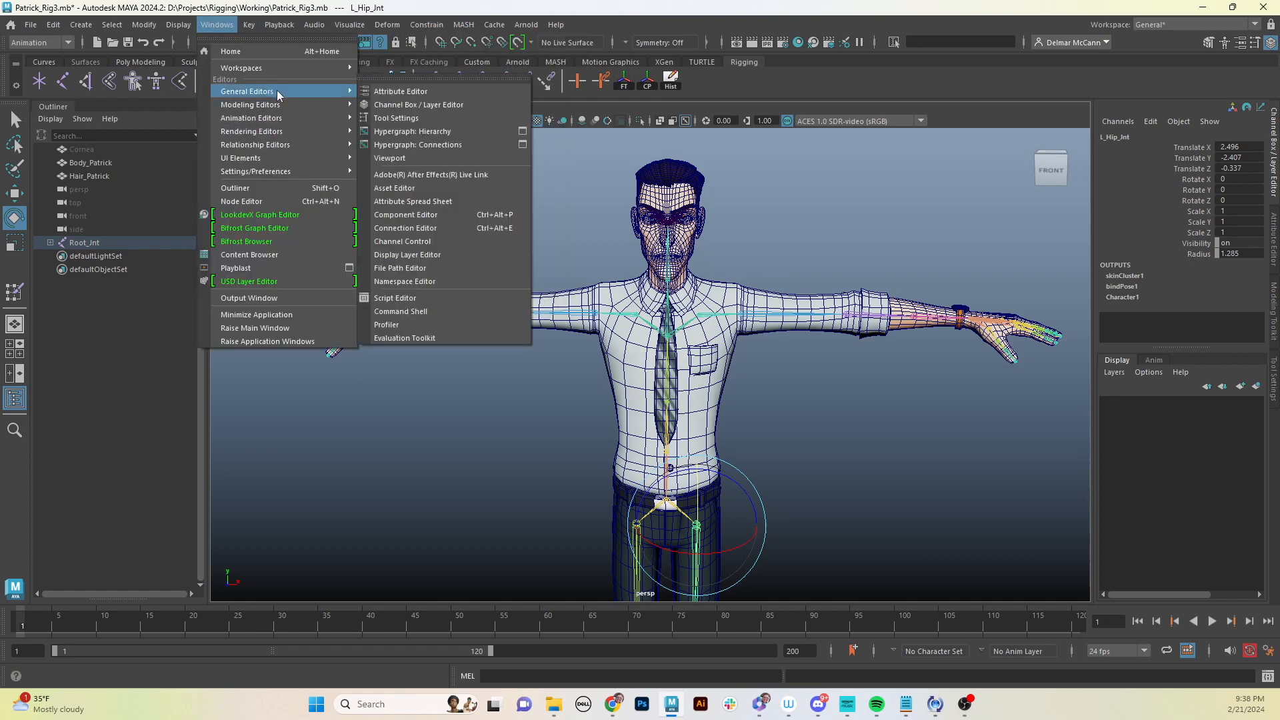
pyautogui.moveTo(280, 117)
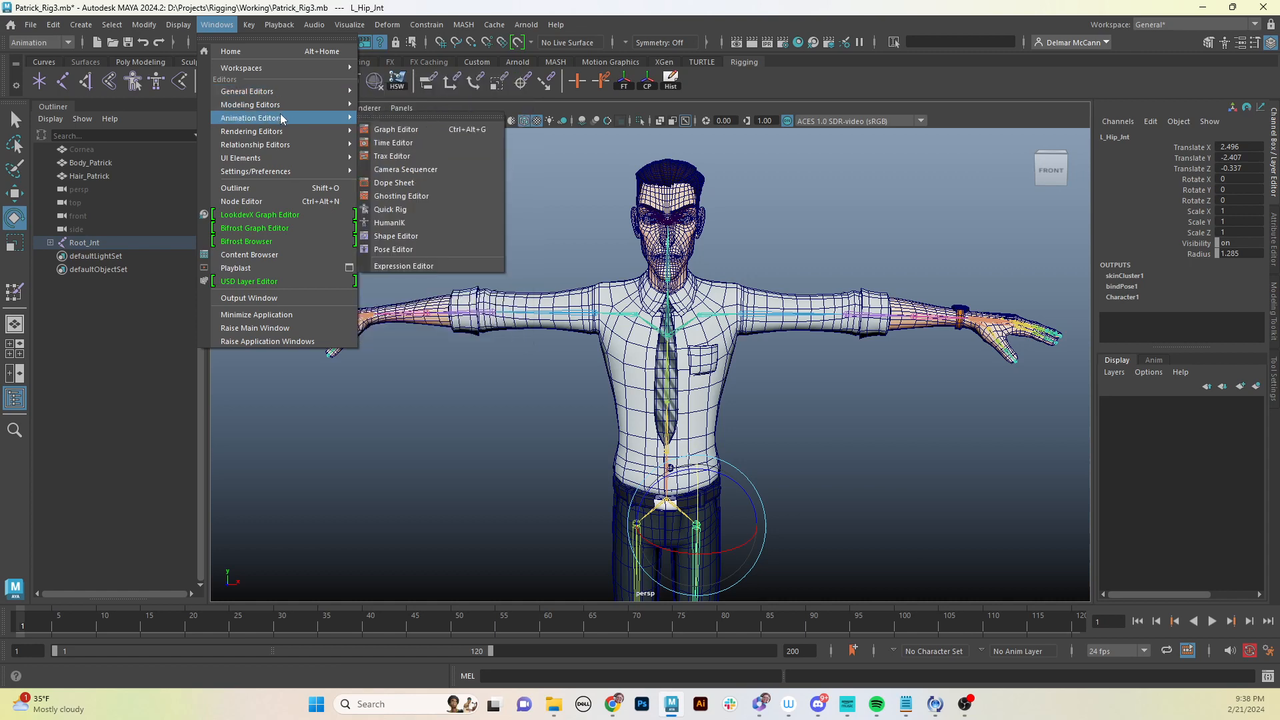
pyautogui.click(413, 225)
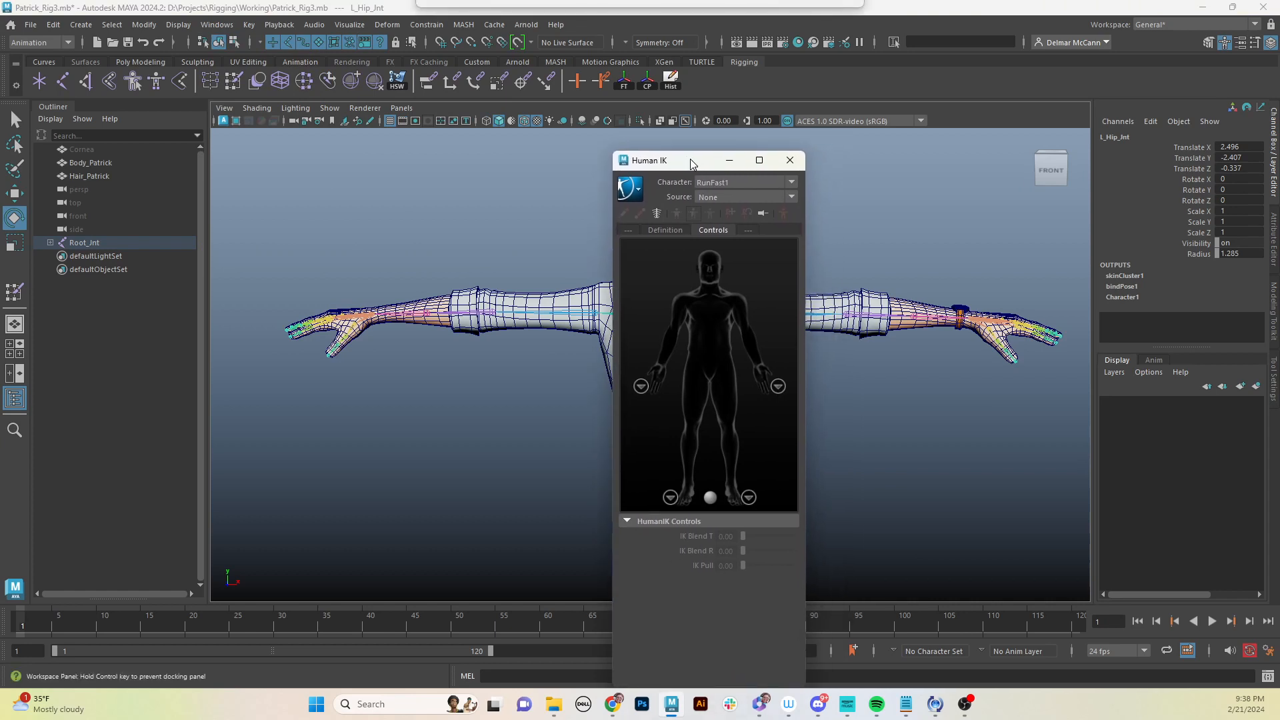
# - Dock the HumanIK window into the side panel beside the viewport
pyautogui.moveTo(691, 172); pyautogui.dragTo(702, 169)
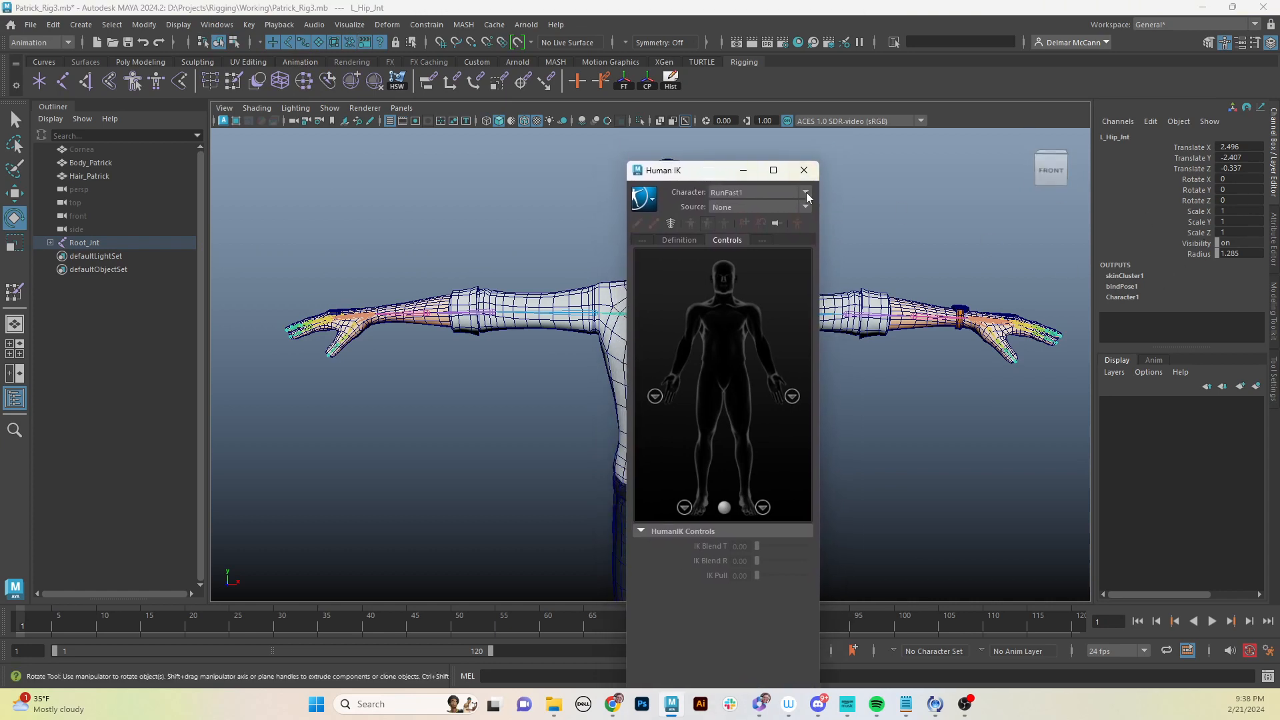
pyautogui.moveTo(658, 174); pyautogui.dragTo(1272, 465)
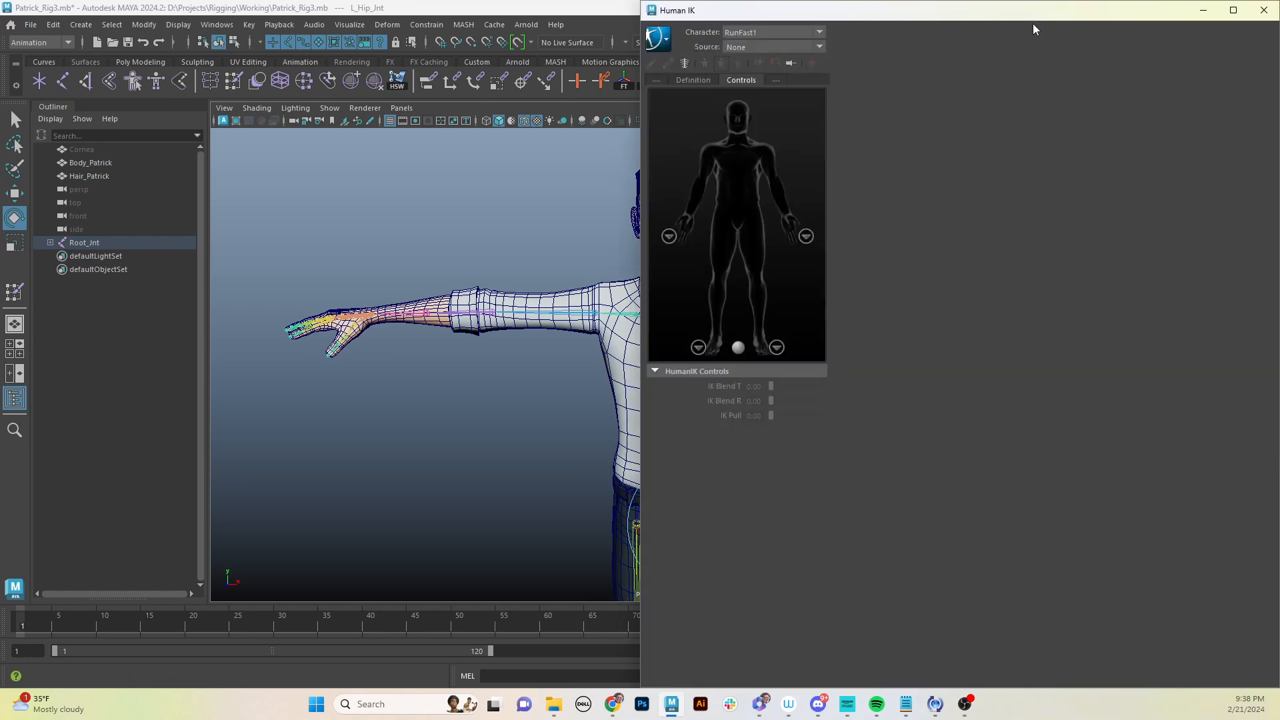
pyautogui.moveTo(1030, 10); pyautogui.dragTo(941, 85)
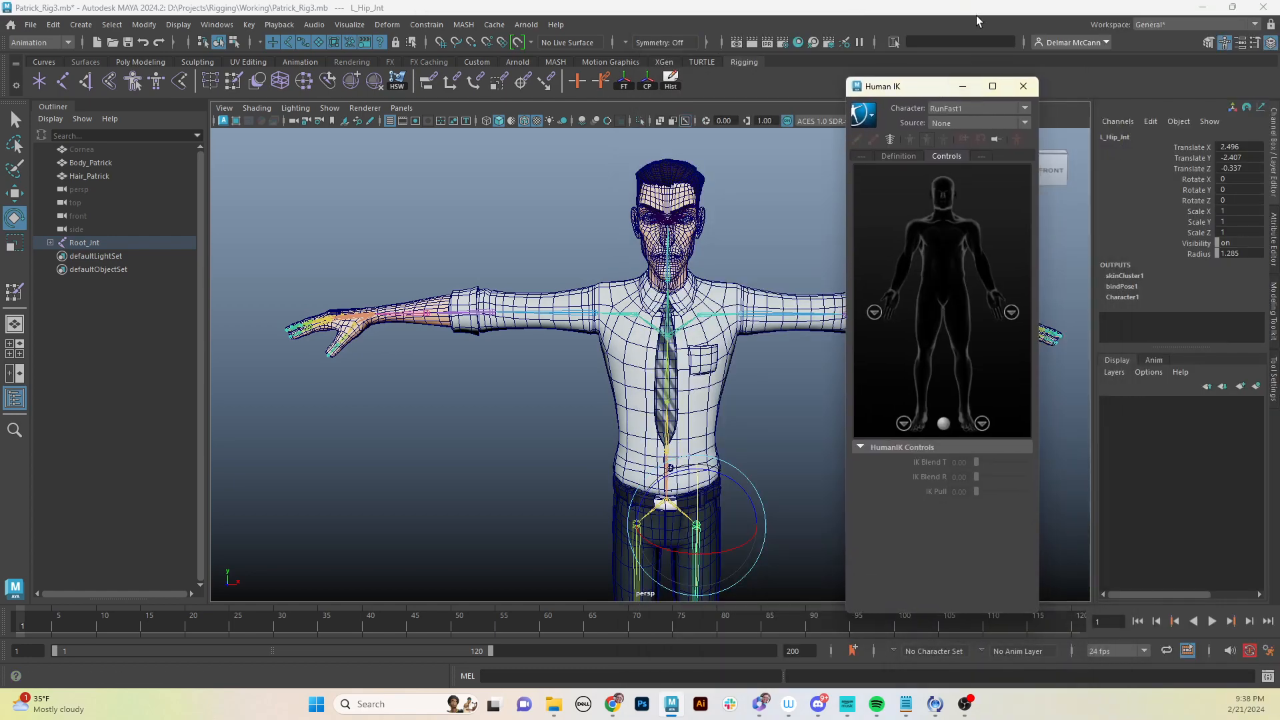
pyautogui.moveTo(976, 9); pyautogui.dragTo(850, 13)
pyautogui.moveTo(920, 90); pyautogui.dragTo(1135, 447)
pyautogui.doubleClick(892, 20)
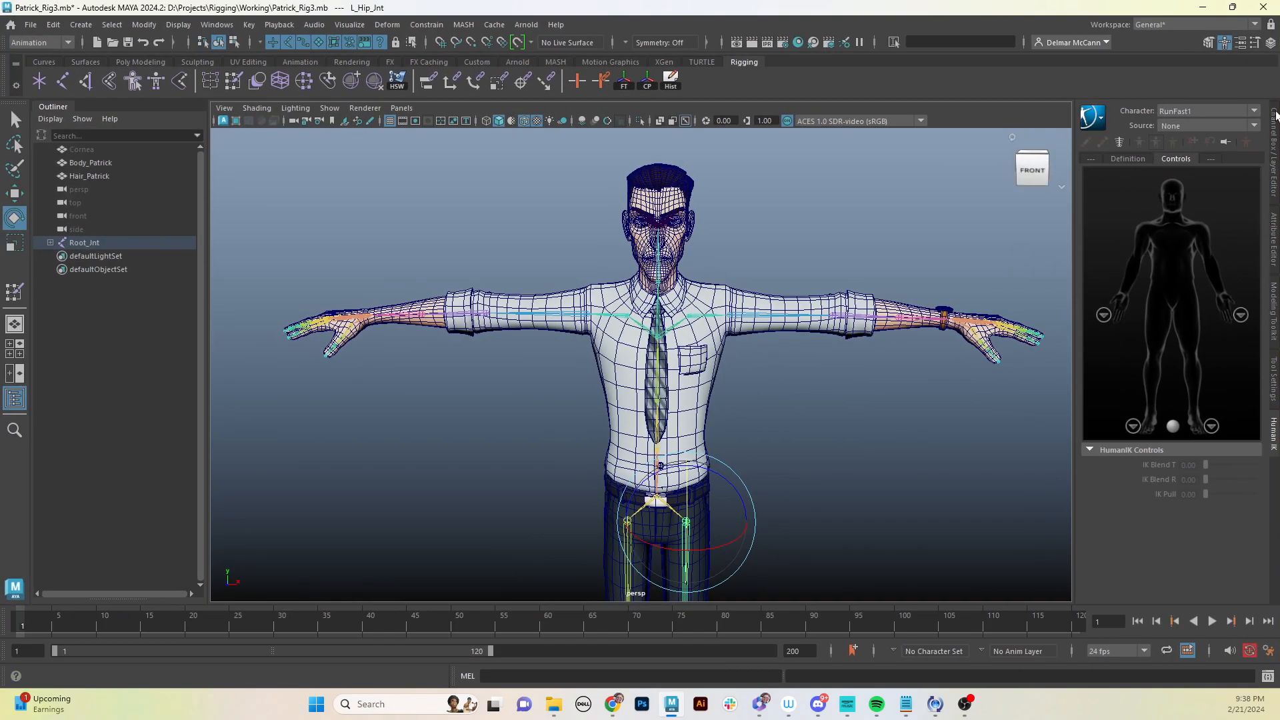
# - Set the HumanIK character to None and deselect everything in the scene
pyautogui.click(1255, 112)
pyautogui.click(1221, 125)
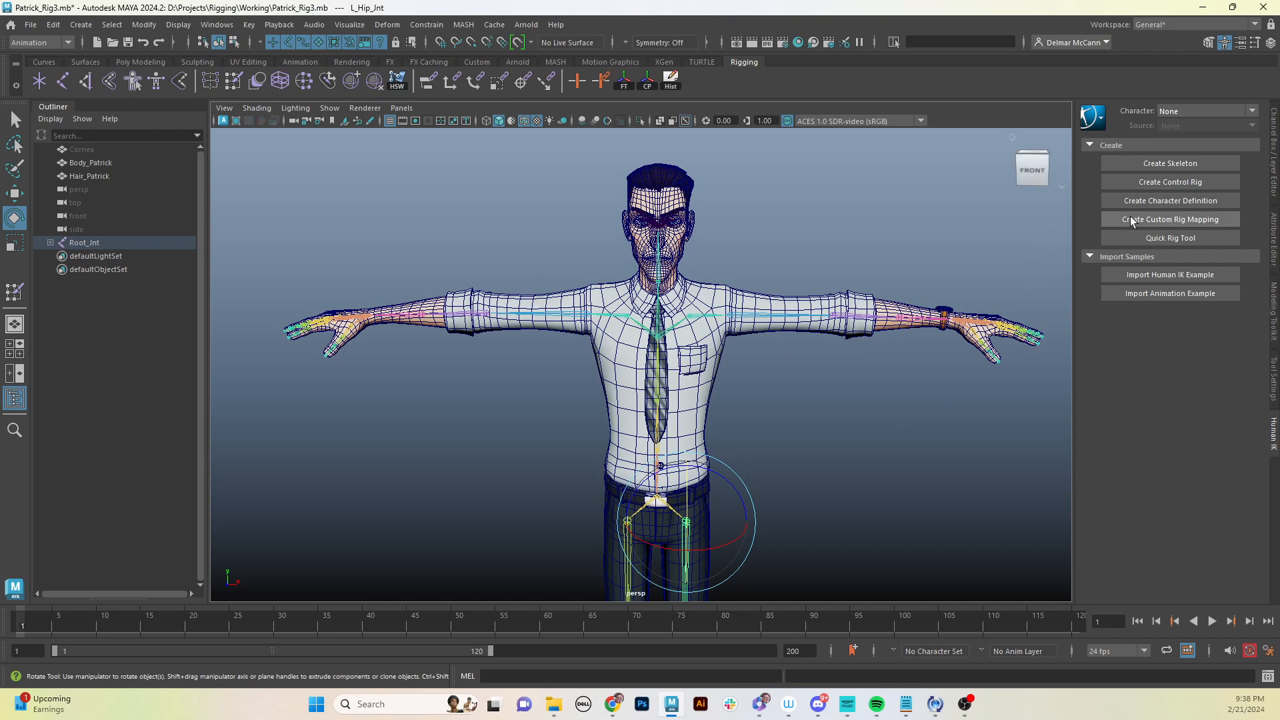
pyautogui.click(772, 409)
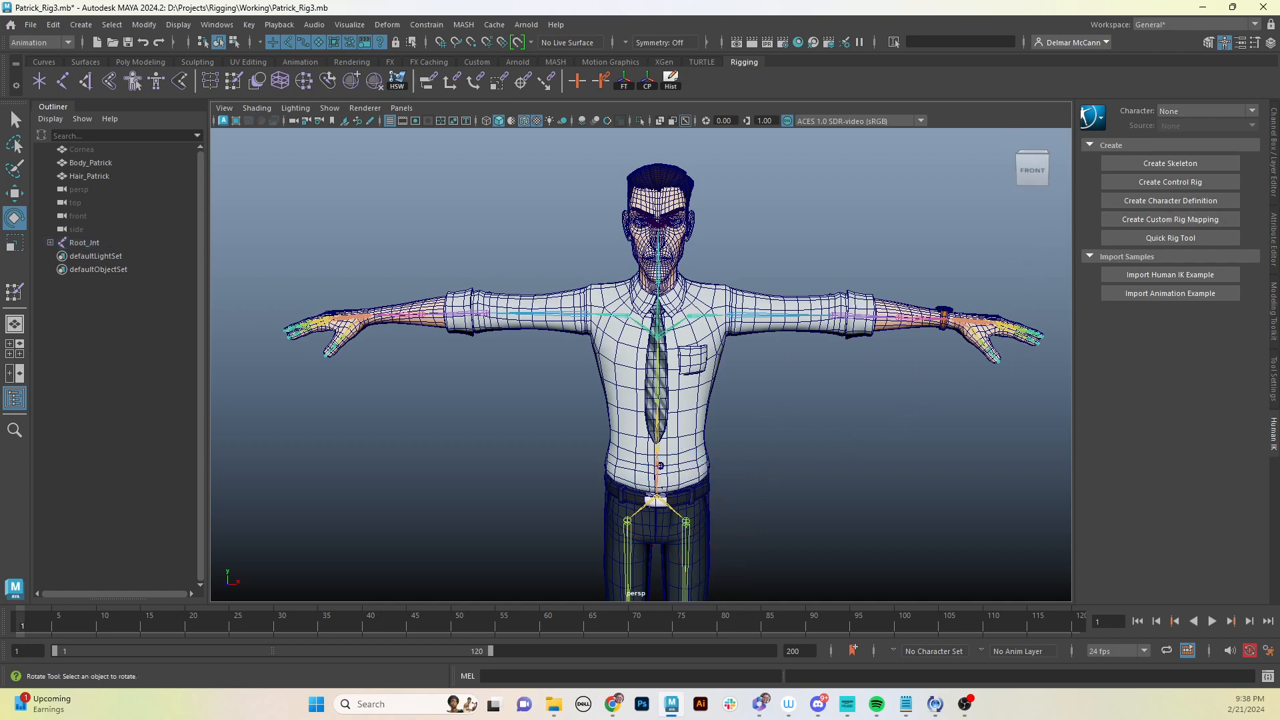
# - Create a new character definition for the rig
pyautogui.click(1161, 201)
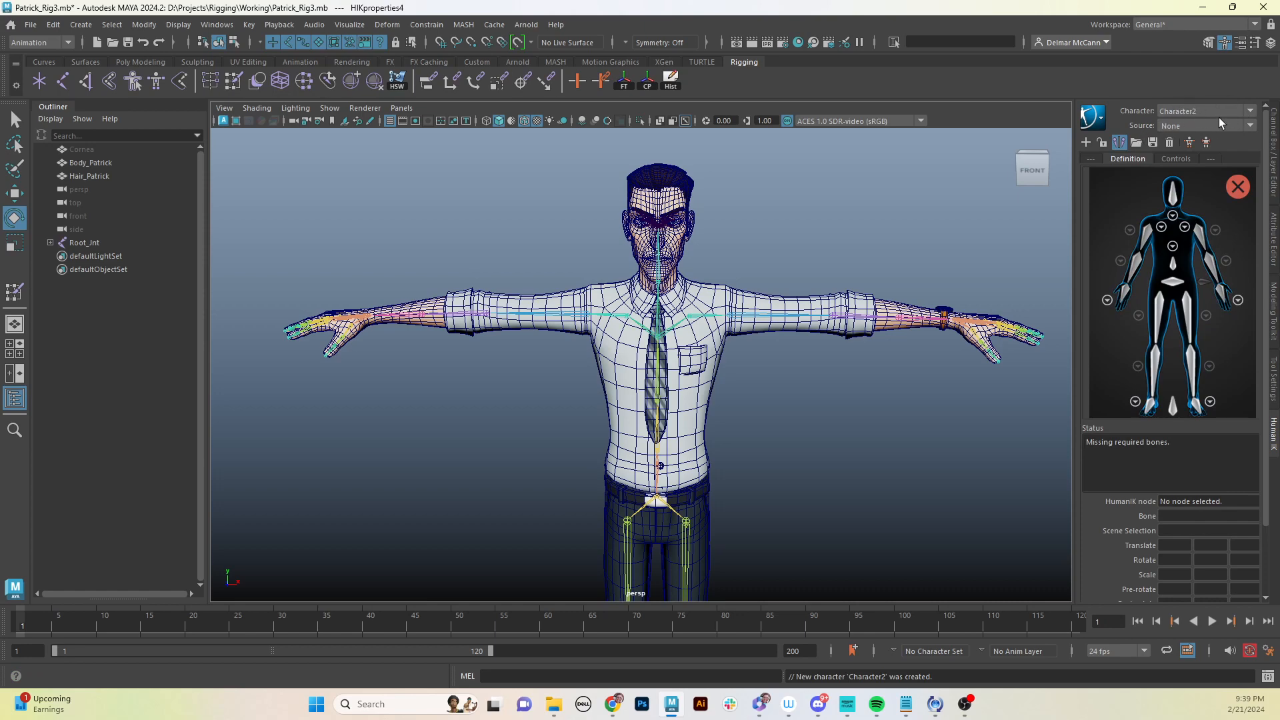
pyautogui.click(1249, 114)
pyautogui.click(1249, 114)
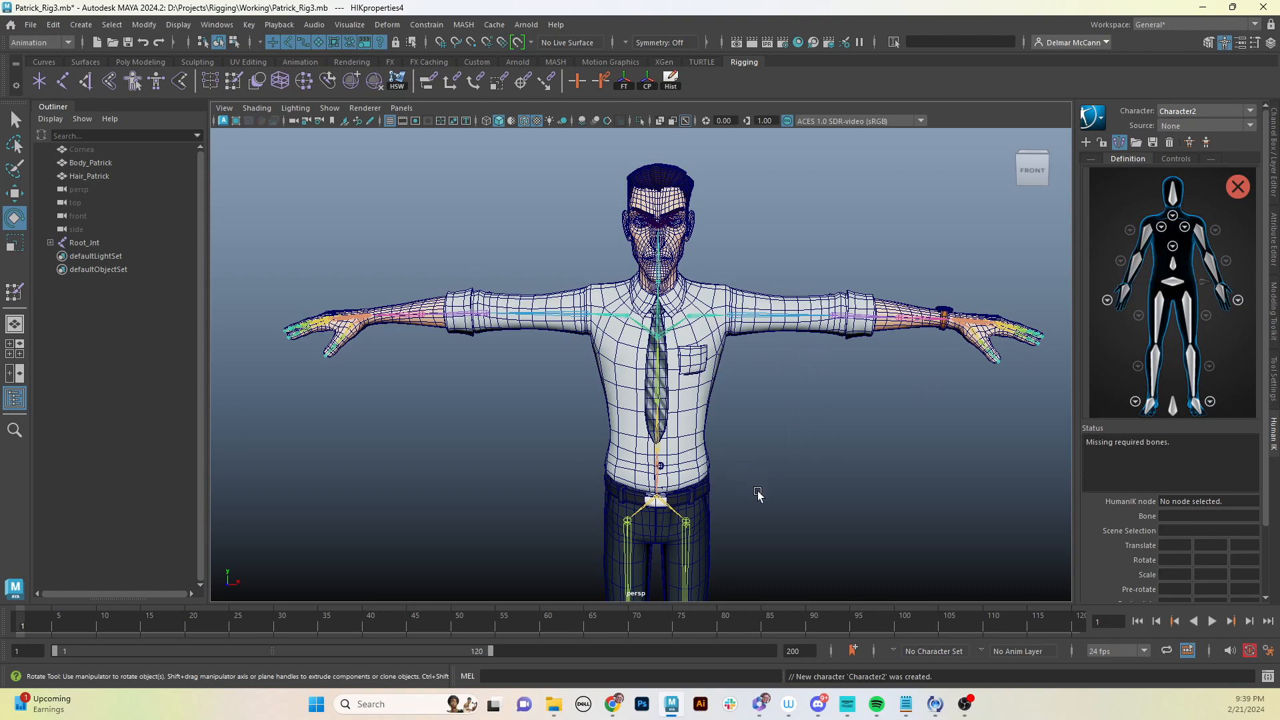
# - Select the pelvis joint and assign it to the Hips slot of the character definition
pyautogui.keyDown('alt'); pyautogui.moveTo(756, 494); pyautogui.dragTo(766, 401); pyautogui.keyUp('alt')
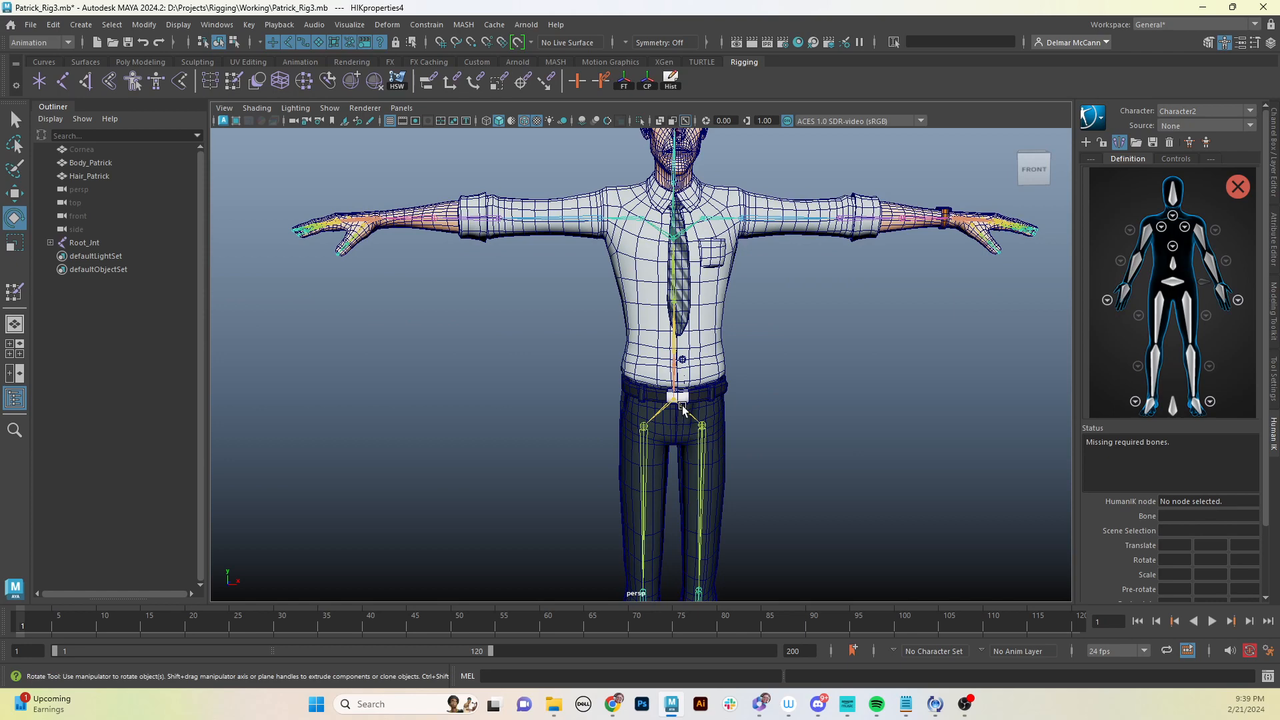
pyautogui.click(681, 406)
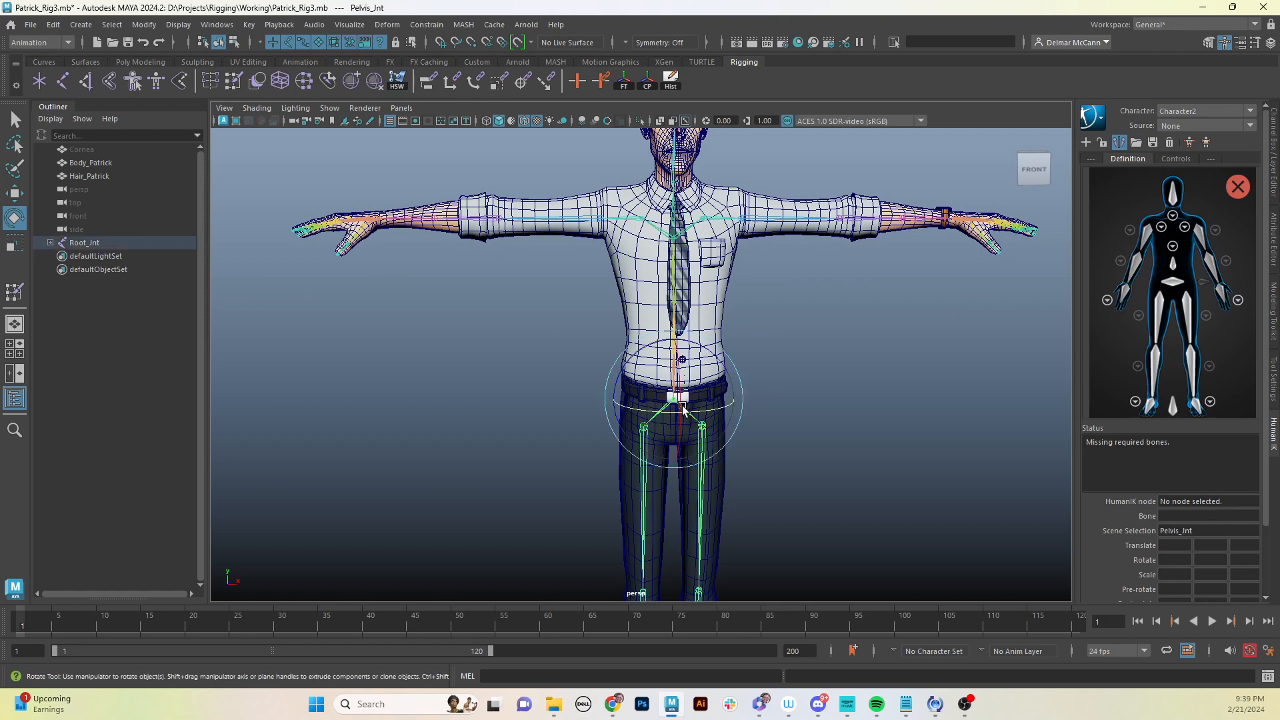
pyautogui.rightClick(1174, 284)
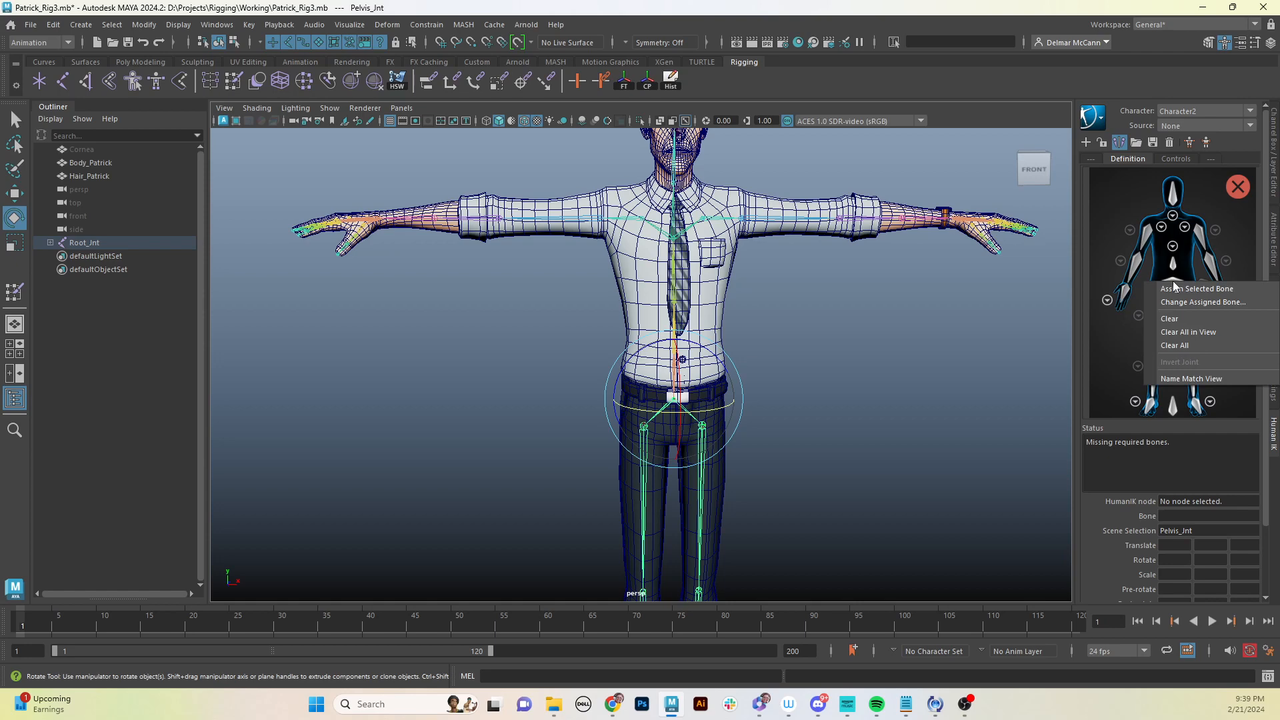
pyautogui.click(1210, 291)
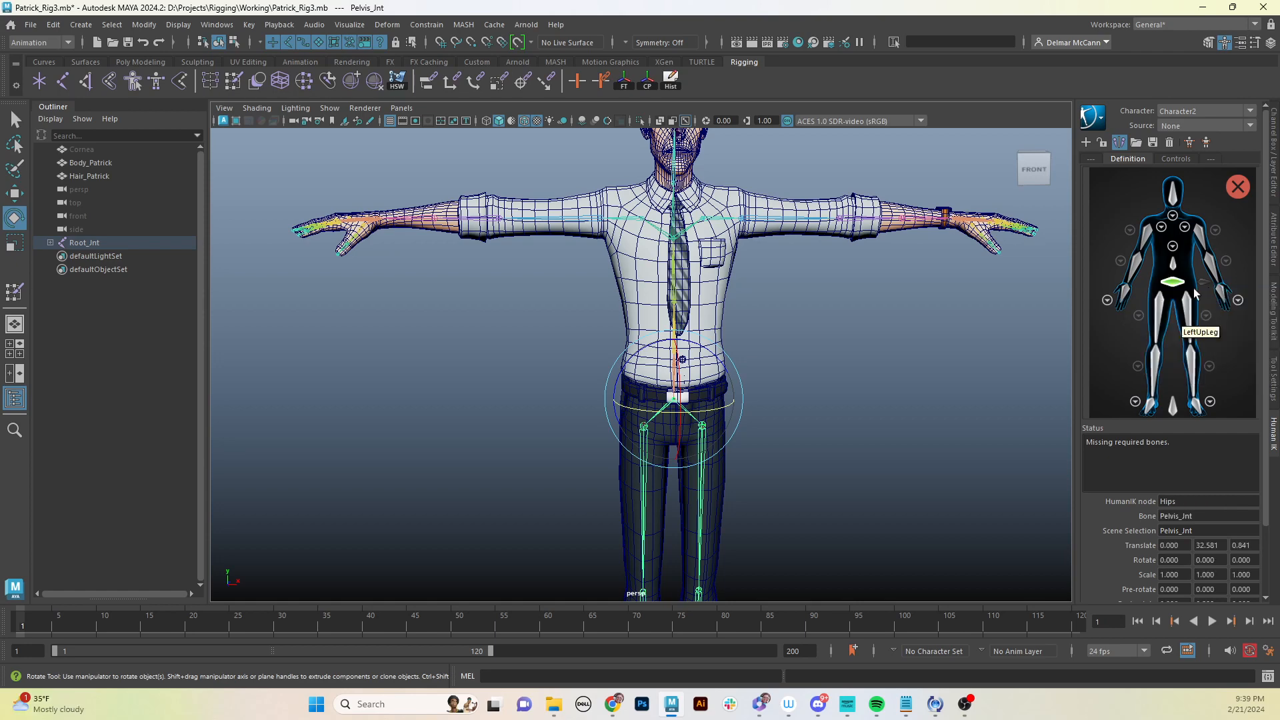
# - Select Root_Jnt and assign it to the Spine slot of the character definition
pyautogui.click(790, 377)
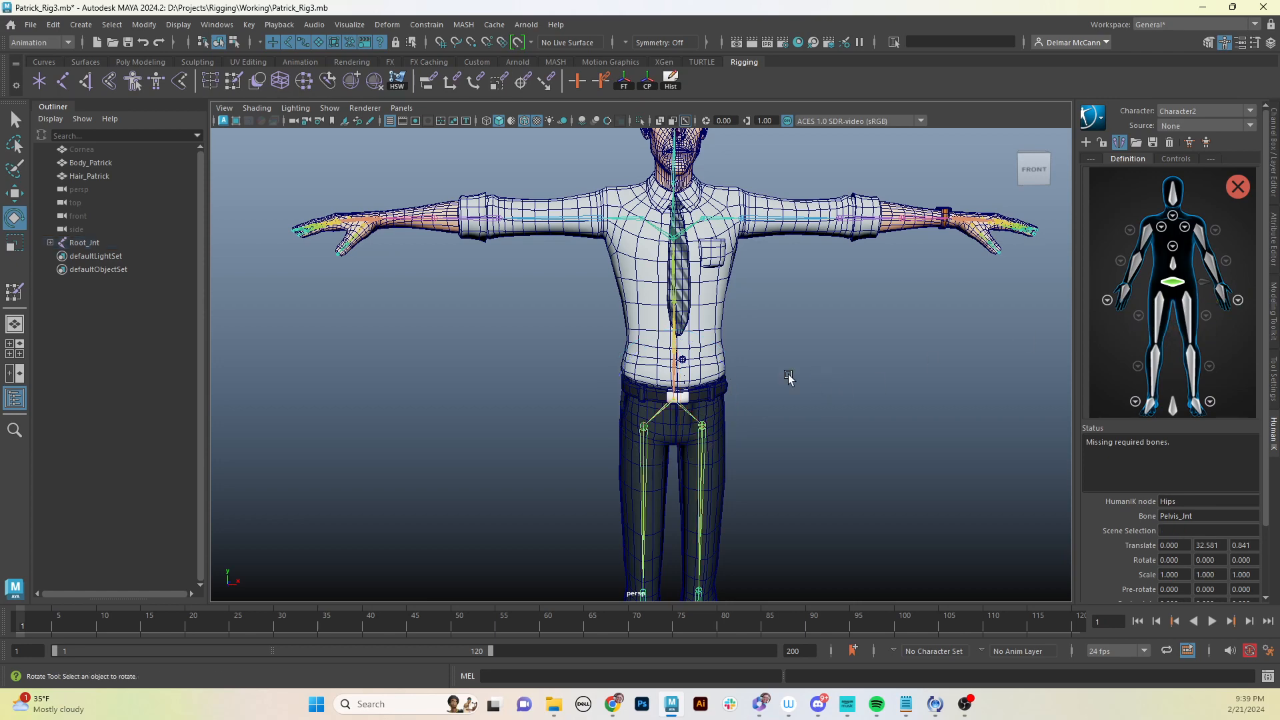
pyautogui.click(675, 374)
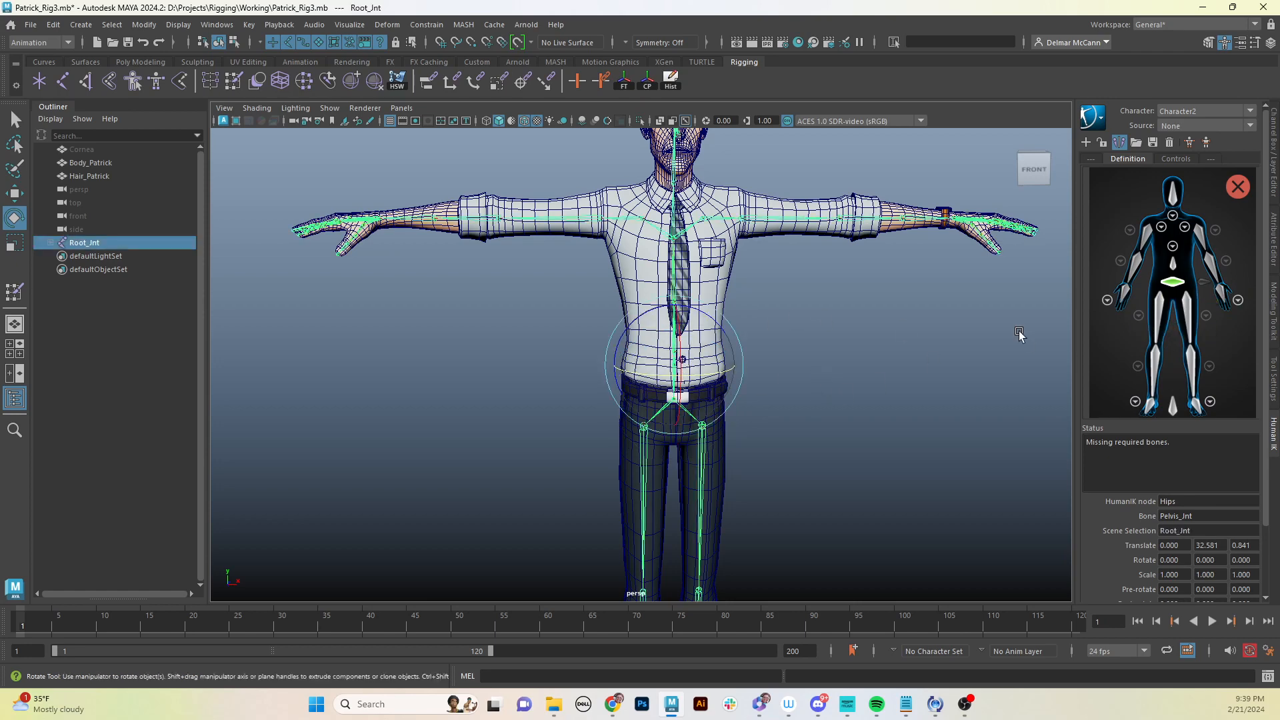
pyautogui.rightClick(1174, 266)
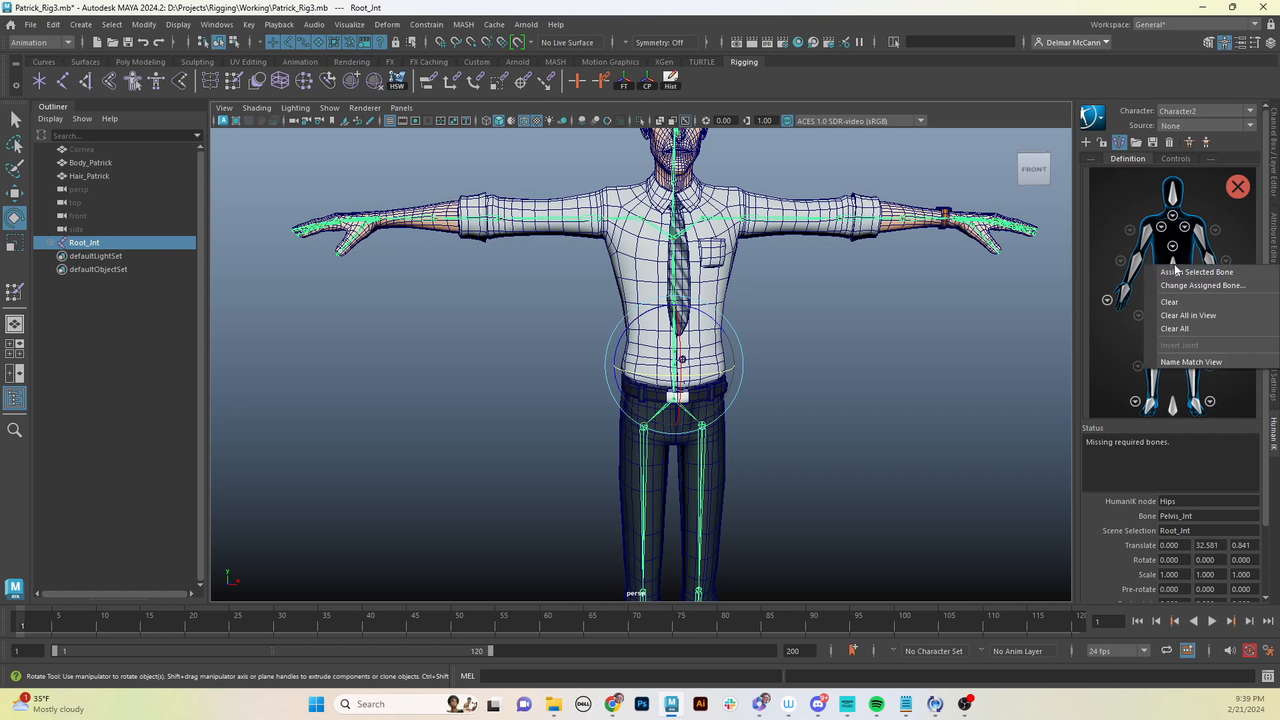
pyautogui.click(1192, 273)
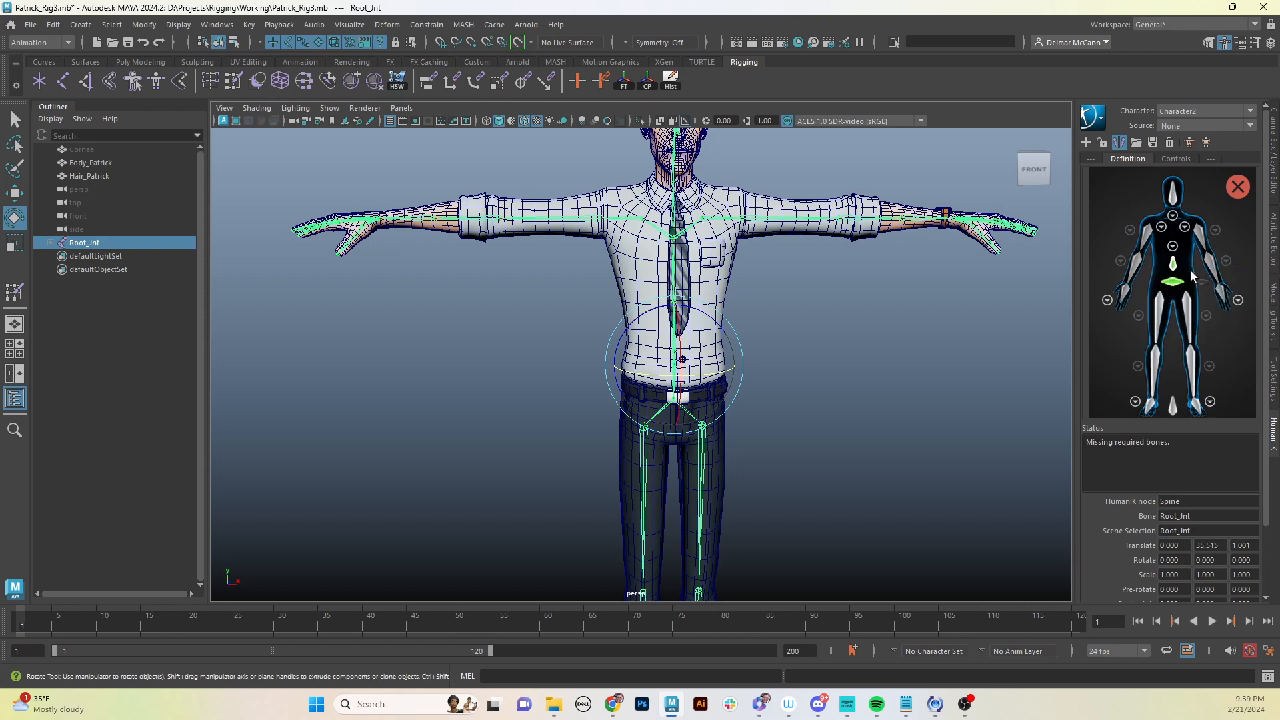
pyautogui.keyDown('alt'); pyautogui.moveTo(892, 327); pyautogui.dragTo(861, 347); pyautogui.keyUp('alt')
pyautogui.keyDown('alt'); pyautogui.moveTo(756, 379); pyautogui.dragTo(722, 380); pyautogui.keyUp('alt')
pyautogui.keyDown('alt'); pyautogui.moveTo(723, 380); pyautogui.dragTo(876, 356, button='right'); pyautogui.keyUp('alt')
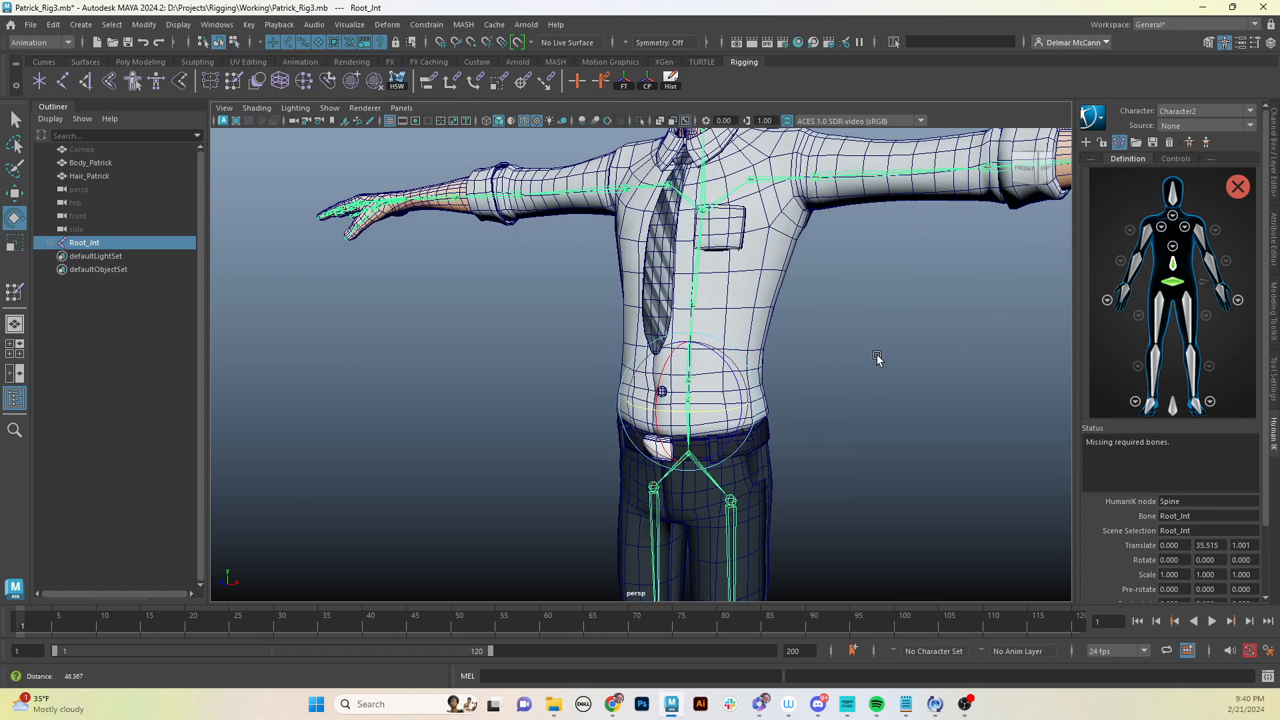
# - Open the spine view and assign Low_Back_Jnt to the Spine1 slot of the character definition
pyautogui.click(876, 356)
pyautogui.keyDown('alt'); pyautogui.moveTo(709, 264); pyautogui.dragTo(783, 268); pyautogui.keyUp('alt')
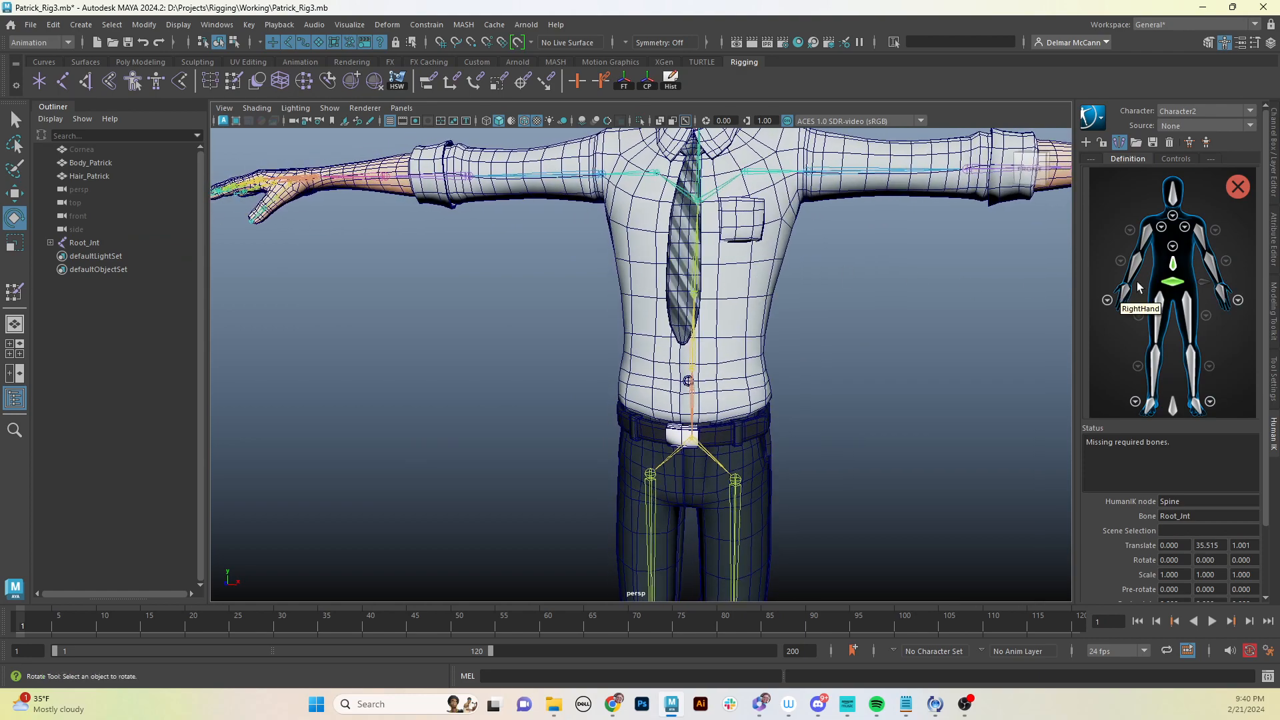
pyautogui.click(1172, 247)
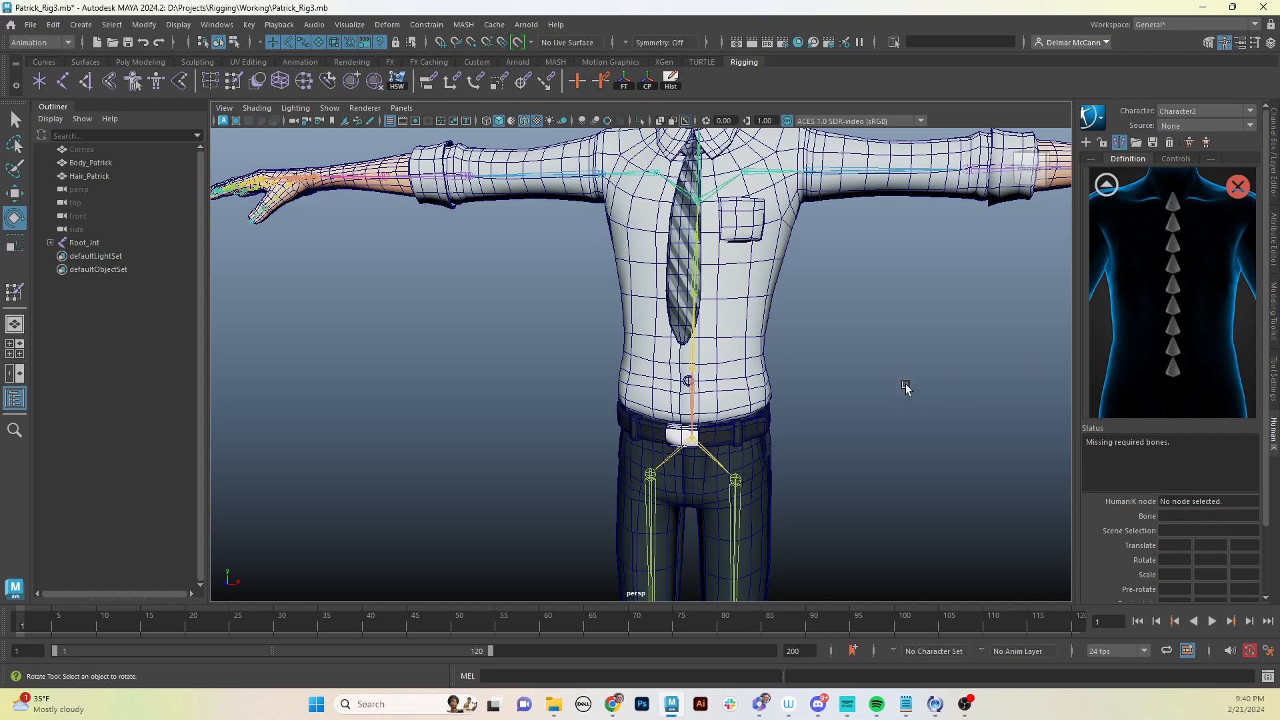
pyautogui.keyDown('alt'); pyautogui.moveTo(905, 384); pyautogui.dragTo(909, 394, button='middle'); pyautogui.keyUp('alt')
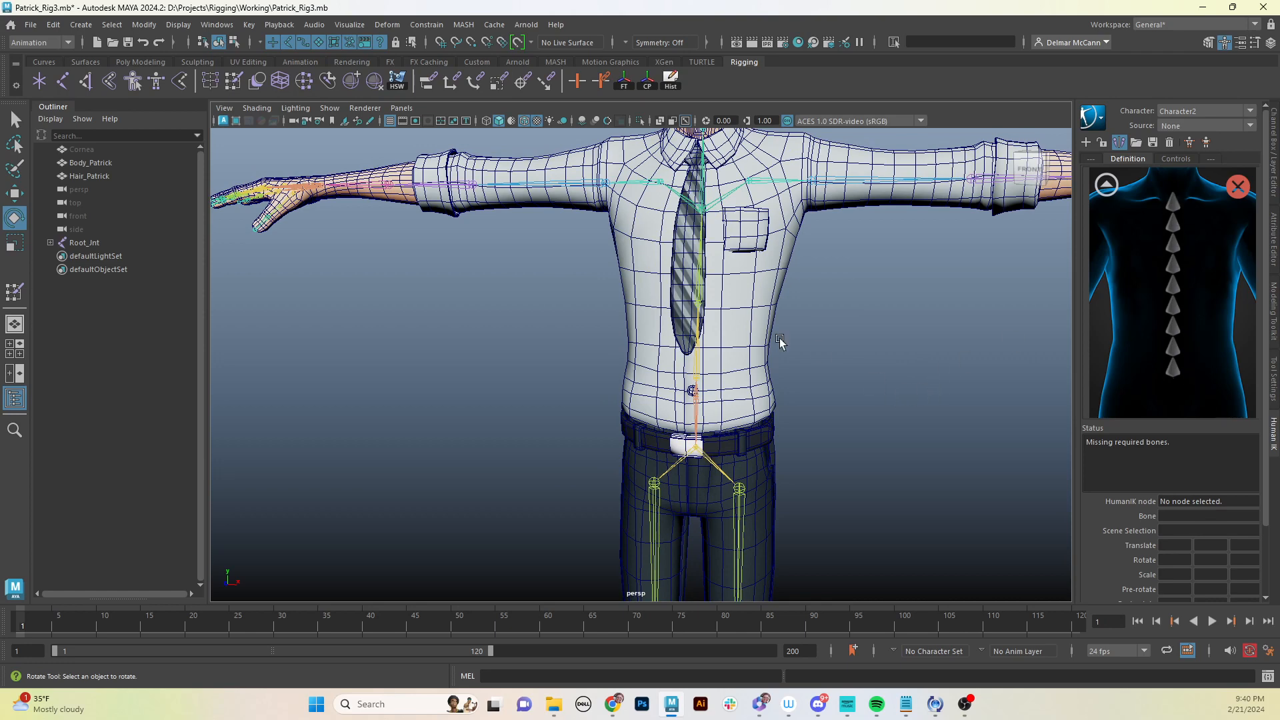
pyautogui.click(698, 369)
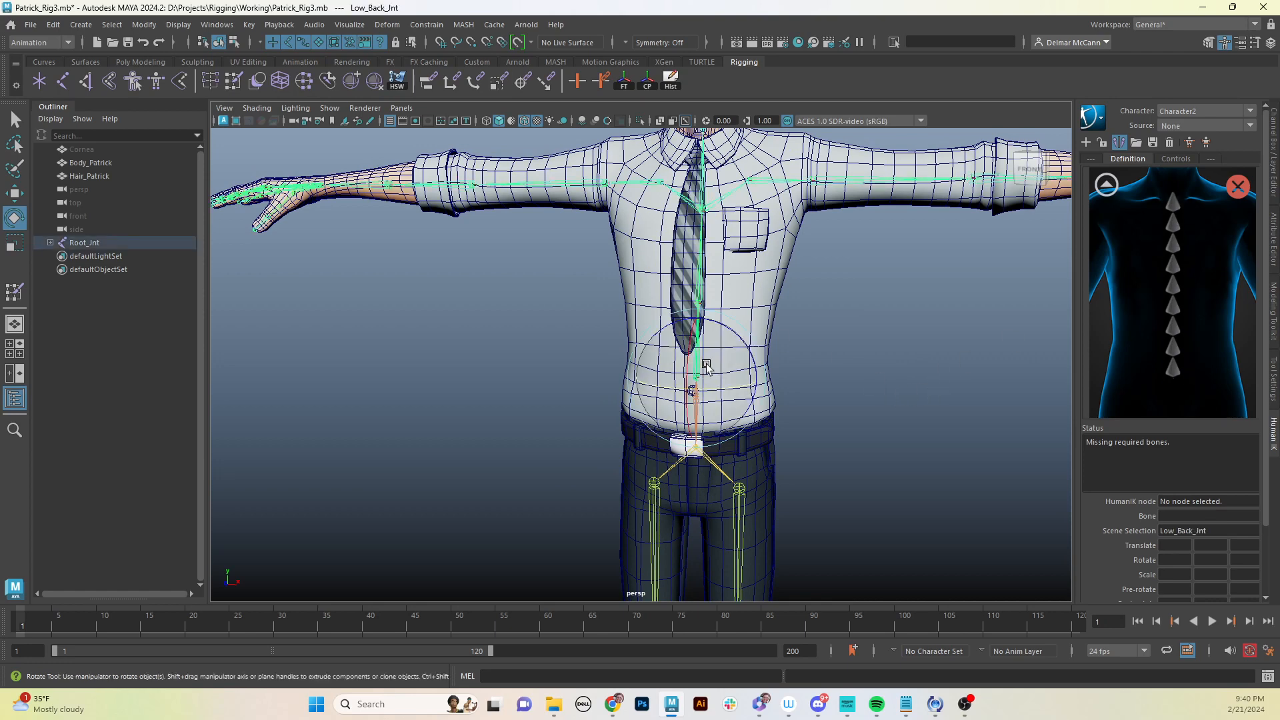
pyautogui.rightClick(1175, 372)
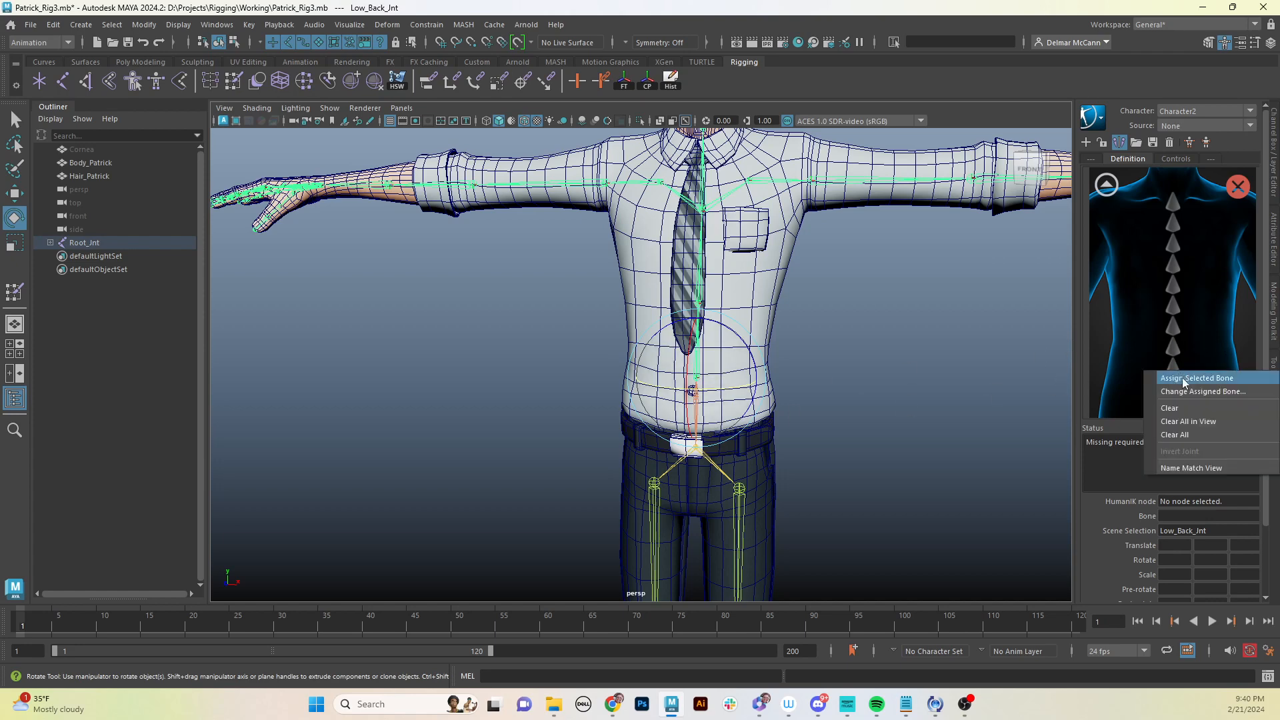
pyautogui.click(1194, 378)
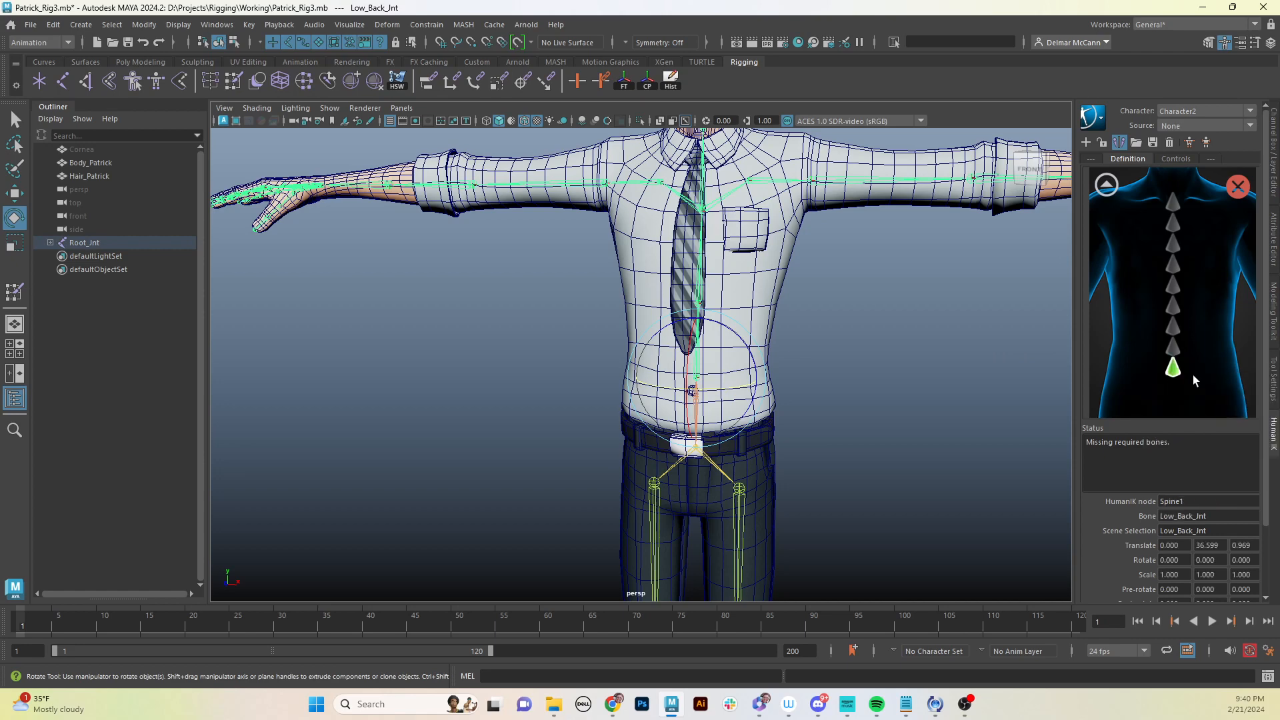
# - Select Mid_Back_Jnt and assign it to the Spine2 slot
pyautogui.click(696, 296)
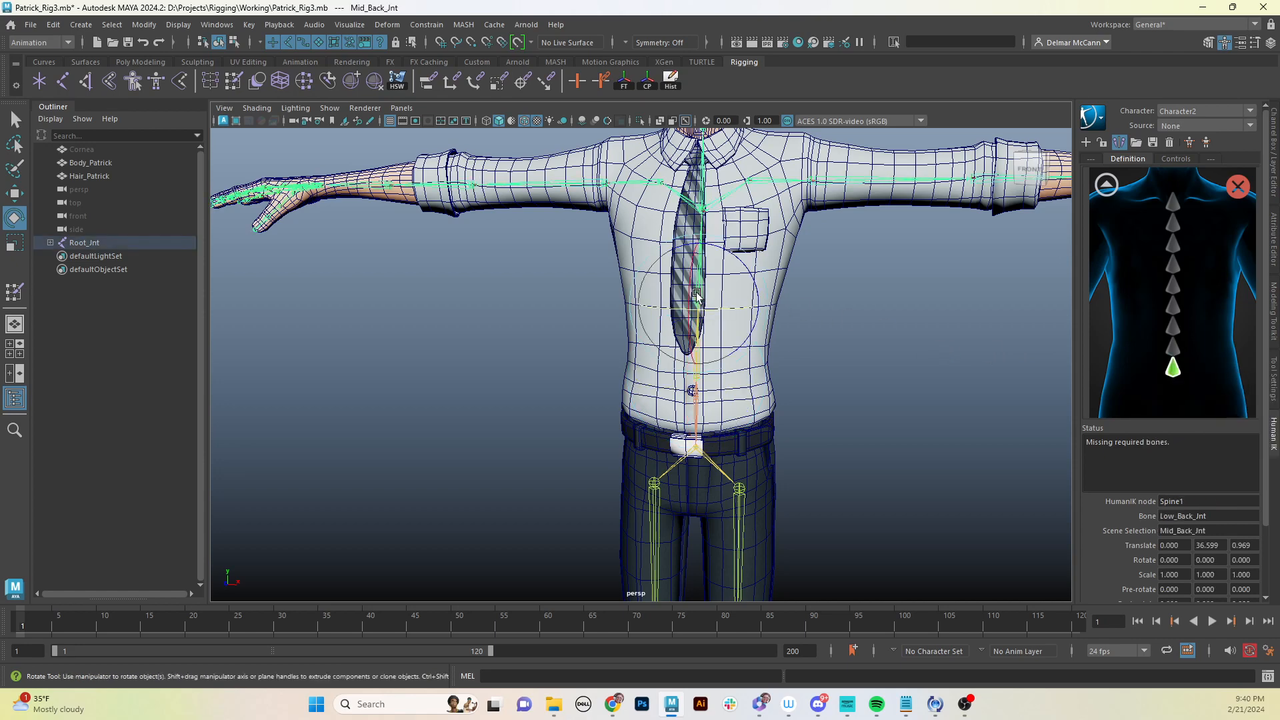
pyautogui.rightClick(1174, 352)
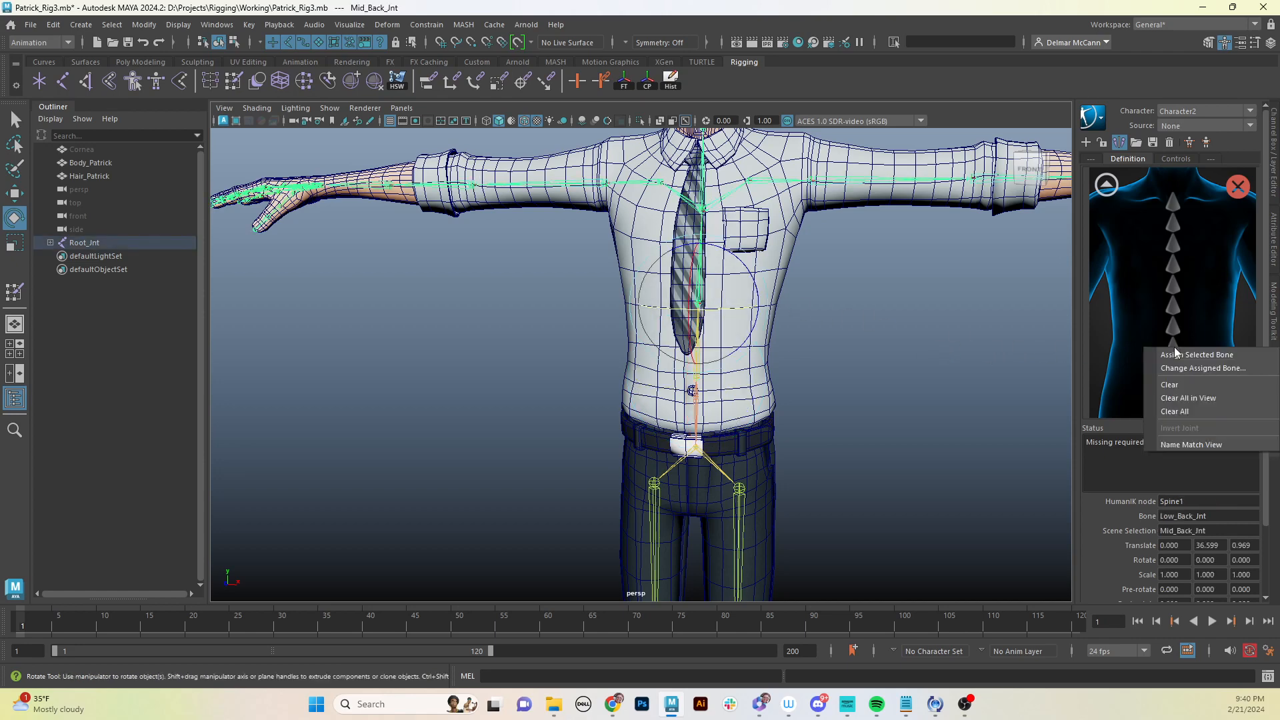
pyautogui.click(1212, 360)
# - Select Up_Back_Jnt and assign it to the Spine3 slot
pyautogui.click(793, 248)
pyautogui.click(716, 206)
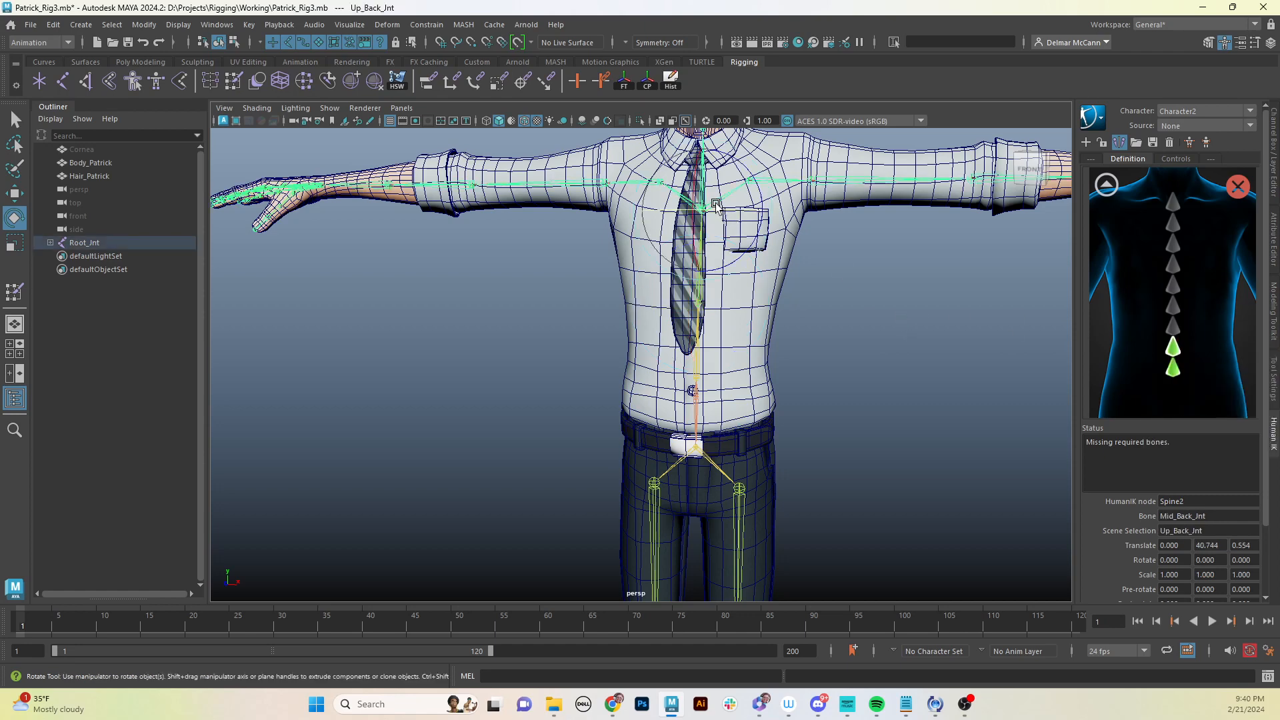
pyautogui.rightClick(1170, 331)
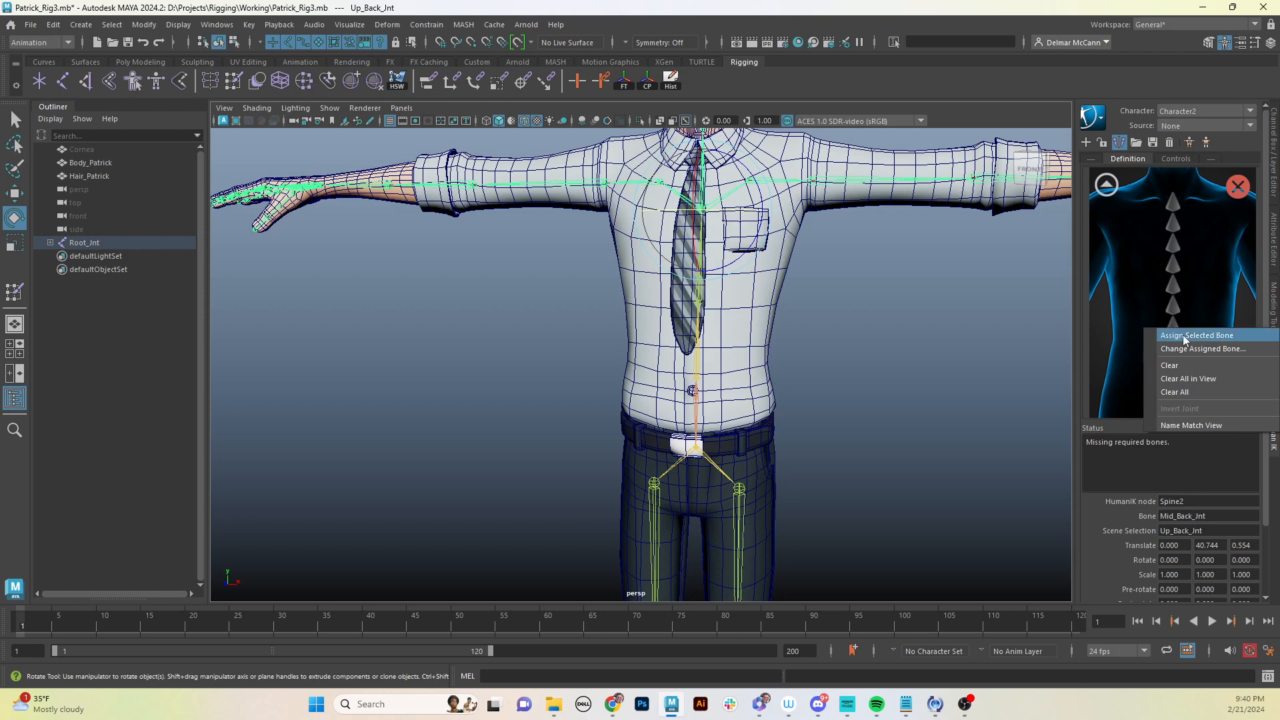
pyautogui.click(1199, 340)
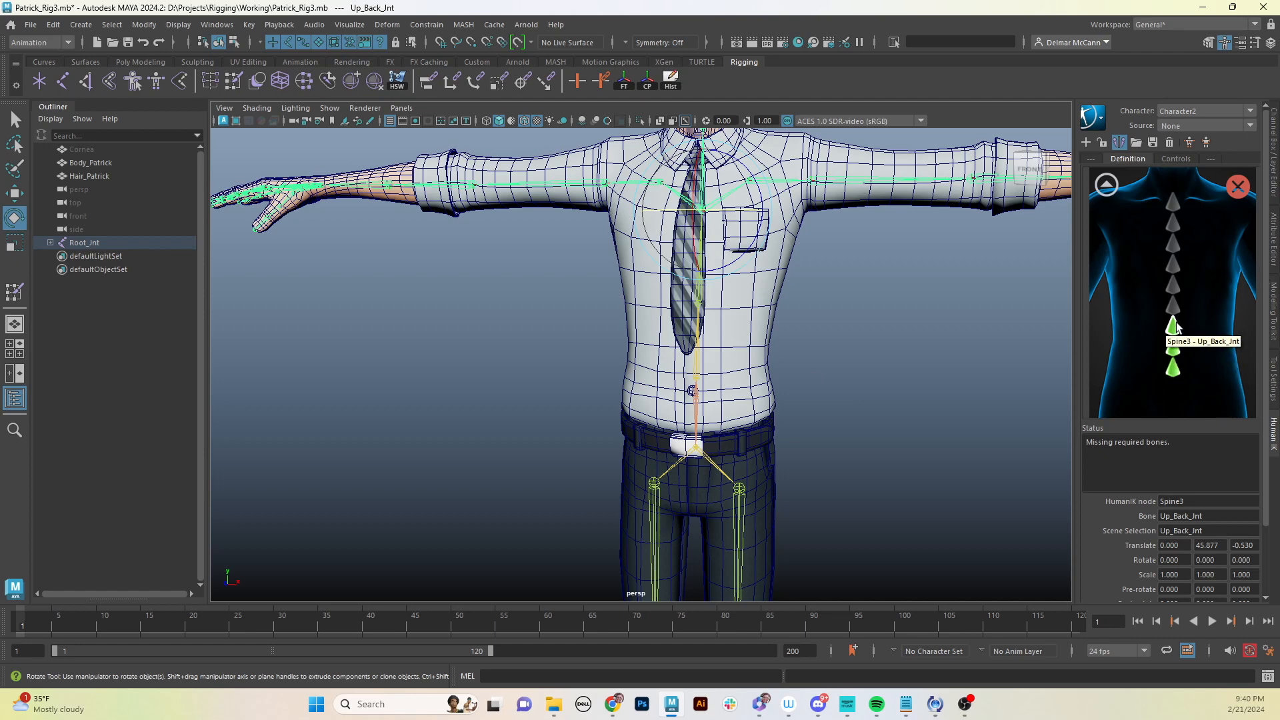
# - Return to the body view, open the neck view, and assign Neck_Jnt to the Neck slot
pyautogui.click(1105, 186)
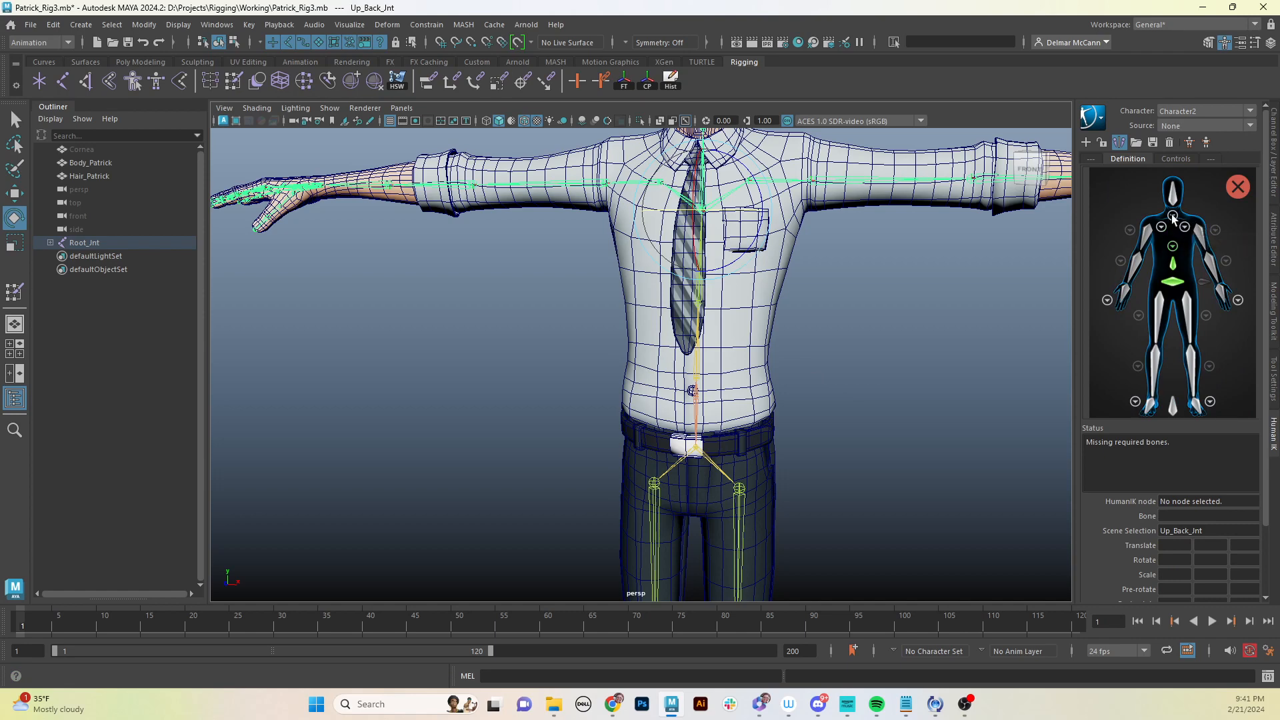
pyautogui.click(1172, 216)
pyautogui.keyDown('alt'); pyautogui.moveTo(885, 342); pyautogui.dragTo(894, 488, button='middle'); pyautogui.keyUp('alt')
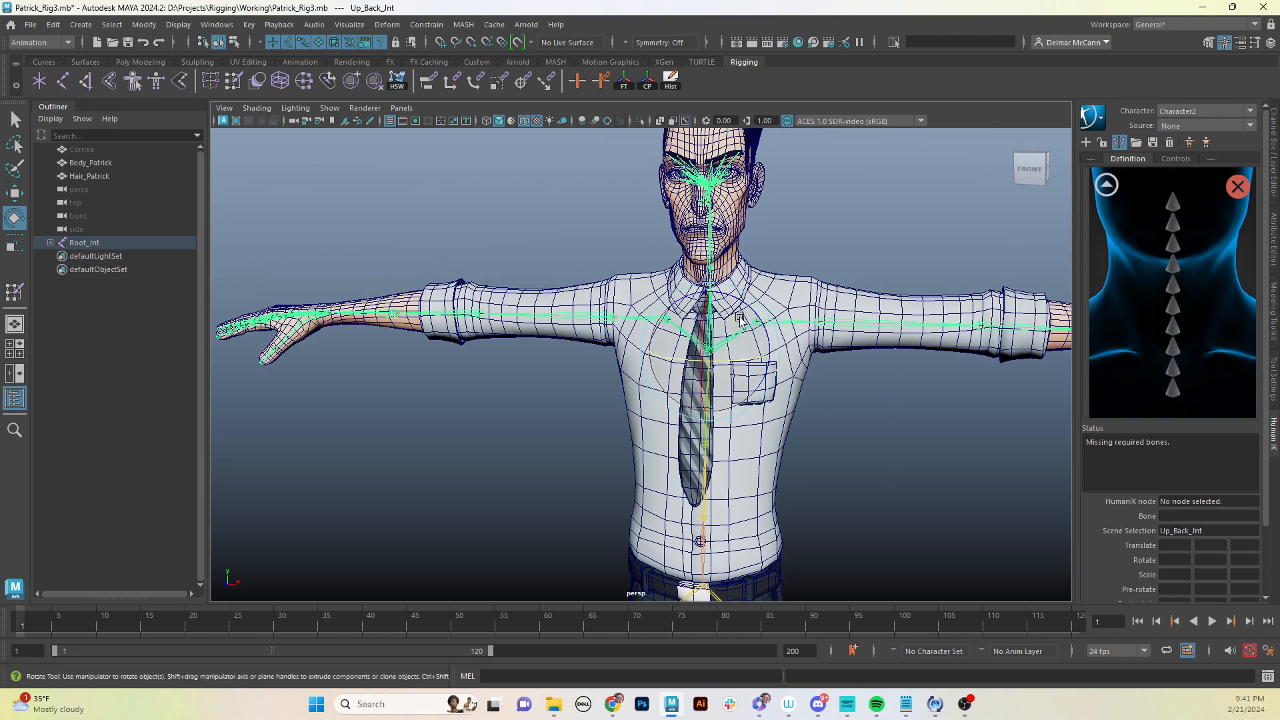
pyautogui.click(711, 269)
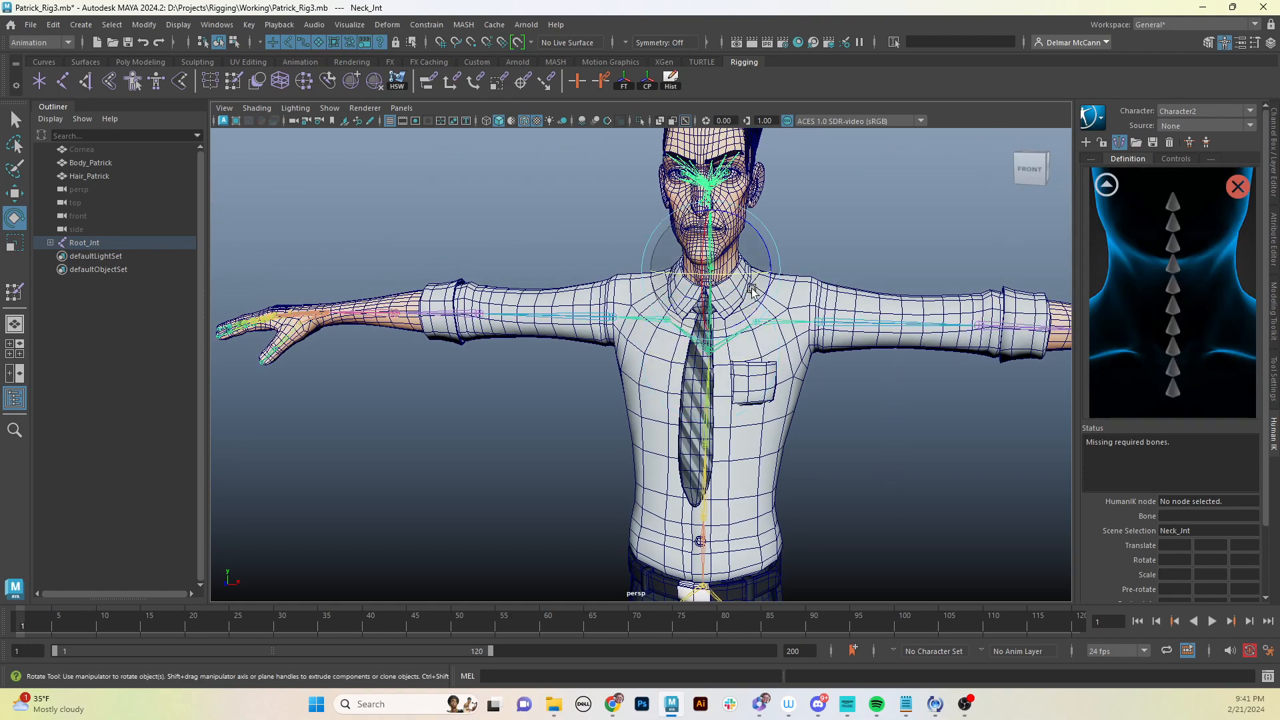
pyautogui.rightClick(1173, 390)
pyautogui.click(1185, 397)
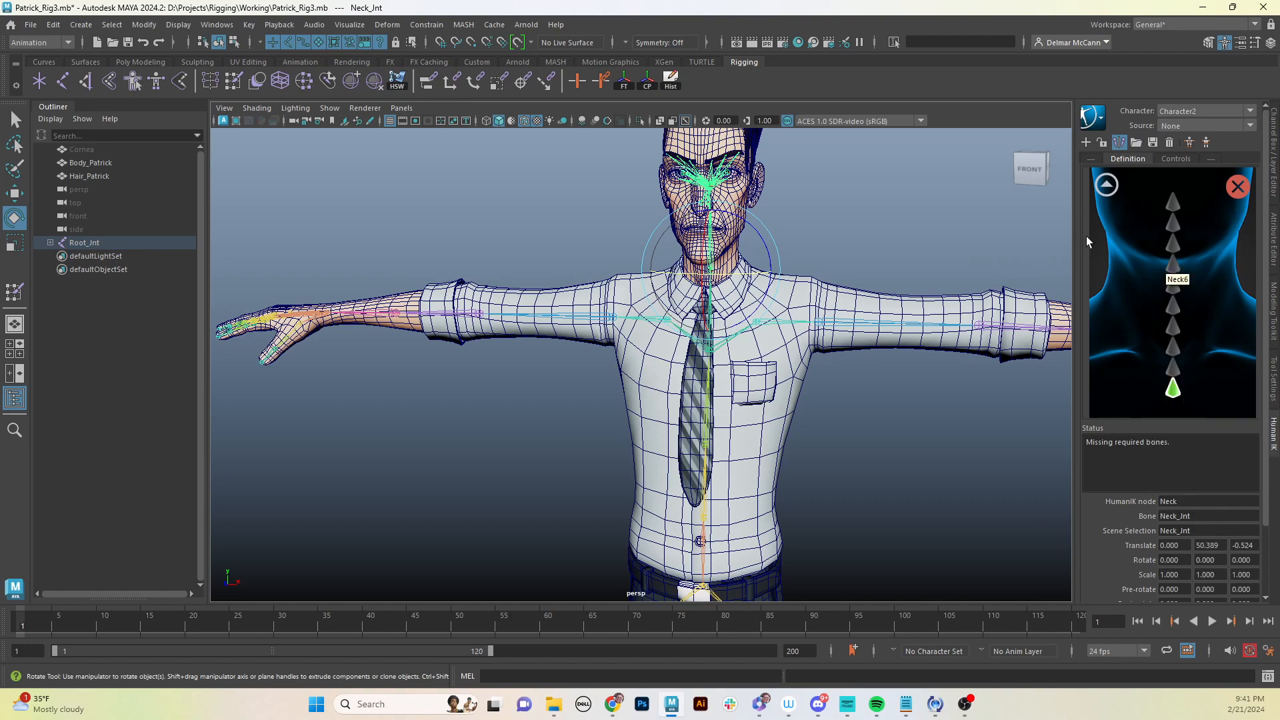
# - Return to the body view and assign Head_Jnt to the Head slot
pyautogui.click(1106, 186)
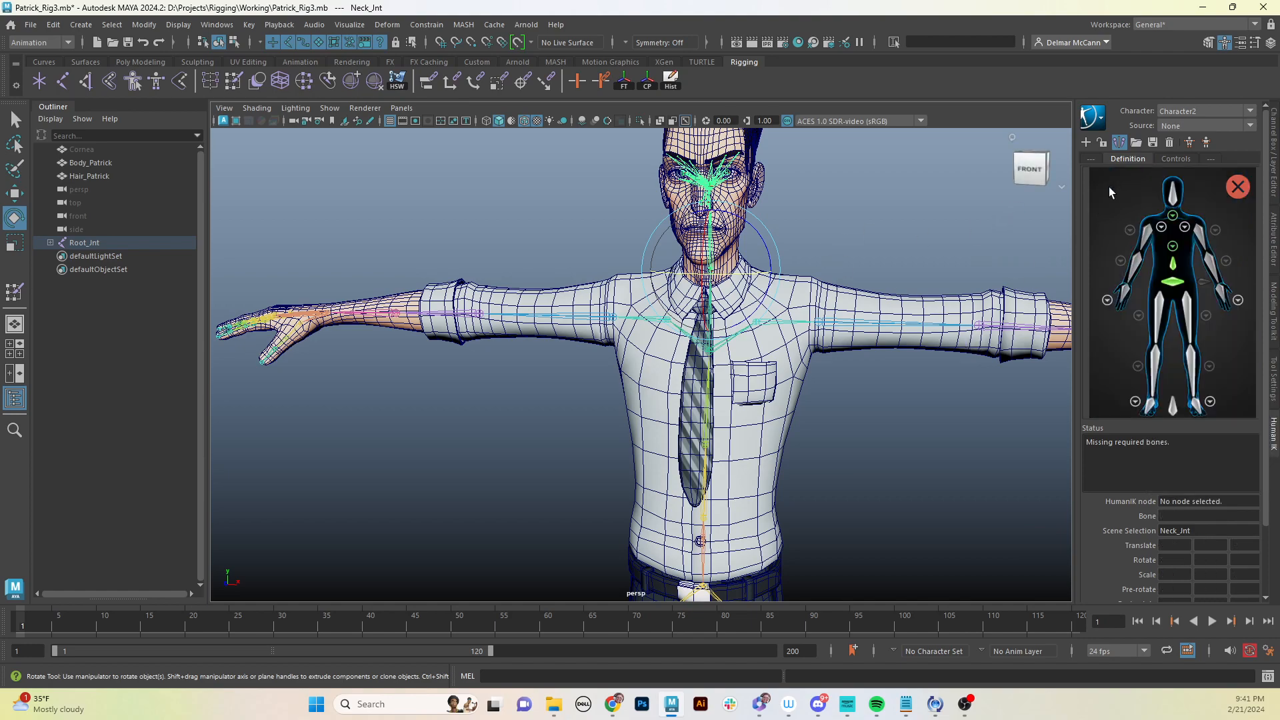
pyautogui.click(789, 177)
pyautogui.keyDown('alt'); pyautogui.moveTo(853, 239); pyautogui.dragTo(770, 242); pyautogui.keyUp('alt')
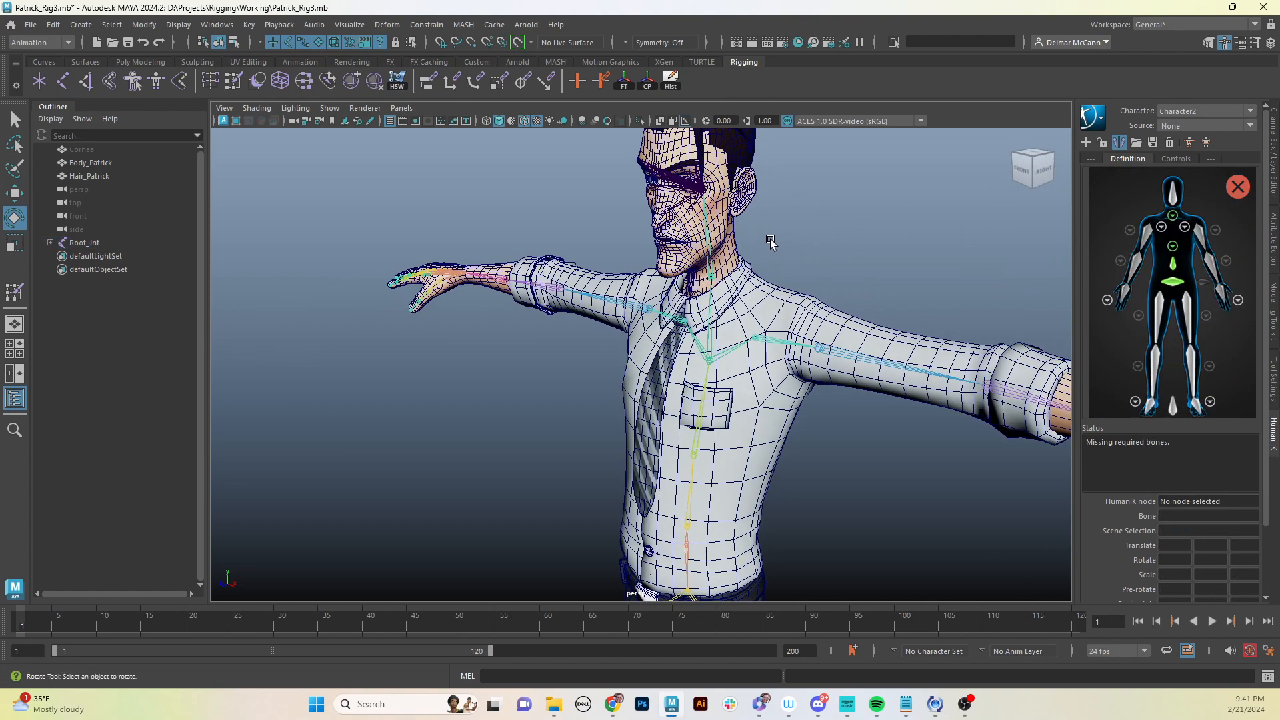
pyautogui.click(698, 195)
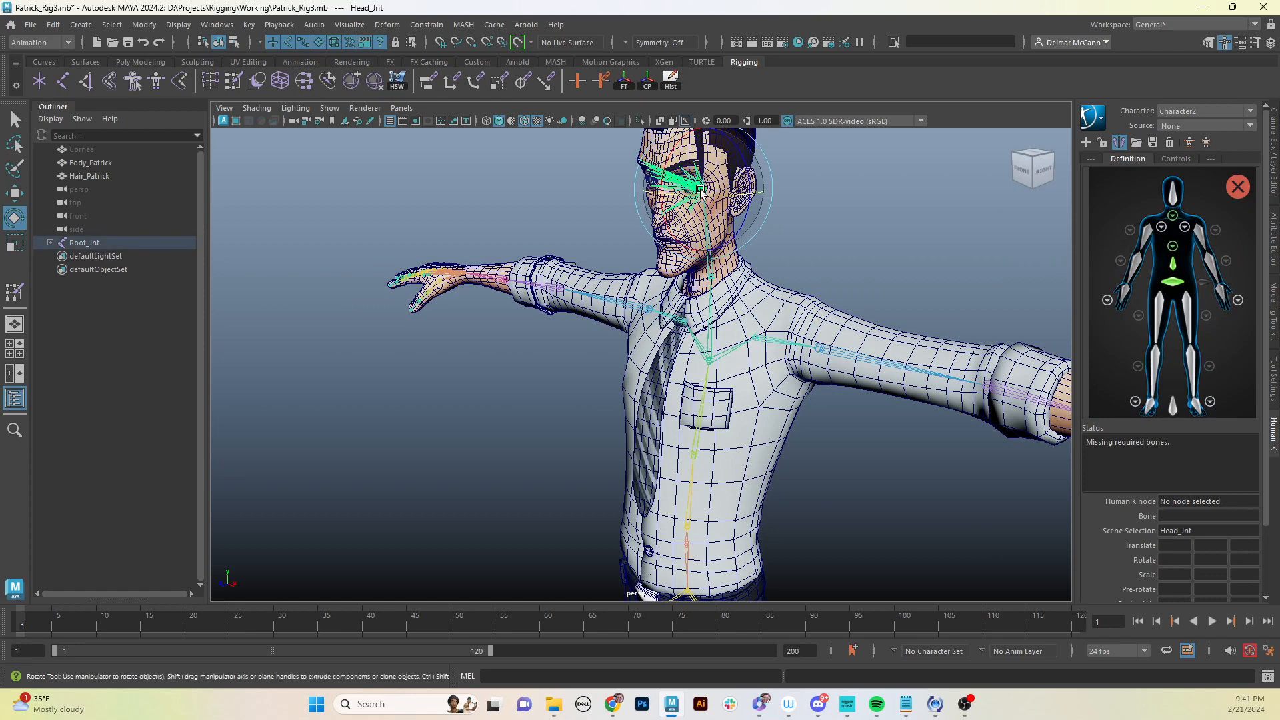
pyautogui.rightClick(1173, 198)
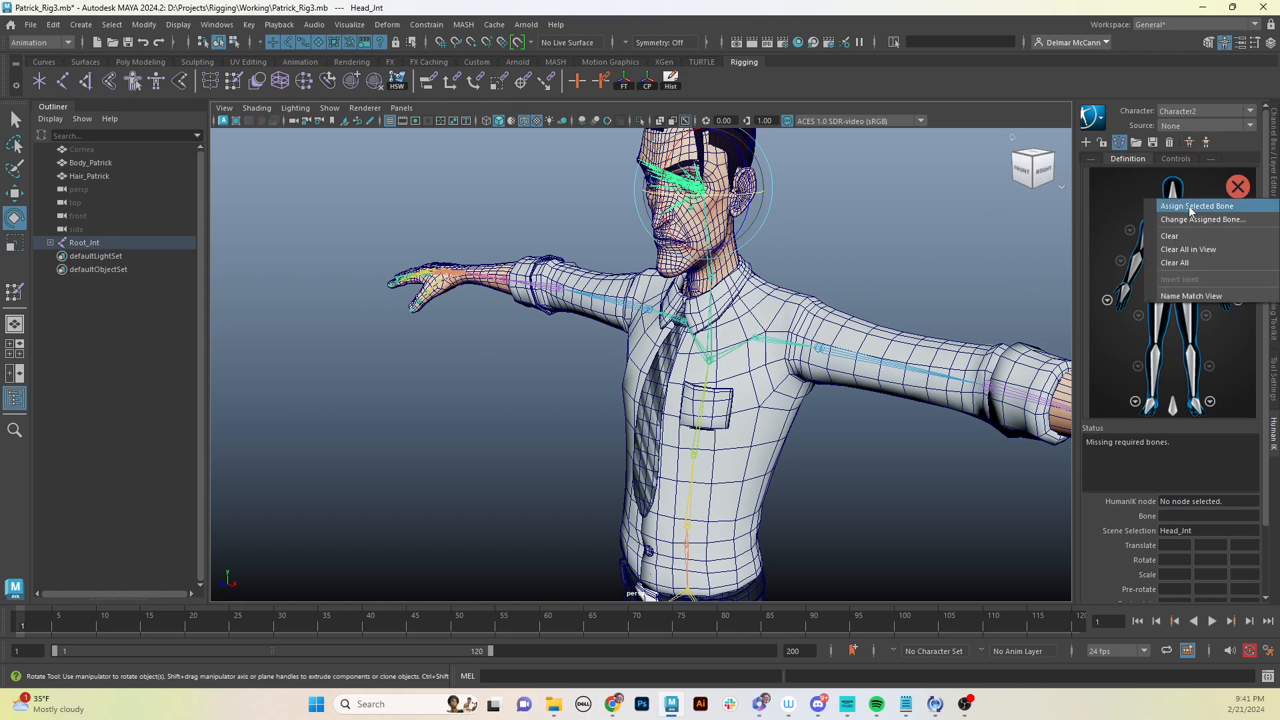
pyautogui.click(1189, 206)
# - Select L_Hip_Jnt and assign it to the LeftUpLeg slot of the character definition
pyautogui.keyDown('alt'); pyautogui.moveTo(842, 463); pyautogui.dragTo(849, 417, button='middle'); pyautogui.keyUp('alt')
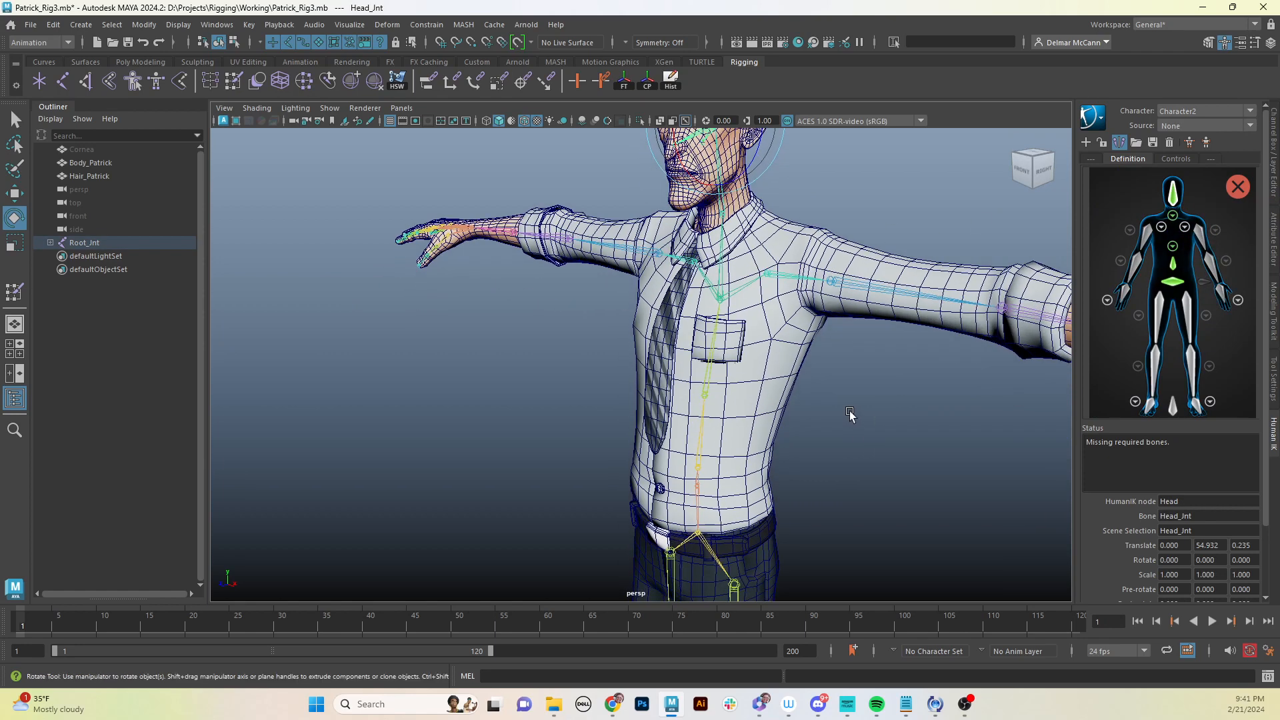
pyautogui.keyDown('alt'); pyautogui.moveTo(848, 417); pyautogui.dragTo(897, 407); pyautogui.keyUp('alt')
pyautogui.keyDown('alt'); pyautogui.moveTo(897, 407); pyautogui.dragTo(886, 360, button='middle'); pyautogui.keyUp('alt')
pyautogui.keyDown('alt'); pyautogui.moveTo(887, 360); pyautogui.dragTo(810, 434, button='right'); pyautogui.keyUp('alt')
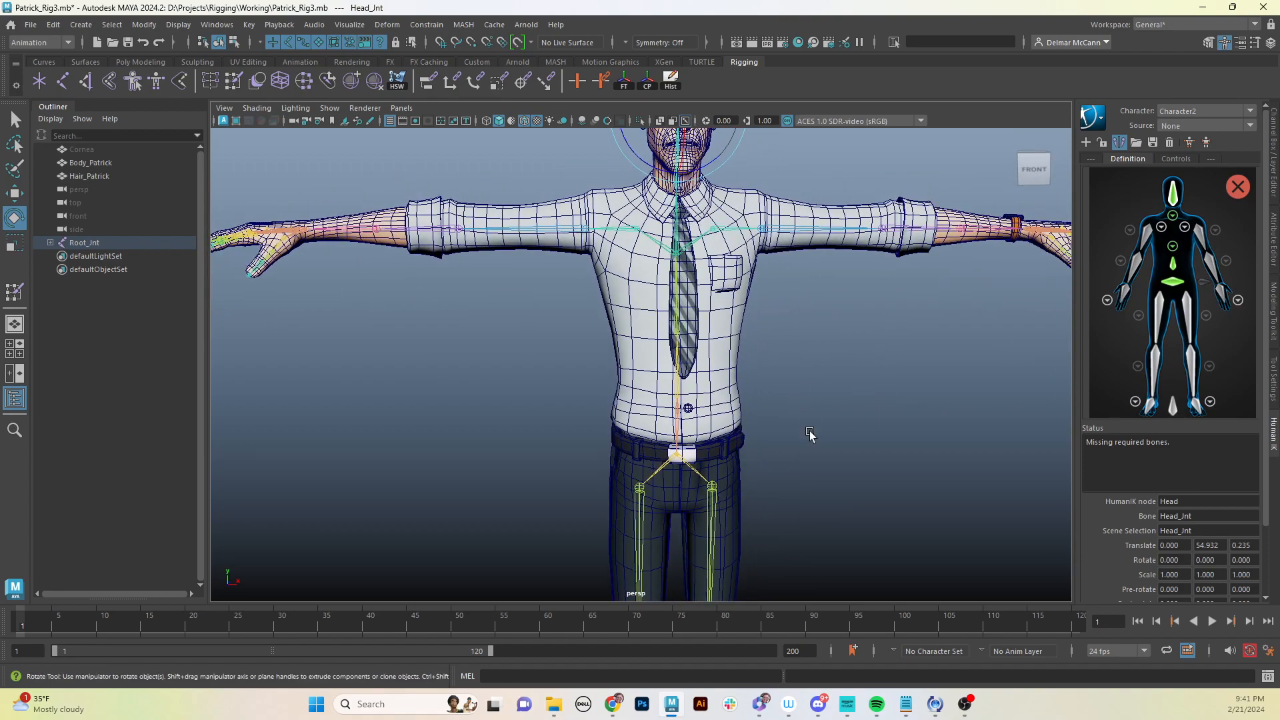
pyautogui.keyDown('alt'); pyautogui.moveTo(809, 434); pyautogui.dragTo(799, 477); pyautogui.keyUp('alt')
pyautogui.keyDown('alt'); pyautogui.moveTo(799, 476); pyautogui.dragTo(814, 434, button='middle'); pyautogui.keyUp('alt')
pyautogui.keyDown('alt'); pyautogui.moveTo(814, 433); pyautogui.dragTo(823, 436); pyautogui.keyUp('alt')
pyautogui.keyDown('alt'); pyautogui.moveTo(823, 436); pyautogui.dragTo(834, 391, button='middle'); pyautogui.keyUp('alt')
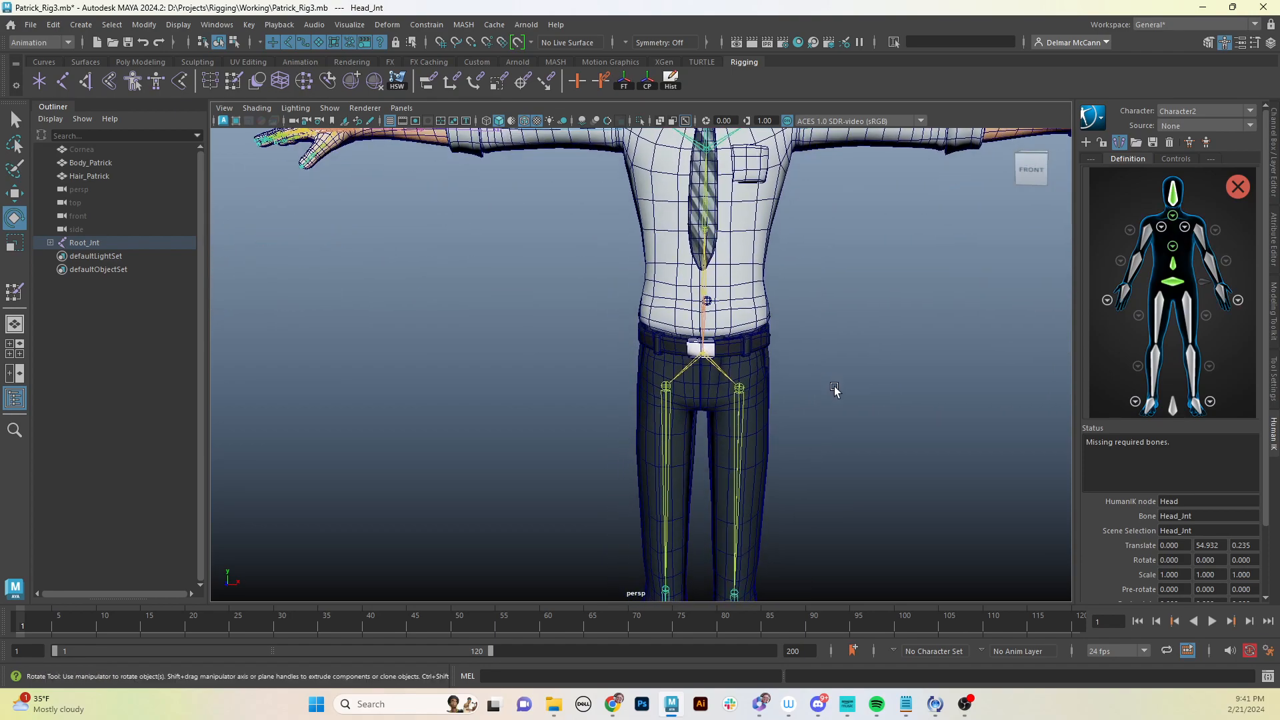
pyautogui.keyDown('alt'); pyautogui.moveTo(833, 391); pyautogui.dragTo(835, 389); pyautogui.keyUp('alt')
pyautogui.keyDown('alt'); pyautogui.moveTo(790, 360); pyautogui.dragTo(806, 390, button='middle'); pyautogui.keyUp('alt')
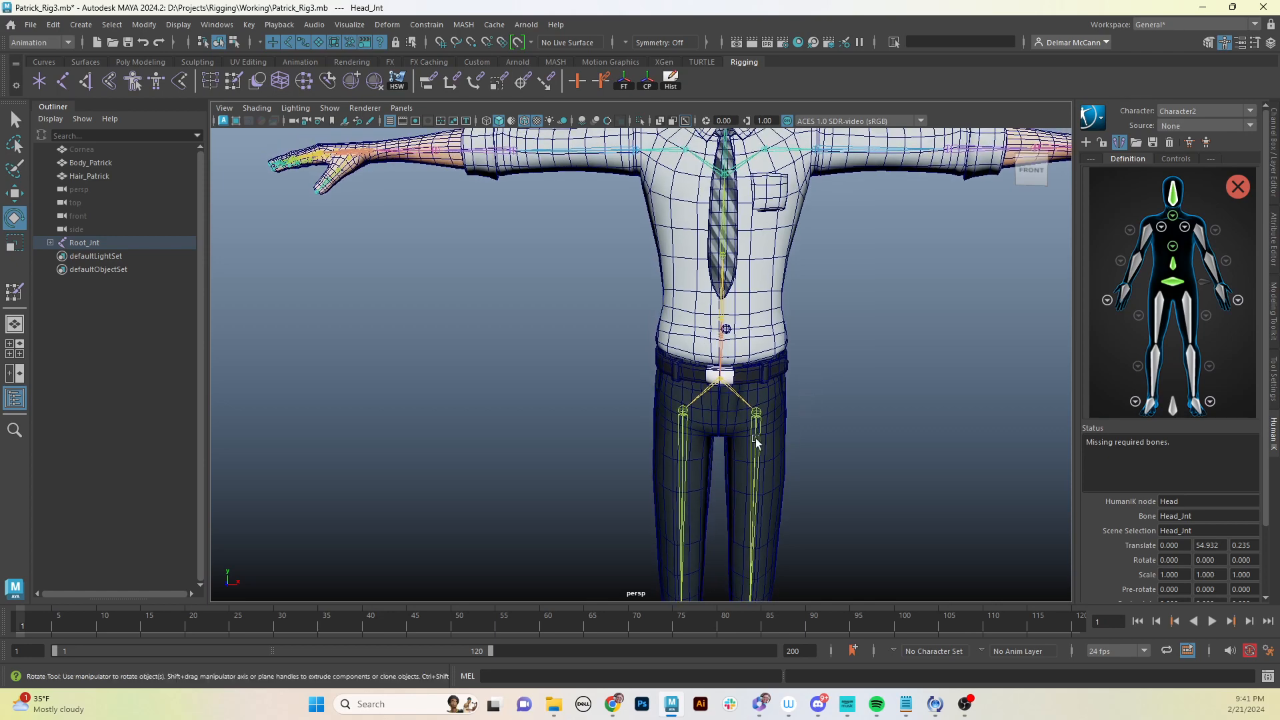
pyautogui.click(758, 419)
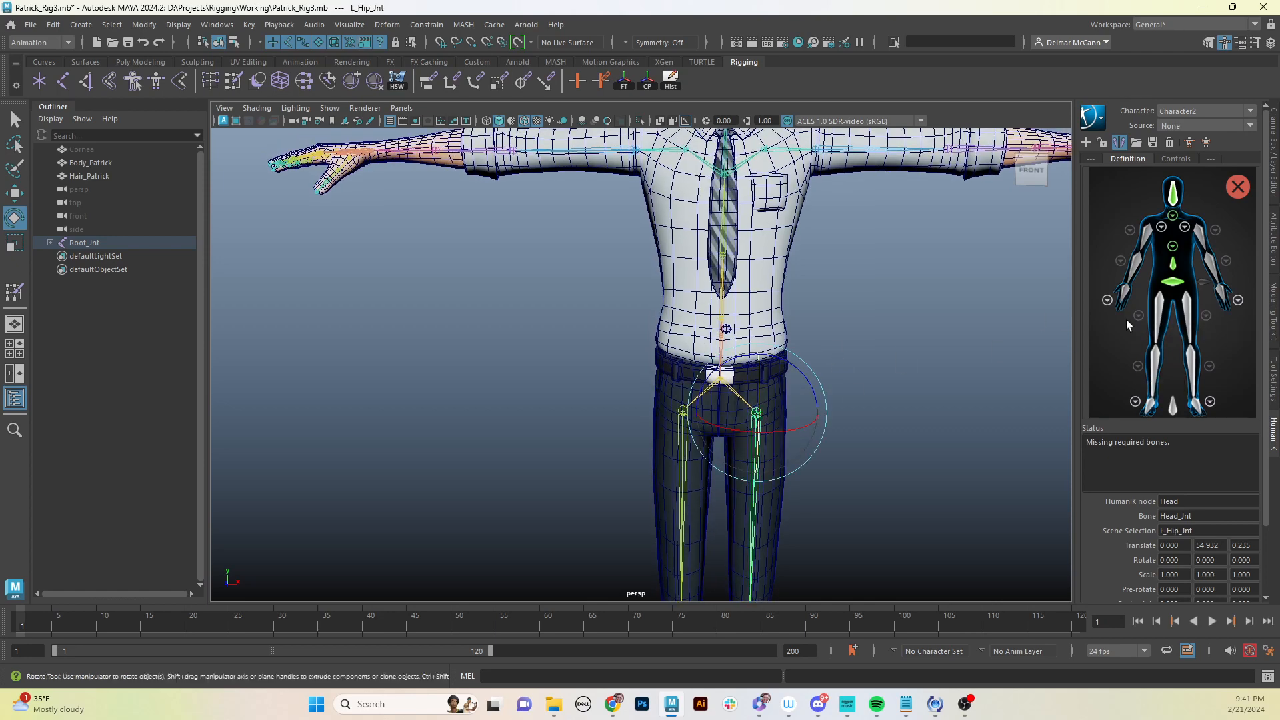
pyautogui.rightClick(1185, 304)
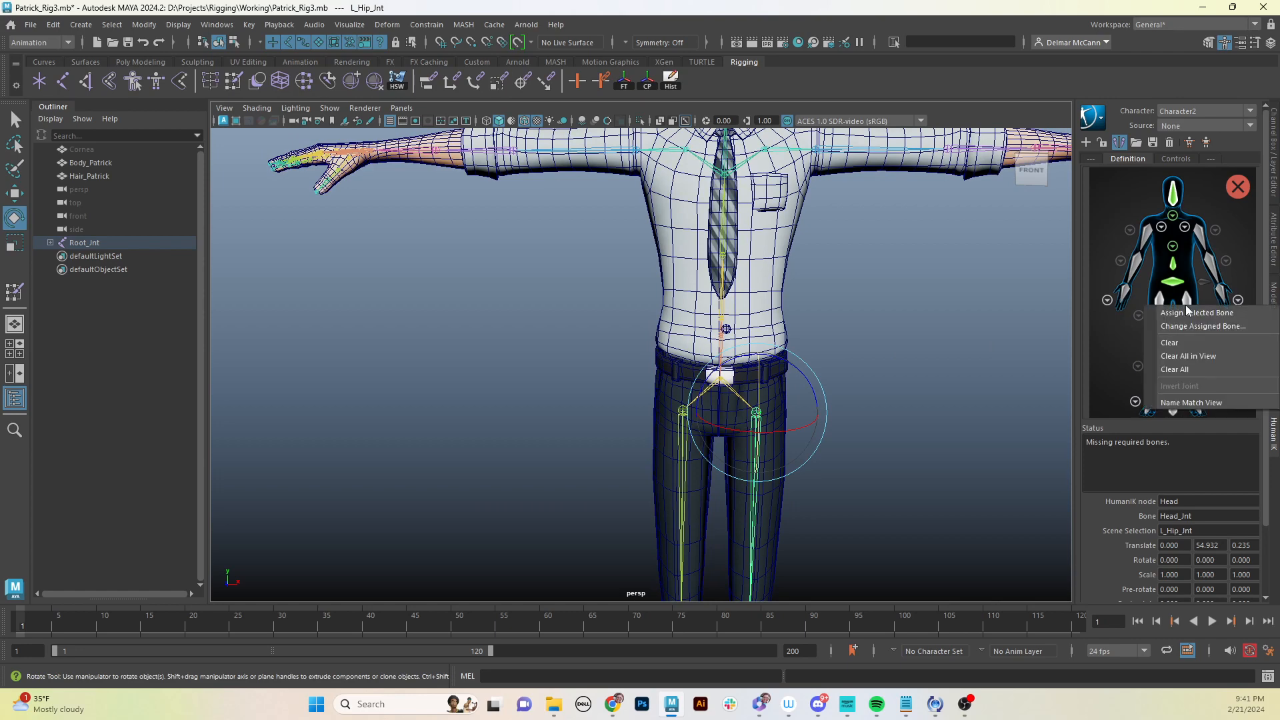
pyautogui.click(1196, 313)
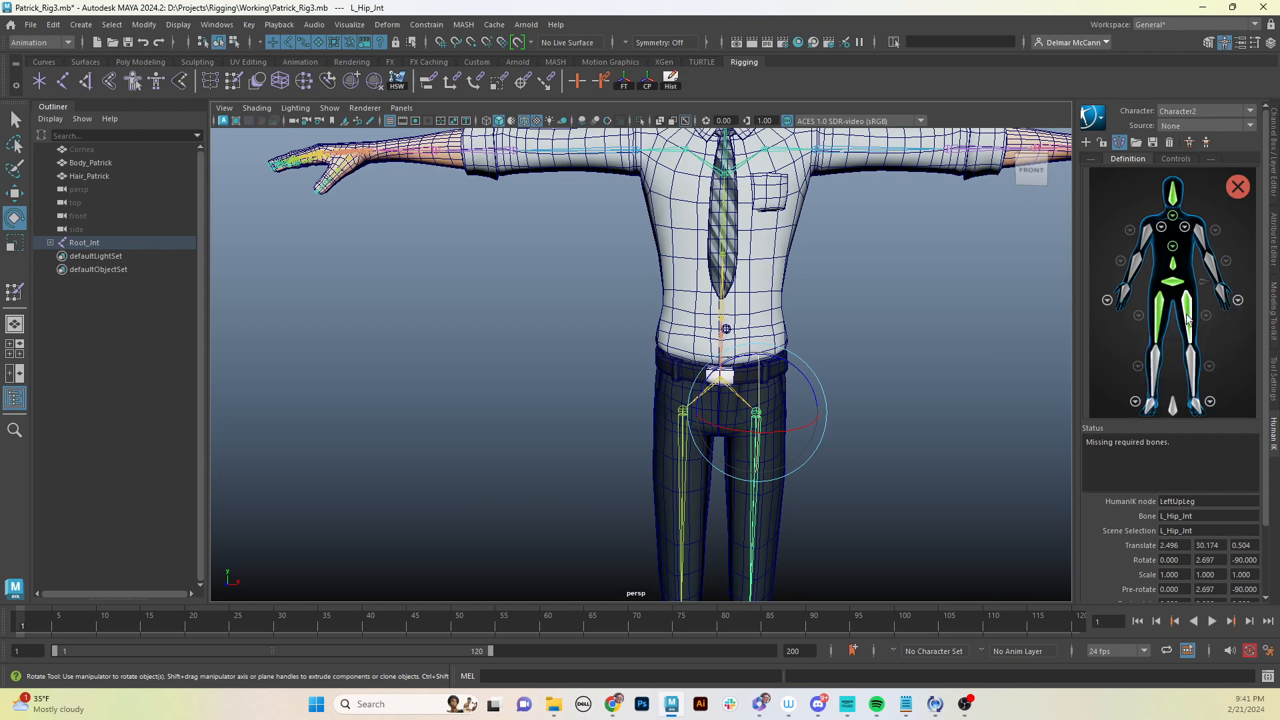
# - Select L_Knee_Jnt and assign it to the LeftLeg slot
pyautogui.keyDown('alt'); pyautogui.moveTo(884, 498); pyautogui.dragTo(891, 345, button='middle'); pyautogui.keyUp('alt')
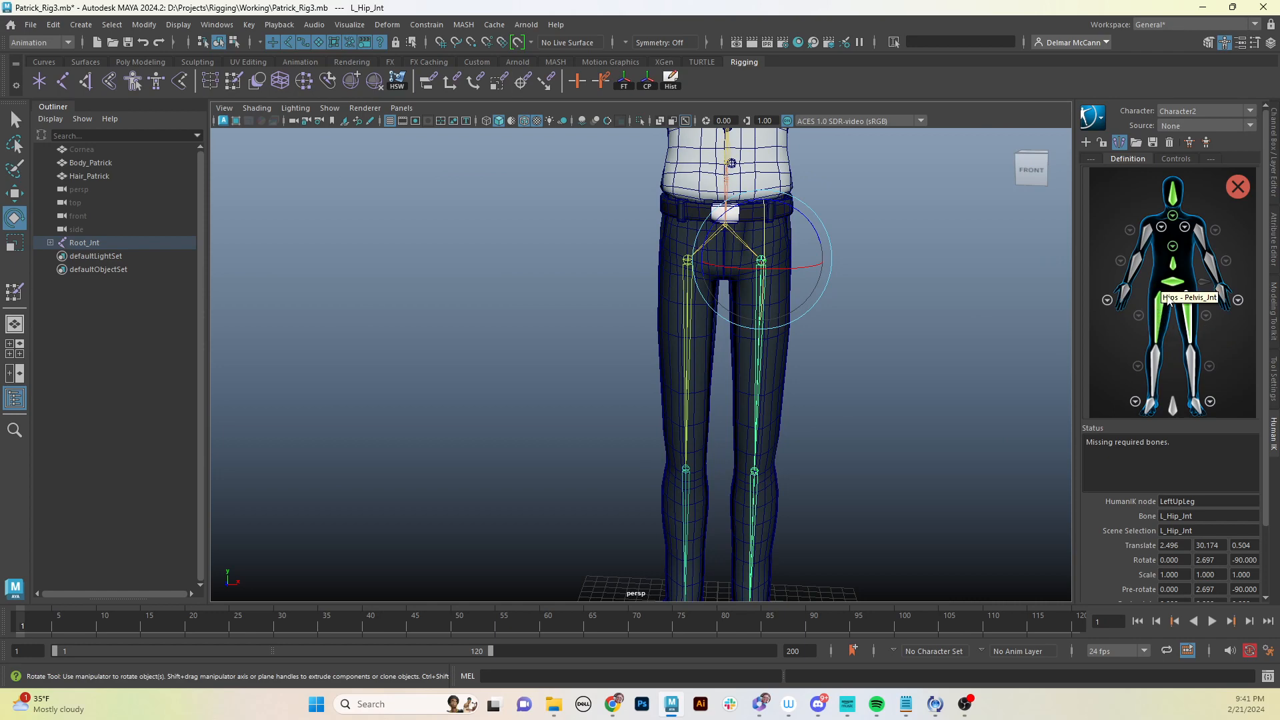
pyautogui.click(755, 494)
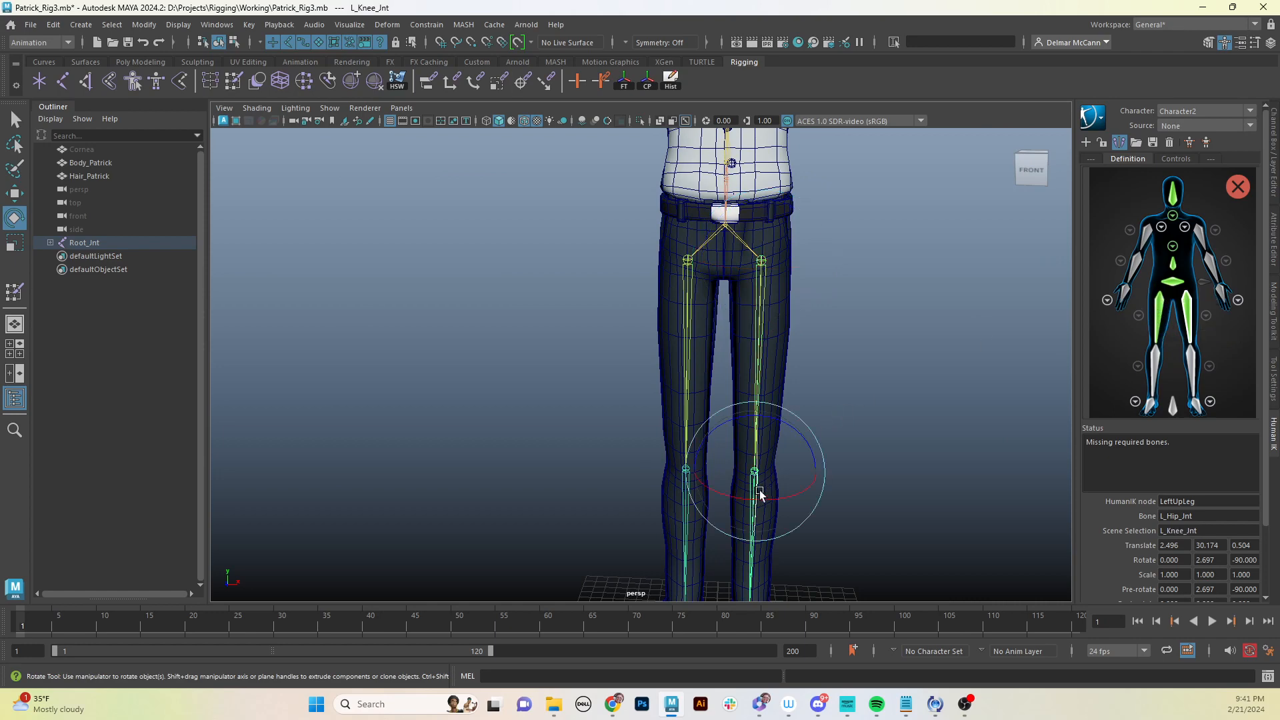
pyautogui.rightClick(1203, 371)
pyautogui.click(1133, 368)
# - Select L_Ankle_Jnt near the left foot and assign it to the LeftFoot slot
pyautogui.keyDown('alt'); pyautogui.moveTo(925, 472); pyautogui.dragTo(920, 291, button='middle'); pyautogui.keyUp('alt')
pyautogui.keyDown('alt'); pyautogui.moveTo(922, 353); pyautogui.dragTo(837, 374); pyautogui.keyUp('alt')
pyautogui.keyDown('alt'); pyautogui.moveTo(921, 467); pyautogui.dragTo(914, 407, button='middle'); pyautogui.keyUp('alt')
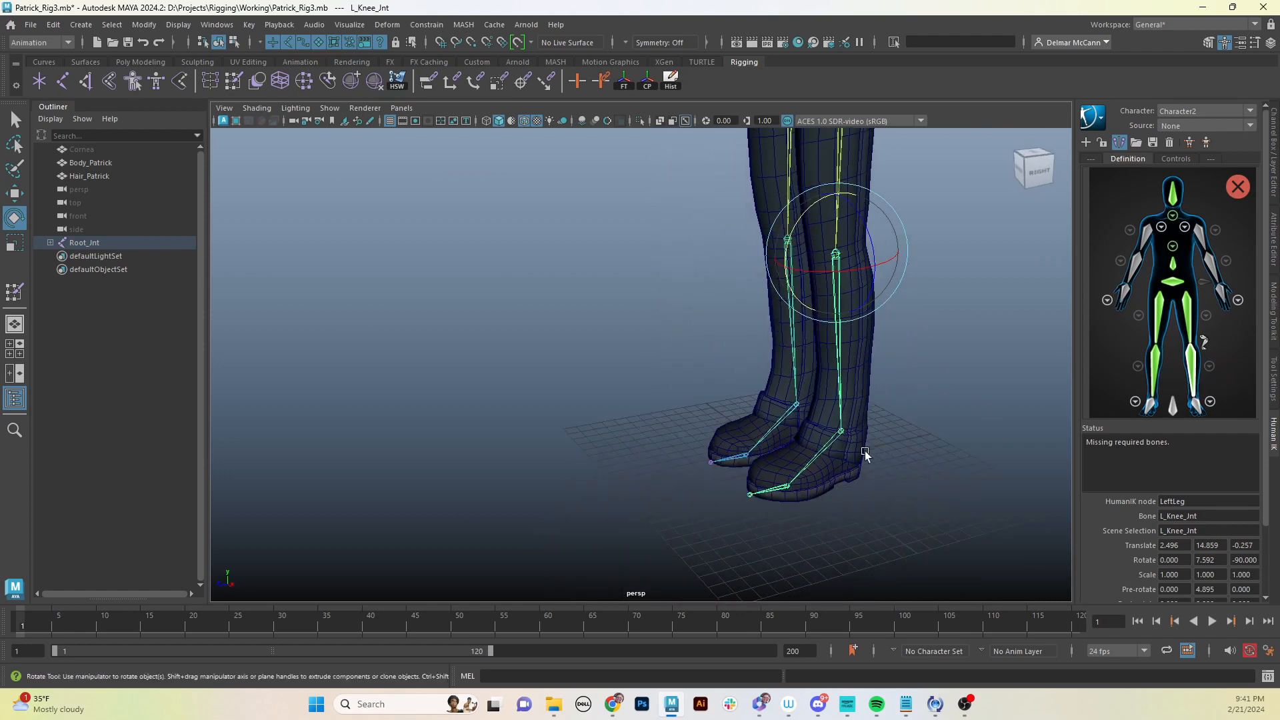
pyautogui.click(830, 443)
pyautogui.rightClick(1195, 403)
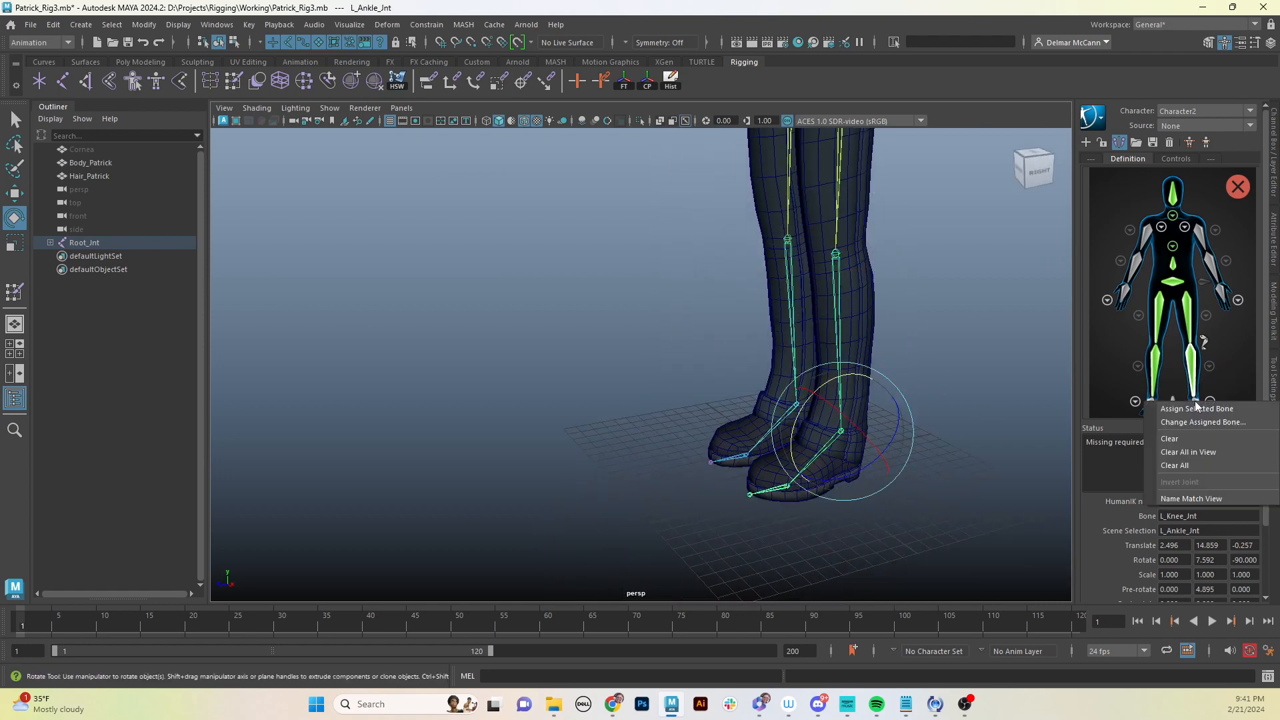
pyautogui.click(1179, 409)
# - Select L_Ball_Jnt, open the left foot view, assign it to the toe base slot, and return to the body view
pyautogui.click(793, 508)
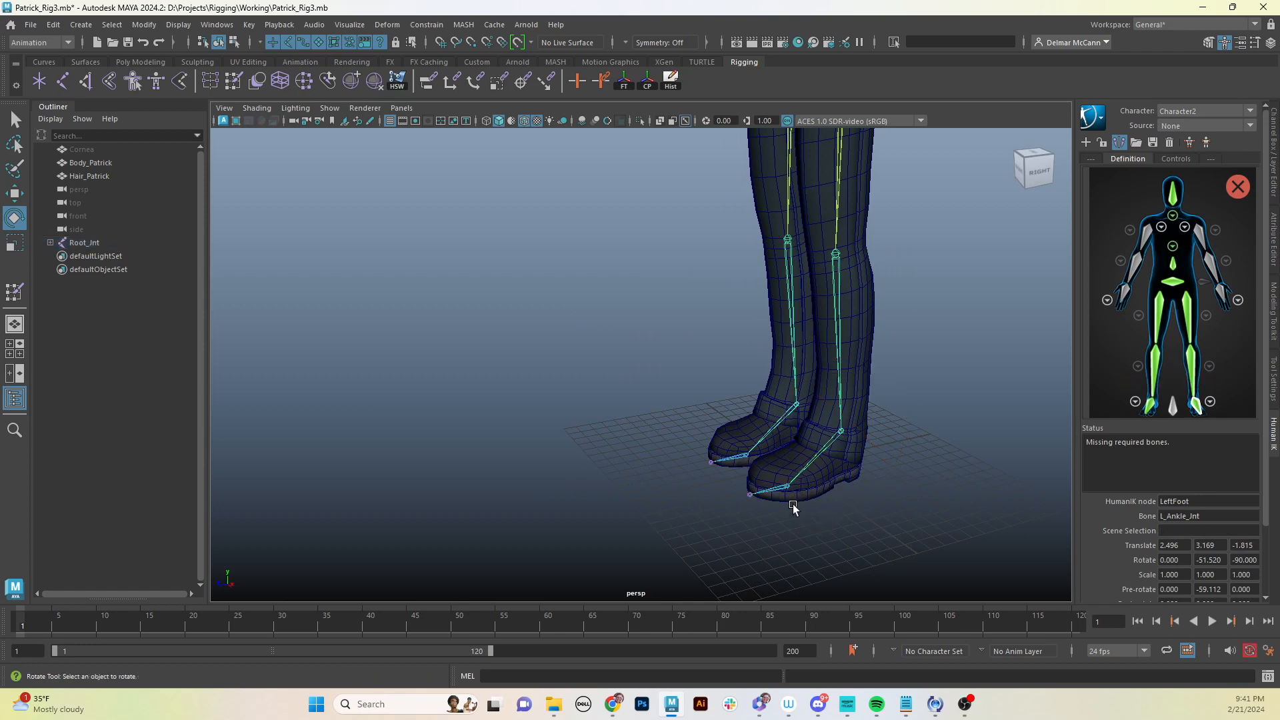
pyautogui.click(784, 490)
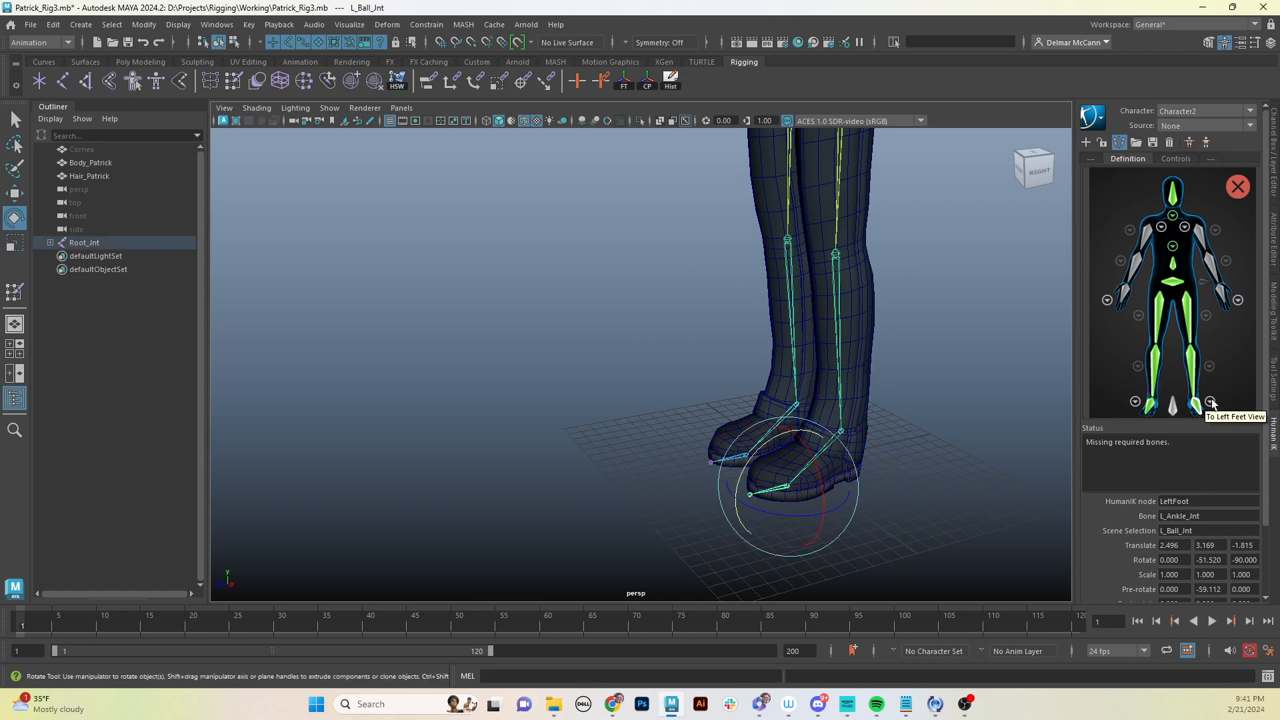
pyautogui.click(1210, 402)
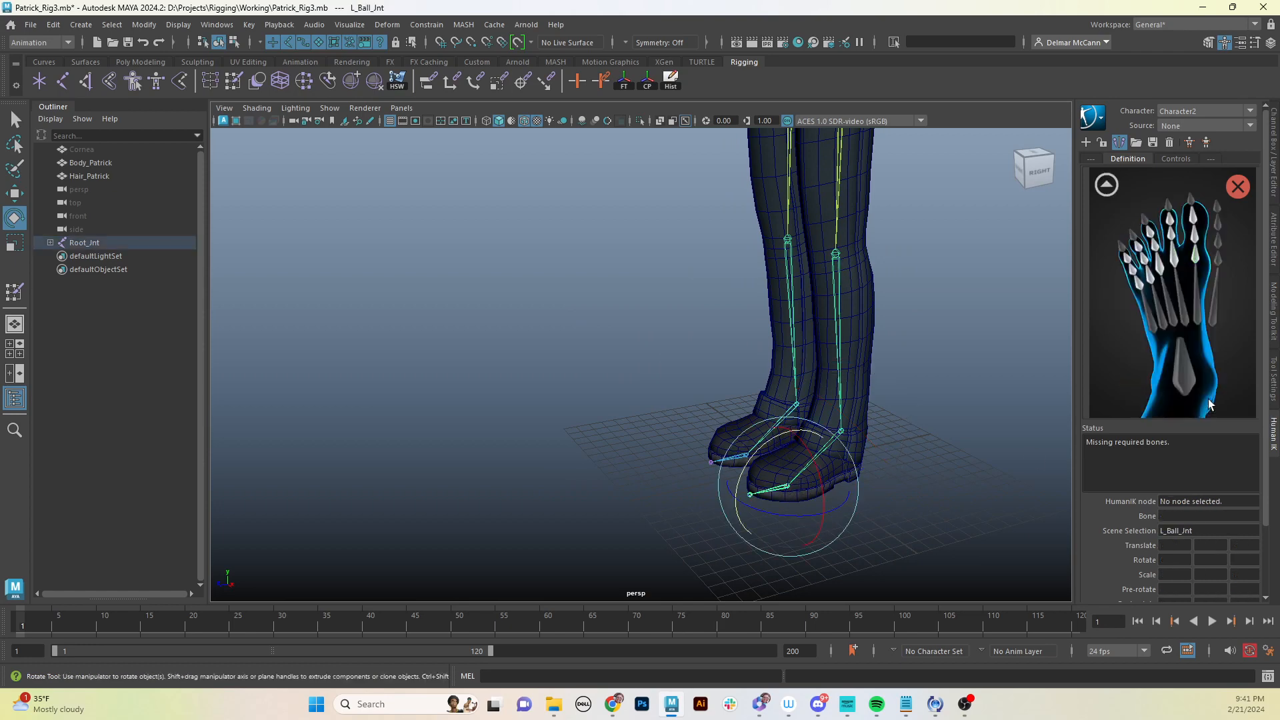
pyautogui.rightClick(1185, 371)
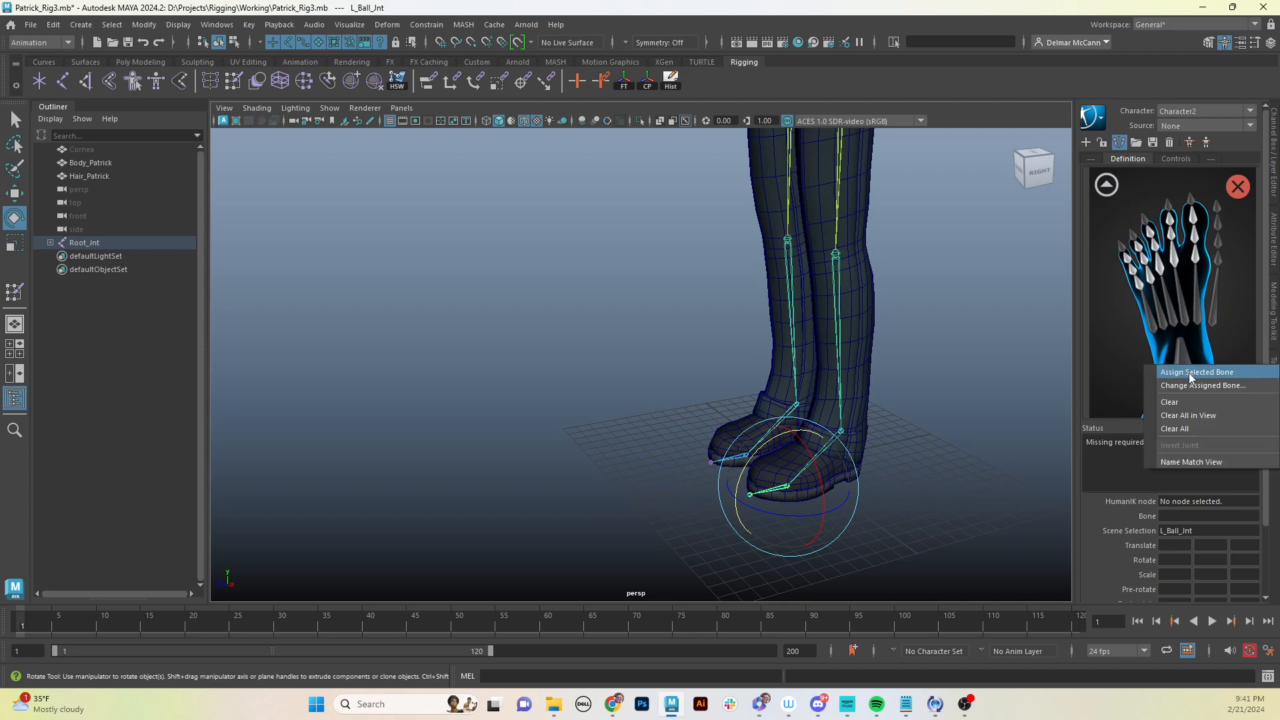
pyautogui.click(1189, 373)
pyautogui.click(1105, 184)
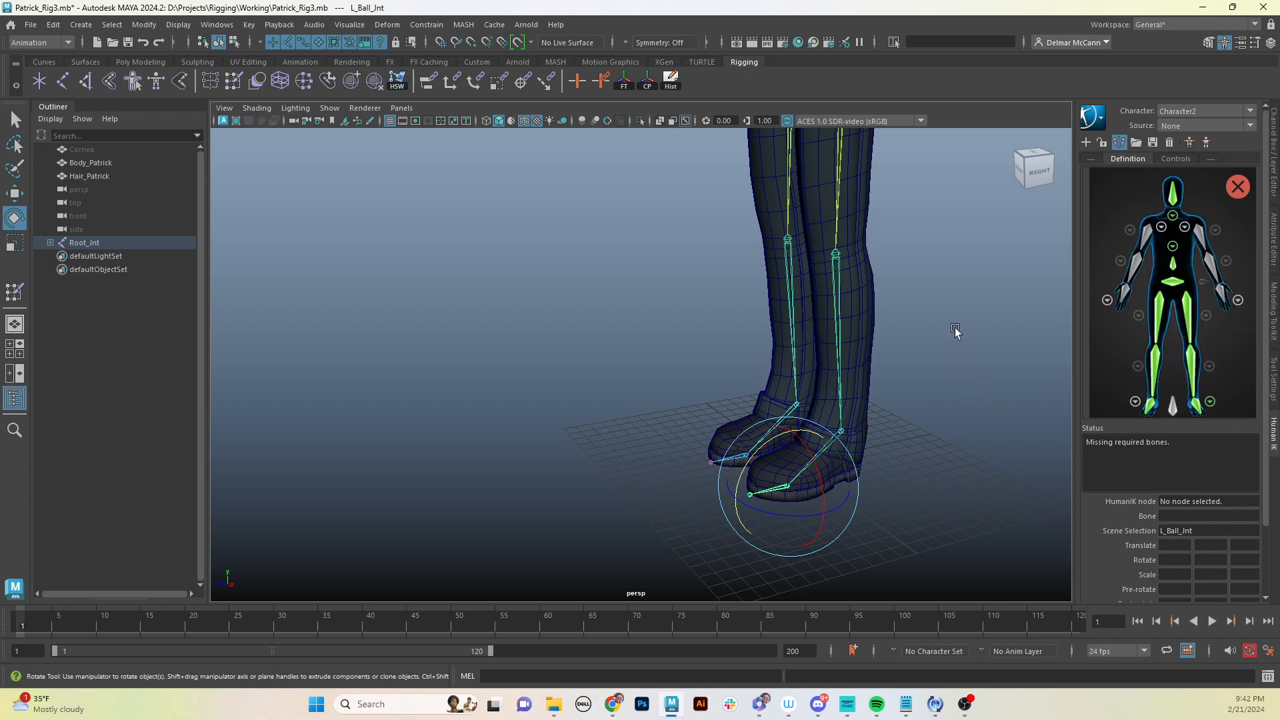
# - Open the left shoulder view, select L_Clavicle_Jnt, assign it to the left shoulder slot, and return to the body view
pyautogui.keyDown('alt'); pyautogui.moveTo(933, 321); pyautogui.dragTo(929, 411, button='middle'); pyautogui.keyUp('alt')
pyautogui.keyDown('alt'); pyautogui.moveTo(928, 411); pyautogui.dragTo(1003, 398); pyautogui.keyUp('alt')
pyautogui.keyDown('alt'); pyautogui.moveTo(919, 340); pyautogui.dragTo(936, 506, button='middle'); pyautogui.keyUp('alt')
pyautogui.keyDown('alt'); pyautogui.moveTo(919, 366); pyautogui.dragTo(891, 534, button='middle'); pyautogui.keyUp('alt')
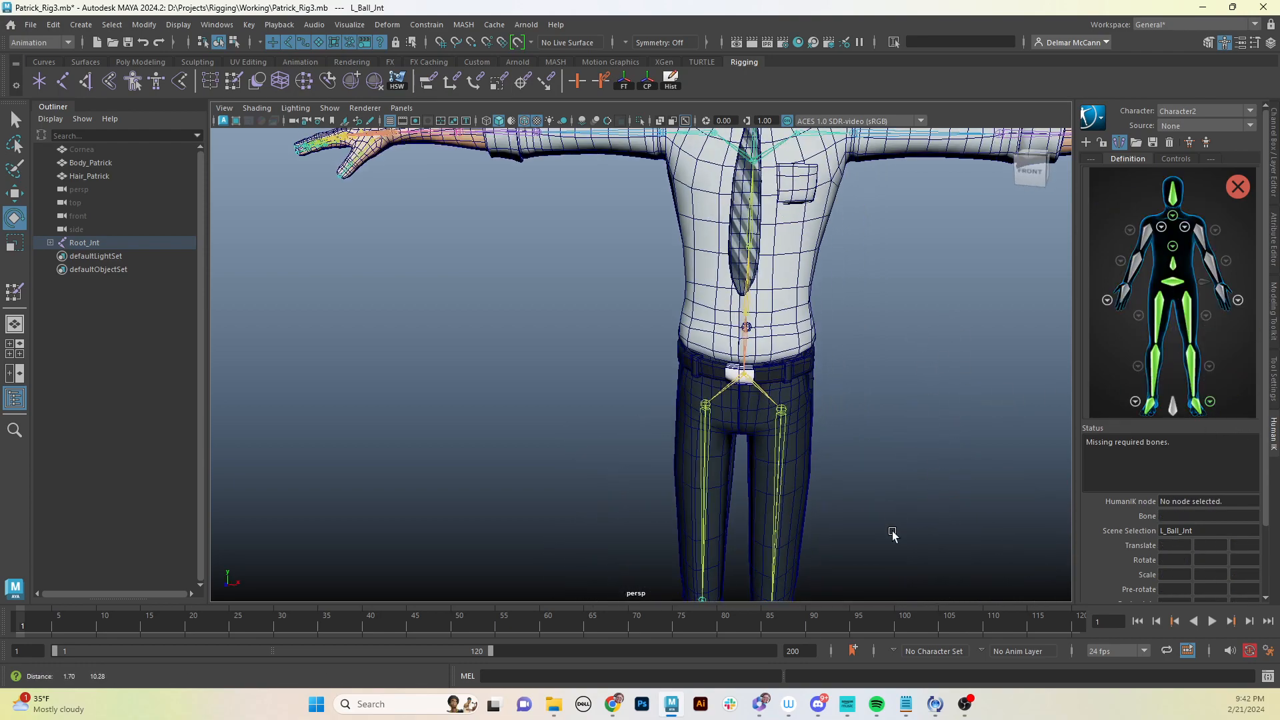
pyautogui.keyDown('alt'); pyautogui.moveTo(871, 344); pyautogui.dragTo(866, 503, button='middle'); pyautogui.keyUp('alt')
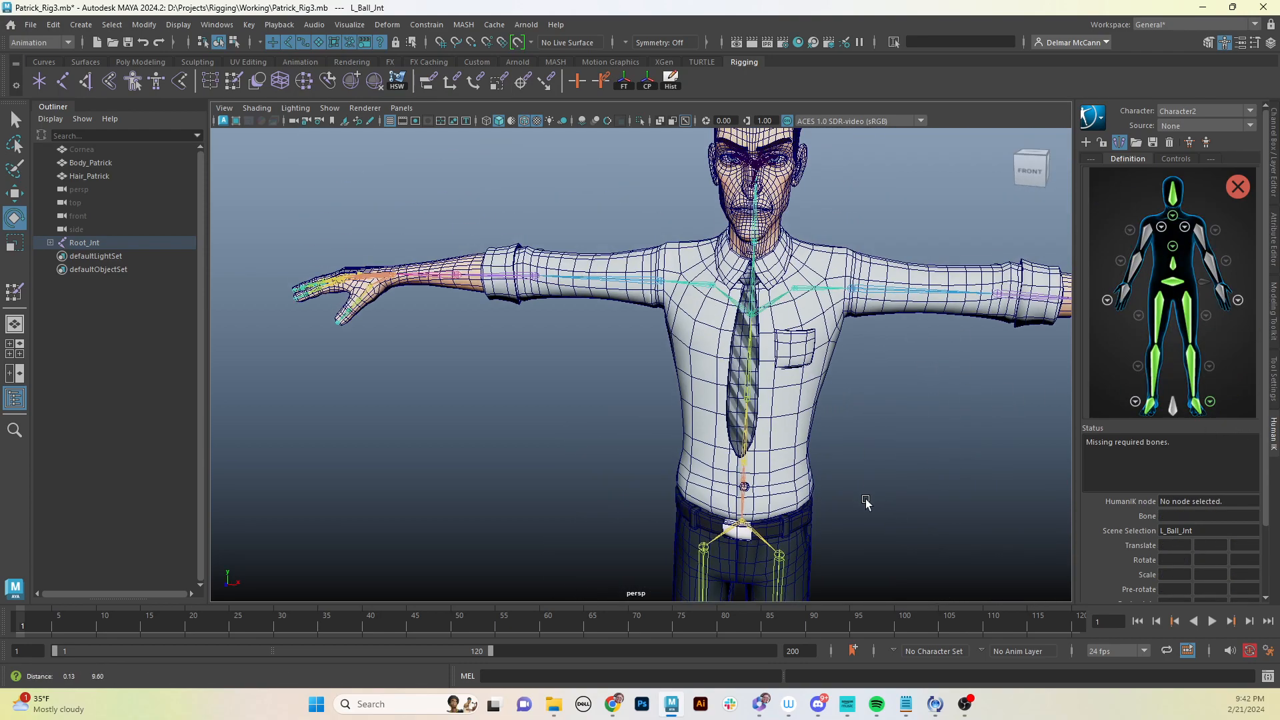
pyautogui.click(1183, 228)
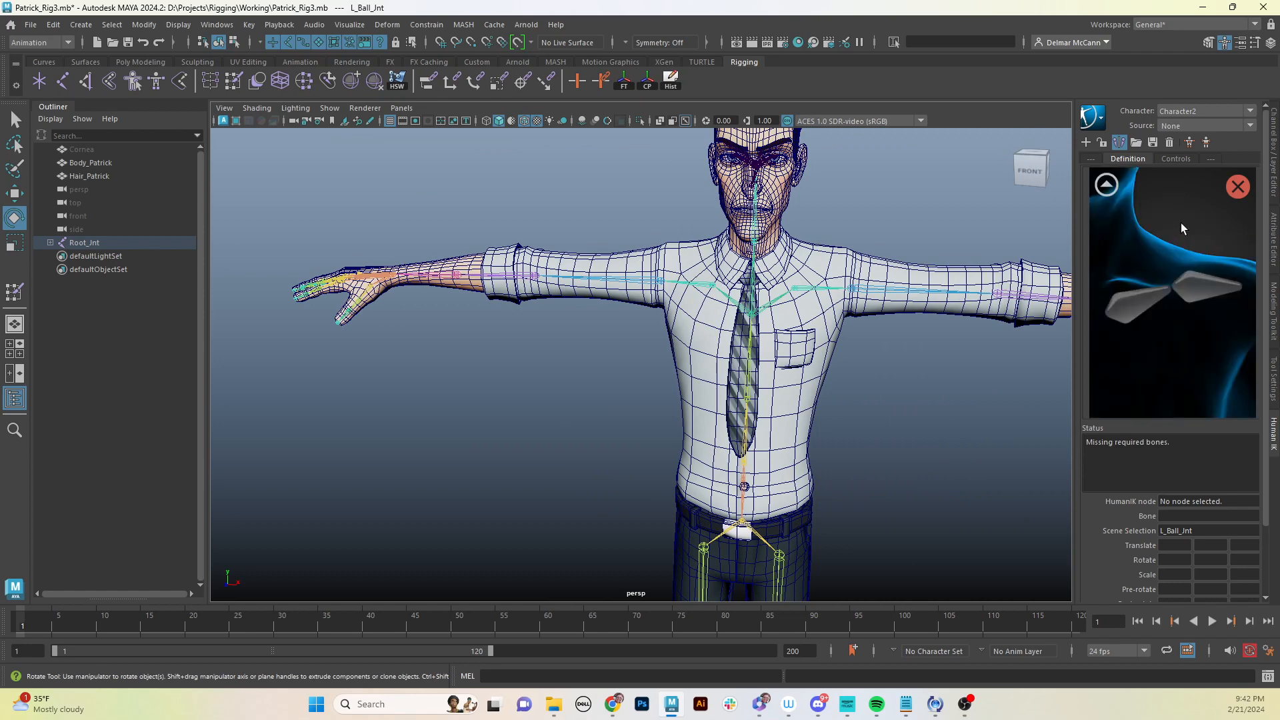
pyautogui.click(820, 294)
pyautogui.rightClick(1137, 310)
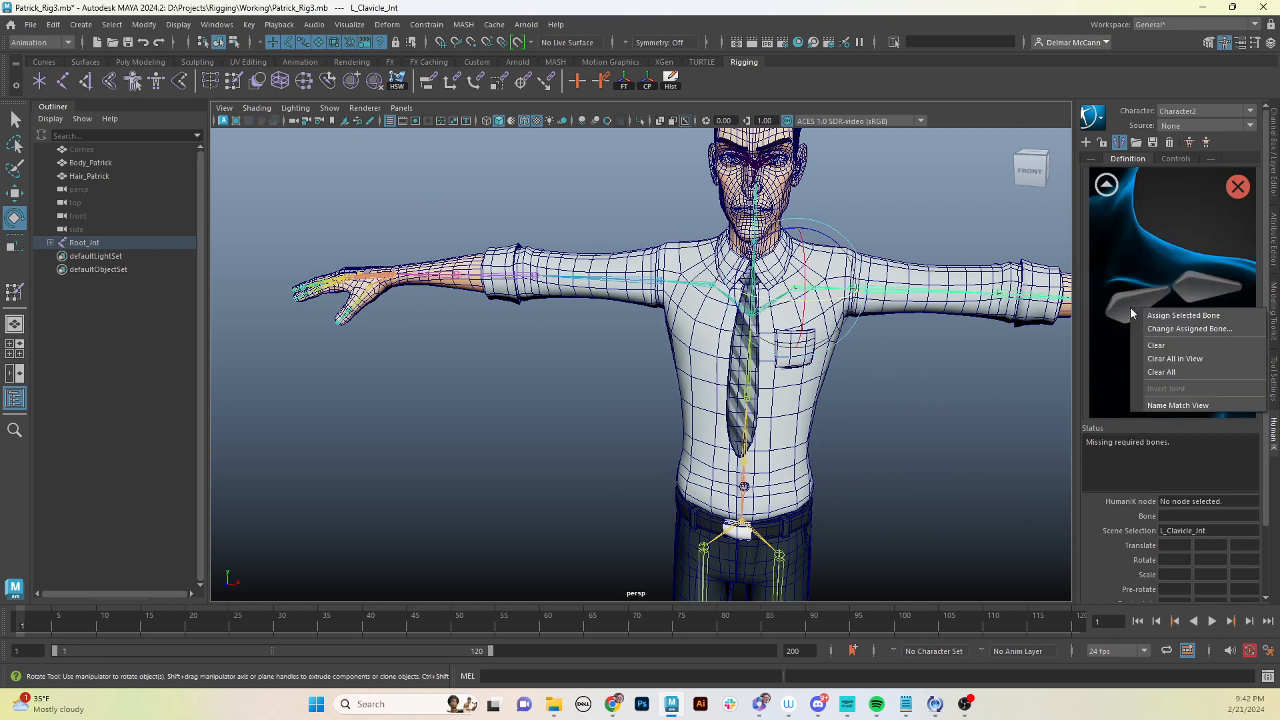
pyautogui.click(1164, 316)
pyautogui.click(1107, 184)
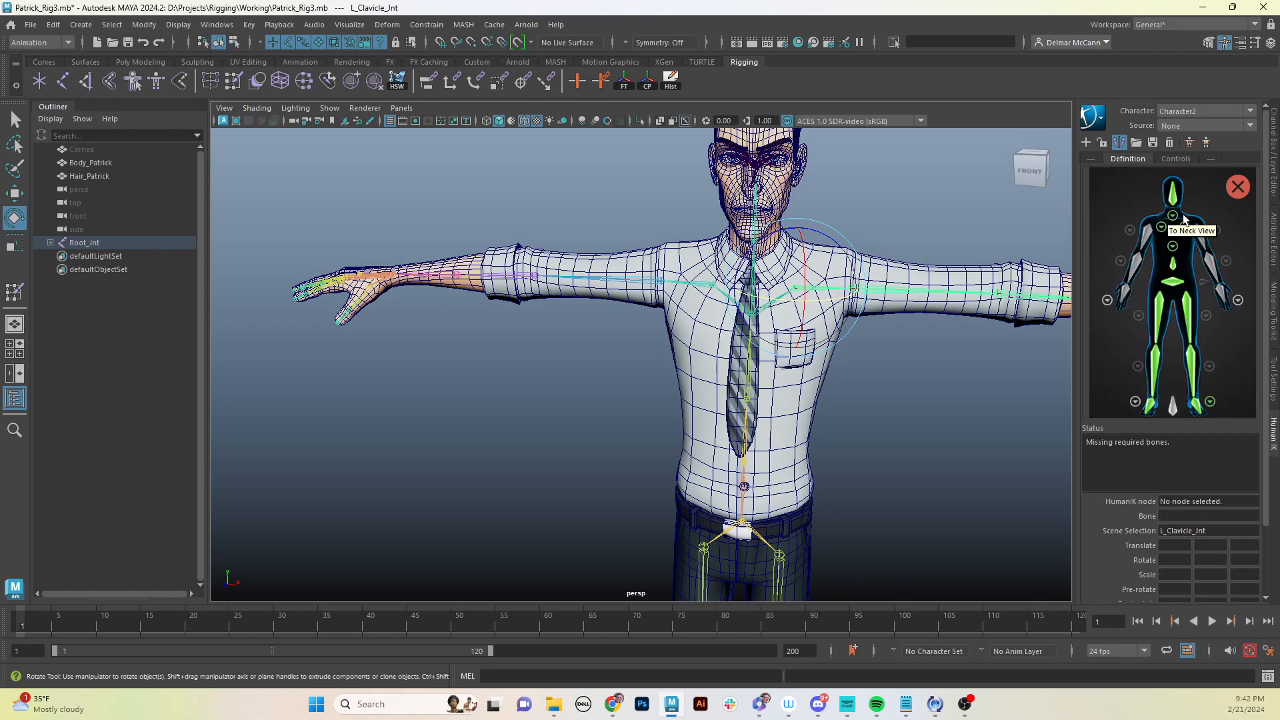
# - Select L_Shoulder_Jnt and assign it to the LeftArm slot
pyautogui.click(889, 285)
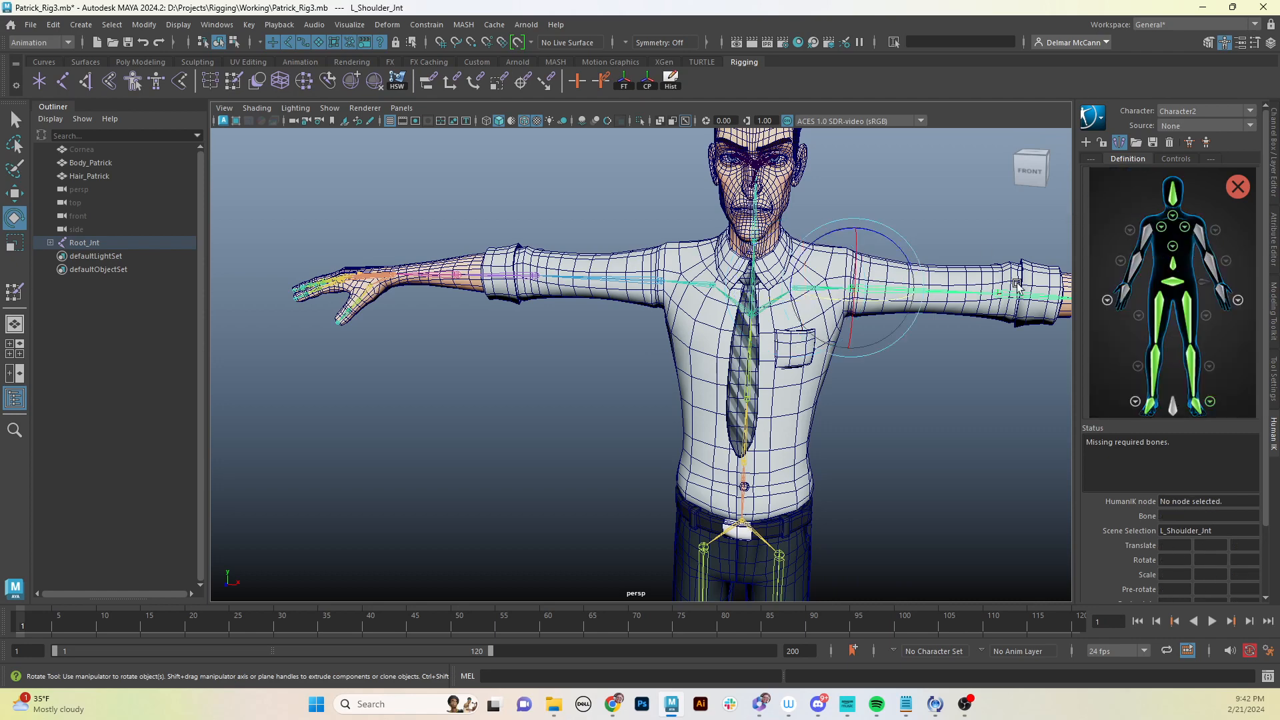
pyautogui.rightClick(1202, 234)
pyautogui.click(1199, 241)
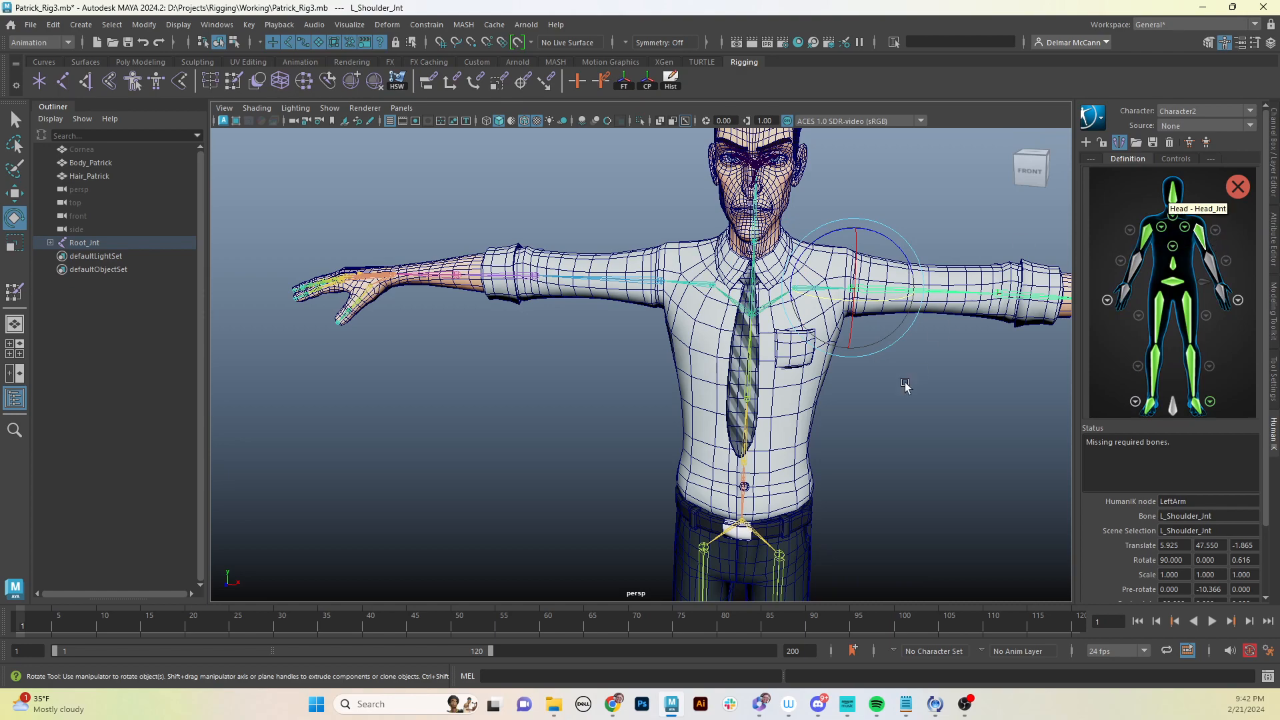
# - Select L_Elbow_Jnt and assign it to the LeftForeArm slot
pyautogui.keyDown('alt'); pyautogui.moveTo(903, 386); pyautogui.dragTo(716, 386, button='middle'); pyautogui.keyUp('alt')
pyautogui.click(796, 312)
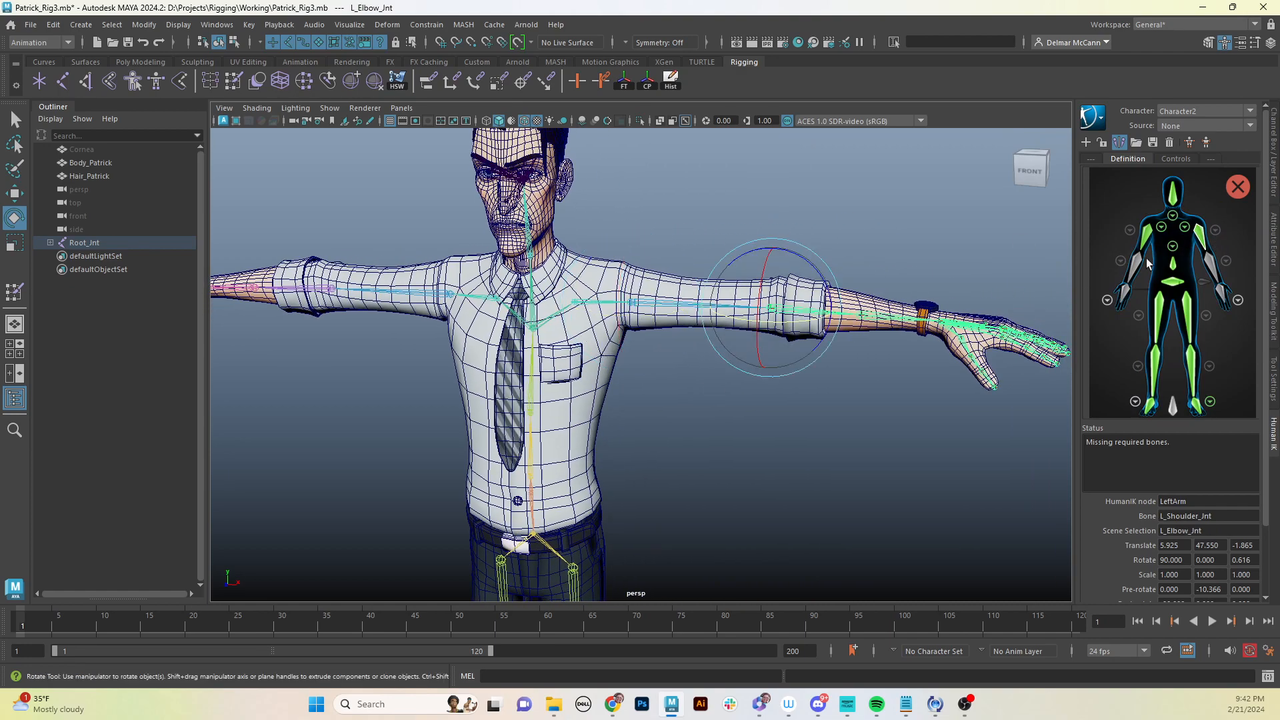
pyautogui.rightClick(1212, 268)
pyautogui.click(1213, 273)
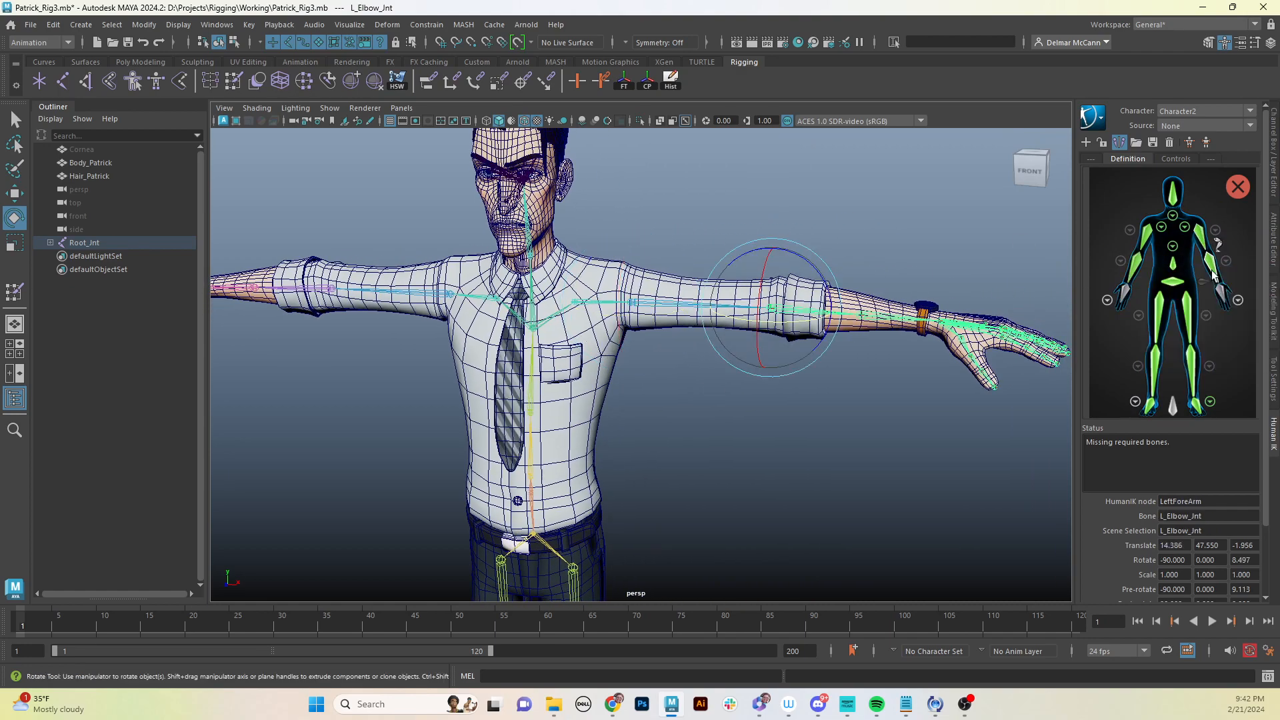
# - Open the left elbow roll view, assign L_Forearm_Jnt to the LeafLeftForeArmRoll1 slot, and return to the body view
pyautogui.keyDown('alt'); pyautogui.moveTo(992, 407); pyautogui.dragTo(906, 400, button='middle'); pyautogui.keyUp('alt')
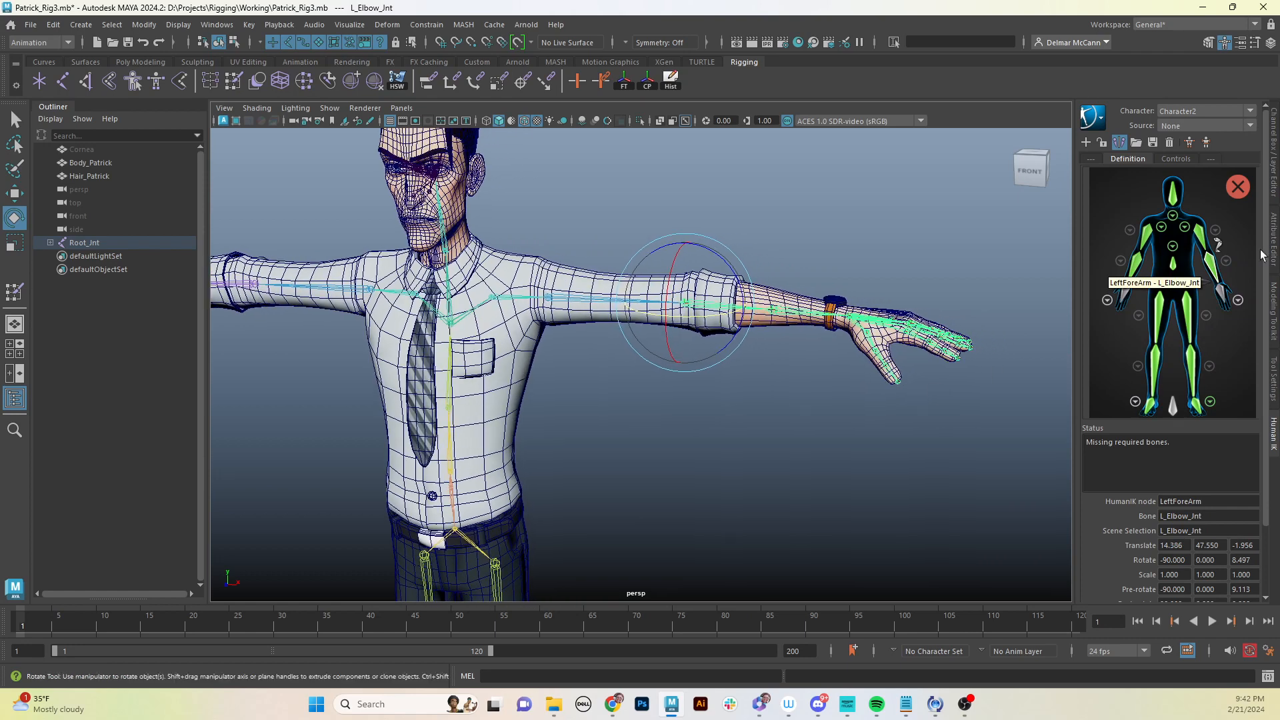
pyautogui.click(1224, 268)
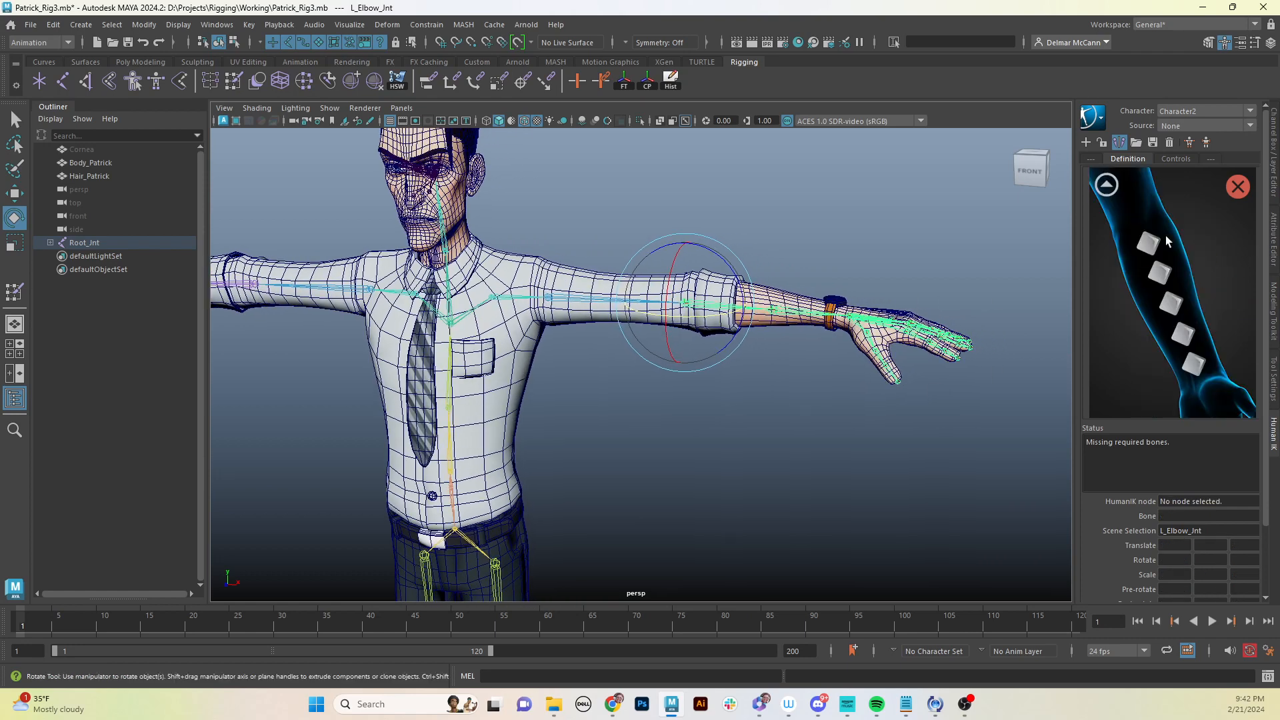
pyautogui.click(786, 374)
pyautogui.click(774, 310)
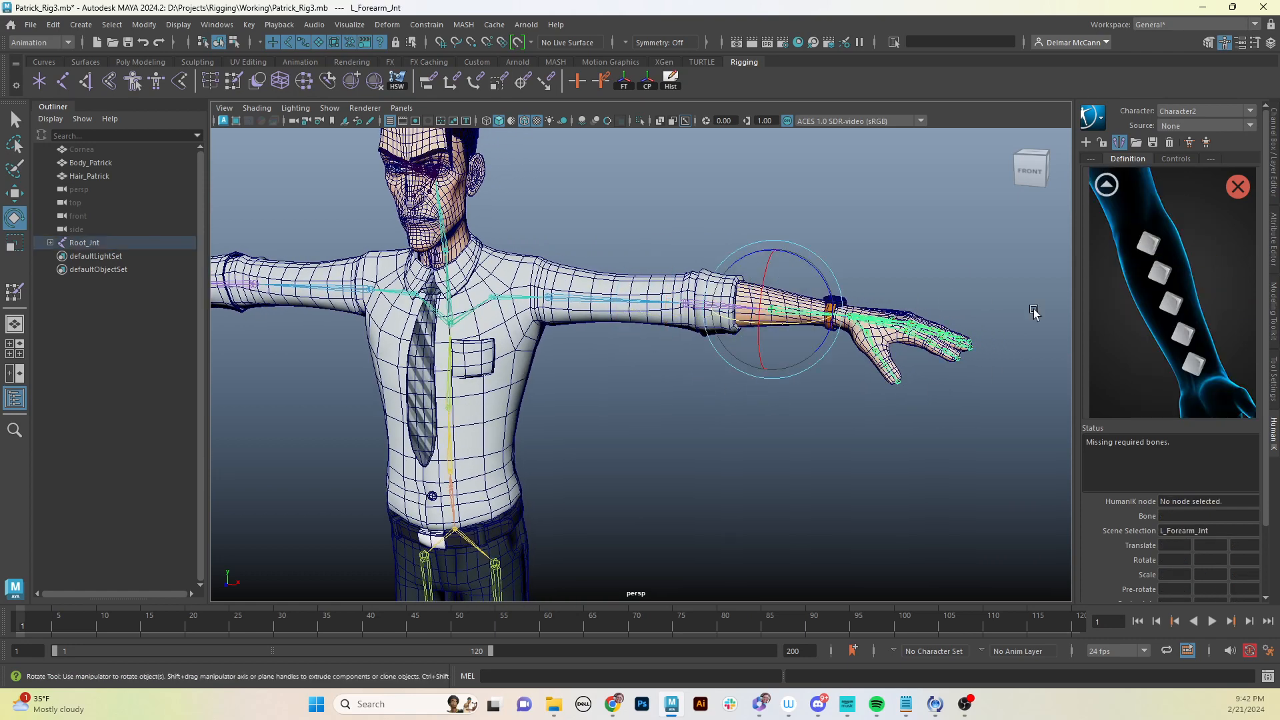
pyautogui.rightClick(1148, 246)
pyautogui.click(1183, 251)
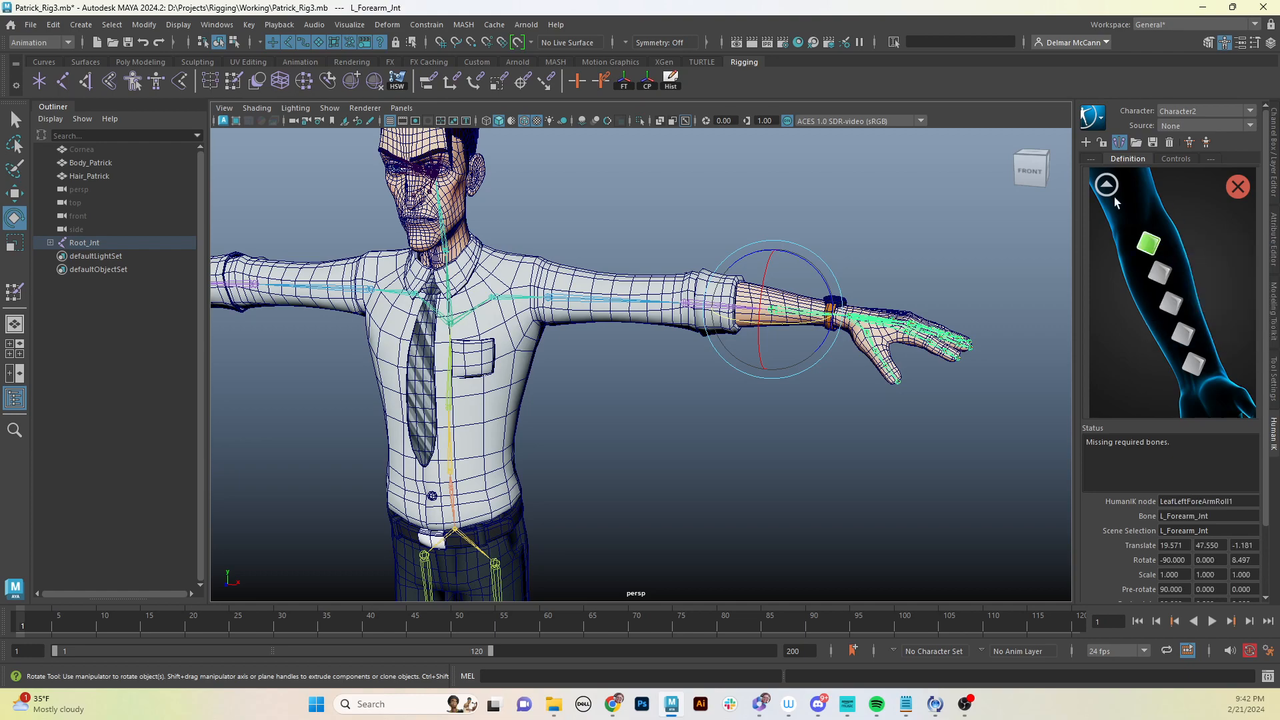
pyautogui.click(1106, 187)
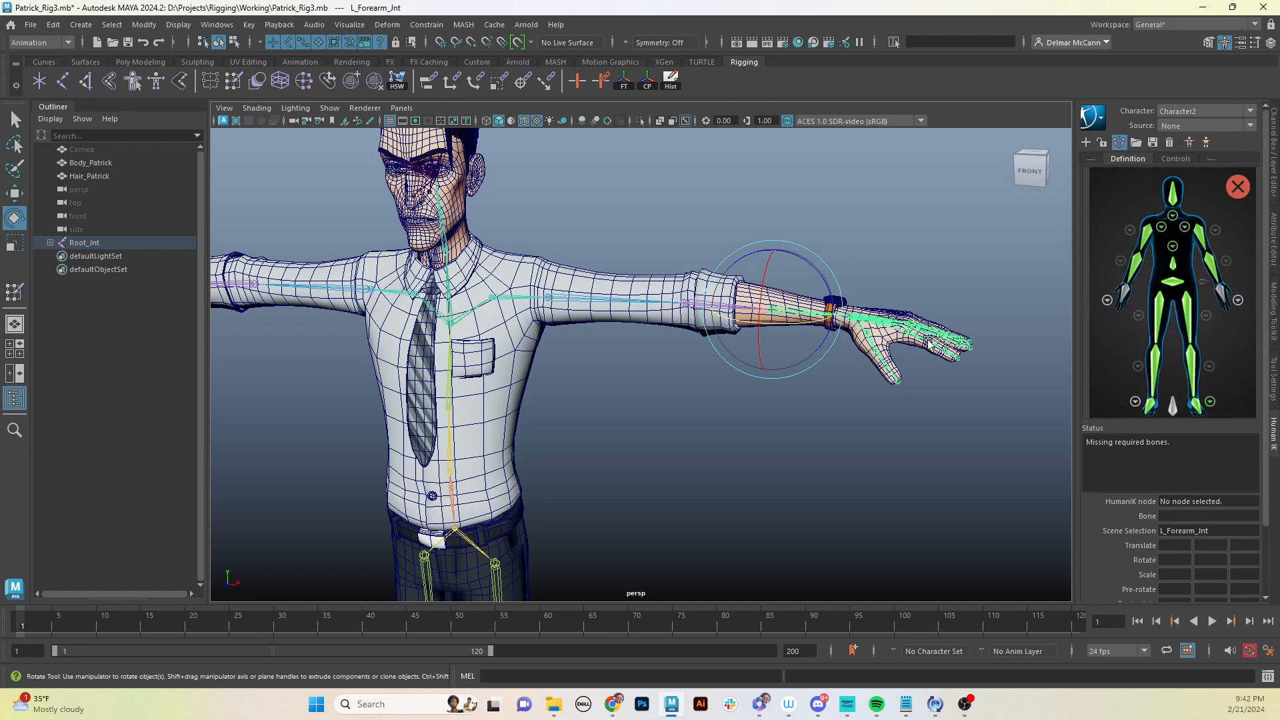
# - Select L_Wrist_Jnt at the left wrist and assign it to the LeftHand slot
pyautogui.keyDown('alt'); pyautogui.moveTo(933, 338); pyautogui.dragTo(903, 365); pyautogui.keyUp('alt')
pyautogui.keyDown('alt'); pyautogui.moveTo(812, 430); pyautogui.dragTo(933, 395, button='right'); pyautogui.keyUp('alt')
pyautogui.keyDown('alt'); pyautogui.moveTo(934, 394); pyautogui.dragTo(869, 441, button='middle'); pyautogui.keyUp('alt')
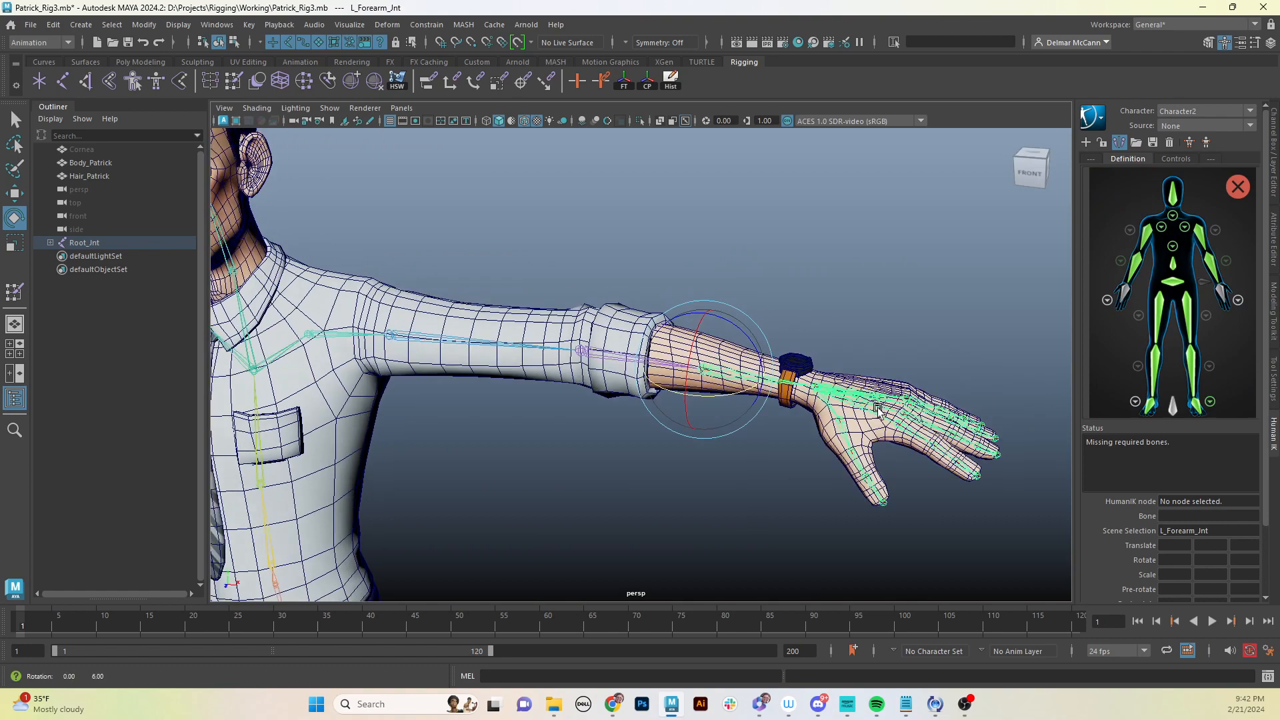
pyautogui.moveTo(897, 403)
pyautogui.keyDown('alt'); pyautogui.mouseDown()
pyautogui.moveTo(870, 458)
pyautogui.moveTo(876, 402)
pyautogui.mouseUp(); pyautogui.keyUp('alt')
pyautogui.click(854, 418)
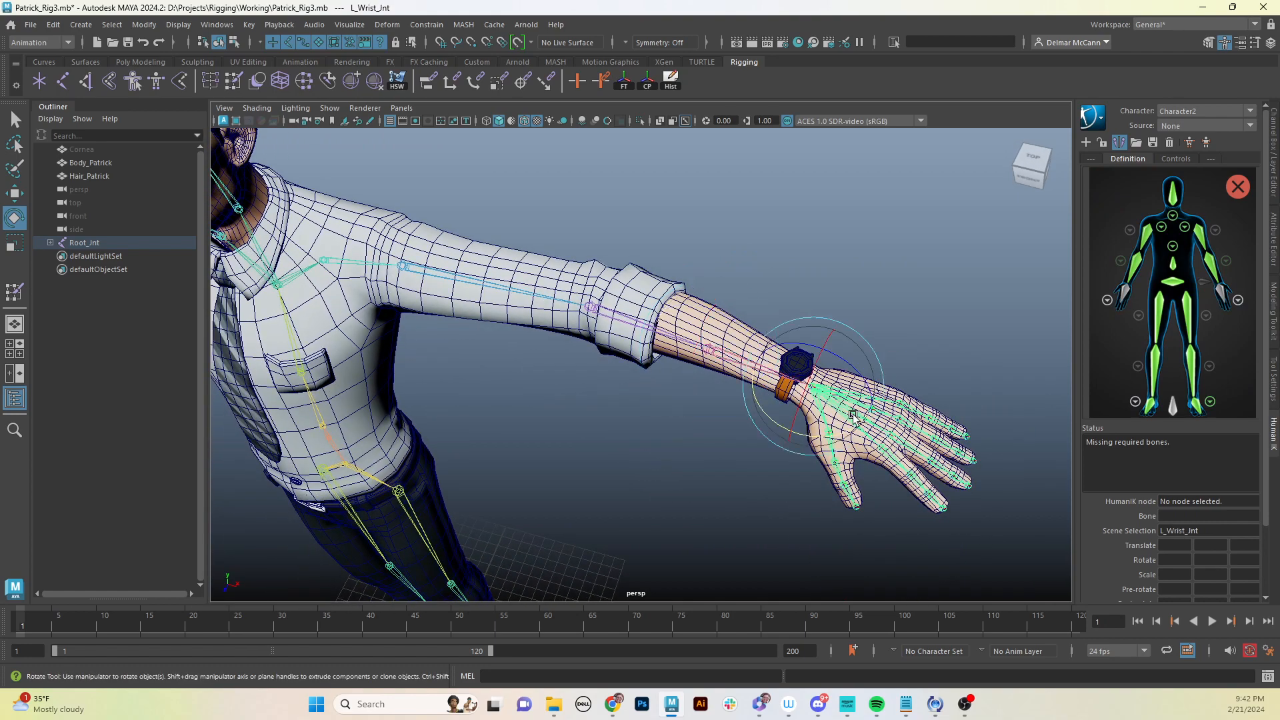
pyautogui.rightClick(1224, 293)
pyautogui.click(1193, 301)
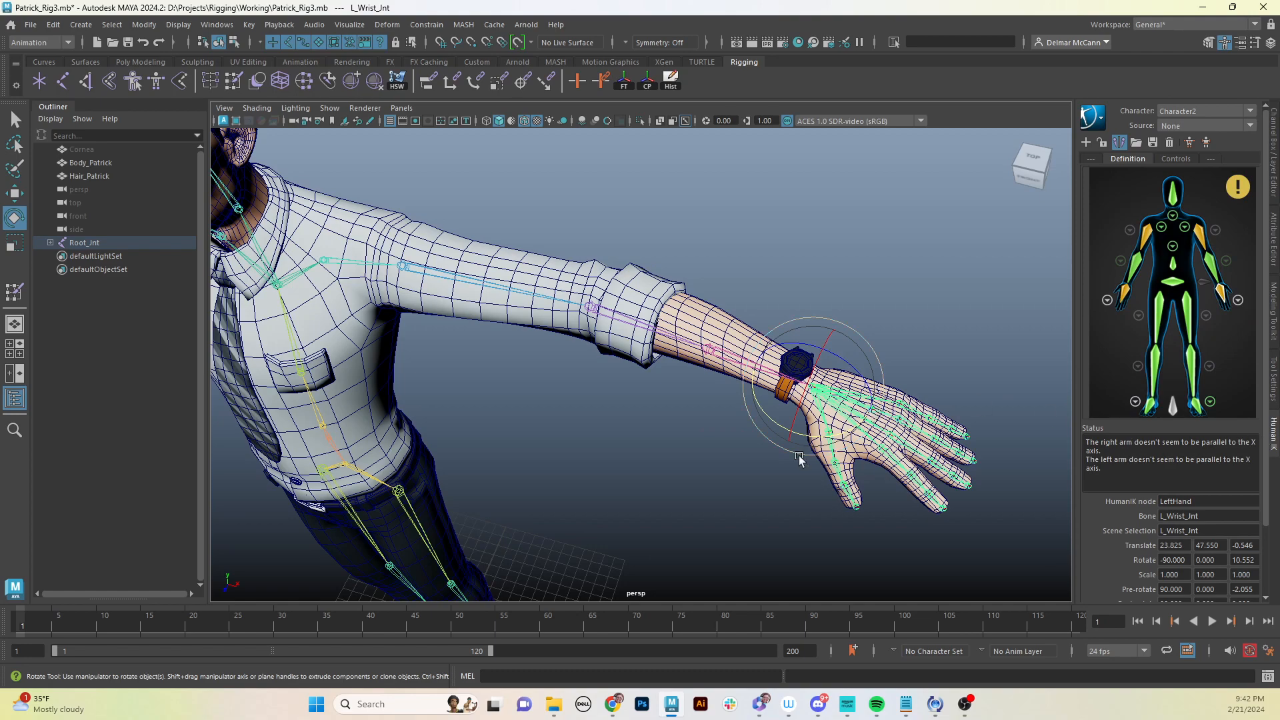
# - Open the left hand view, select L_ThumbKnuckle_Jnt and assign it to the LeftHandThumb1 slot
pyautogui.keyDown('alt'); pyautogui.moveTo(799, 459); pyautogui.dragTo(820, 434); pyautogui.keyUp('alt')
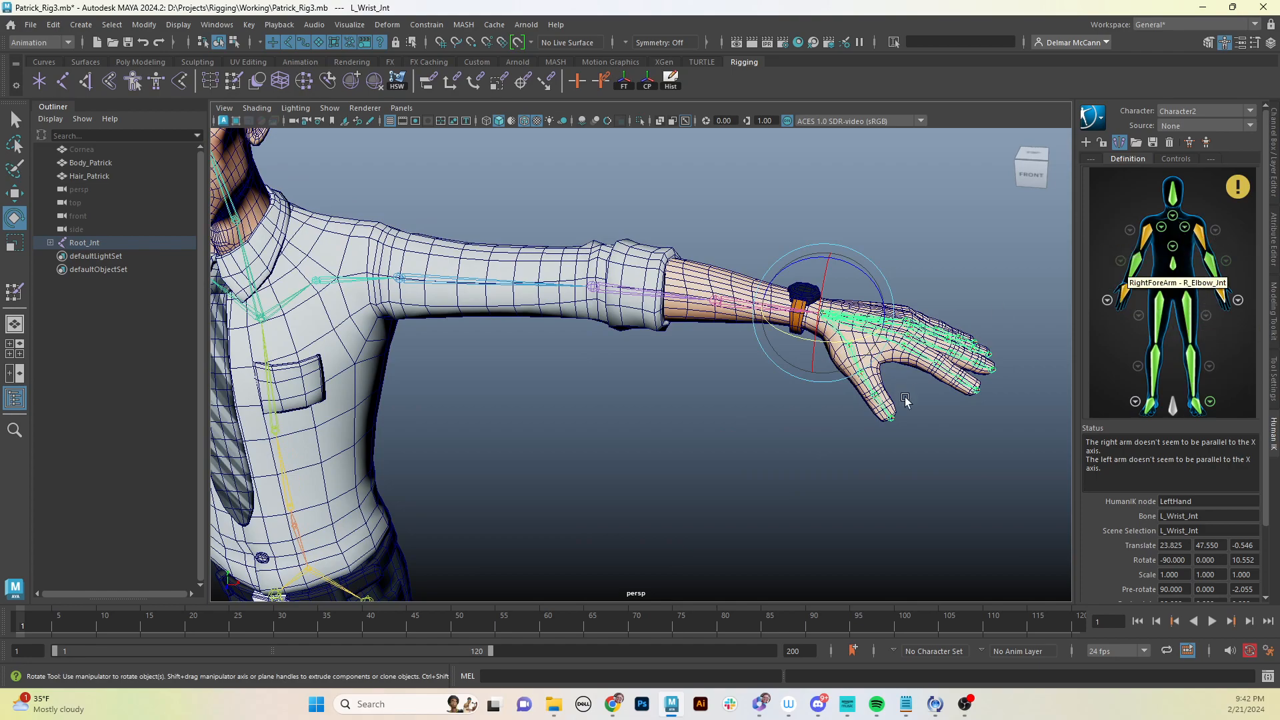
pyautogui.keyDown('alt'); pyautogui.moveTo(905, 400); pyautogui.dragTo(995, 304); pyautogui.keyUp('alt')
pyautogui.click(1235, 300)
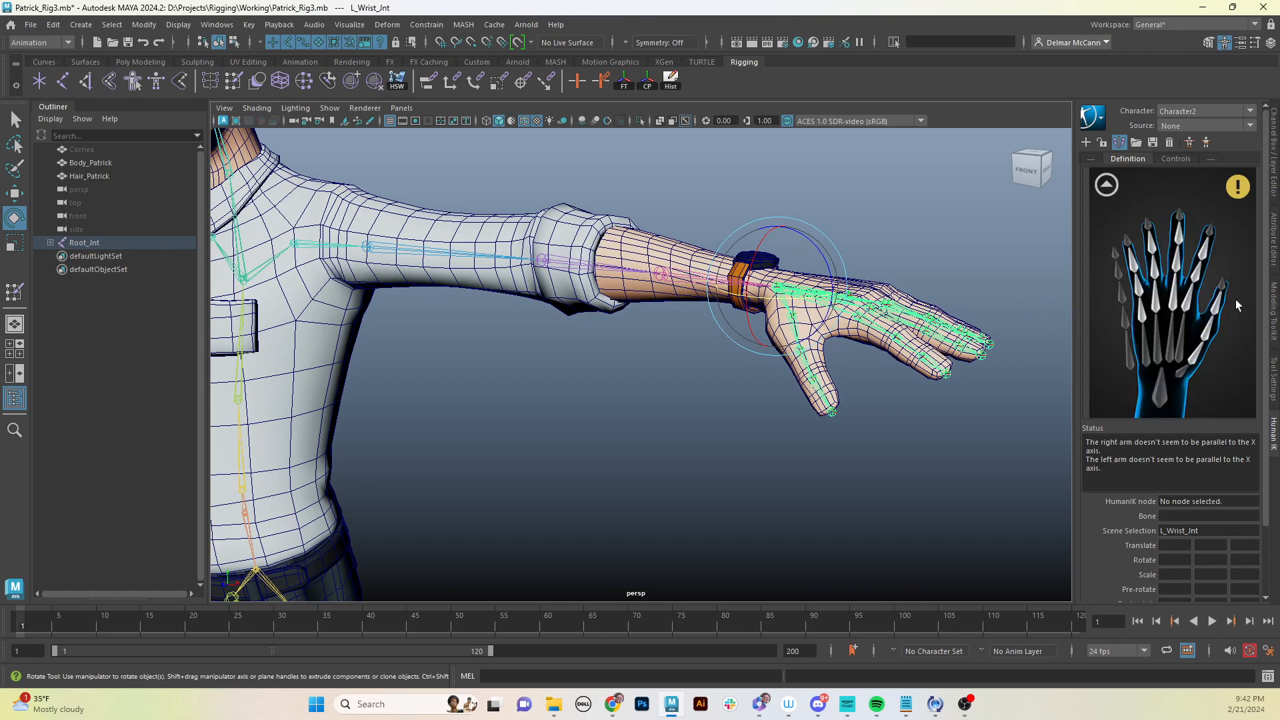
pyautogui.click(897, 407)
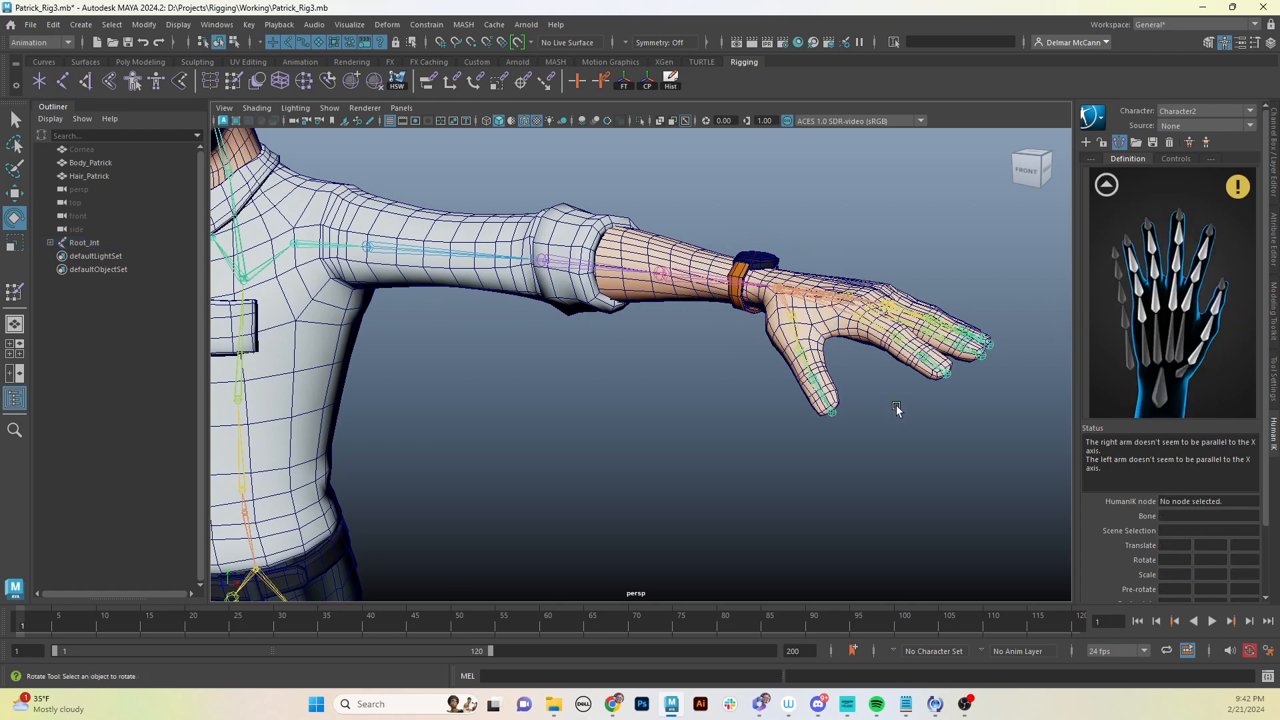
pyautogui.click(795, 321)
pyautogui.rightClick(1158, 361)
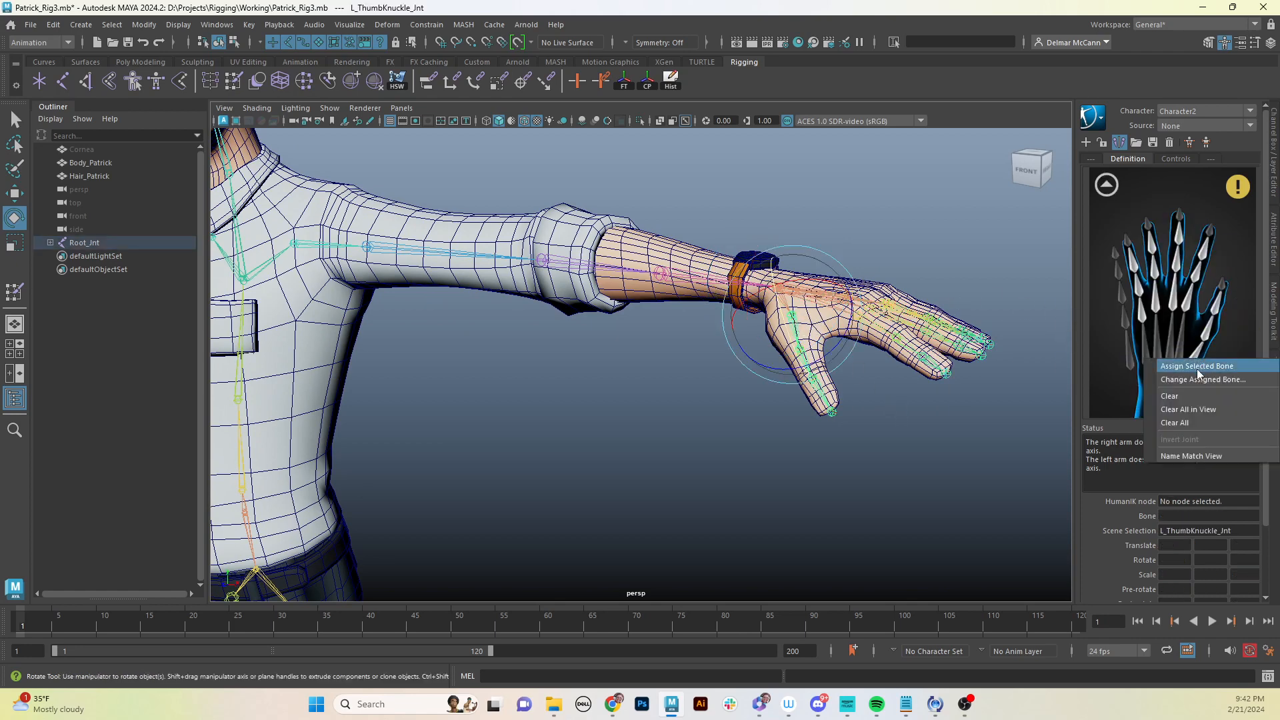
pyautogui.click(1198, 366)
# - Select L_ThumbMid_Jnt and assign it to the LeftHandThumb2 slot
pyautogui.click(927, 481)
pyautogui.click(804, 364)
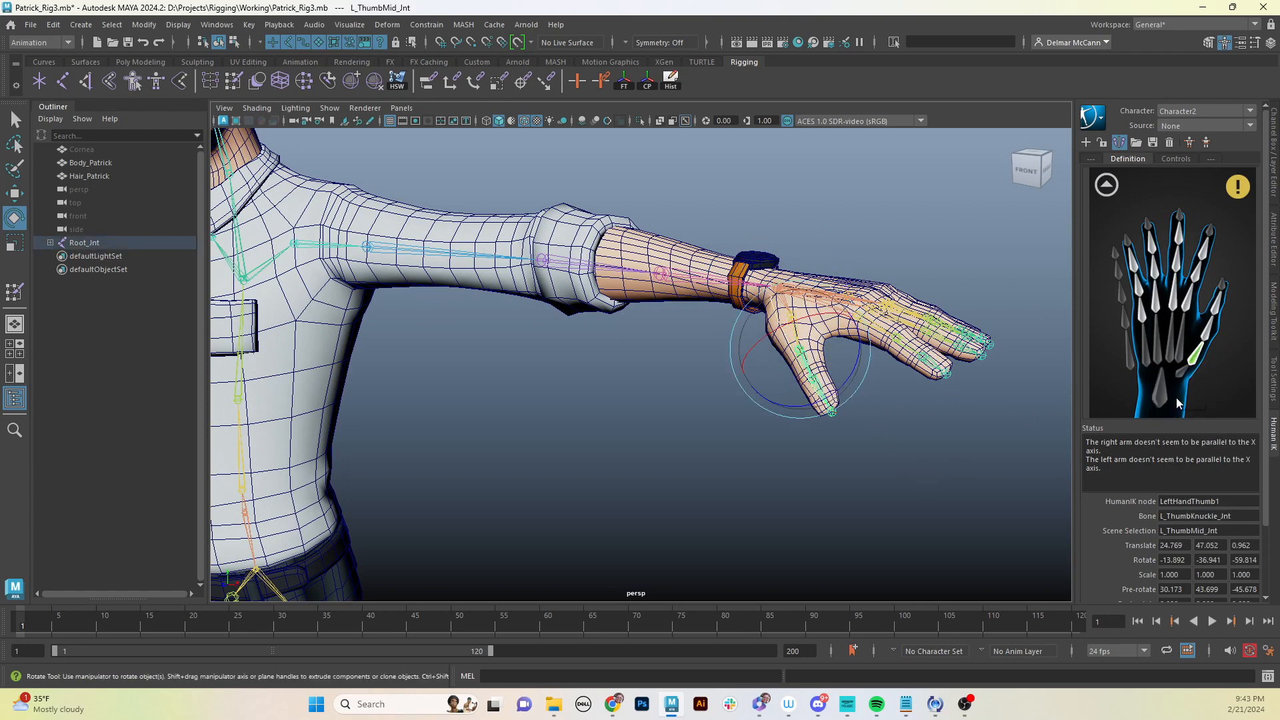
pyautogui.click(1210, 335)
pyautogui.rightClick(1210, 335)
pyautogui.click(1210, 338)
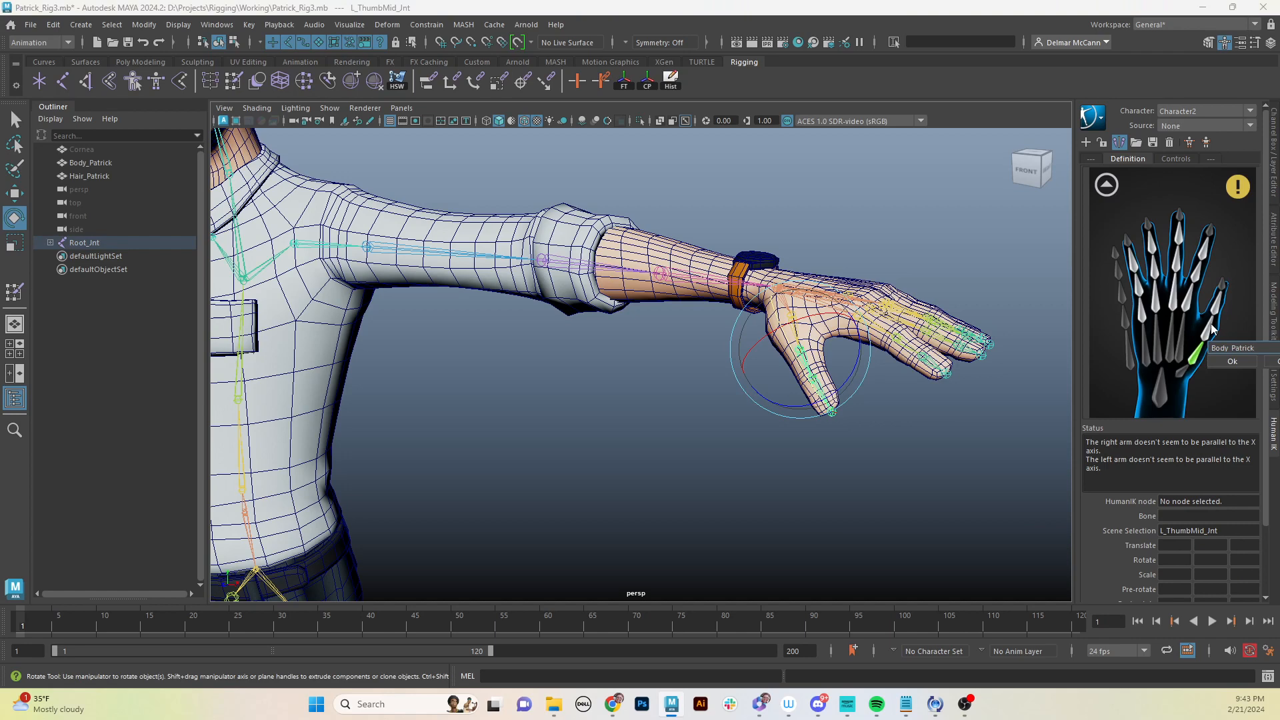
pyautogui.click(1275, 367)
pyautogui.rightClick(1207, 332)
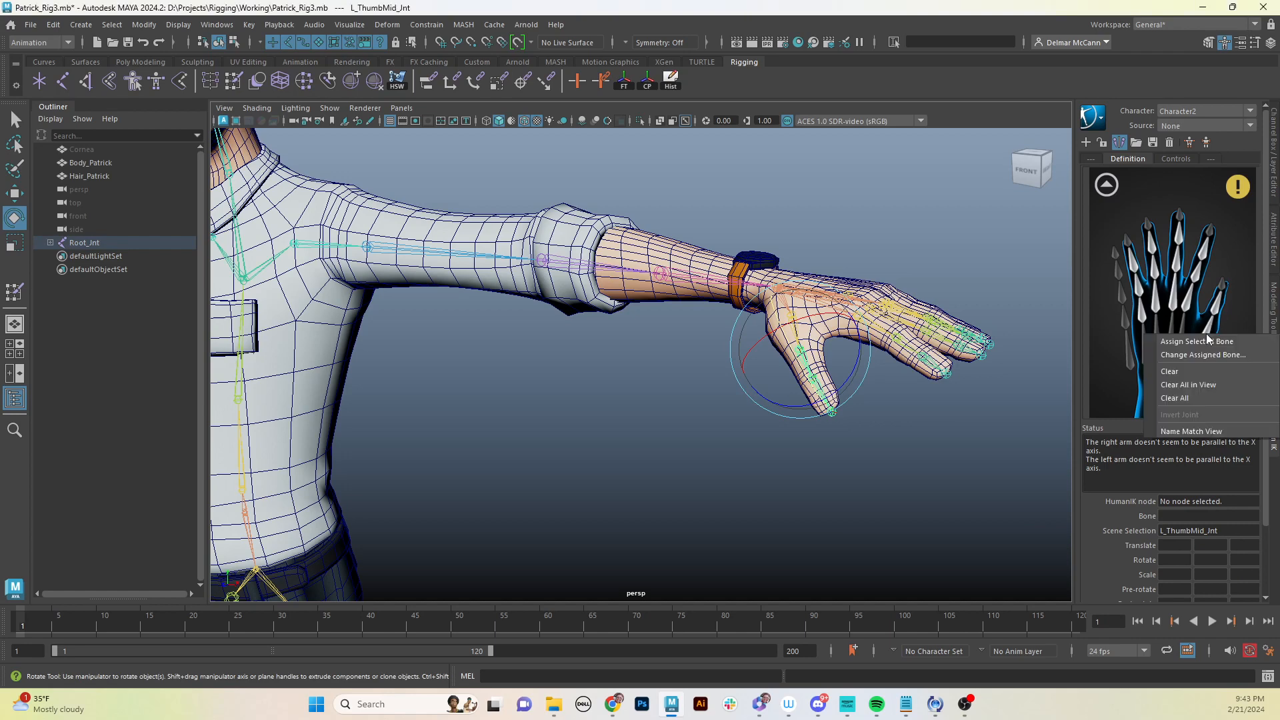
pyautogui.click(1212, 341)
# - Select L_ThumbTip_Jnt and assign it to the LeftHandThumb3 slot
pyautogui.click(992, 430)
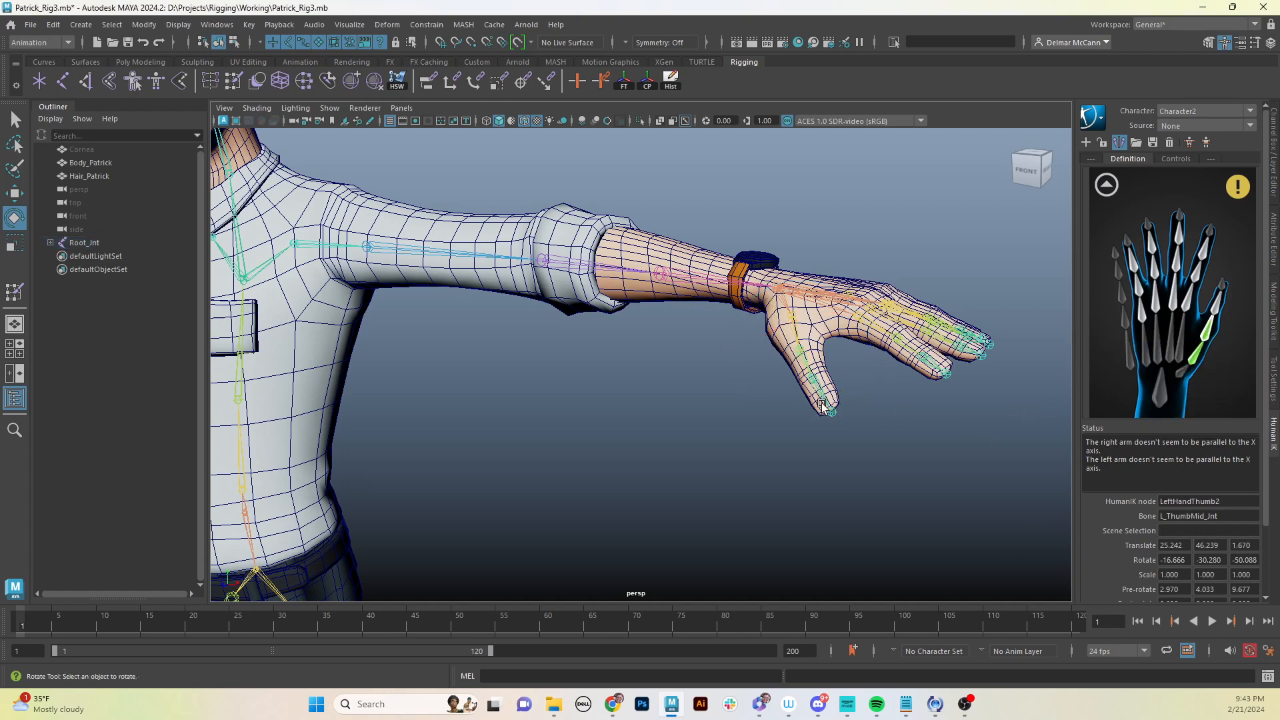
pyautogui.click(821, 390)
pyautogui.rightClick(1219, 310)
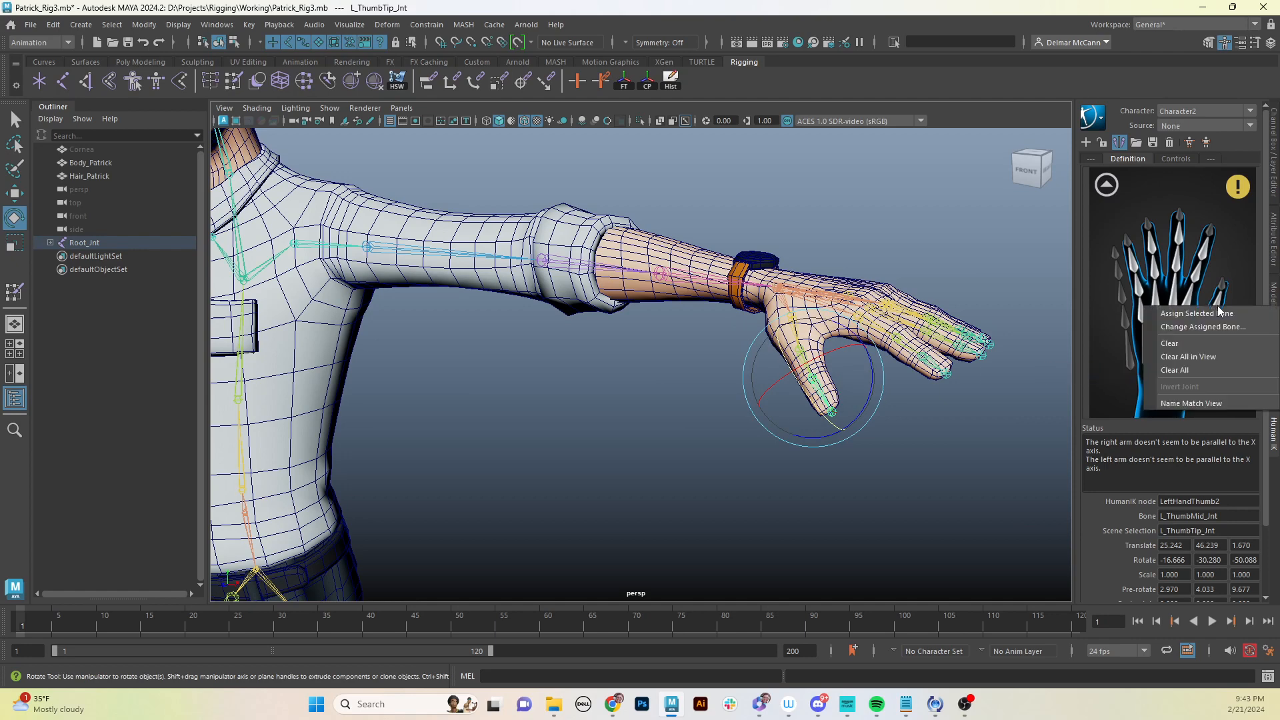
pyautogui.click(1227, 313)
# - Select L_PointerKnuckle_Jnt and assign it to the LeftHandIndex1 slot
pyautogui.click(895, 412)
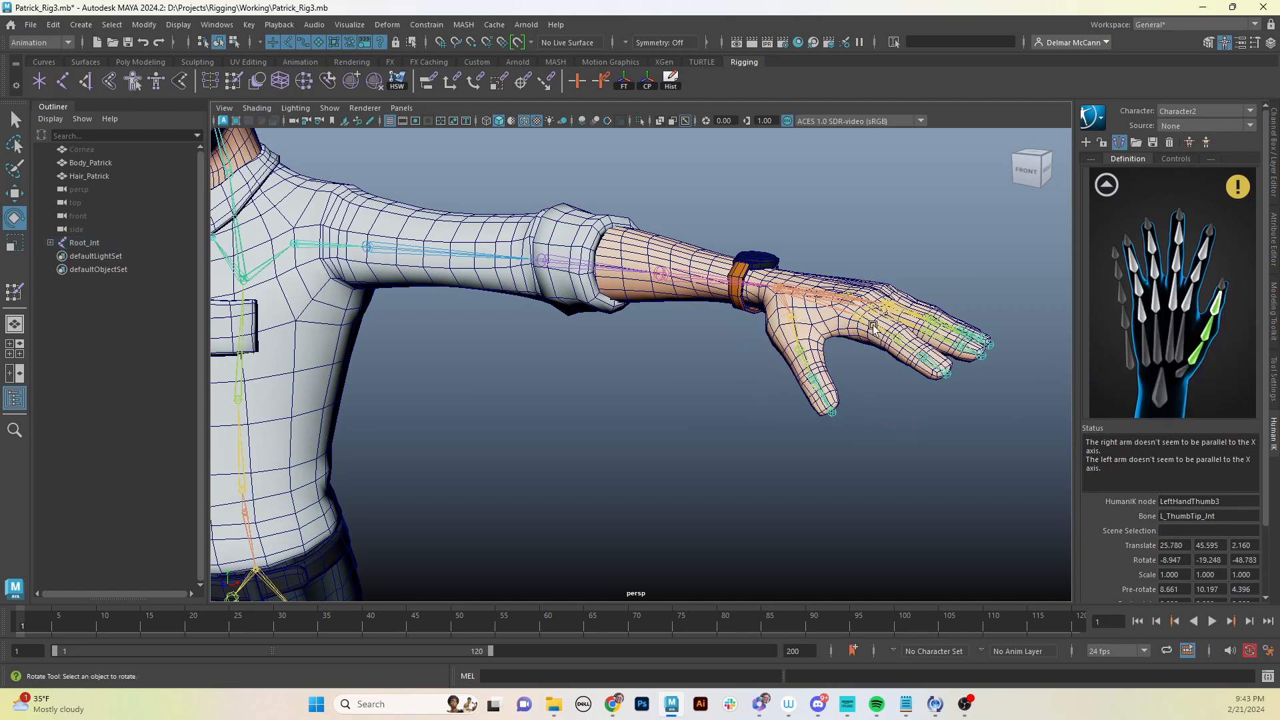
pyautogui.click(869, 323)
pyautogui.rightClick(1190, 297)
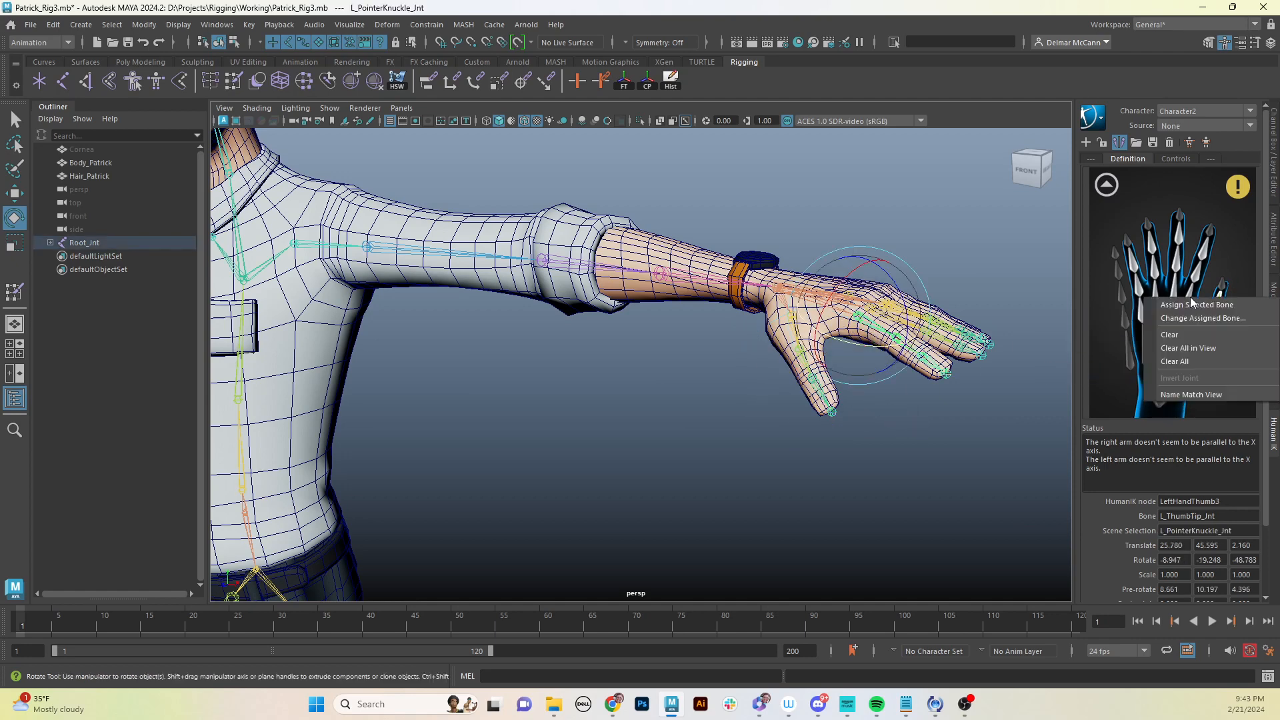
pyautogui.click(1192, 308)
# - Select L_PointerMid_Jnt and assign it to the LeftHandIndex2 slot
pyautogui.click(917, 448)
pyautogui.click(902, 351)
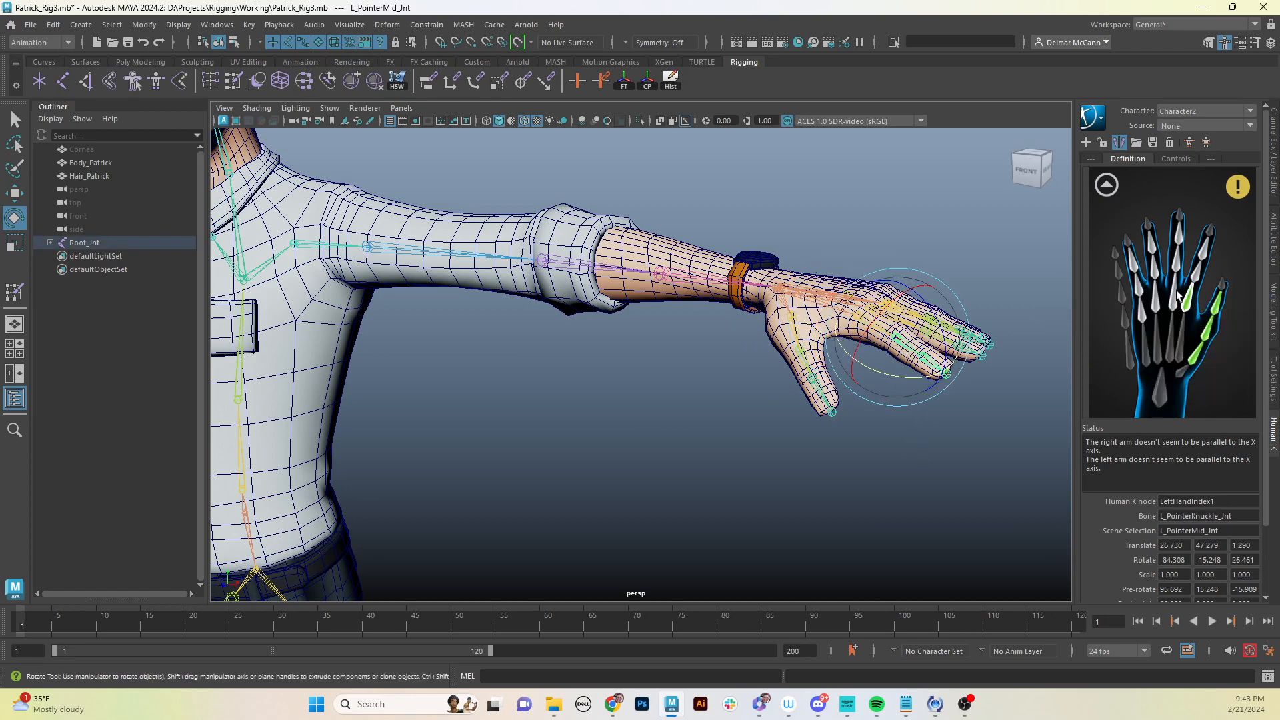
pyautogui.rightClick(1200, 276)
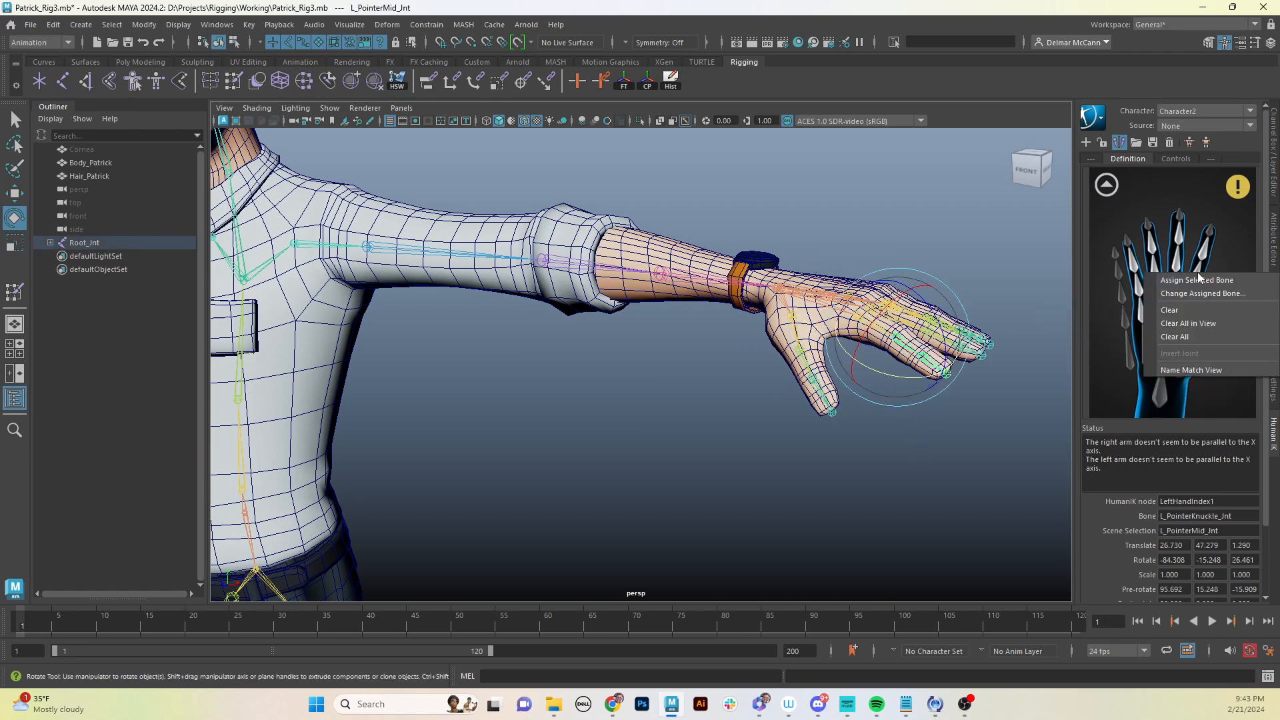
pyautogui.click(1199, 278)
# - Select L_PointerTip_Jnt and assign it to the LeftHandIndex3 slot
pyautogui.click(971, 378)
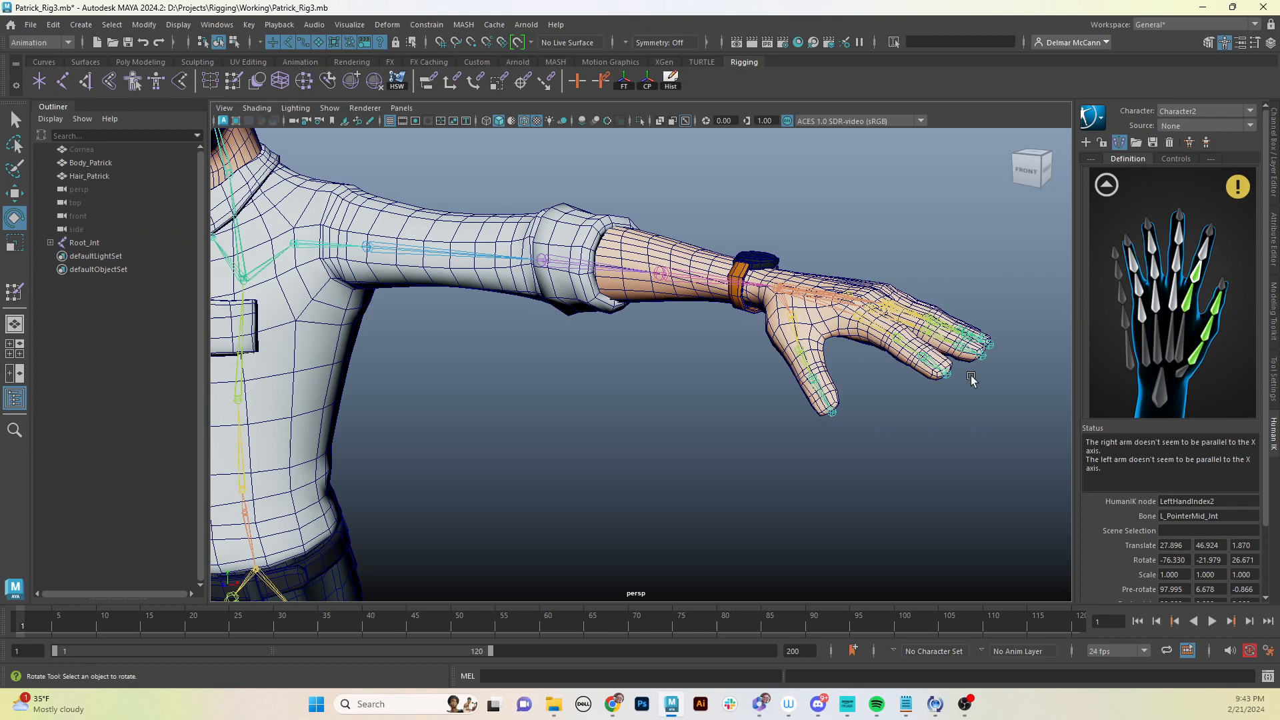
pyautogui.click(936, 366)
pyautogui.rightClick(1206, 257)
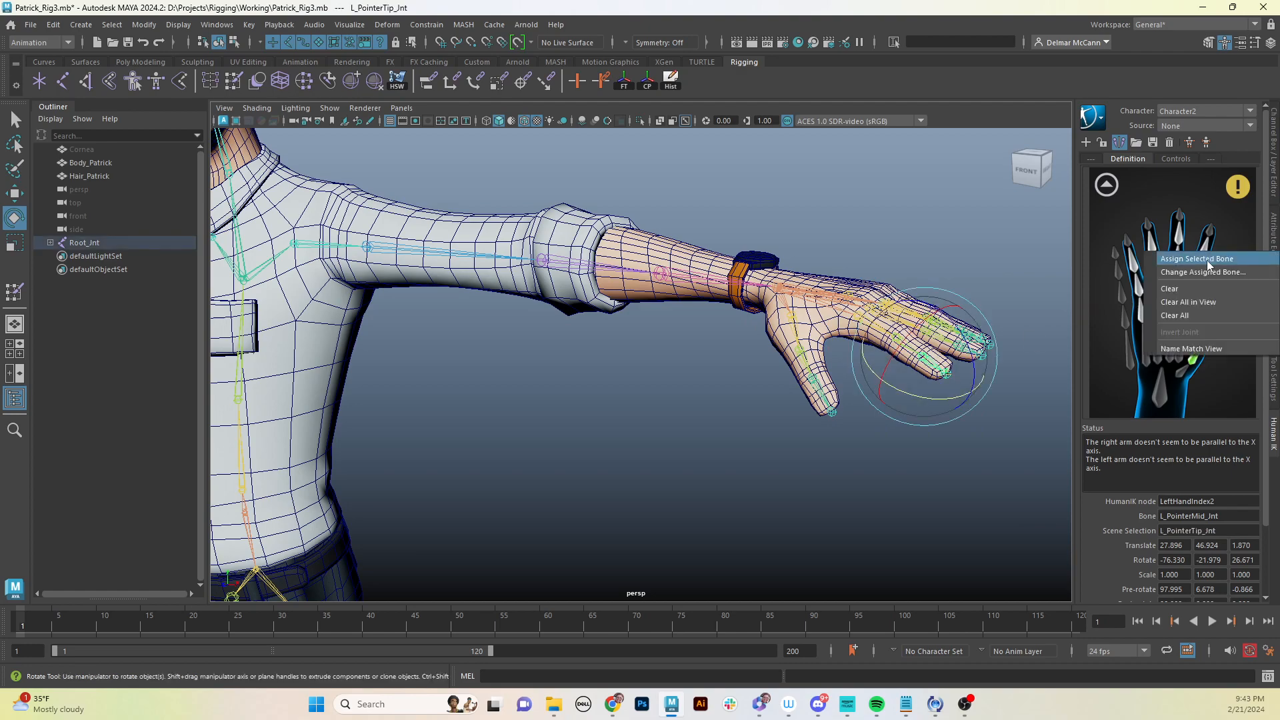
pyautogui.click(1208, 260)
# - Select L_MiddleKnuckle_Jnt and assign it to the LeftHandMiddle1 slot
pyautogui.keyDown('alt'); pyautogui.moveTo(963, 434); pyautogui.dragTo(951, 440); pyautogui.keyUp('alt')
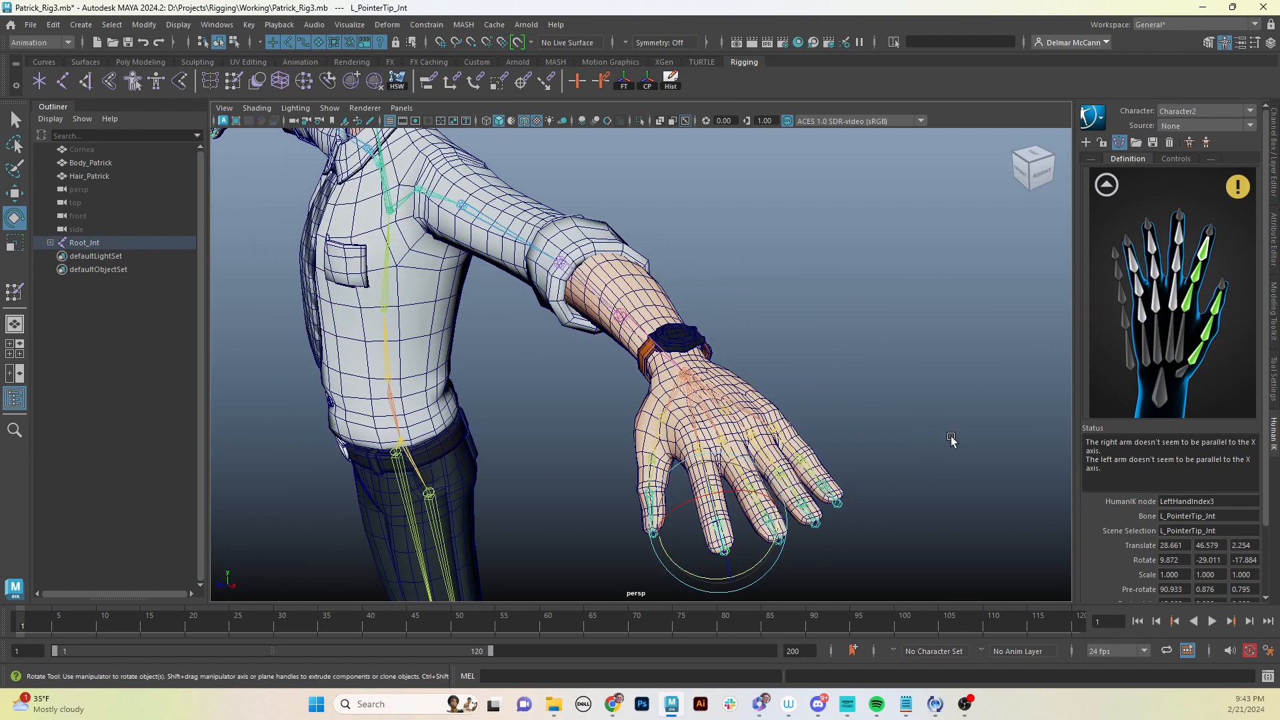
pyautogui.click(951, 440)
pyautogui.click(736, 460)
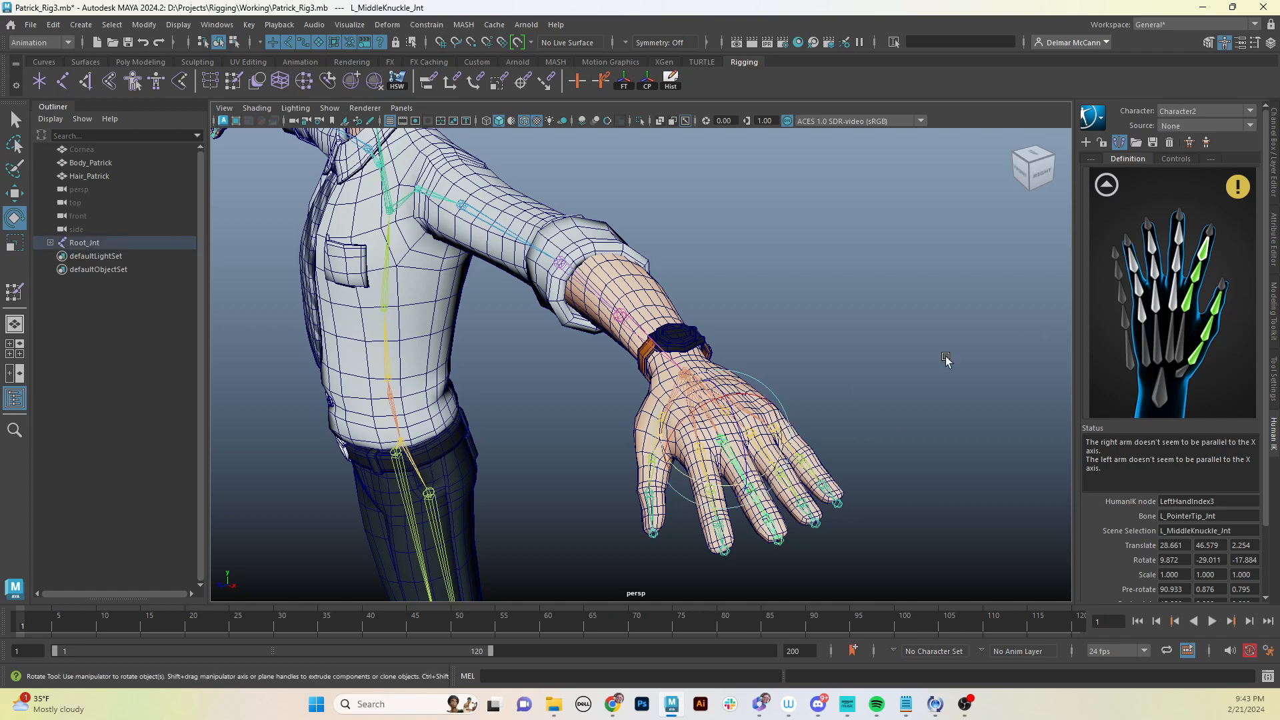
pyautogui.rightClick(1173, 299)
pyautogui.click(1177, 304)
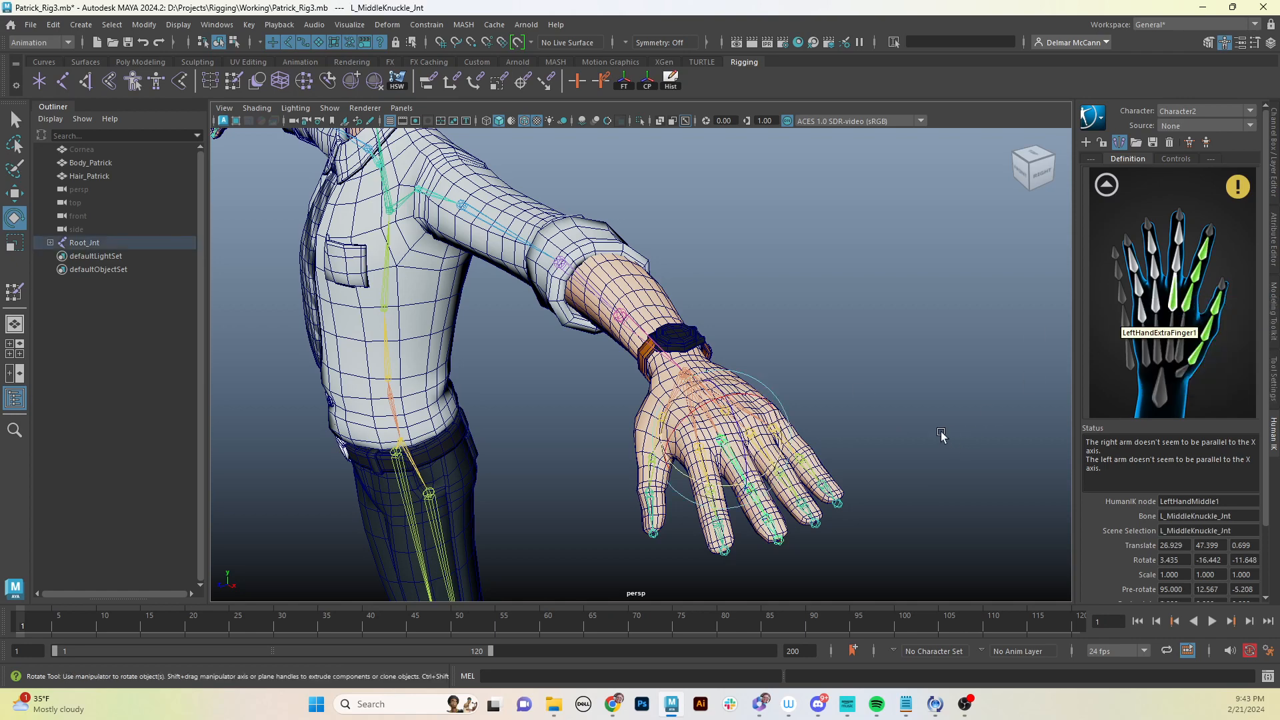
# - Select L_MiddleMid_Jnt and assign it to the LeftHandMiddle2 slot
pyautogui.click(874, 430)
pyautogui.click(746, 502)
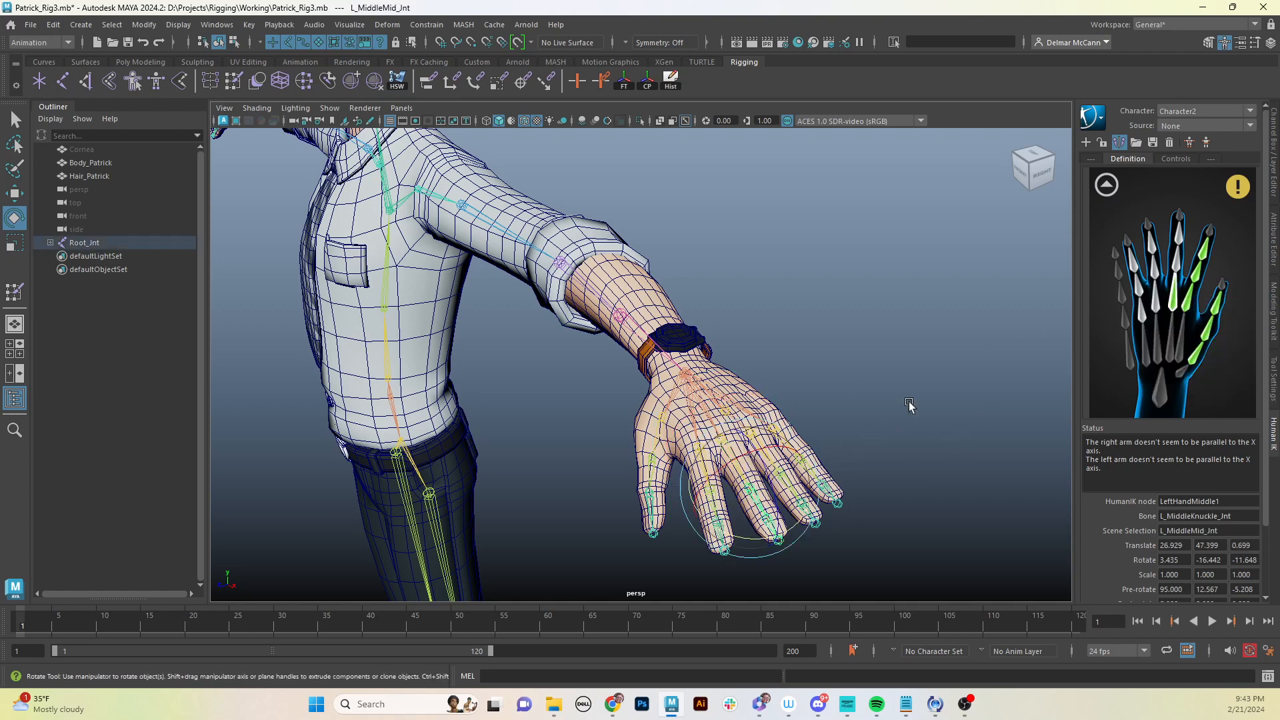
pyautogui.rightClick(1182, 266)
pyautogui.click(1186, 273)
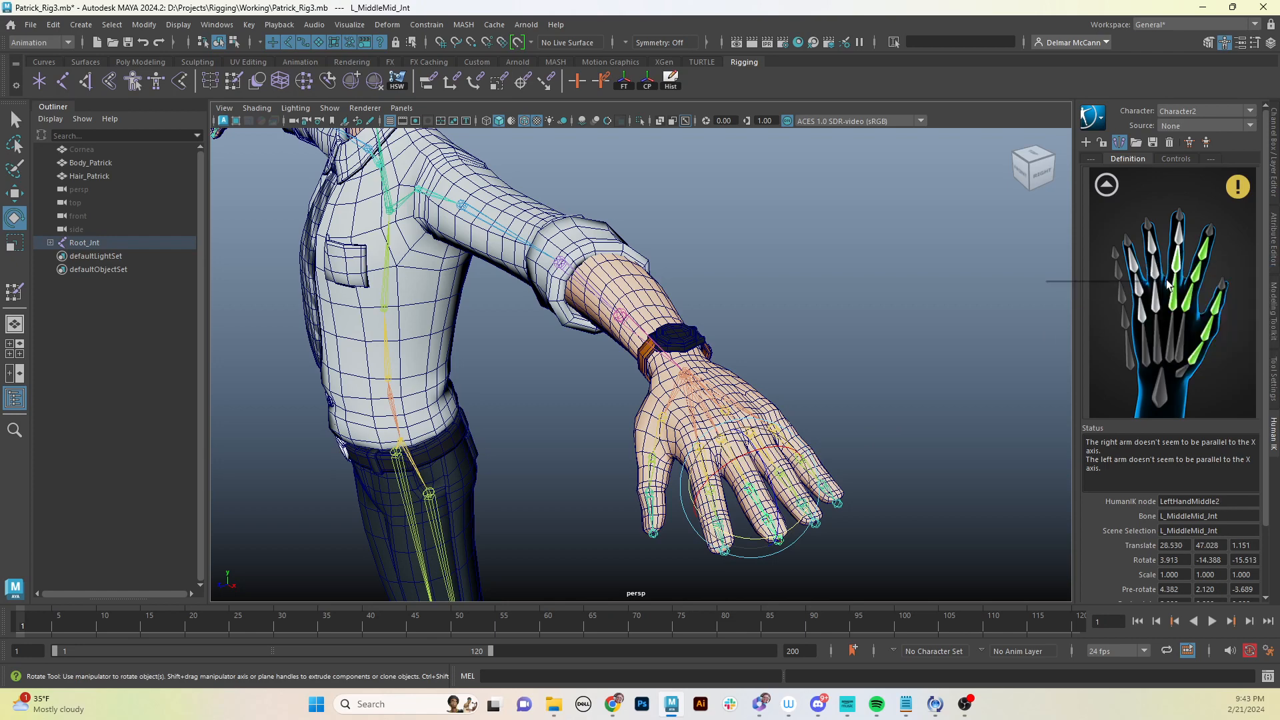
# - Select L_MiddleTip_Jnt and assign it to the LeftHandMiddle3 slot
pyautogui.click(903, 432)
pyautogui.click(767, 532)
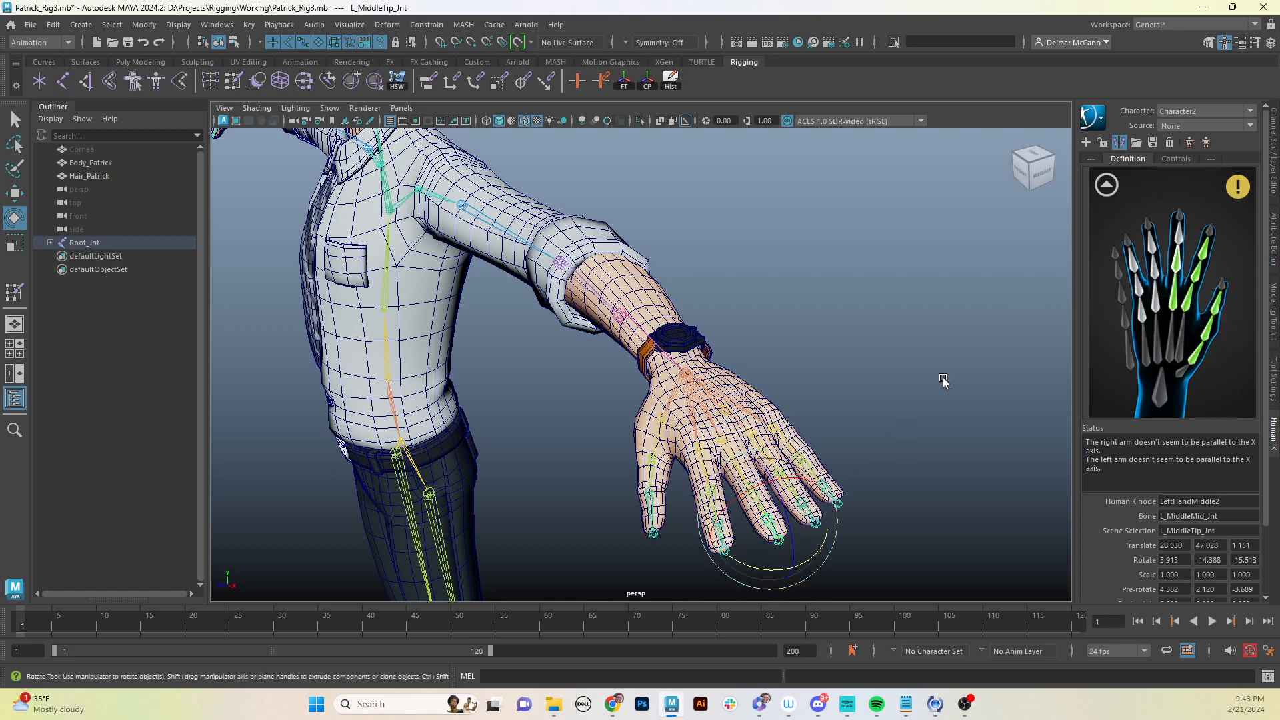
pyautogui.rightClick(1178, 238)
pyautogui.click(1183, 246)
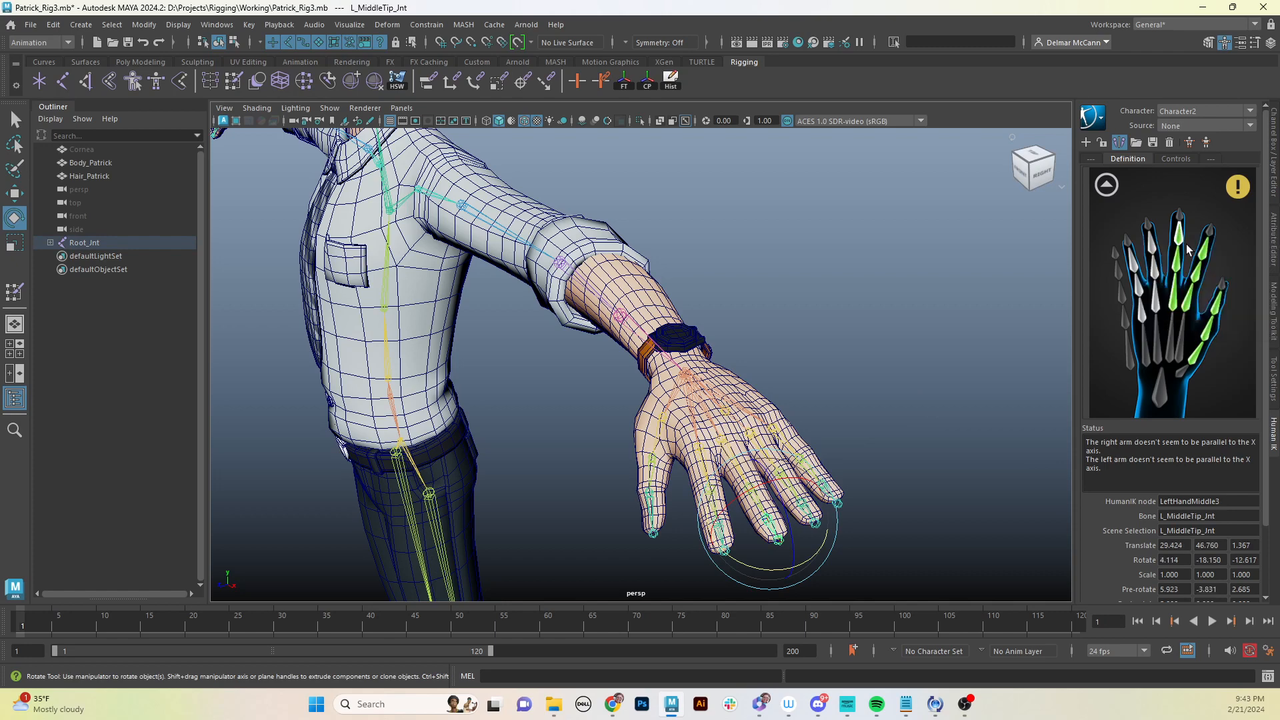
# - Select L_RingKnuckle_Jnt and assign it to the LeftHandRing1 slot
pyautogui.click(879, 446)
pyautogui.click(764, 448)
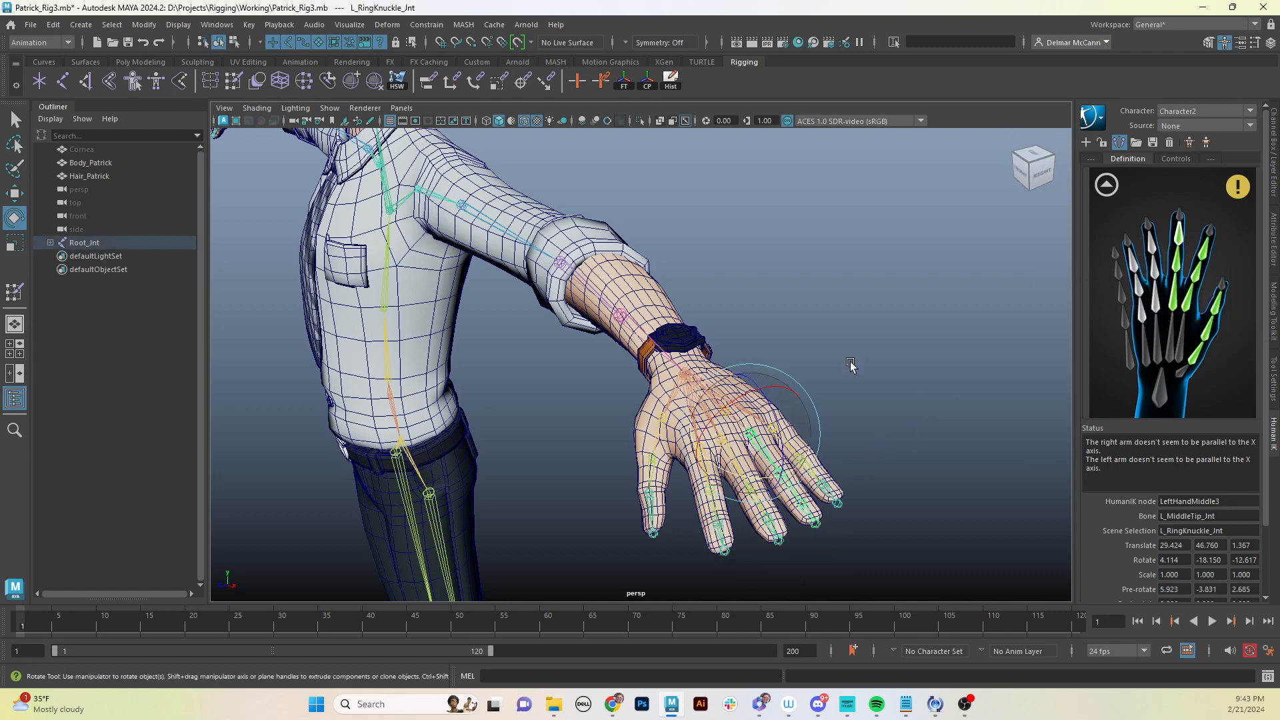
pyautogui.rightClick(1166, 300)
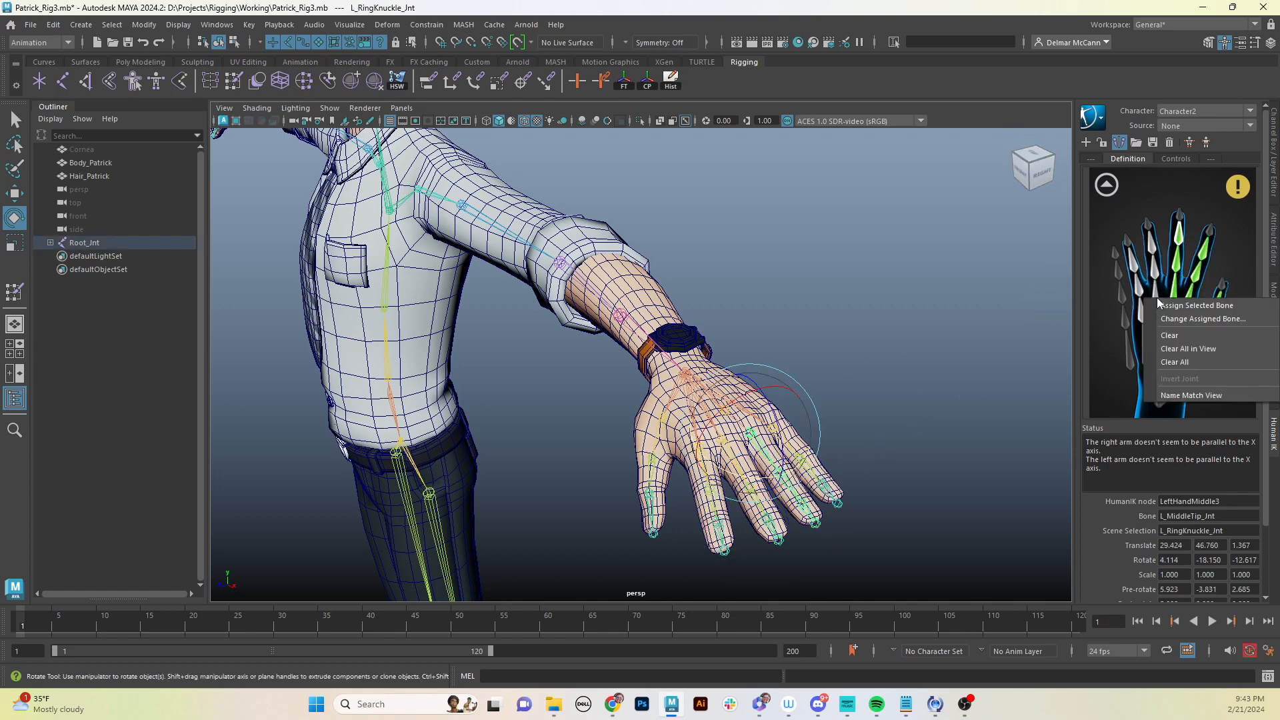
pyautogui.click(1167, 307)
# - Select L_RingMid_Jnt and assign it to the LeftHandRing2 slot
pyautogui.click(920, 391)
pyautogui.click(789, 482)
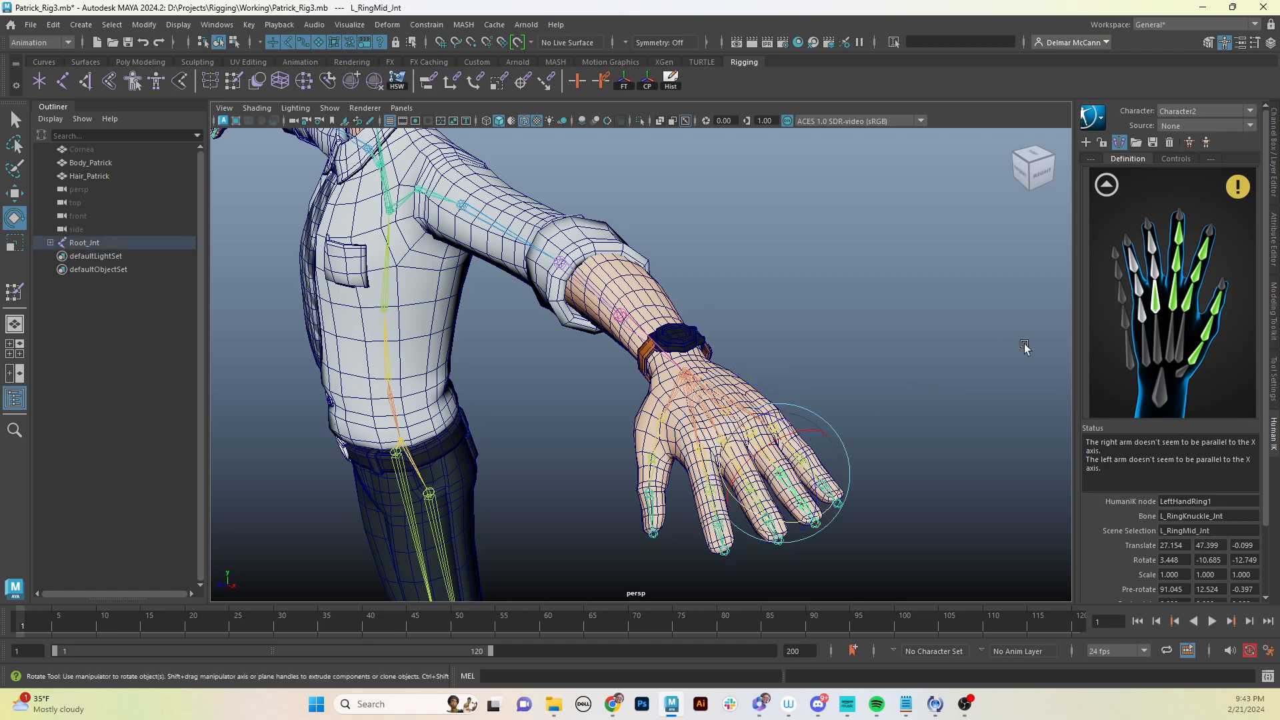
pyautogui.rightClick(1153, 268)
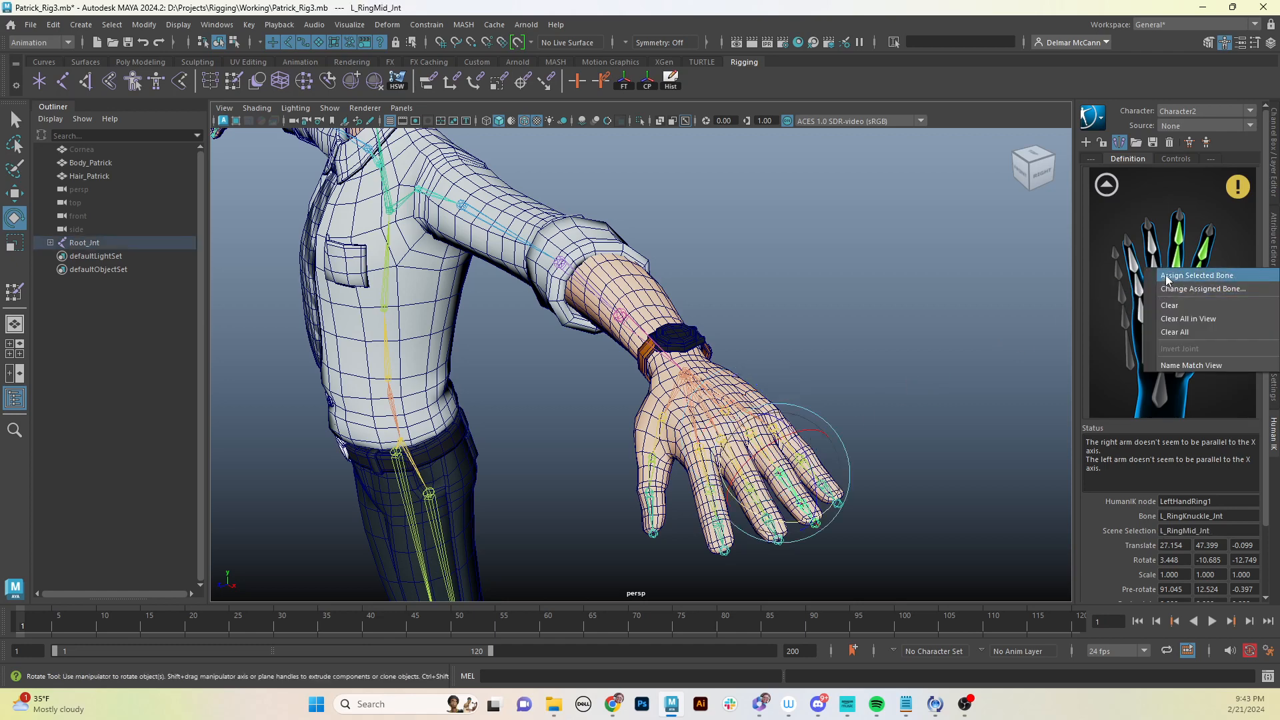
pyautogui.click(1163, 275)
# - Select L_RingTip_Jnt and assign it to the LeftHandRing3 slot
pyautogui.click(964, 379)
pyautogui.click(799, 505)
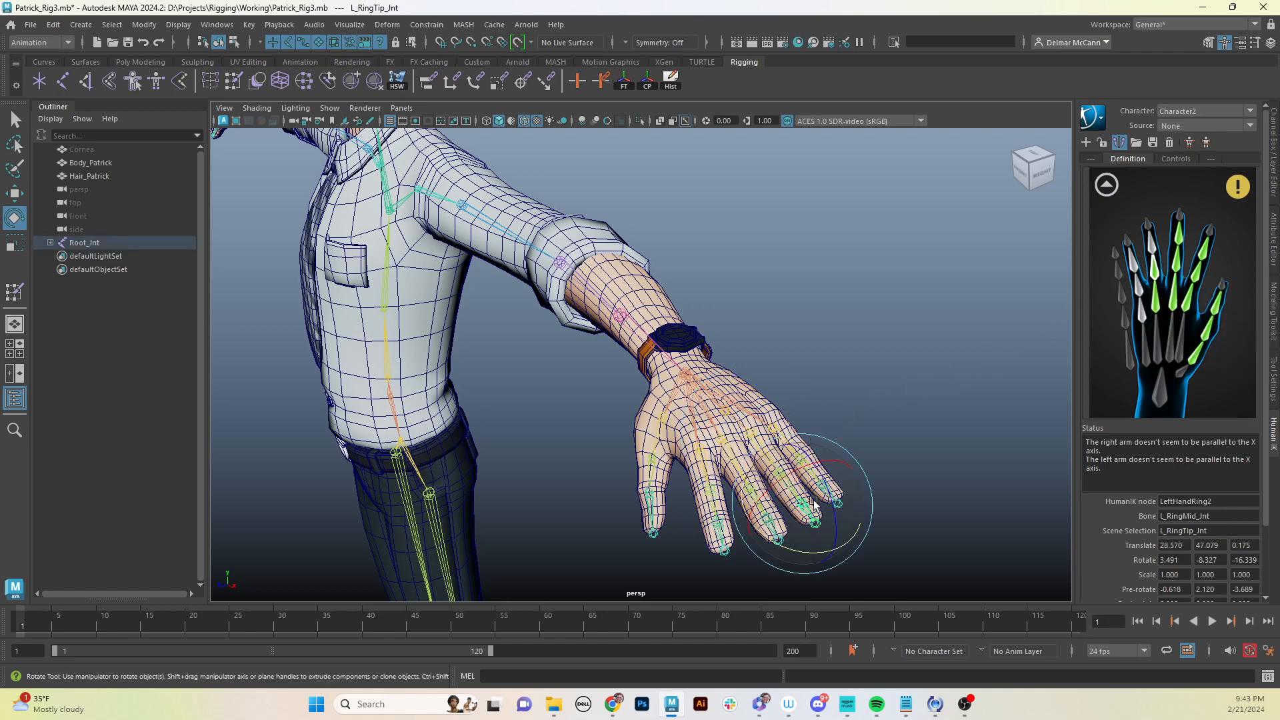
pyautogui.rightClick(1154, 246)
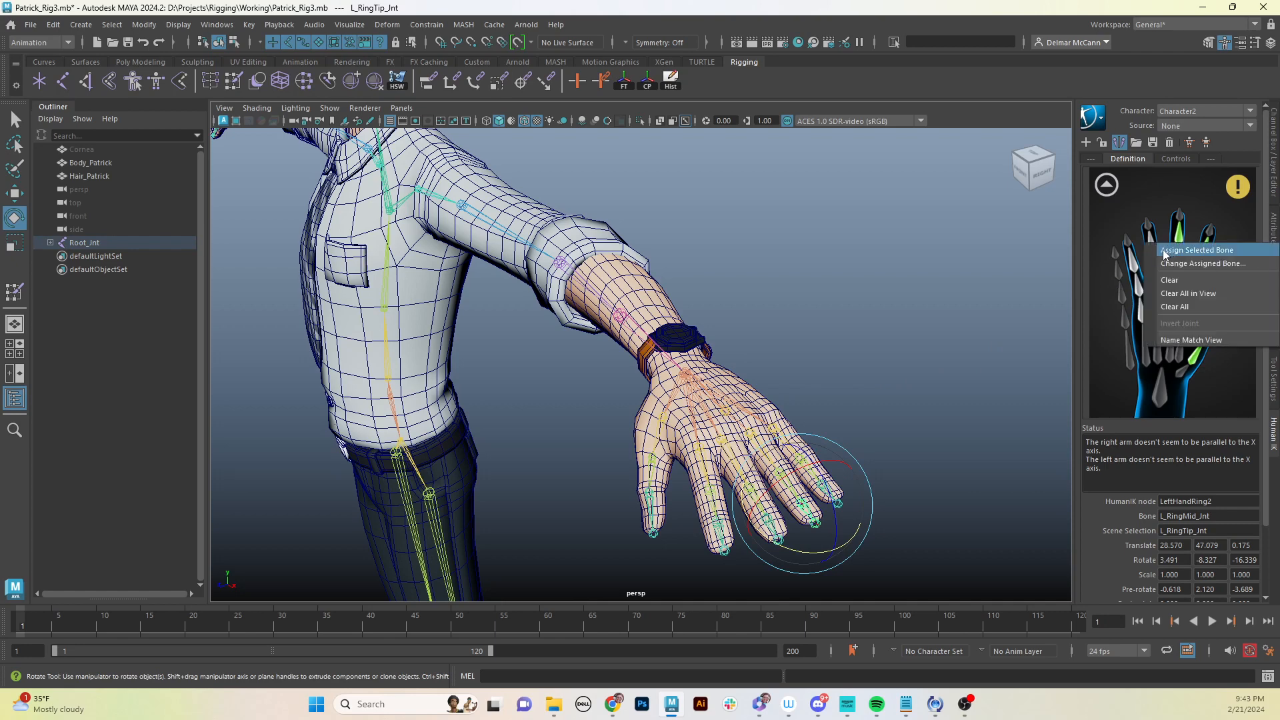
pyautogui.click(1164, 251)
# - Select L_PinkyKnuckle_Jnt and assign it to the LeftHandPinky1 slot
pyautogui.click(934, 390)
pyautogui.click(779, 440)
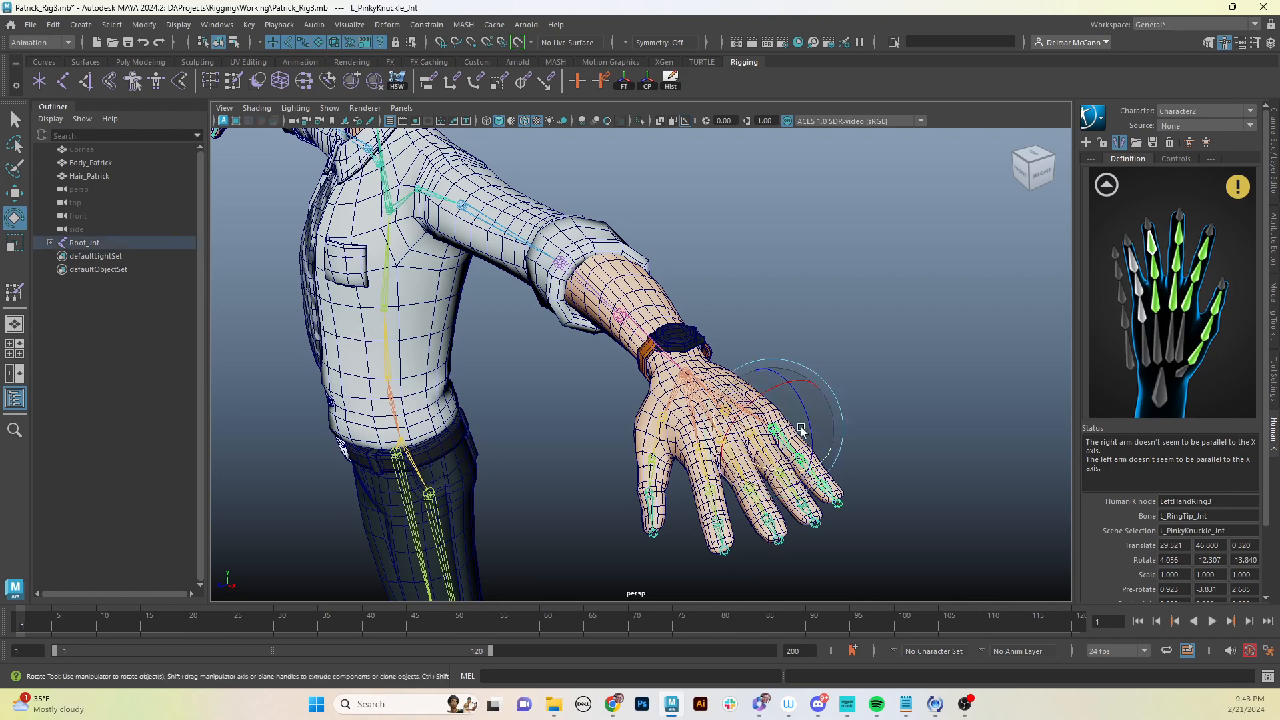
pyautogui.rightClick(1146, 316)
pyautogui.click(1194, 321)
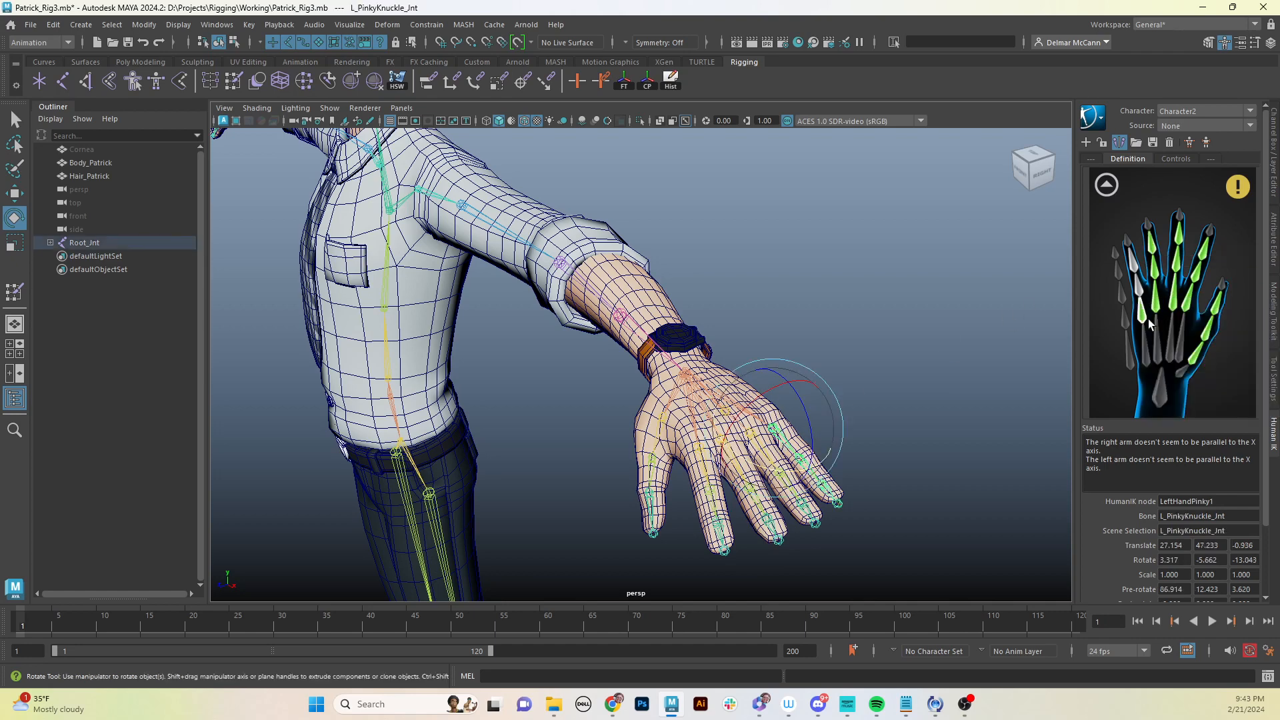
# - Select L_PinkyMid_Jnt and assign it to the LeftHandPinky2 slot
pyautogui.click(874, 408)
pyautogui.click(804, 464)
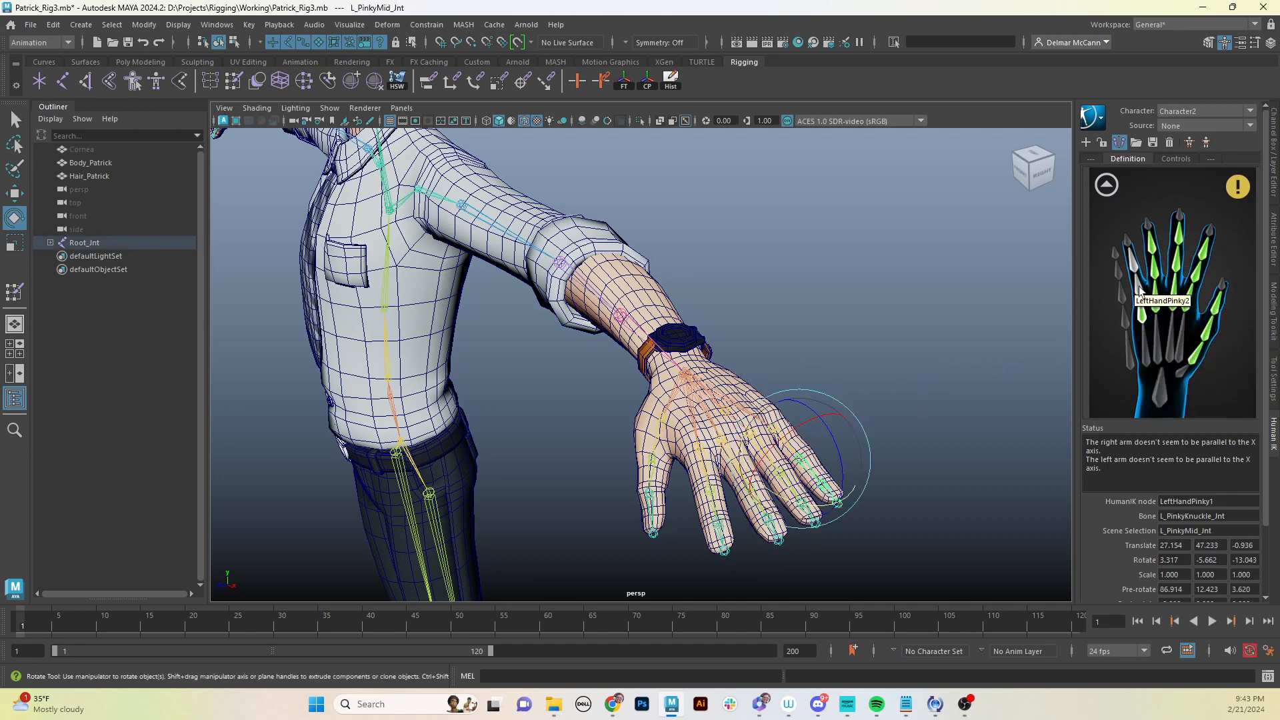
pyautogui.rightClick(1136, 286)
pyautogui.click(1186, 293)
# - Select L_PinkyTip_Jnt and assign it to the LeftHandPinky3 slot
pyautogui.click(946, 380)
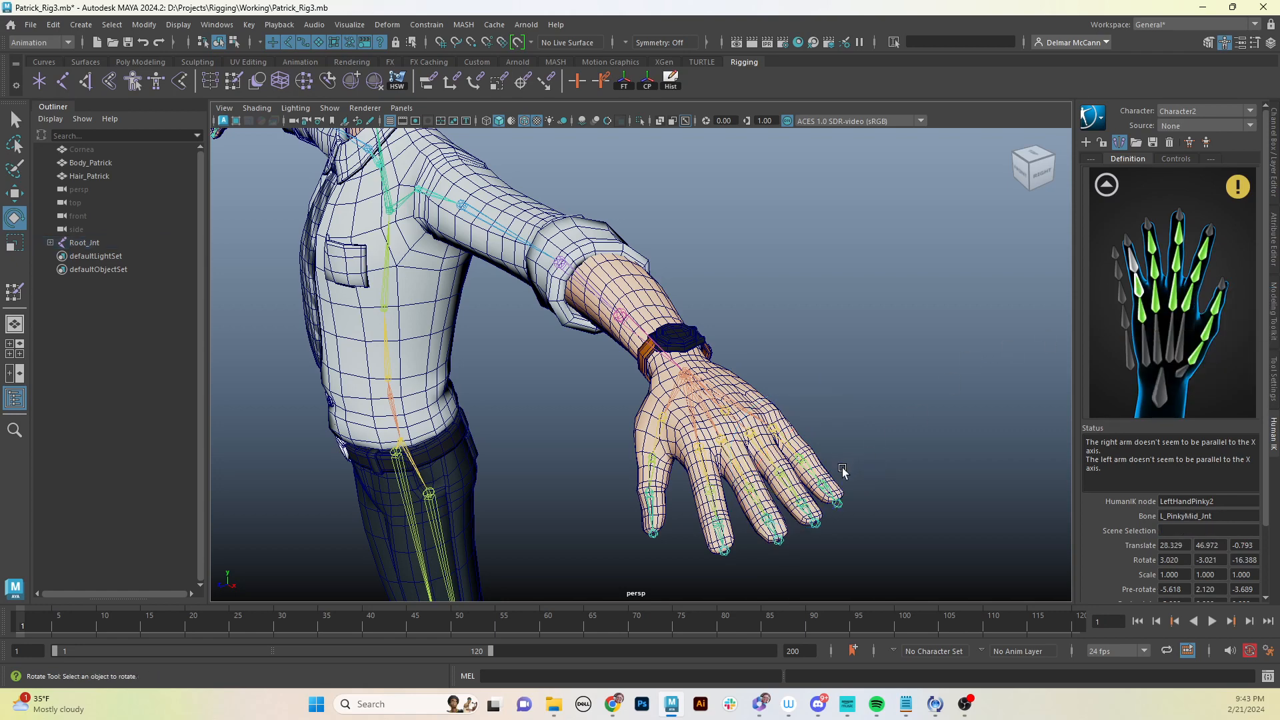
pyautogui.click(835, 499)
pyautogui.rightClick(1136, 270)
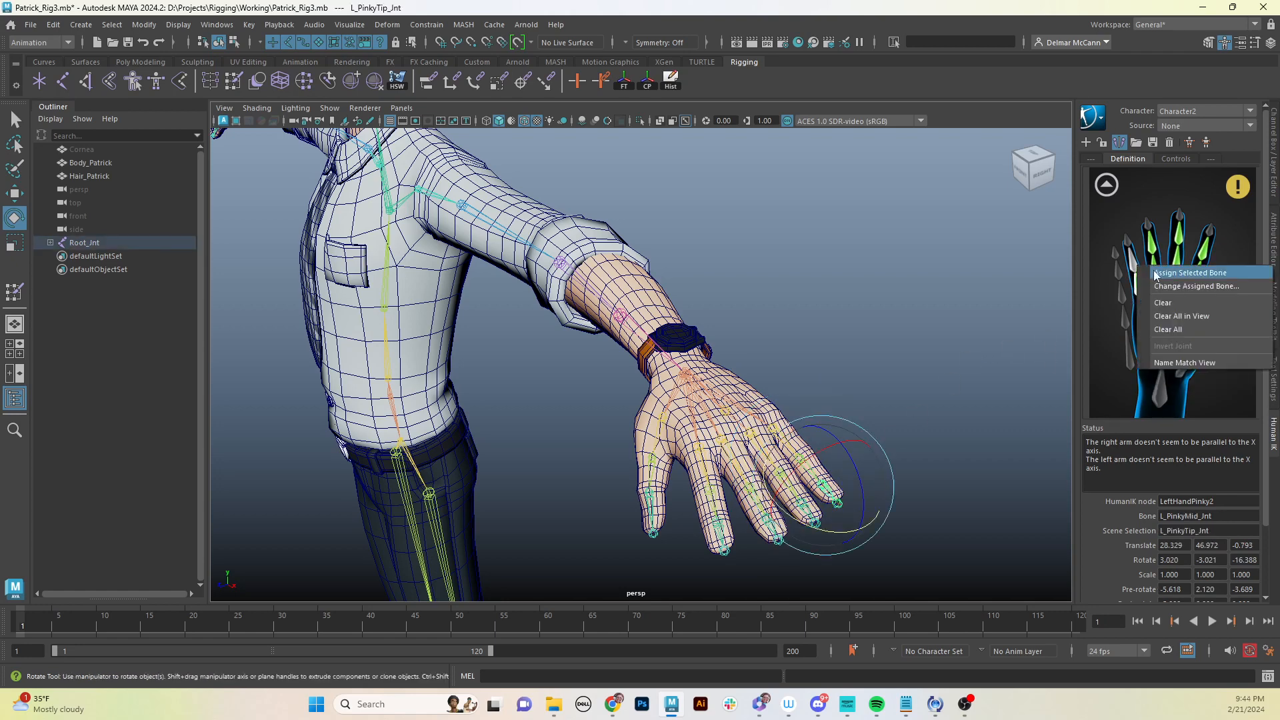
pyautogui.click(1180, 273)
pyautogui.click(955, 338)
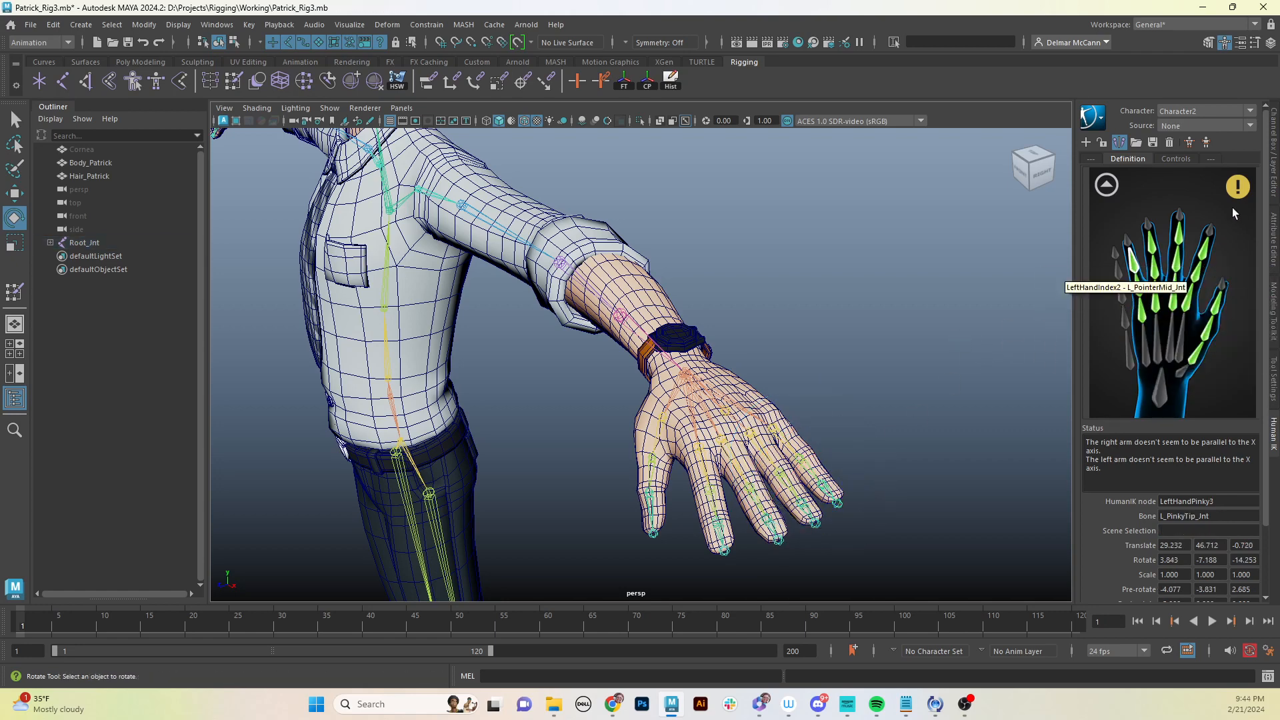
# - Return to the full-body character definition and examine the character's arms from the front
pyautogui.click(1106, 185)
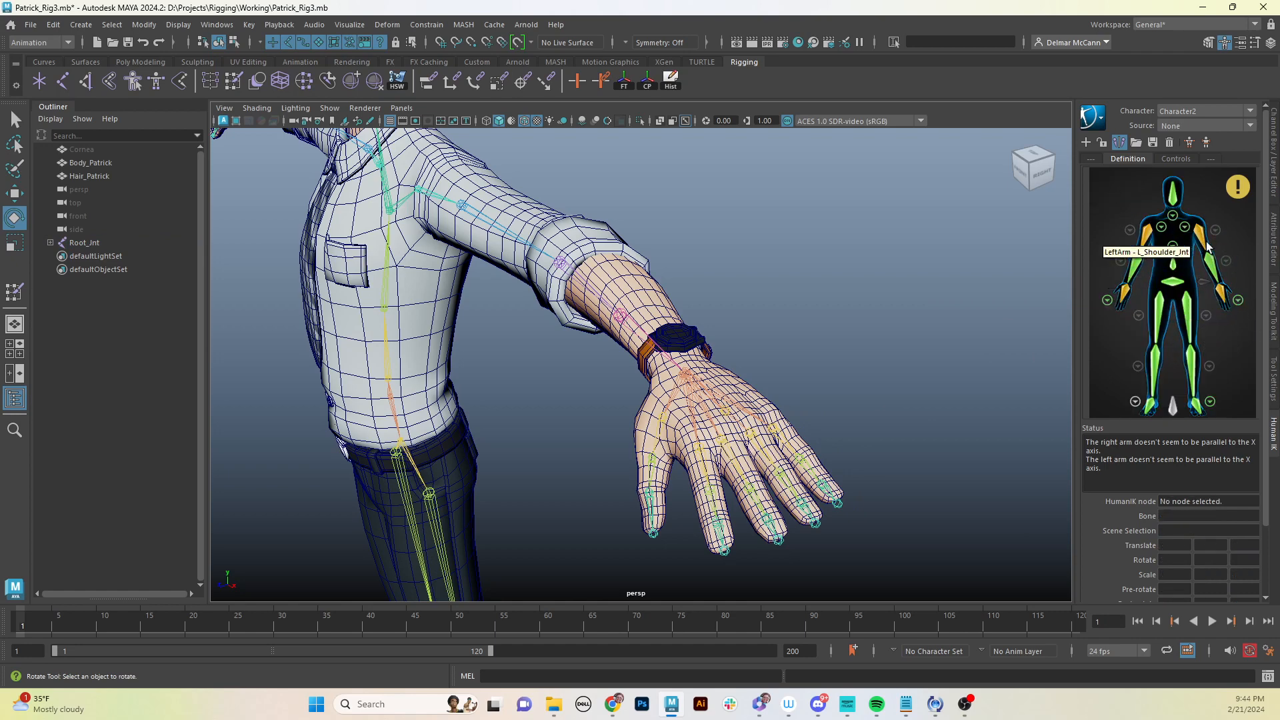
pyautogui.moveTo(1244, 189)
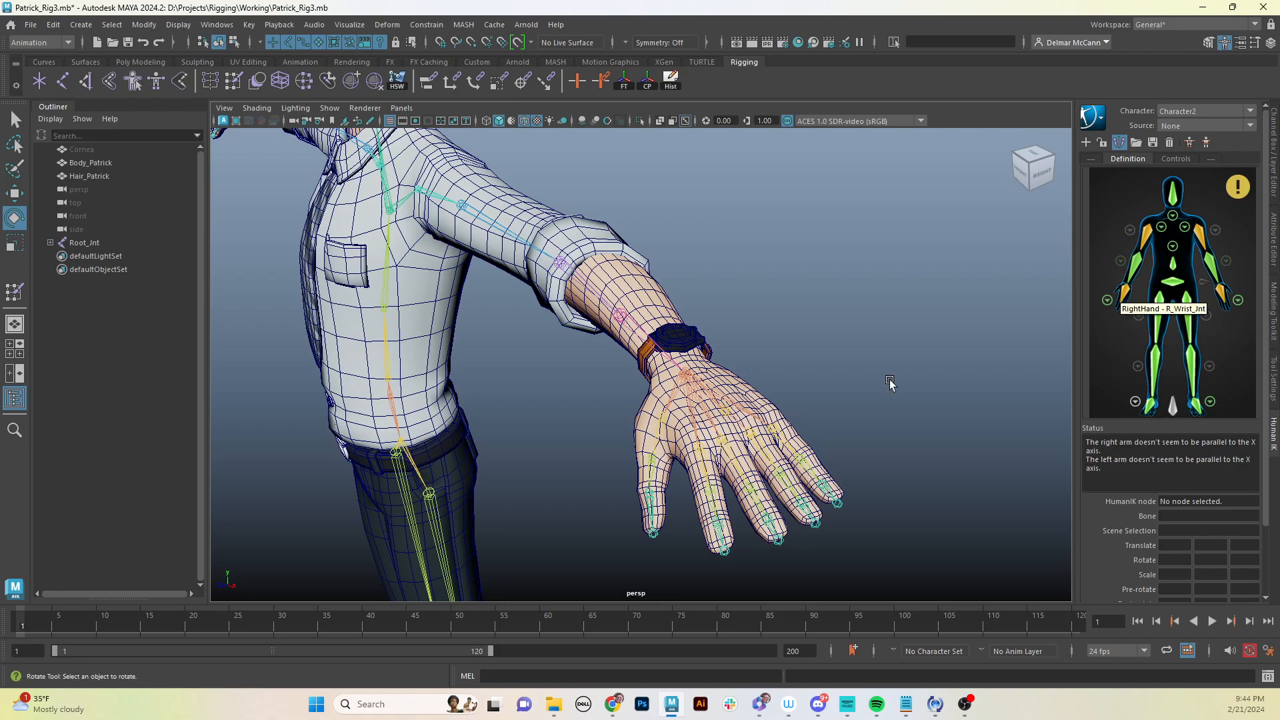
pyautogui.keyDown('alt'); pyautogui.moveTo(785, 446); pyautogui.dragTo(802, 398, button='middle'); pyautogui.keyUp('alt')
pyautogui.keyDown('alt'); pyautogui.moveTo(563, 448); pyautogui.dragTo(683, 422); pyautogui.keyUp('alt')
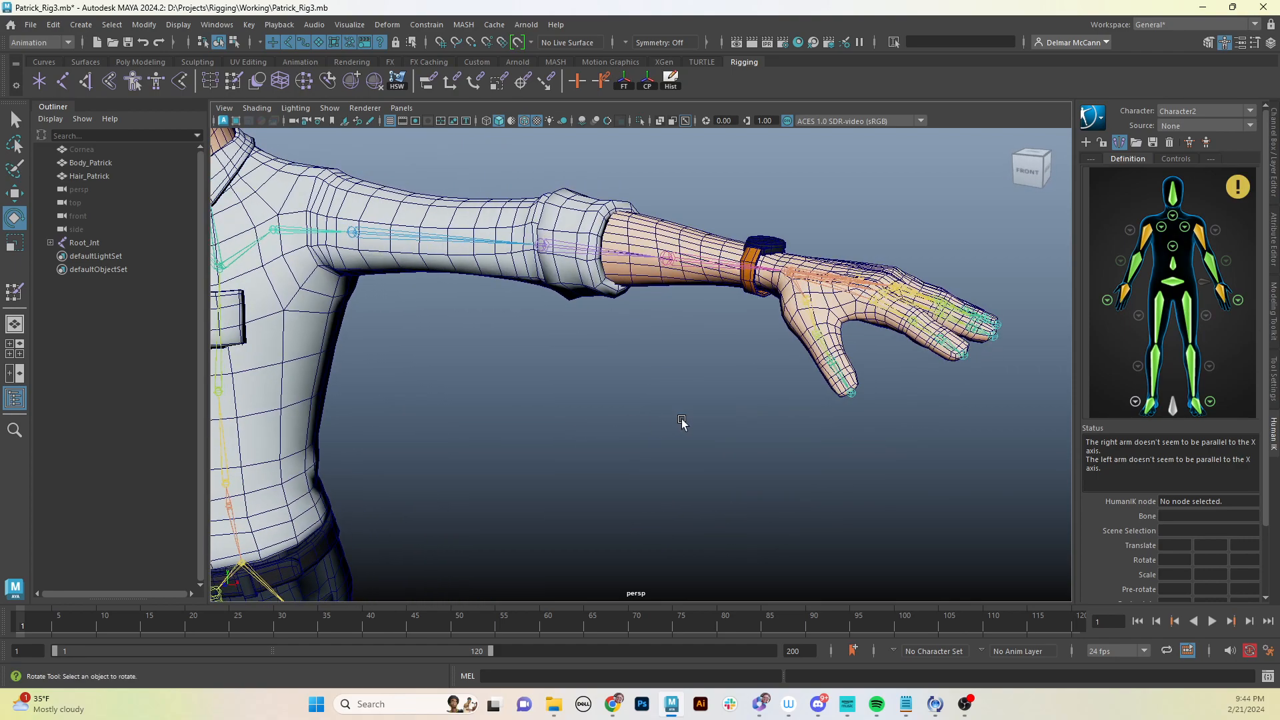
pyautogui.keyDown('alt'); pyautogui.moveTo(742, 413); pyautogui.dragTo(546, 424, button='right'); pyautogui.keyUp('alt')
pyautogui.keyDown('alt'); pyautogui.moveTo(547, 423); pyautogui.dragTo(698, 352, button='middle'); pyautogui.keyUp('alt')
pyautogui.keyDown('alt'); pyautogui.moveTo(660, 366); pyautogui.dragTo(772, 360); pyautogui.keyUp('alt')
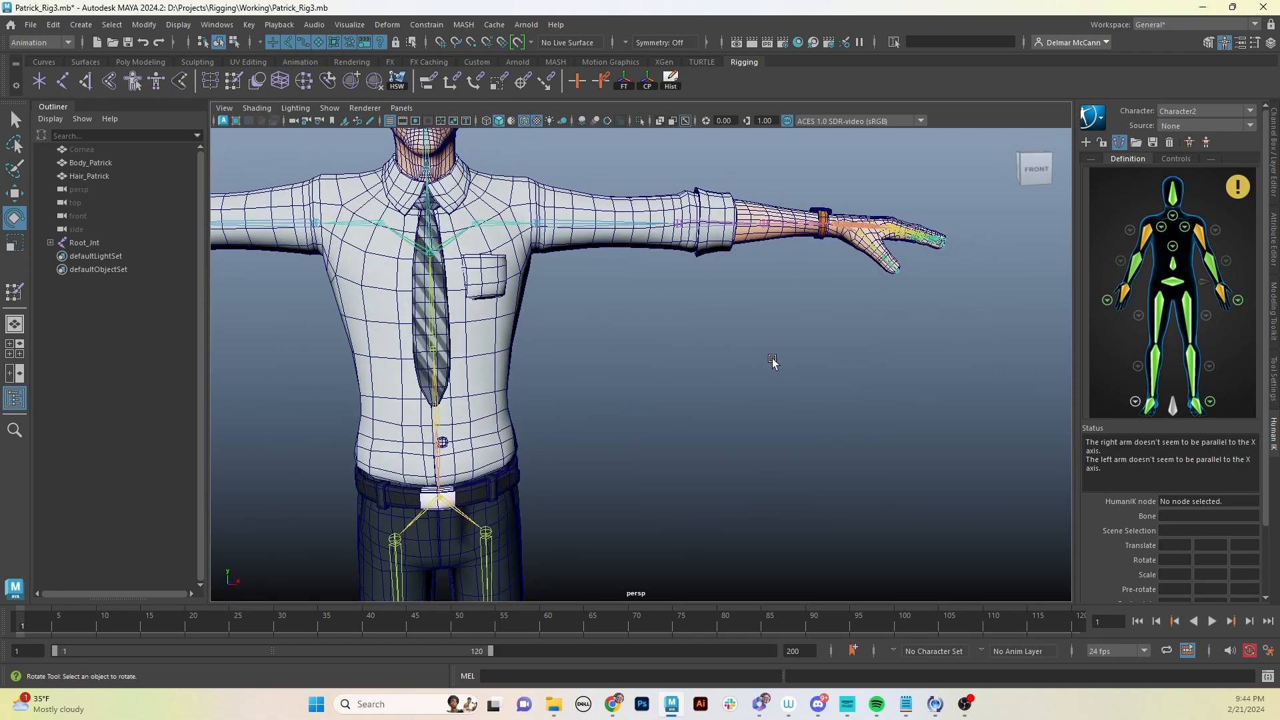
pyautogui.keyDown('alt'); pyautogui.moveTo(772, 361); pyautogui.dragTo(606, 386, button='right'); pyautogui.keyUp('alt')
pyautogui.keyDown('alt'); pyautogui.moveTo(607, 397); pyautogui.dragTo(766, 465, button='middle'); pyautogui.keyUp('alt')
pyautogui.keyDown('alt'); pyautogui.moveTo(826, 454); pyautogui.dragTo(786, 457); pyautogui.keyUp('alt')
pyautogui.keyDown('alt'); pyautogui.moveTo(781, 460); pyautogui.dragTo(815, 407, button='middle'); pyautogui.keyUp('alt')
pyautogui.keyDown('alt'); pyautogui.moveTo(775, 415); pyautogui.dragTo(850, 413); pyautogui.keyUp('alt')
pyautogui.keyDown('alt'); pyautogui.moveTo(846, 410); pyautogui.dragTo(820, 394, button='middle'); pyautogui.keyUp('alt')
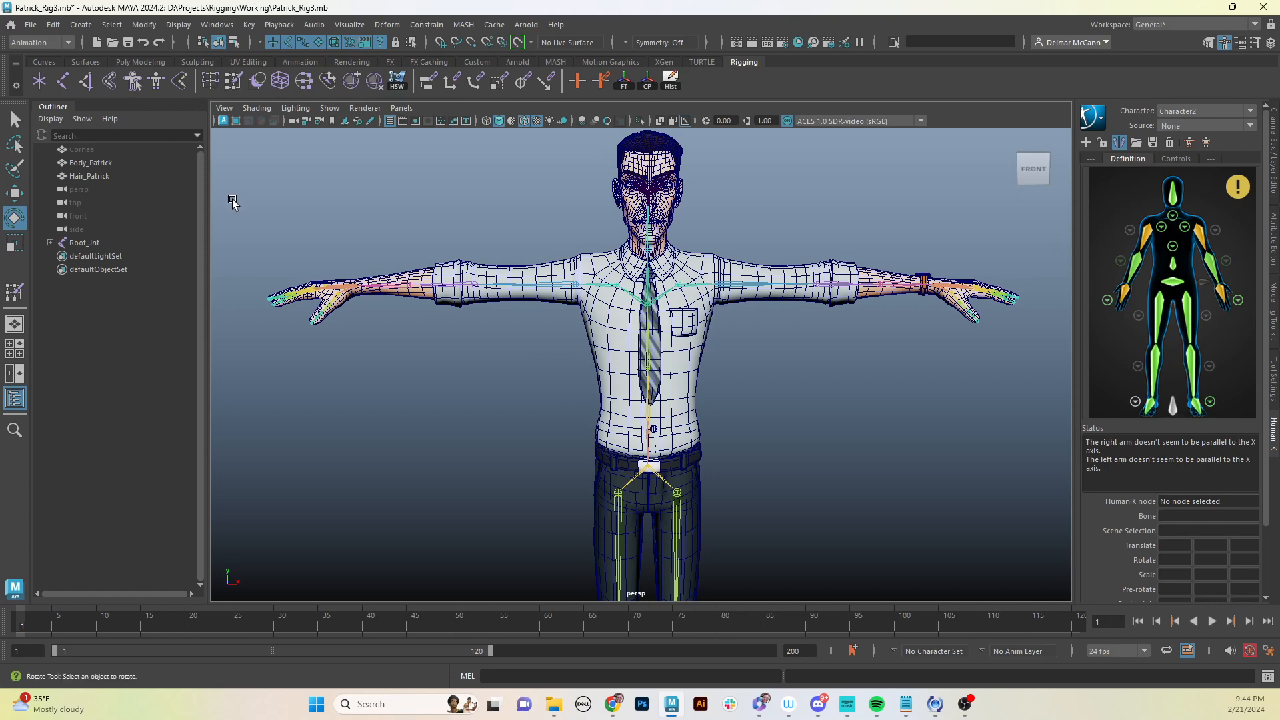
# - Open the Content Browser and browse the Motion Capture FBX and Generic example folders
pyautogui.click(216, 25)
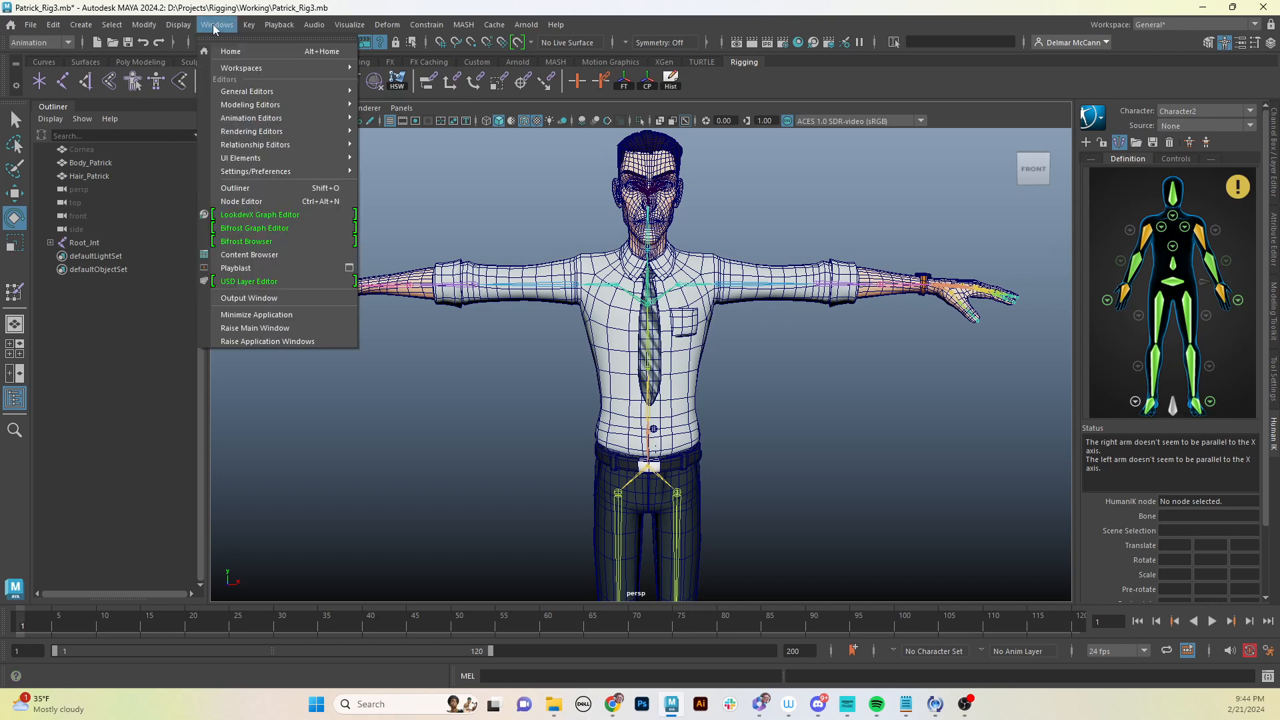
pyautogui.click(270, 254)
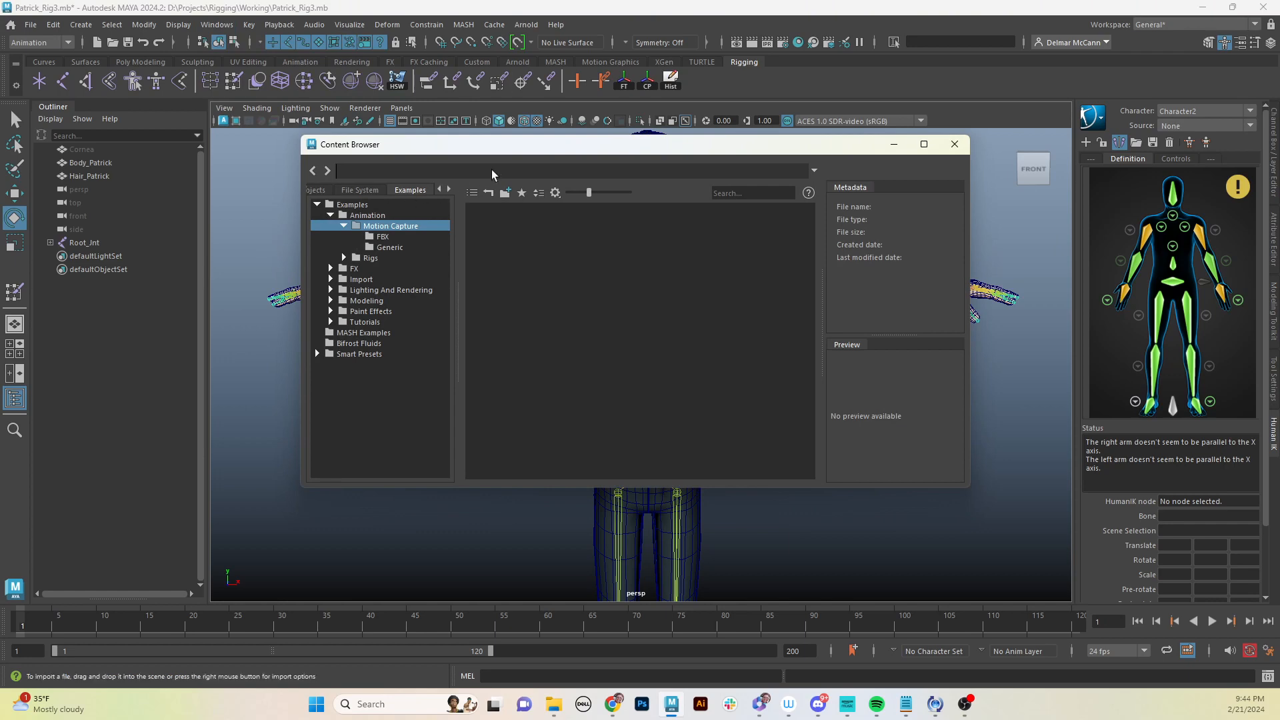
pyautogui.click(384, 236)
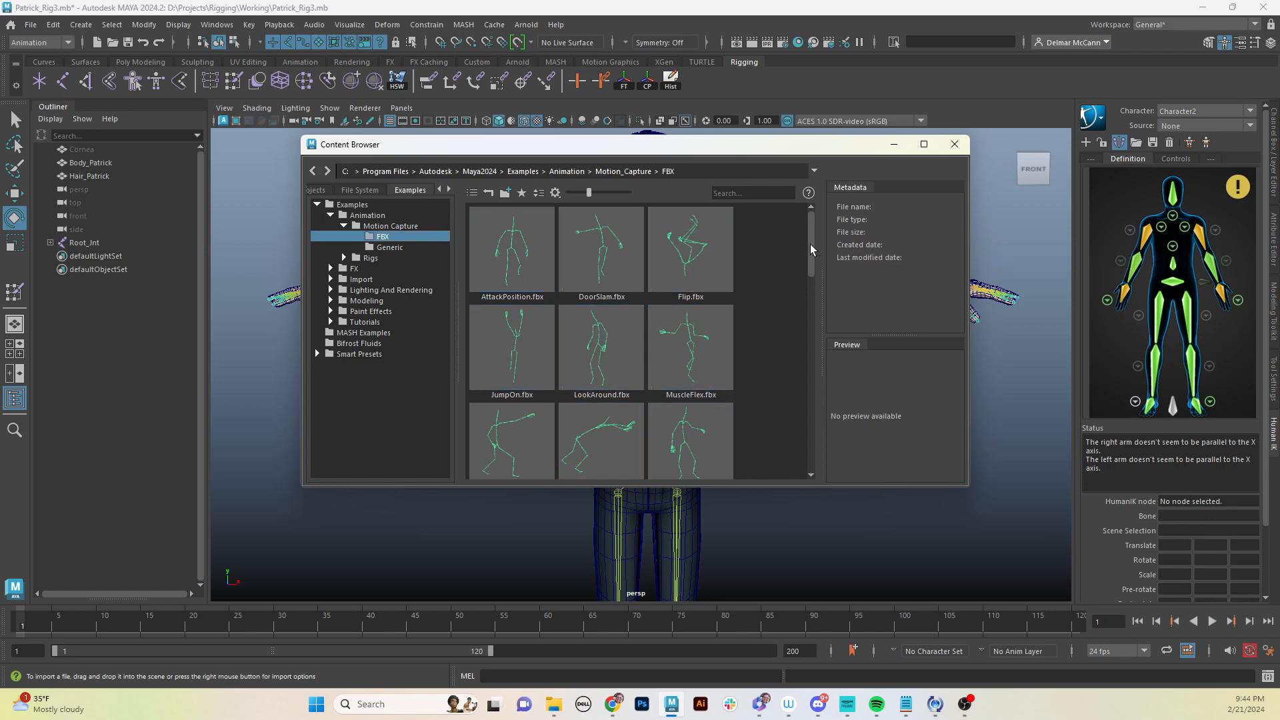
pyautogui.moveTo(809, 244); pyautogui.dragTo(798, 201)
pyautogui.click(389, 248)
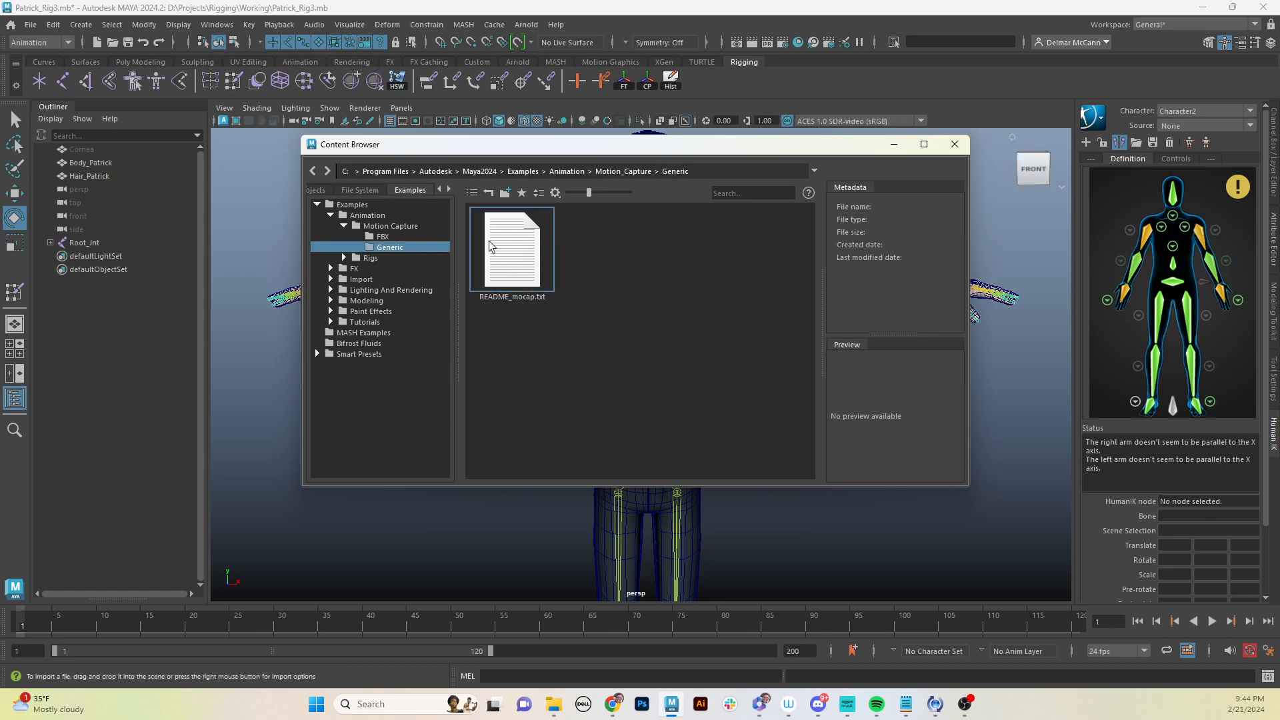
pyautogui.moveTo(648, 147); pyautogui.dragTo(605, 140)
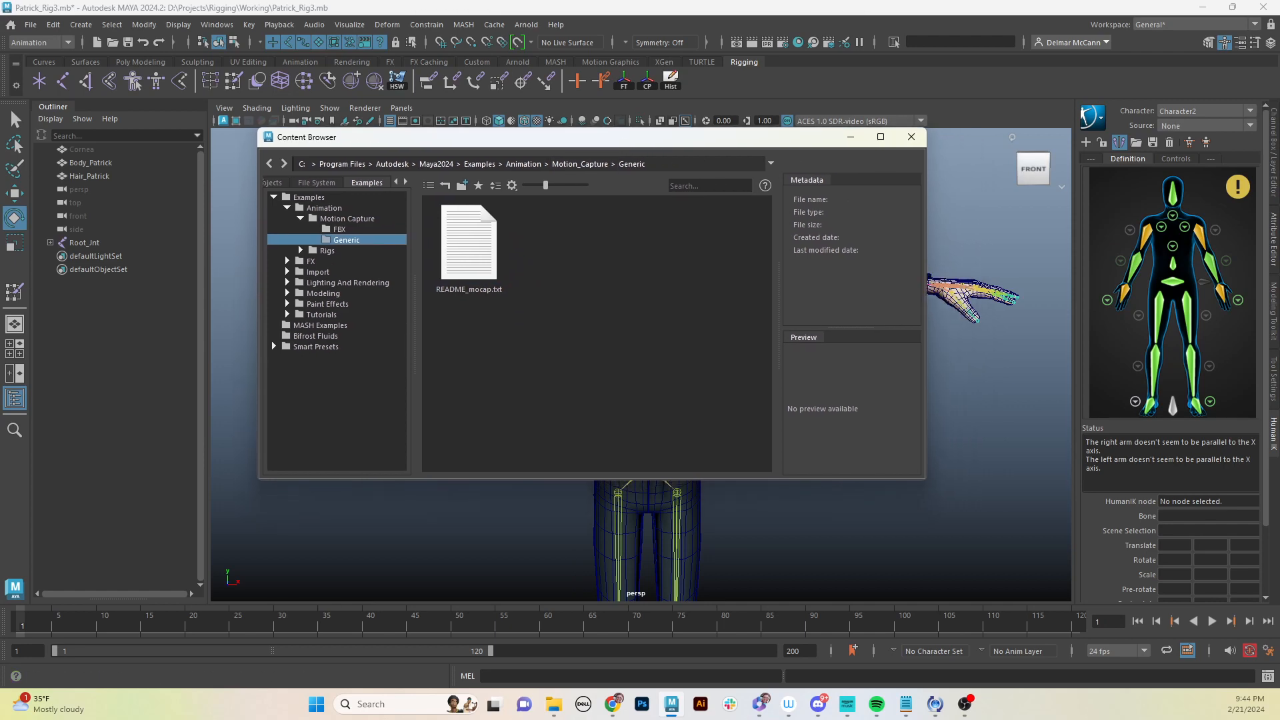
pyautogui.click(612, 704)
pyautogui.moveTo(1168, 266); pyautogui.dragTo(793, 127)
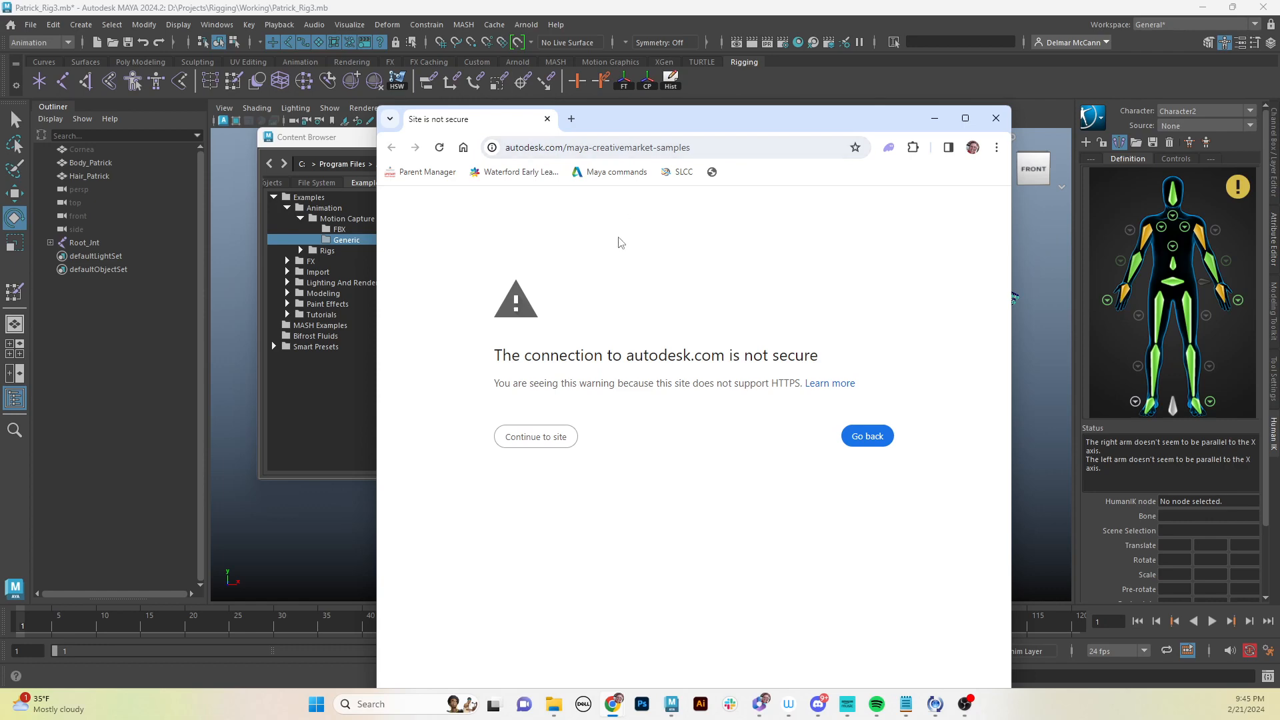
pyautogui.click(1000, 121)
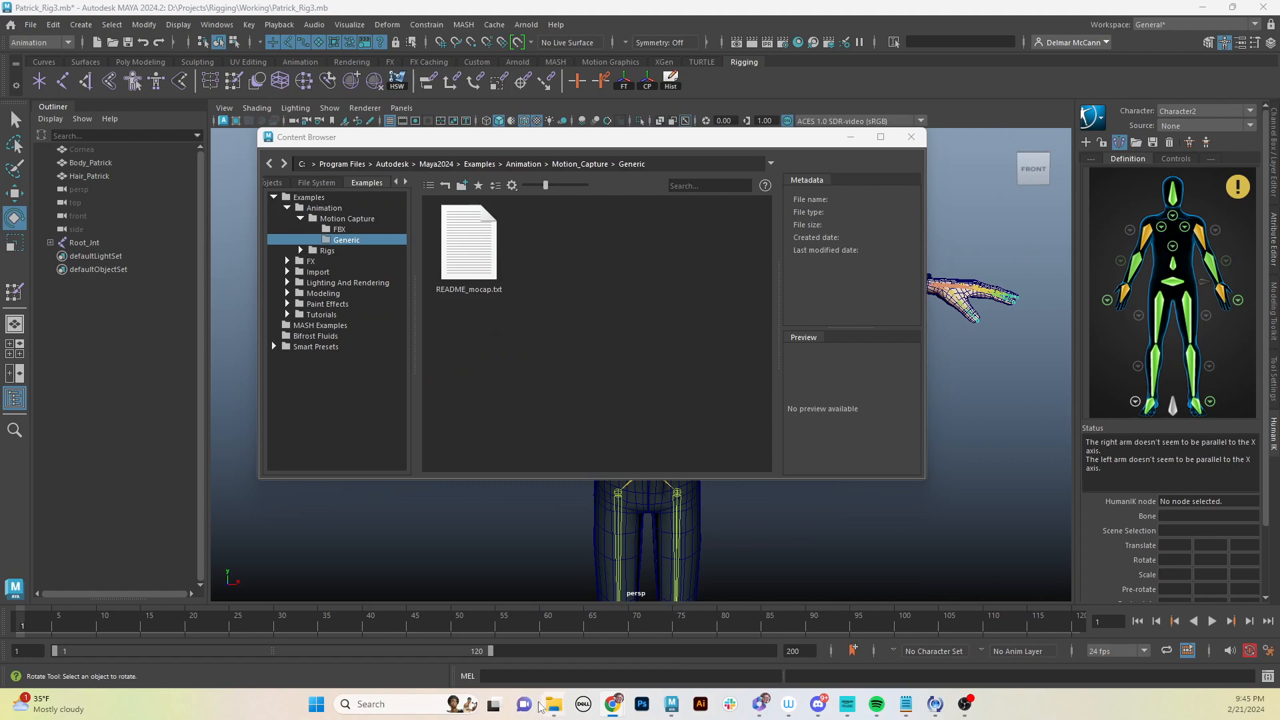
# - Browse the downloaded HIK_Mocap_Samples mocap examples down to the Female Carol folder
pyautogui.moveTo(553, 705)
pyautogui.moveTo(1279, 202); pyautogui.dragTo(632, 160)
pyautogui.doubleClick(502, 295)
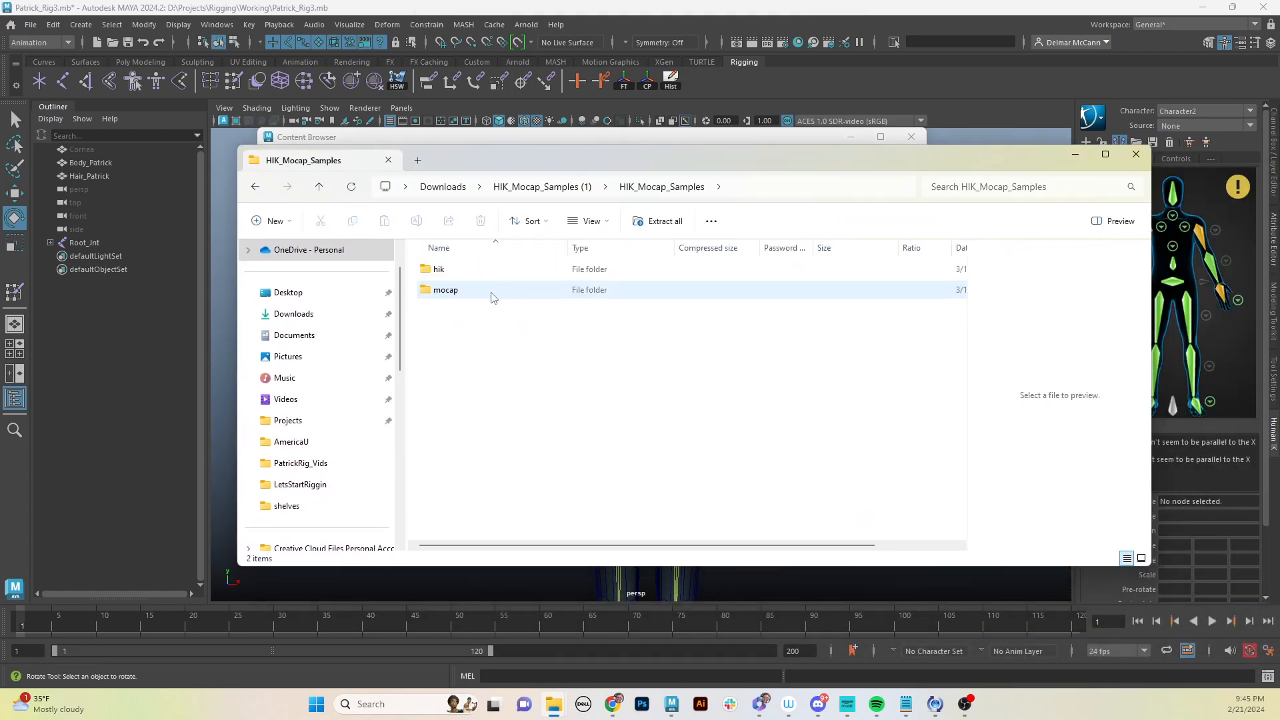
pyautogui.doubleClick(470, 294)
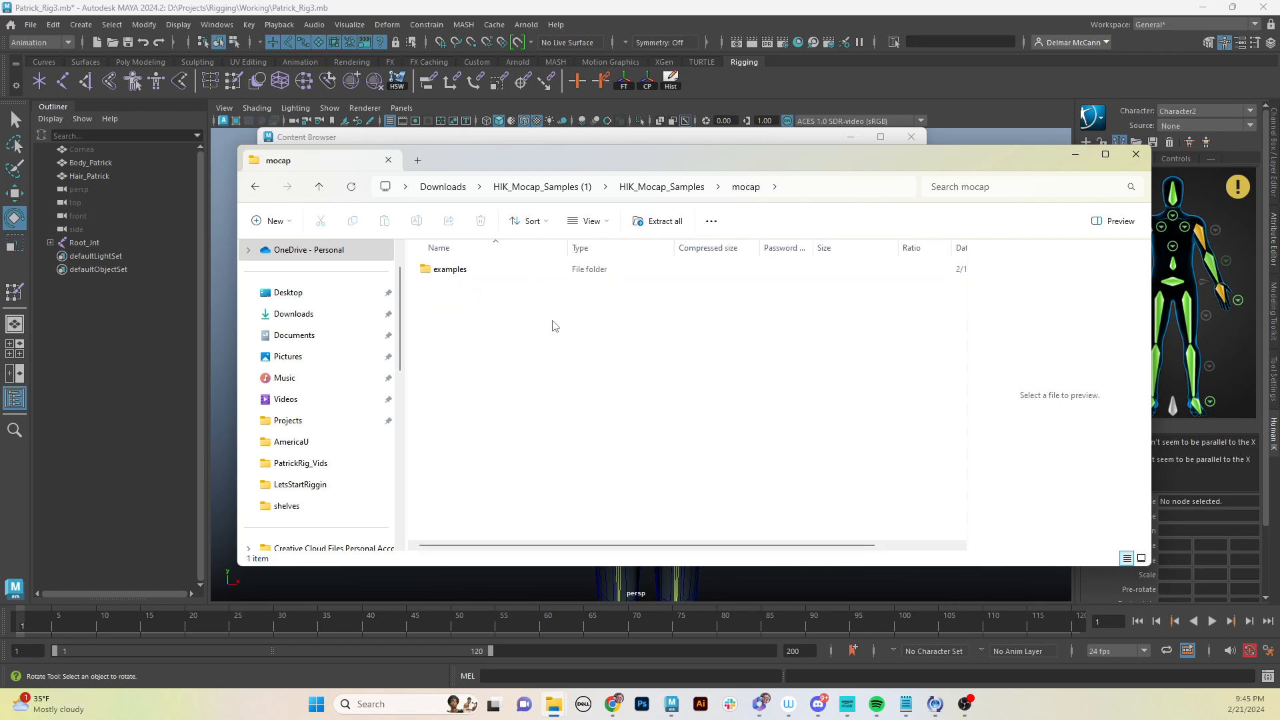
pyautogui.doubleClick(453, 270)
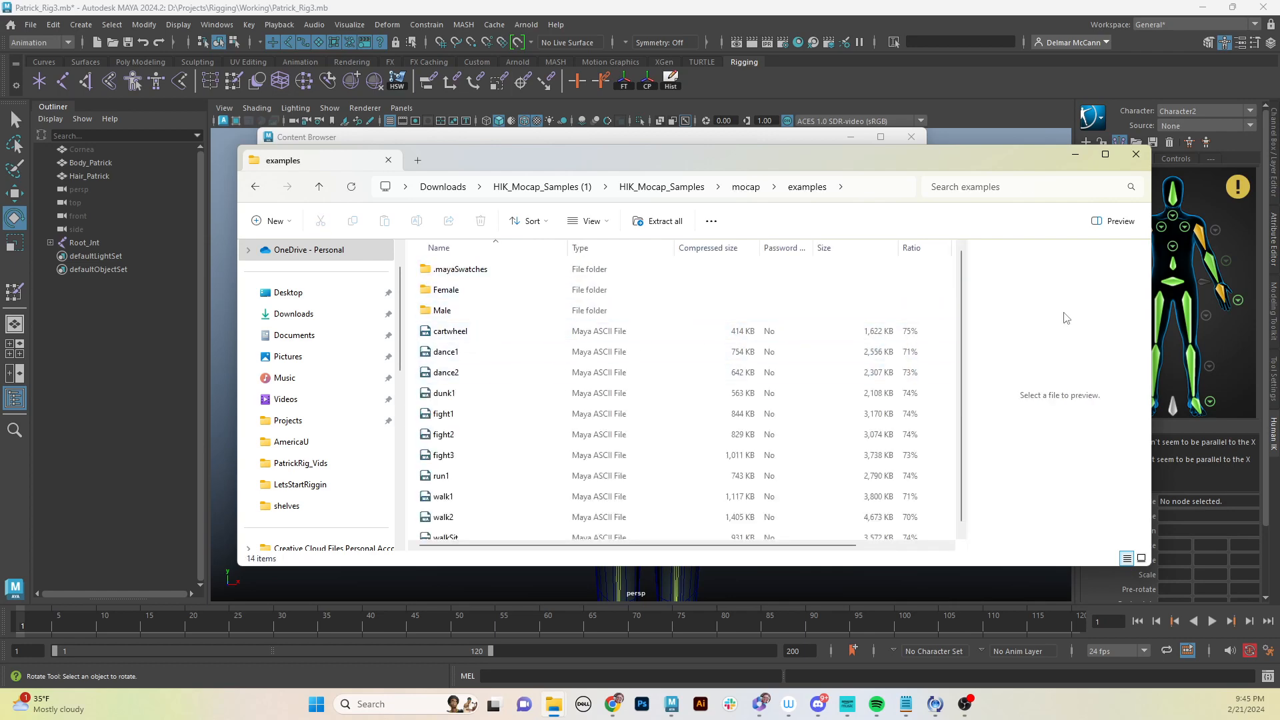
pyautogui.scroll(-1, 440, 353)
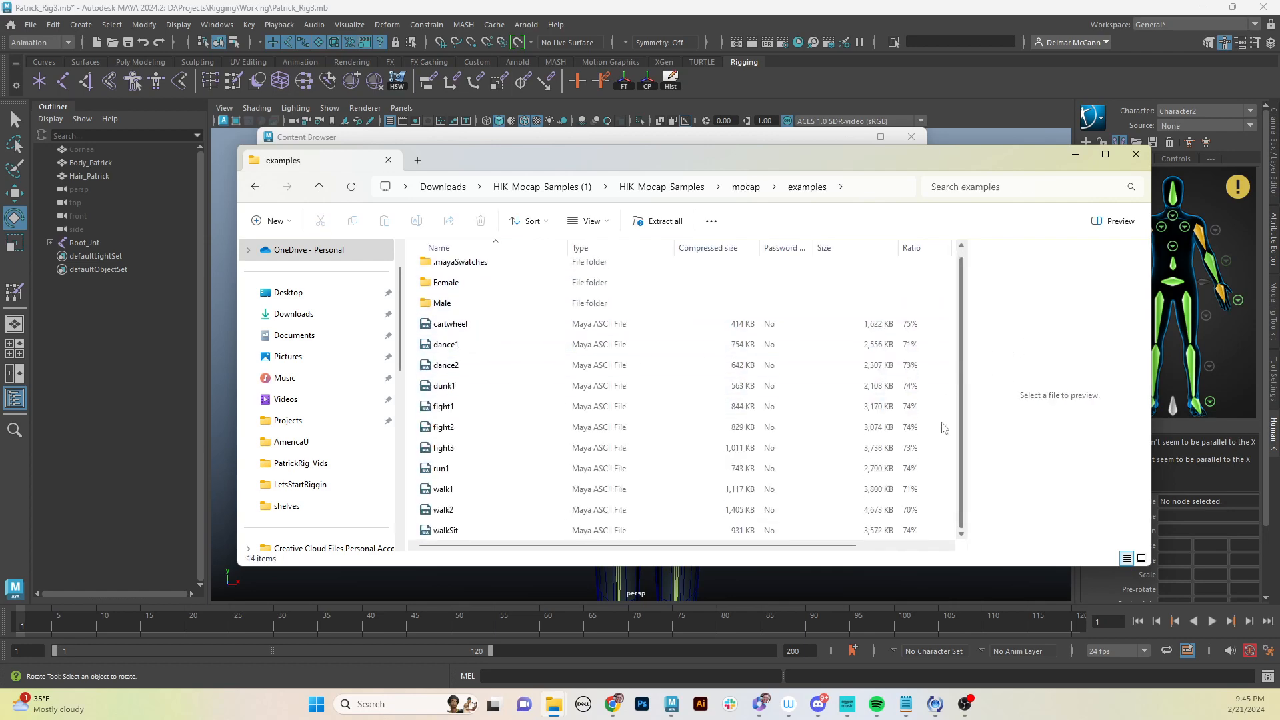
pyautogui.doubleClick(446, 283)
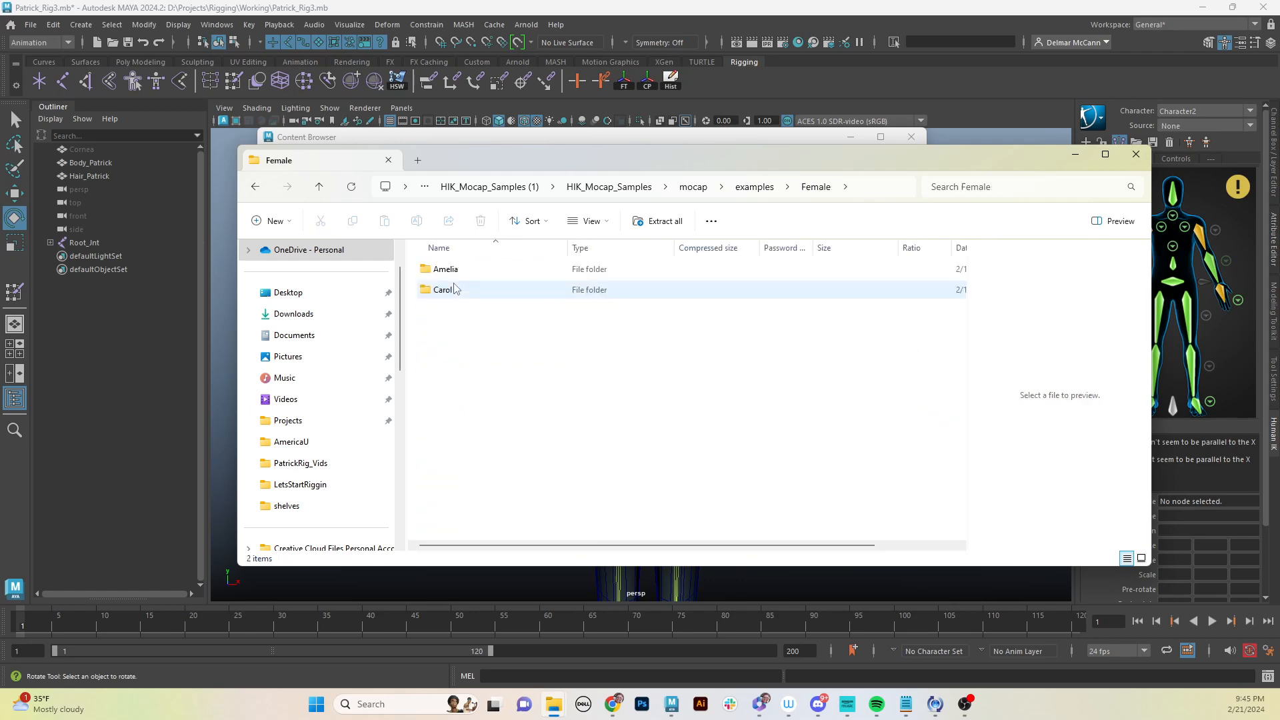
pyautogui.doubleClick(453, 294)
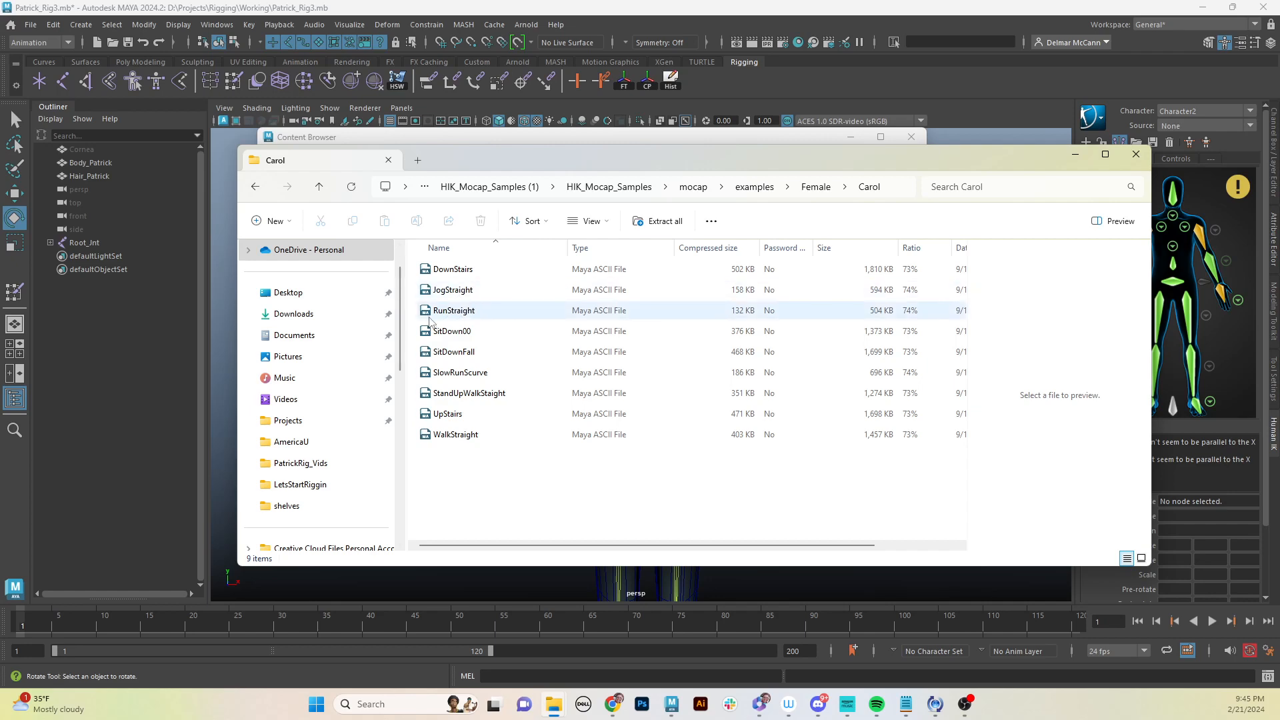
pyautogui.click(1136, 155)
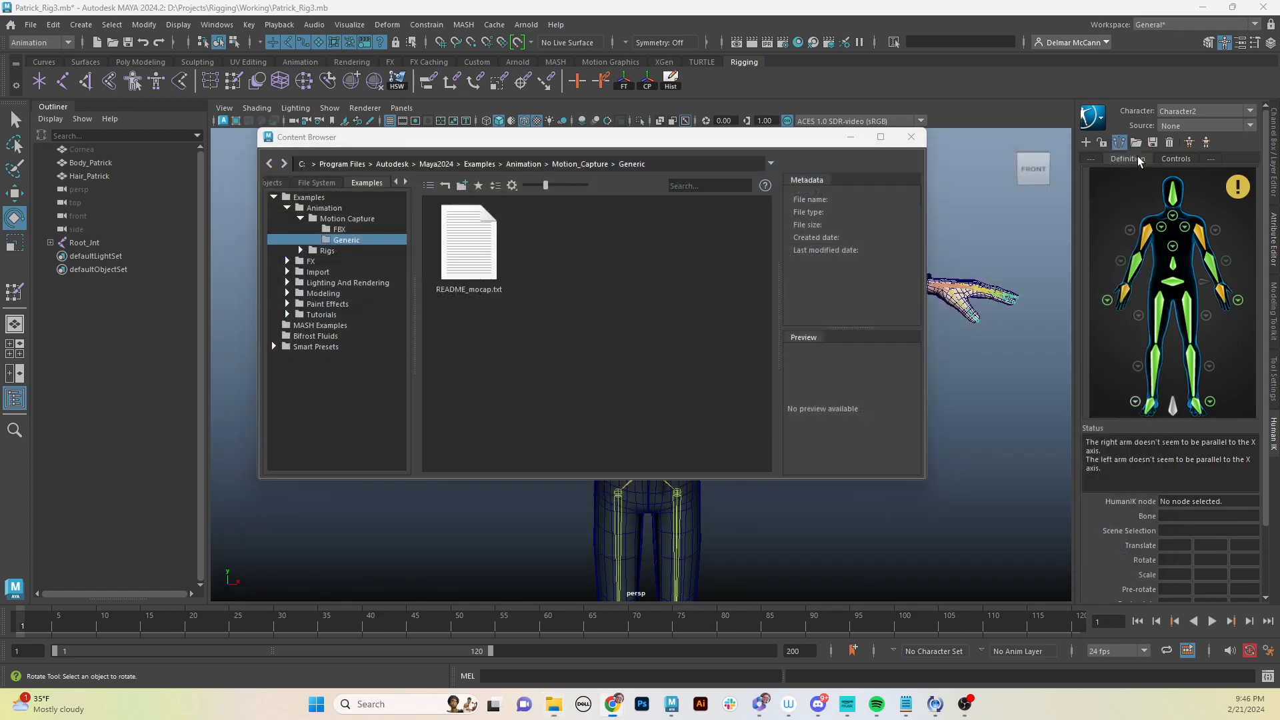
# - Import AttackPosition.fbx from the Motion Capture FBX examples folder and close the Content Browser
pyautogui.click(341, 232)
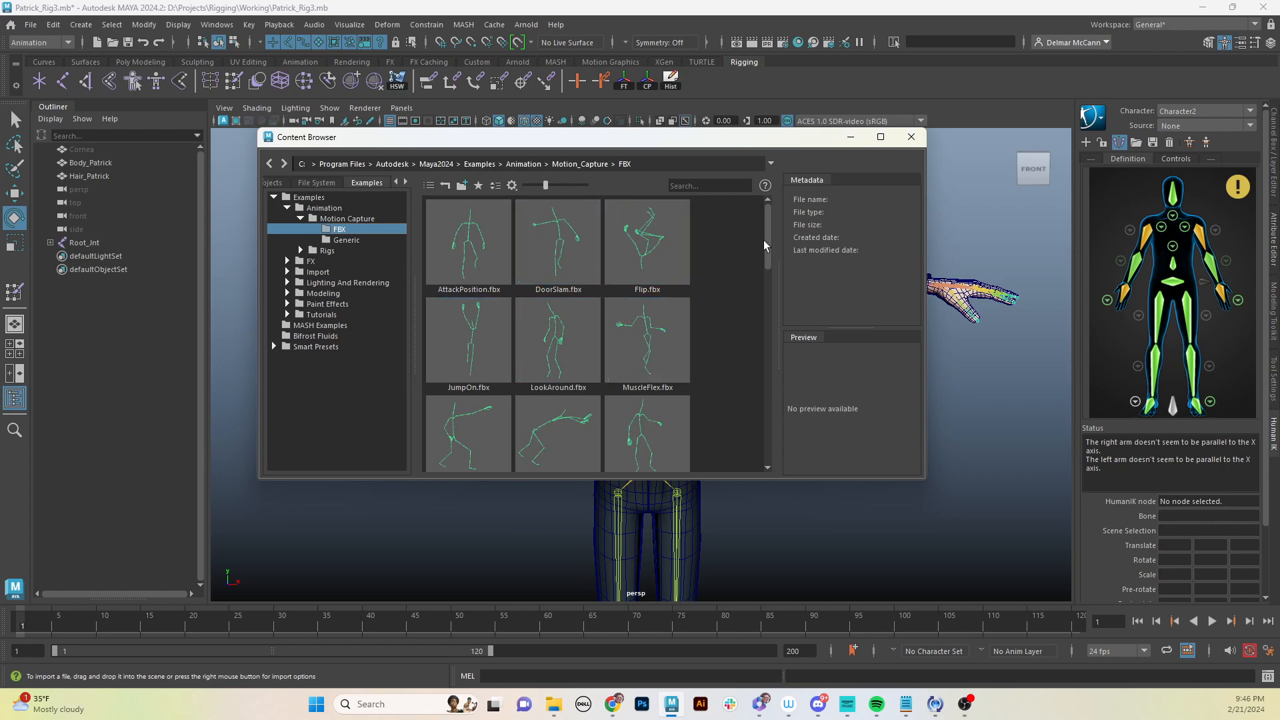
pyautogui.moveTo(766, 238)
pyautogui.mouseDown()
pyautogui.moveTo(781, 350)
pyautogui.moveTo(773, 426)
pyautogui.moveTo(754, 227)
pyautogui.mouseUp()
pyautogui.click(472, 260)
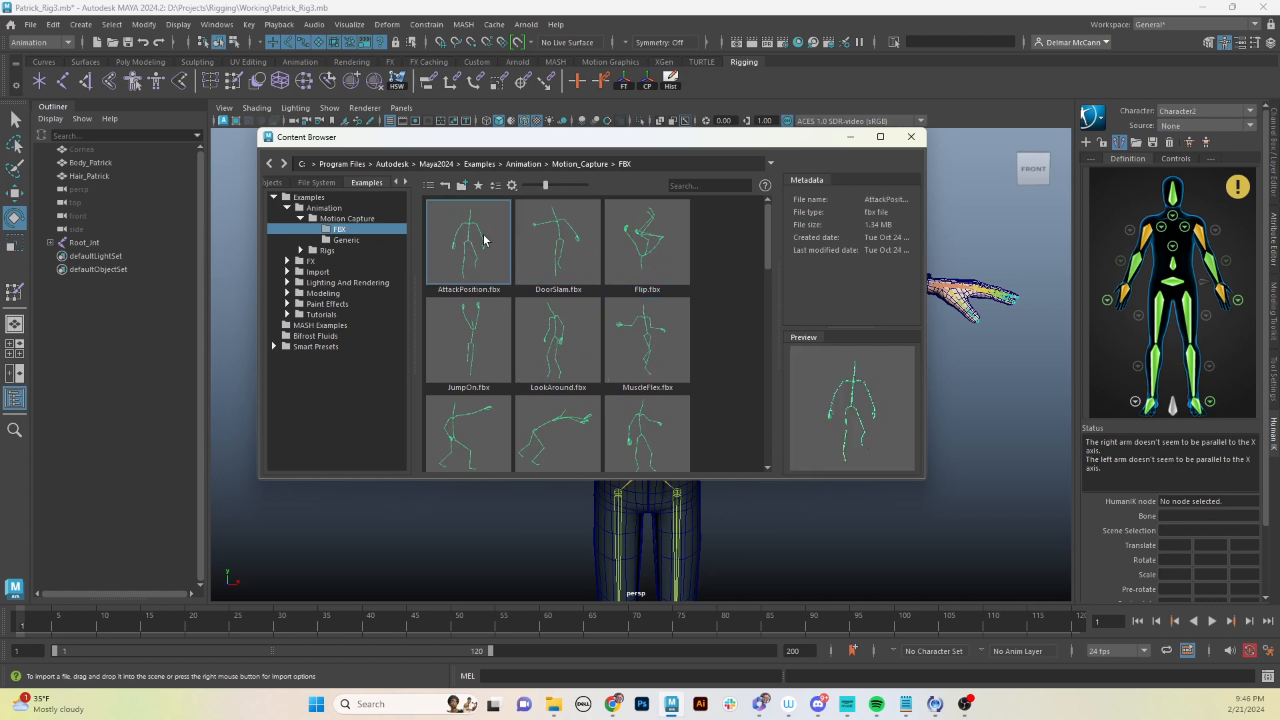
pyautogui.rightClick(462, 242)
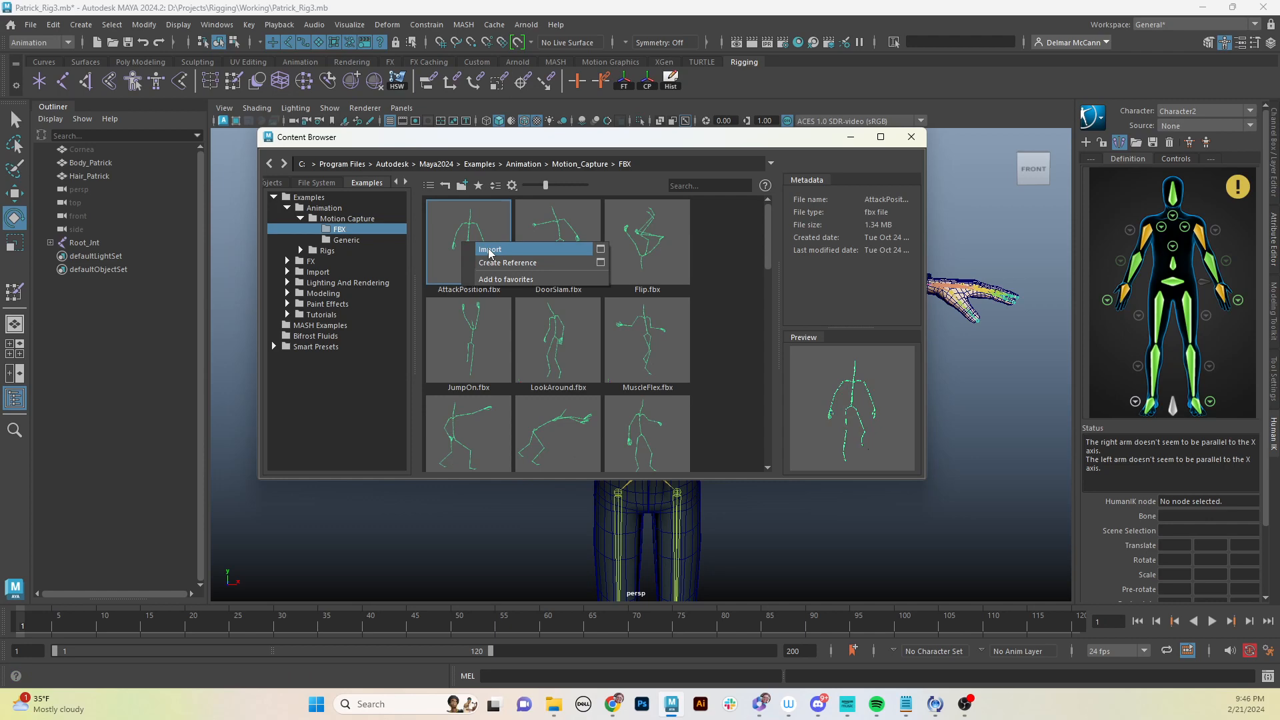
pyautogui.click(490, 250)
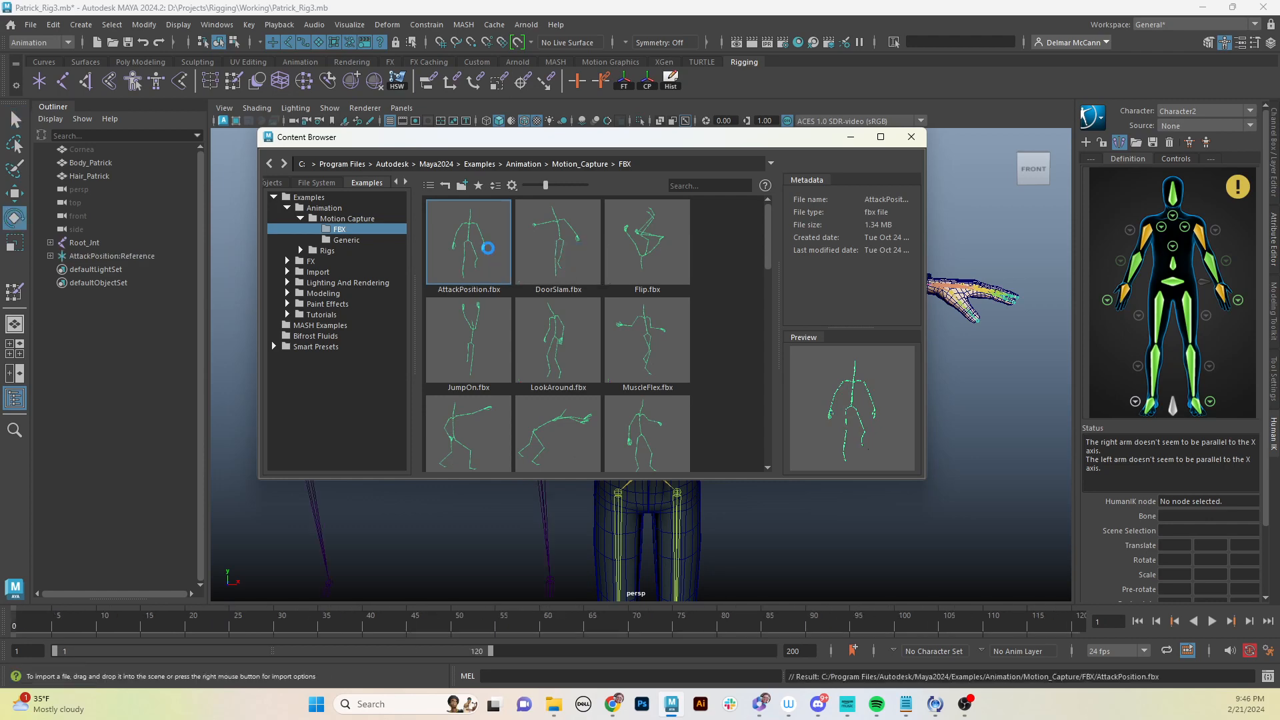
pyautogui.click(850, 138)
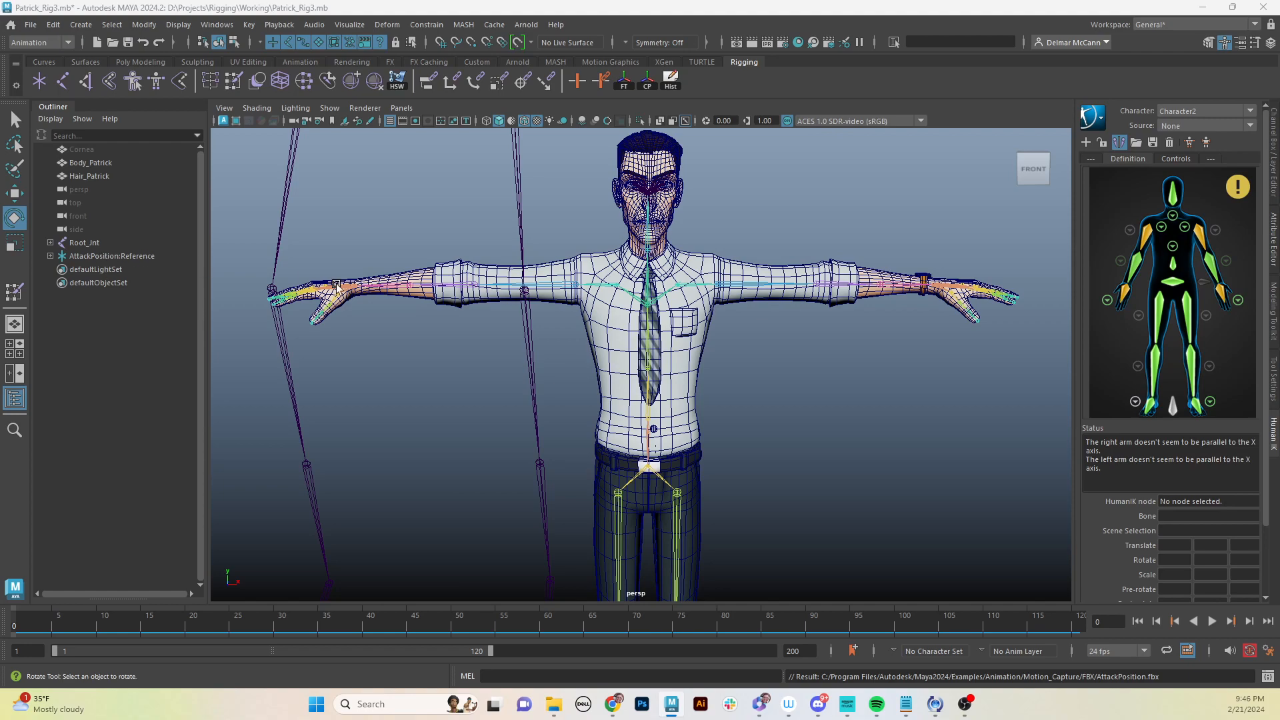
# - Set the character's HumanIK source to AttackPosition1 and accept locking its skeleton definition
pyautogui.scroll(-5, 507, 387)
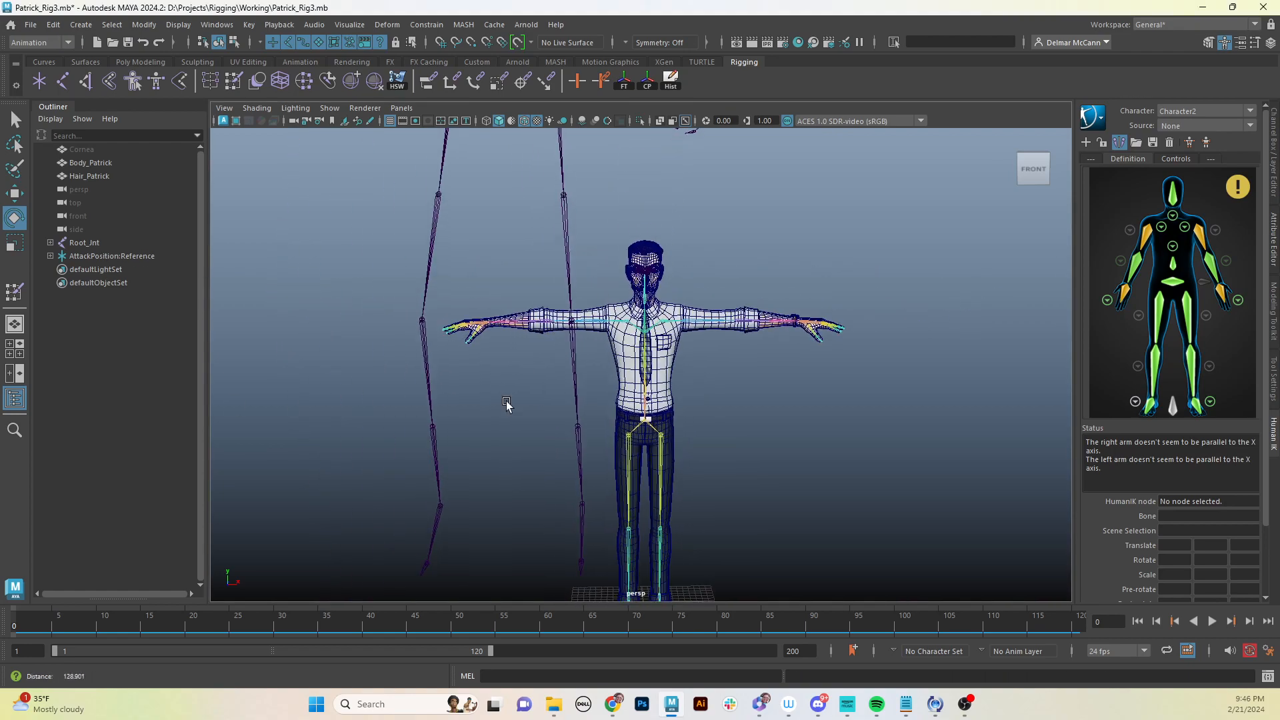
pyautogui.keyDown('alt'); pyautogui.moveTo(507, 405); pyautogui.dragTo(780, 285); pyautogui.keyUp('alt')
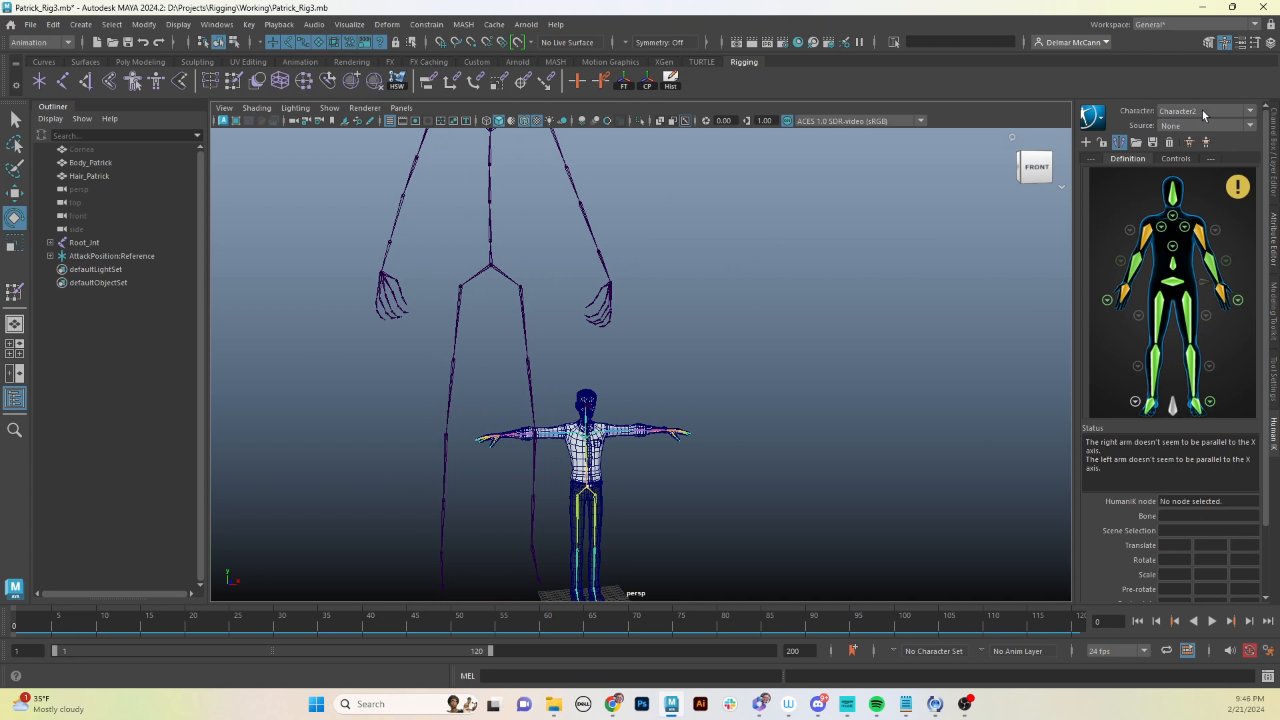
pyautogui.click(1249, 128)
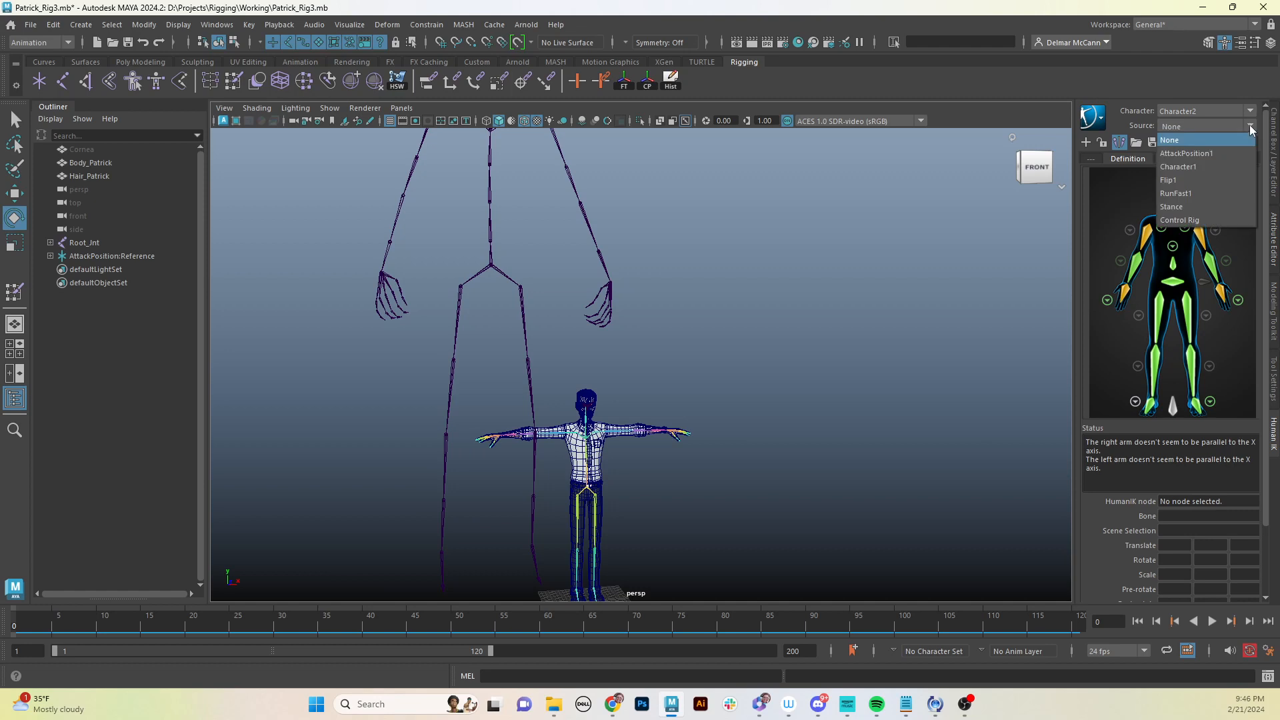
pyautogui.click(1222, 155)
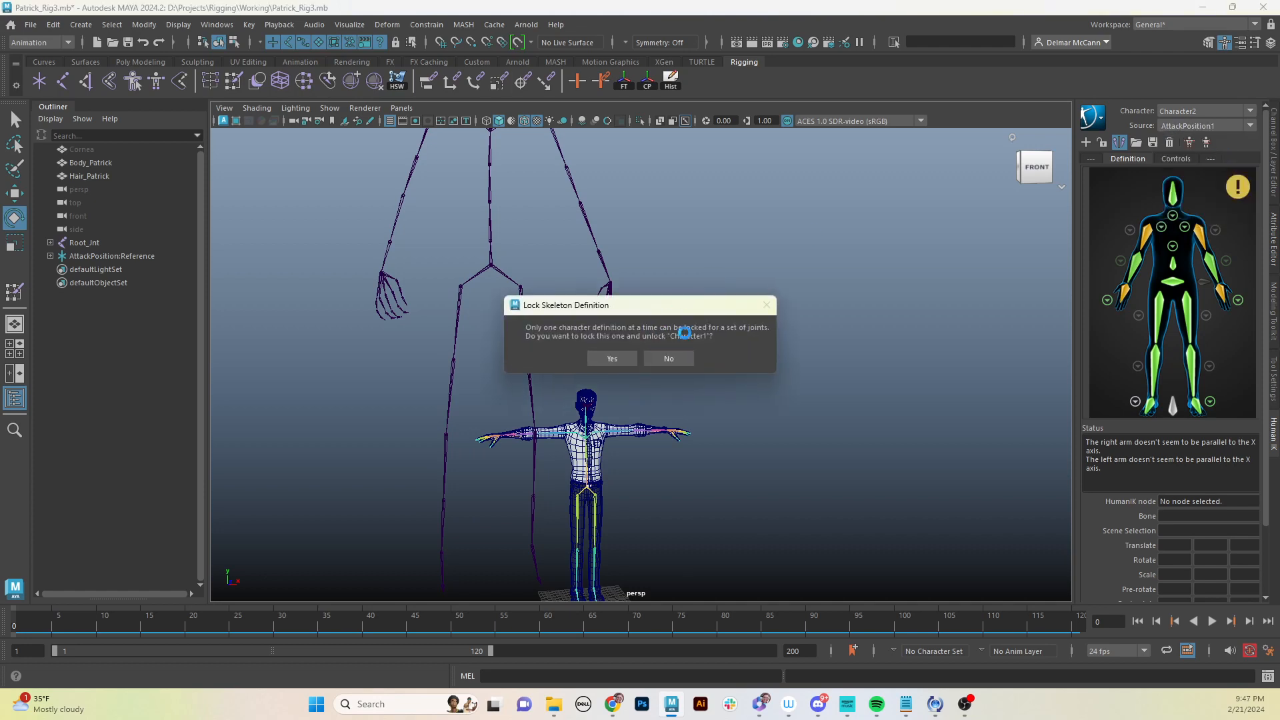
pyautogui.click(612, 360)
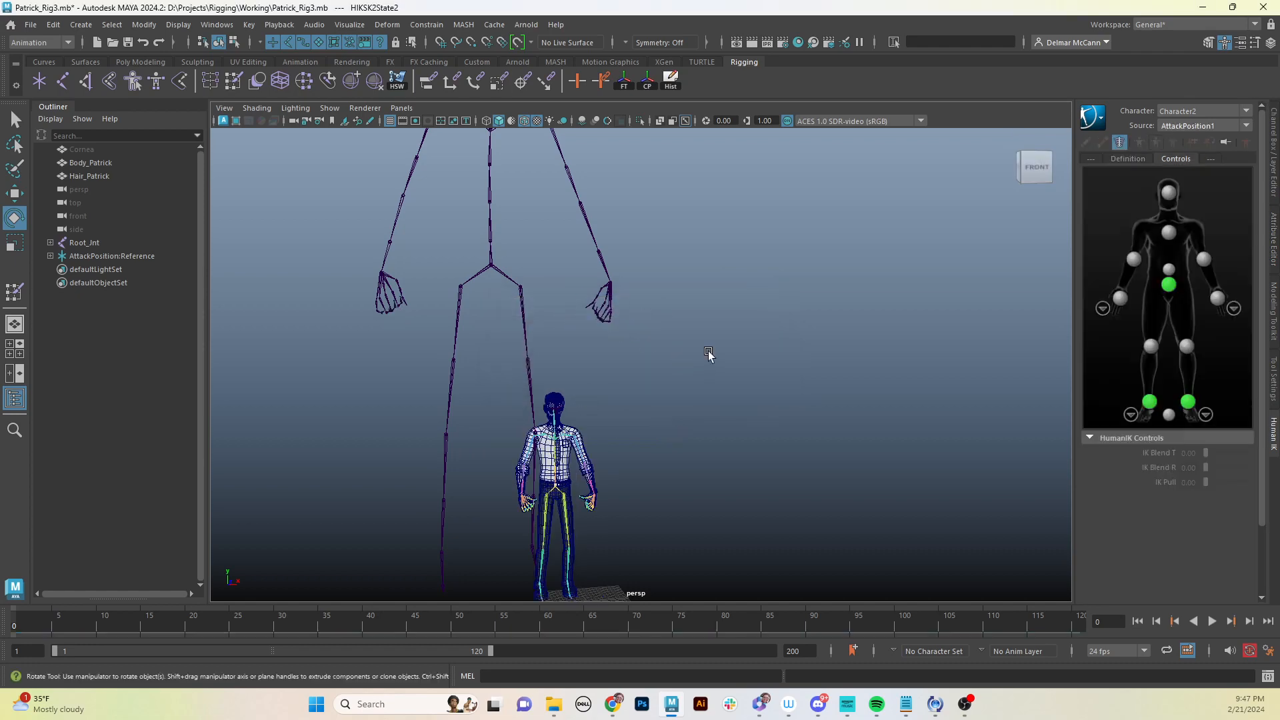
# - Play and scrub the retargeted attack animation, viewing the character from several angles
pyautogui.keyDown('alt'); pyautogui.moveTo(669, 363); pyautogui.dragTo(511, 419); pyautogui.keyUp('alt')
pyautogui.keyDown('alt'); pyautogui.moveTo(511, 419); pyautogui.dragTo(802, 365, button='right'); pyautogui.keyUp('alt')
pyautogui.keyDown('alt'); pyautogui.moveTo(814, 417); pyautogui.dragTo(811, 373, button='middle'); pyautogui.keyUp('alt')
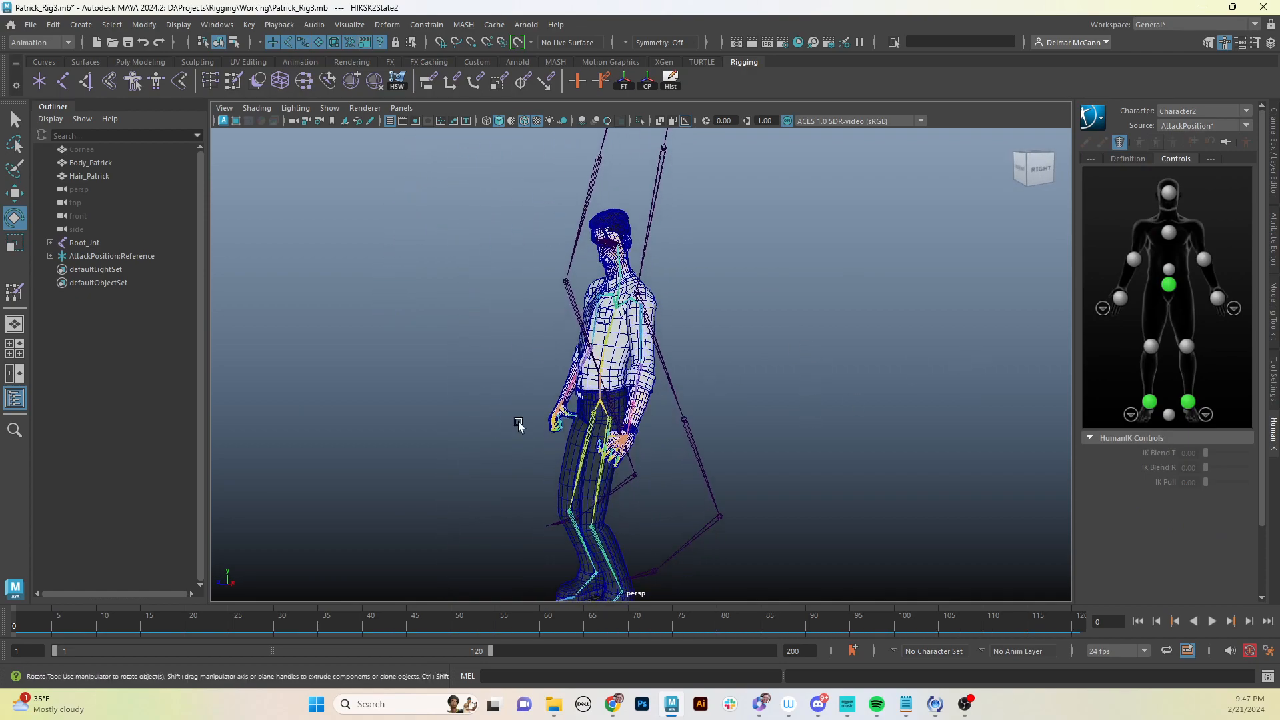
pyautogui.keyDown('alt'); pyautogui.moveTo(518, 426); pyautogui.dragTo(854, 380, button='right'); pyautogui.keyUp('alt')
pyautogui.keyDown('alt'); pyautogui.moveTo(693, 387); pyautogui.dragTo(682, 353, button='middle'); pyautogui.keyUp('alt')
pyautogui.keyDown('alt'); pyautogui.moveTo(567, 350); pyautogui.dragTo(787, 361); pyautogui.keyUp('alt')
pyautogui.keyDown('alt'); pyautogui.moveTo(600, 422); pyautogui.dragTo(640, 263, button='middle'); pyautogui.keyUp('alt')
pyautogui.keyDown('alt'); pyautogui.moveTo(510, 284); pyautogui.dragTo(662, 306); pyautogui.keyUp('alt')
pyautogui.keyDown('alt'); pyautogui.moveTo(662, 306); pyautogui.dragTo(203, 595, button='right'); pyautogui.keyUp('alt')
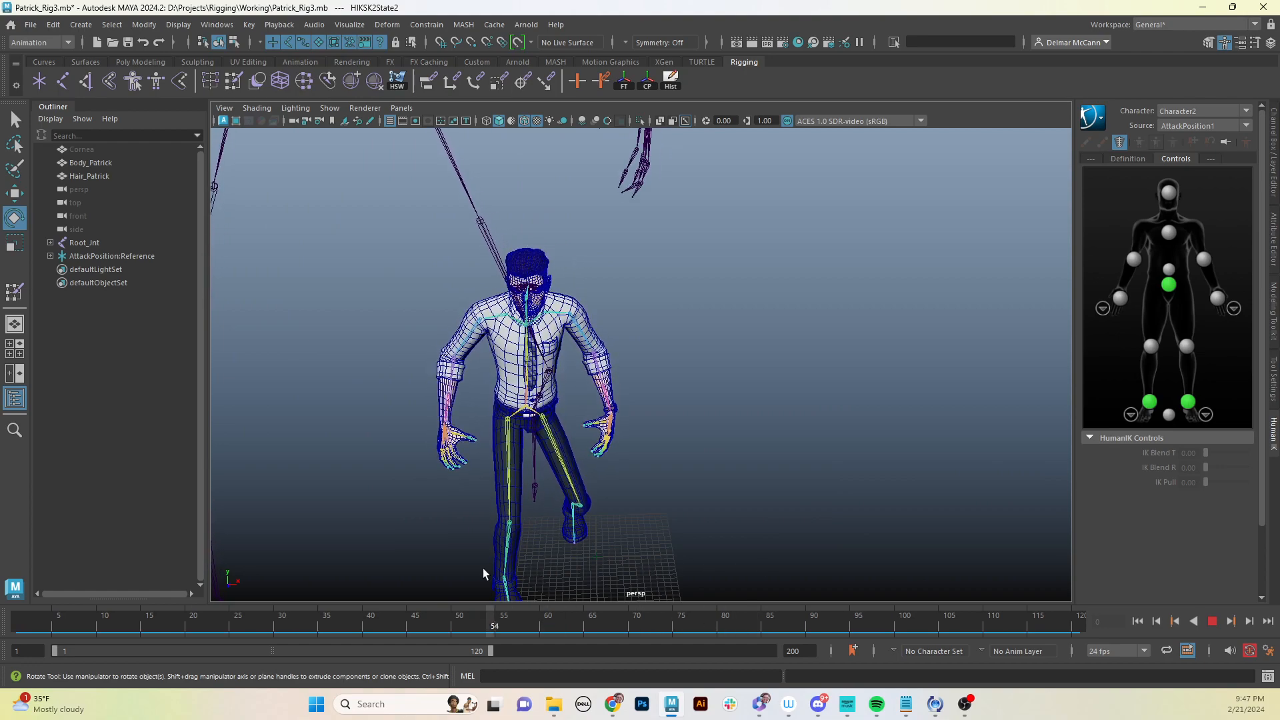
pyautogui.keyDown('alt'); pyautogui.moveTo(657, 498); pyautogui.dragTo(604, 505); pyautogui.keyUp('alt')
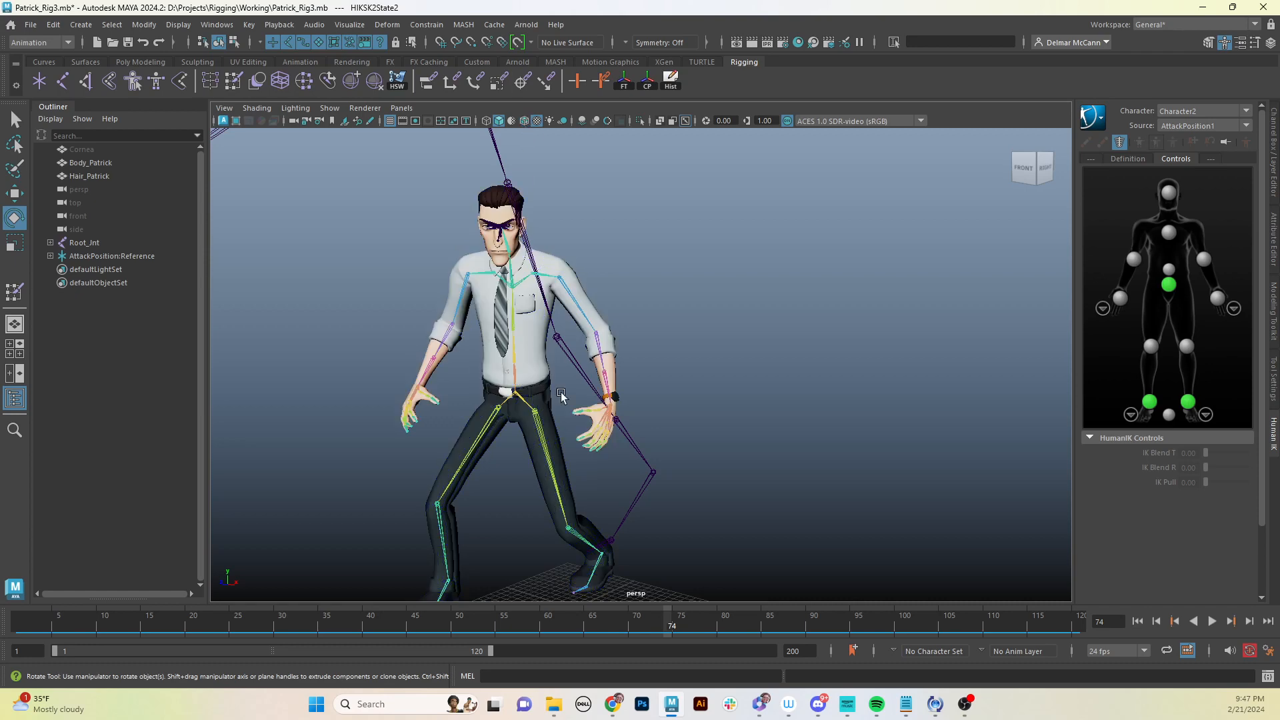
pyautogui.keyDown('alt'); pyautogui.moveTo(561, 396); pyautogui.dragTo(606, 449); pyautogui.keyUp('alt')
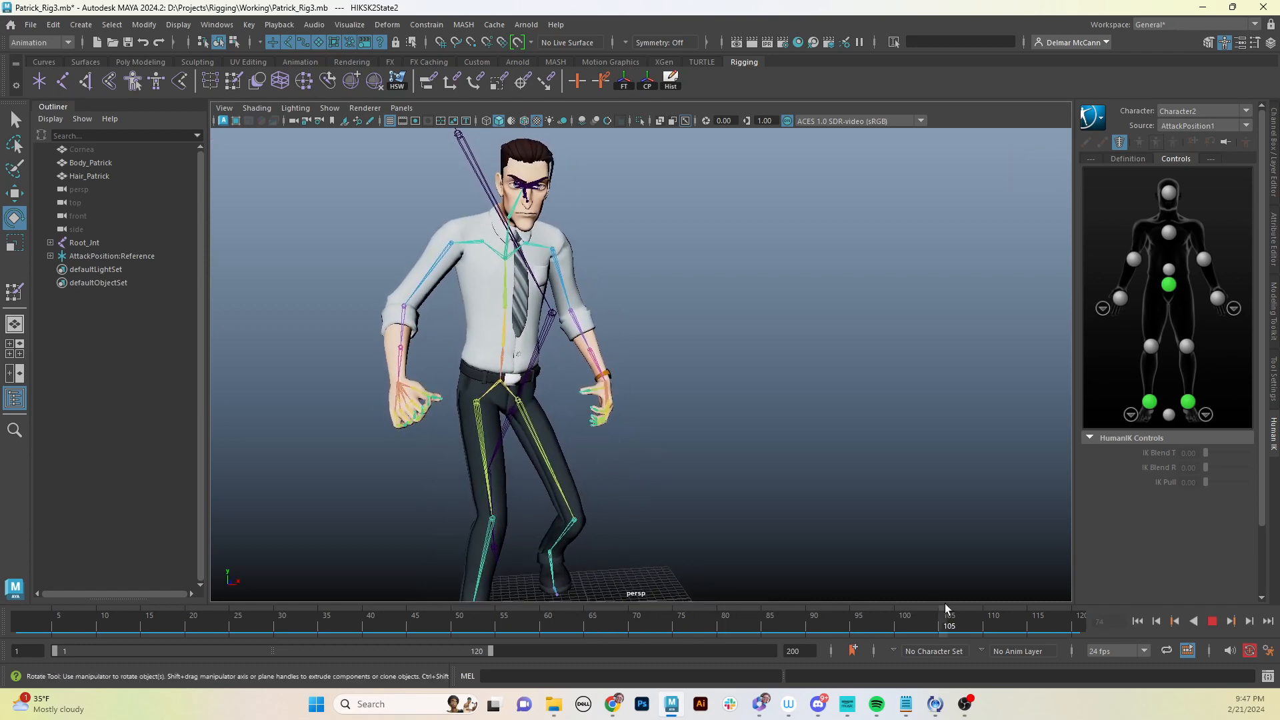
pyautogui.moveTo(851, 612); pyautogui.dragTo(380, 612)
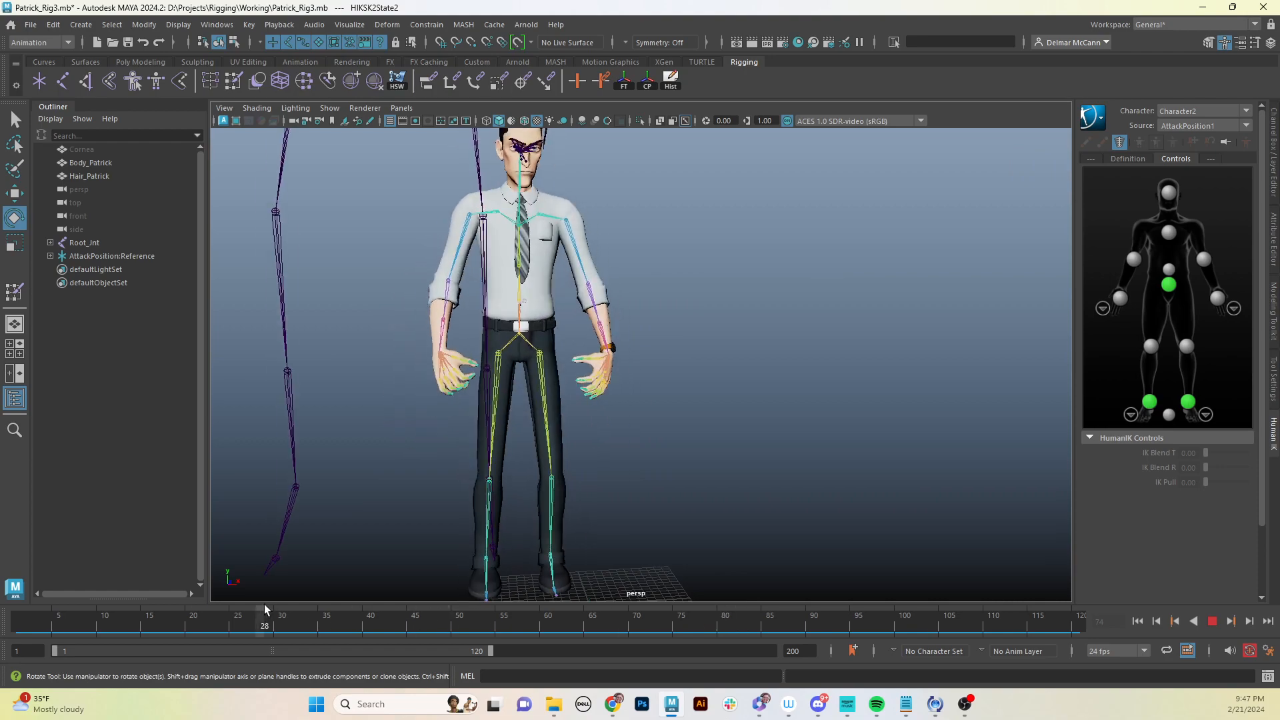
pyautogui.moveTo(265, 608); pyautogui.dragTo(457, 607)
# - Examine the left arm and shoulder deformation up close around frame 50
pyautogui.keyDown('alt'); pyautogui.moveTo(719, 459); pyautogui.dragTo(463, 460); pyautogui.keyUp('alt')
pyautogui.scroll(3, 678, 426)
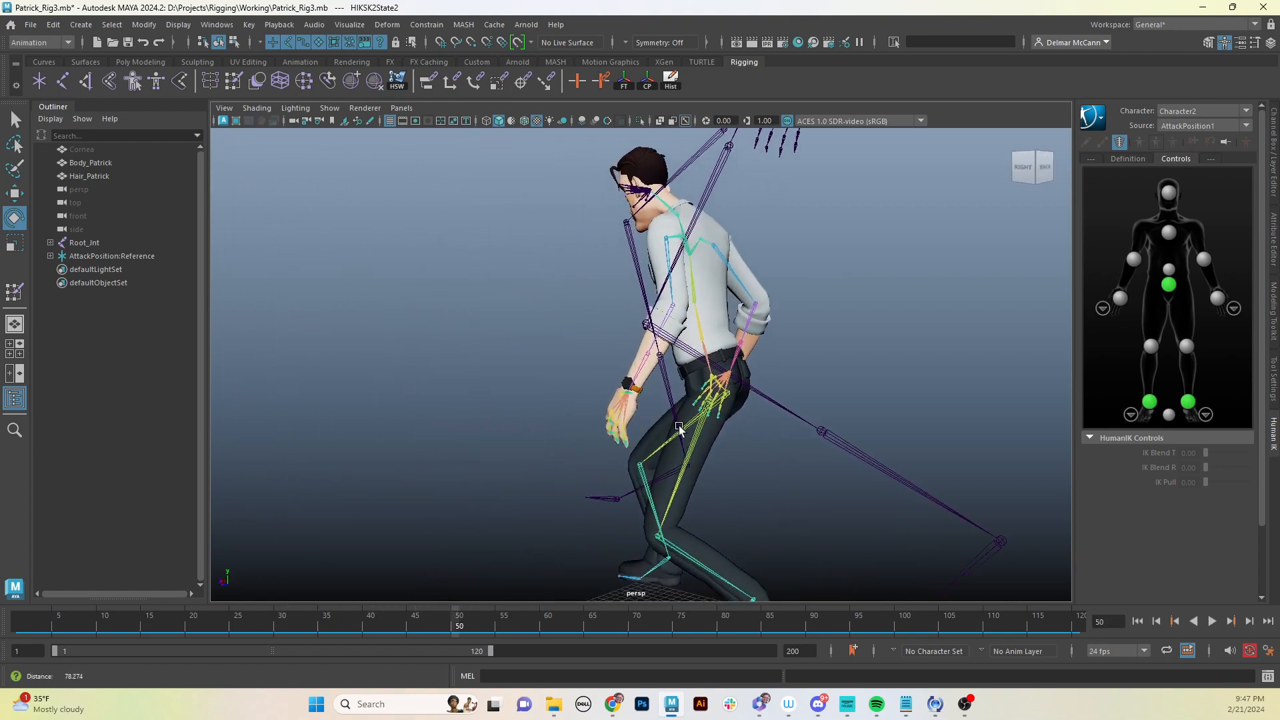
pyautogui.keyDown('alt'); pyautogui.moveTo(608, 433); pyautogui.dragTo(745, 409); pyautogui.keyUp('alt')
pyautogui.keyDown('alt'); pyautogui.moveTo(587, 366); pyautogui.dragTo(590, 428, button='middle'); pyautogui.keyUp('alt')
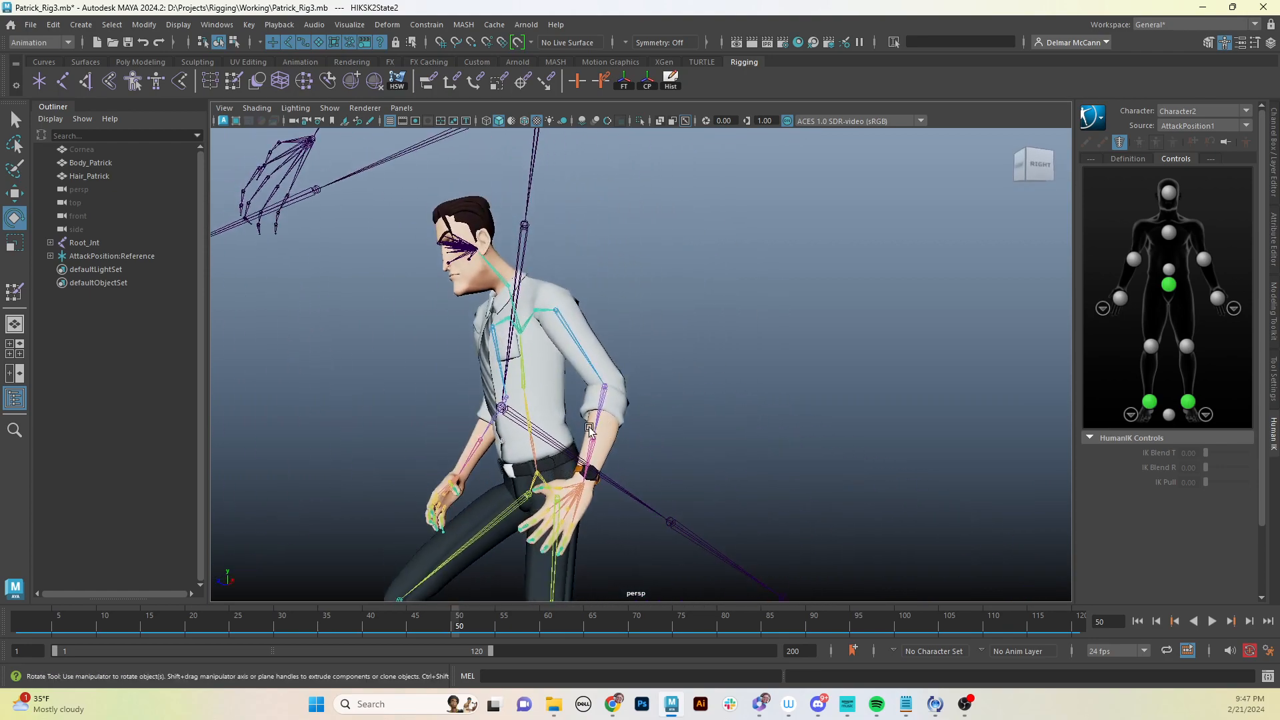
pyautogui.moveTo(589, 430)
pyautogui.keyDown('alt'); pyautogui.mouseDown()
pyautogui.moveTo(437, 442)
pyautogui.moveTo(738, 400)
pyautogui.moveTo(594, 419)
pyautogui.mouseUp(); pyautogui.keyUp('alt')
pyautogui.keyDown('alt'); pyautogui.moveTo(594, 419); pyautogui.dragTo(886, 387, button='right'); pyautogui.keyUp('alt')
pyautogui.moveTo(765, 382)
pyautogui.keyDown('alt'); pyautogui.mouseDown()
pyautogui.moveTo(858, 401)
pyautogui.moveTo(871, 486)
pyautogui.moveTo(854, 426)
pyautogui.moveTo(753, 394)
pyautogui.mouseUp(); pyautogui.keyUp('alt')
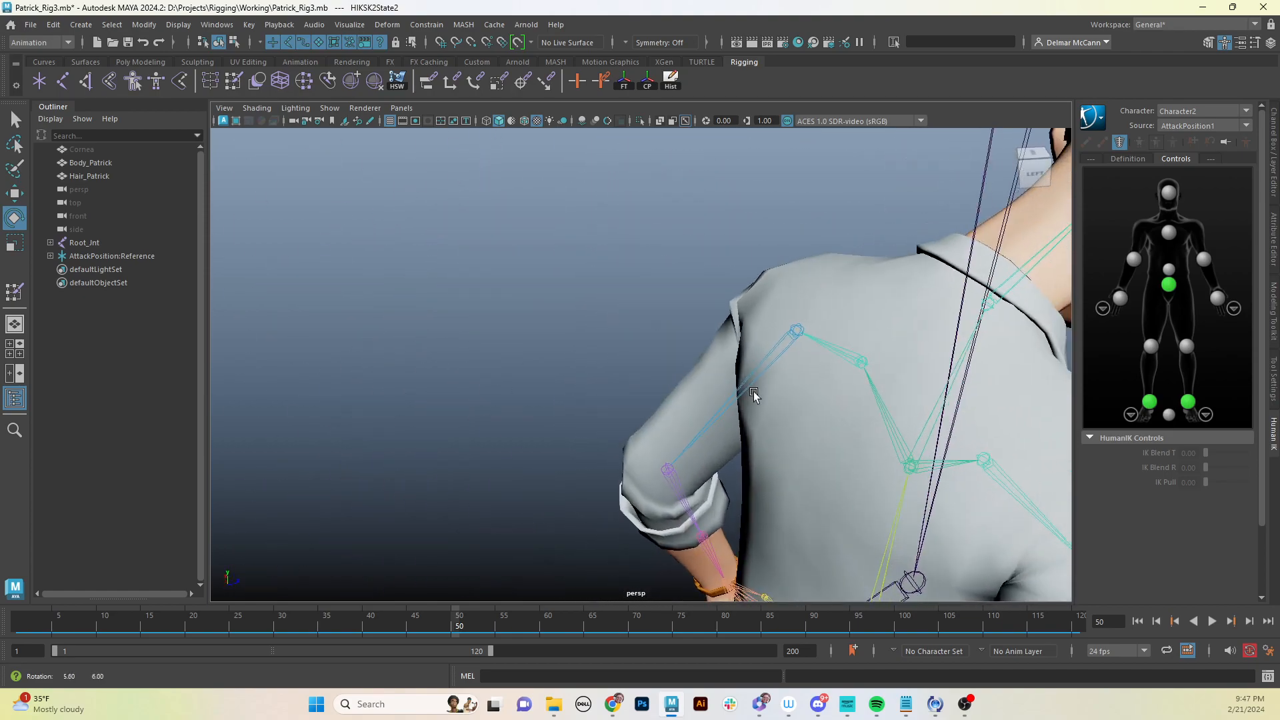
# - Select the Body_Patrick mesh and open the Paint Skin Weights tool settings
pyautogui.click(752, 301)
pyautogui.keyDown('alt'); pyautogui.moveTo(694, 338); pyautogui.dragTo(961, 324); pyautogui.keyUp('alt')
pyautogui.keyDown('alt'); pyautogui.moveTo(726, 320); pyautogui.dragTo(721, 375, button='middle'); pyautogui.keyUp('alt')
pyautogui.keyDown('alt'); pyautogui.moveTo(721, 375); pyautogui.dragTo(778, 399); pyautogui.keyUp('alt')
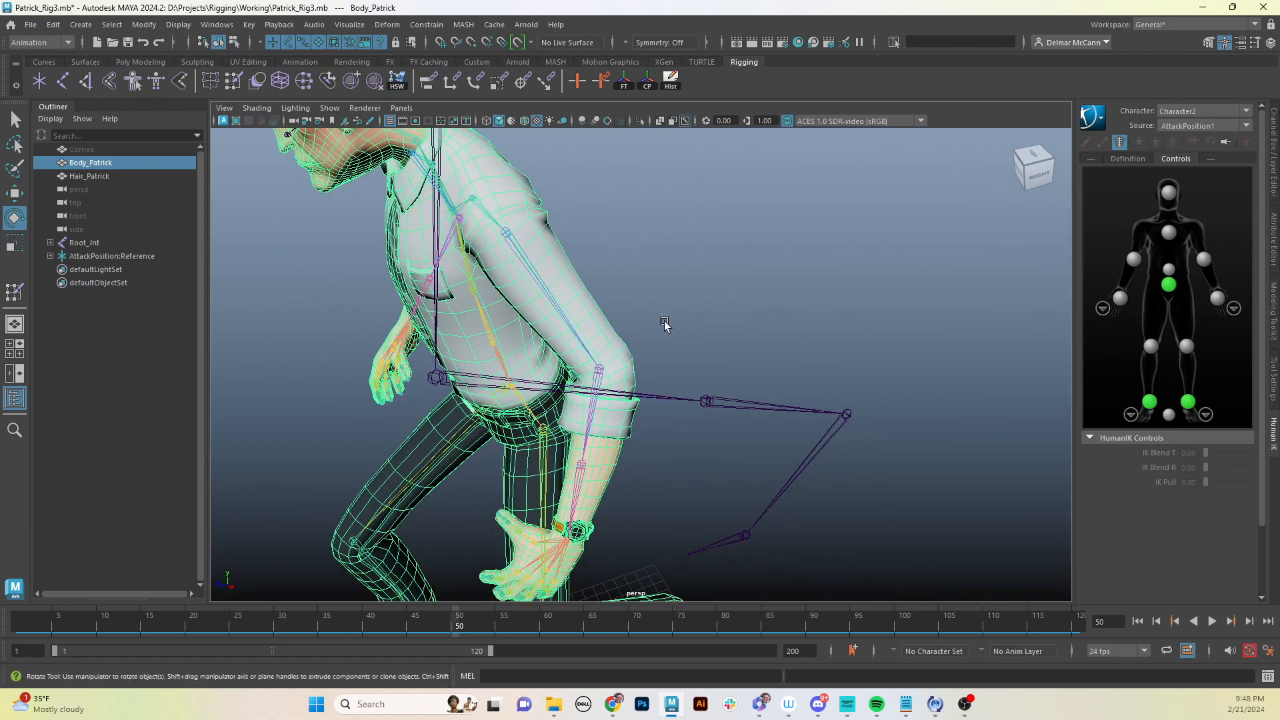
pyautogui.keyDown('alt'); pyautogui.moveTo(550, 316); pyautogui.dragTo(579, 421, button='middle'); pyautogui.keyUp('alt')
pyautogui.keyDown('alt'); pyautogui.moveTo(578, 421); pyautogui.dragTo(692, 426, button='right'); pyautogui.keyUp('alt')
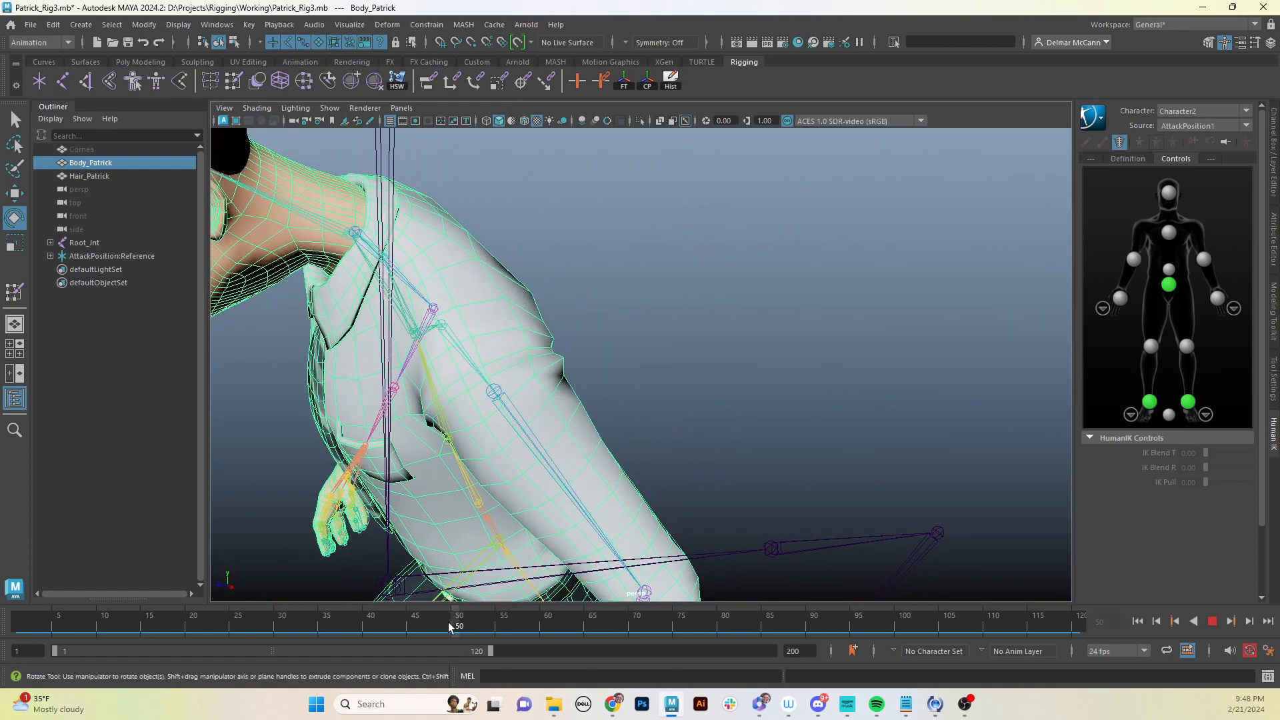
pyautogui.moveTo(450, 627)
pyautogui.mouseDown()
pyautogui.moveTo(376, 627)
pyautogui.moveTo(472, 620)
pyautogui.mouseUp()
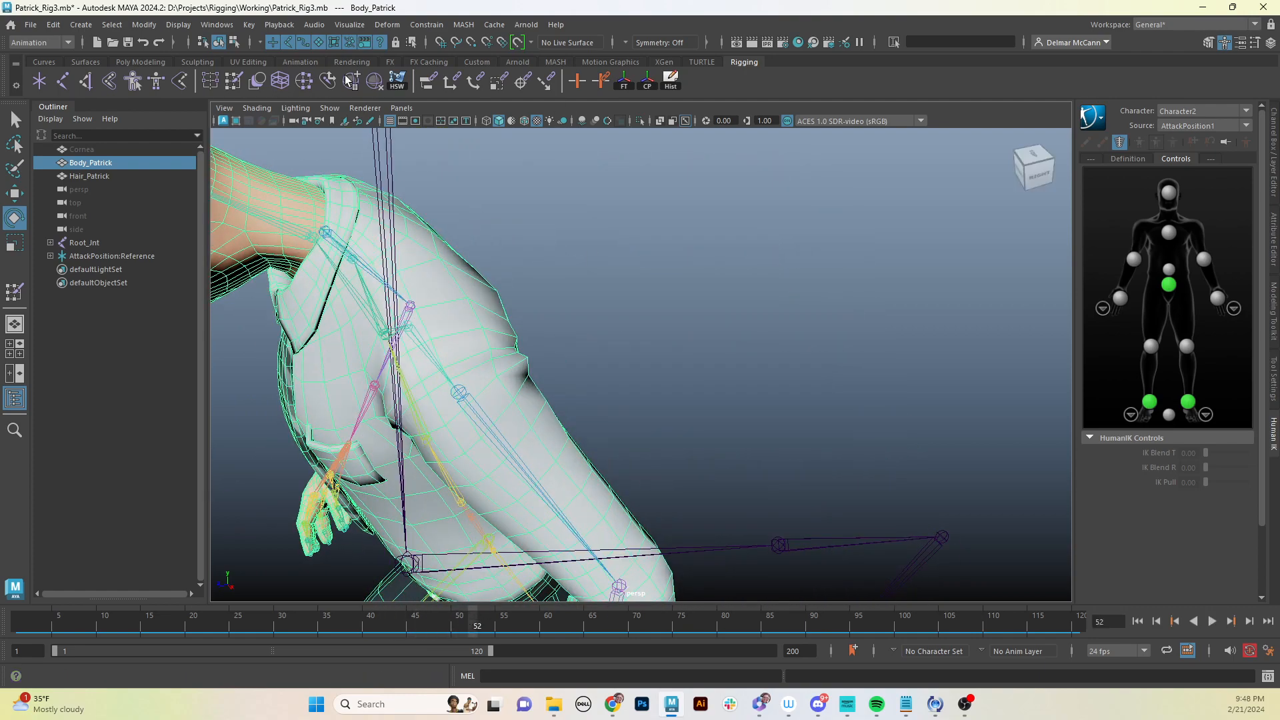
pyautogui.click(234, 84)
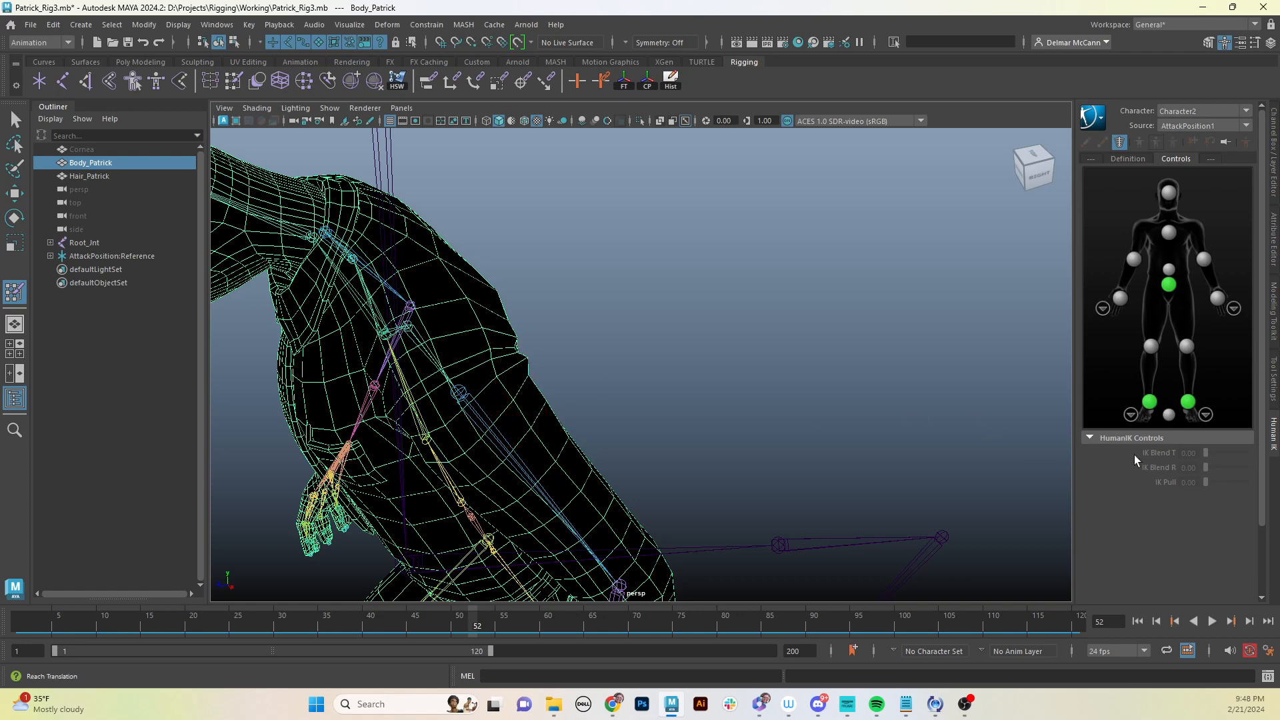
pyautogui.click(1275, 383)
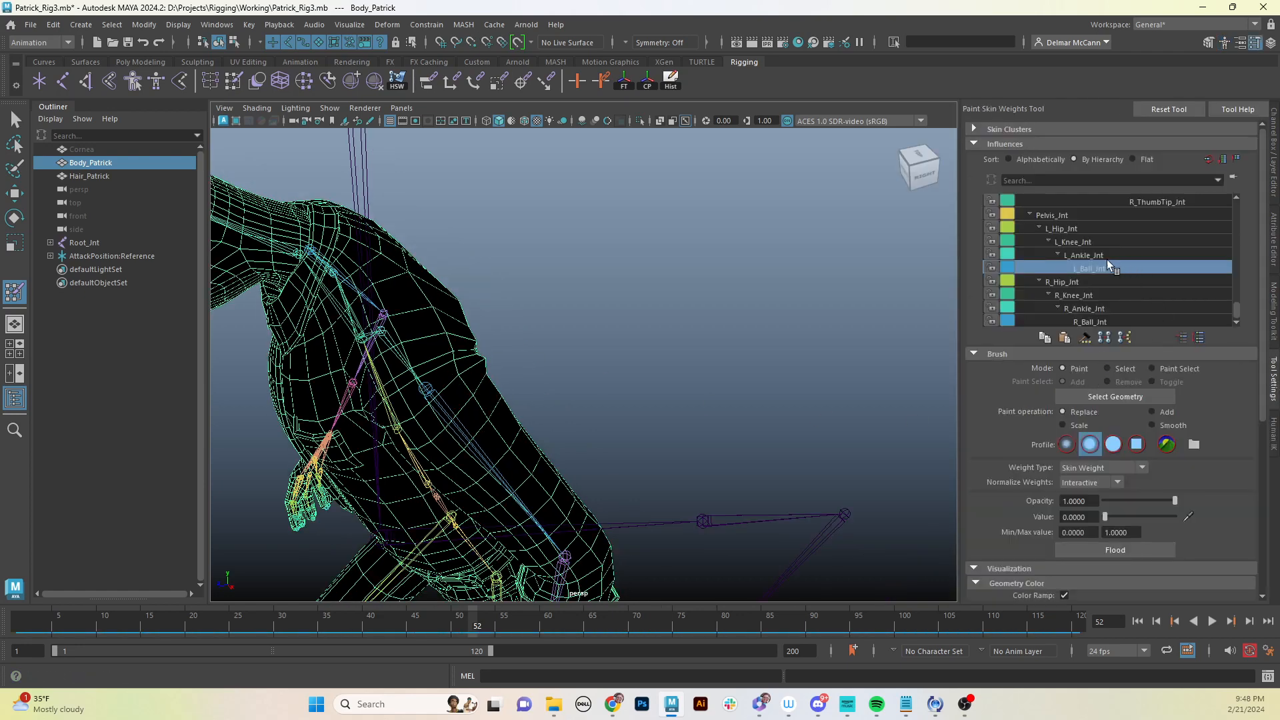
# - Inspect the skin weights of the back, clavicle, shoulder, elbow and forearm influences, ending on L_Shoulder_Jnt
pyautogui.moveTo(1237, 309); pyautogui.dragTo(1234, 207)
pyautogui.click(1110, 242)
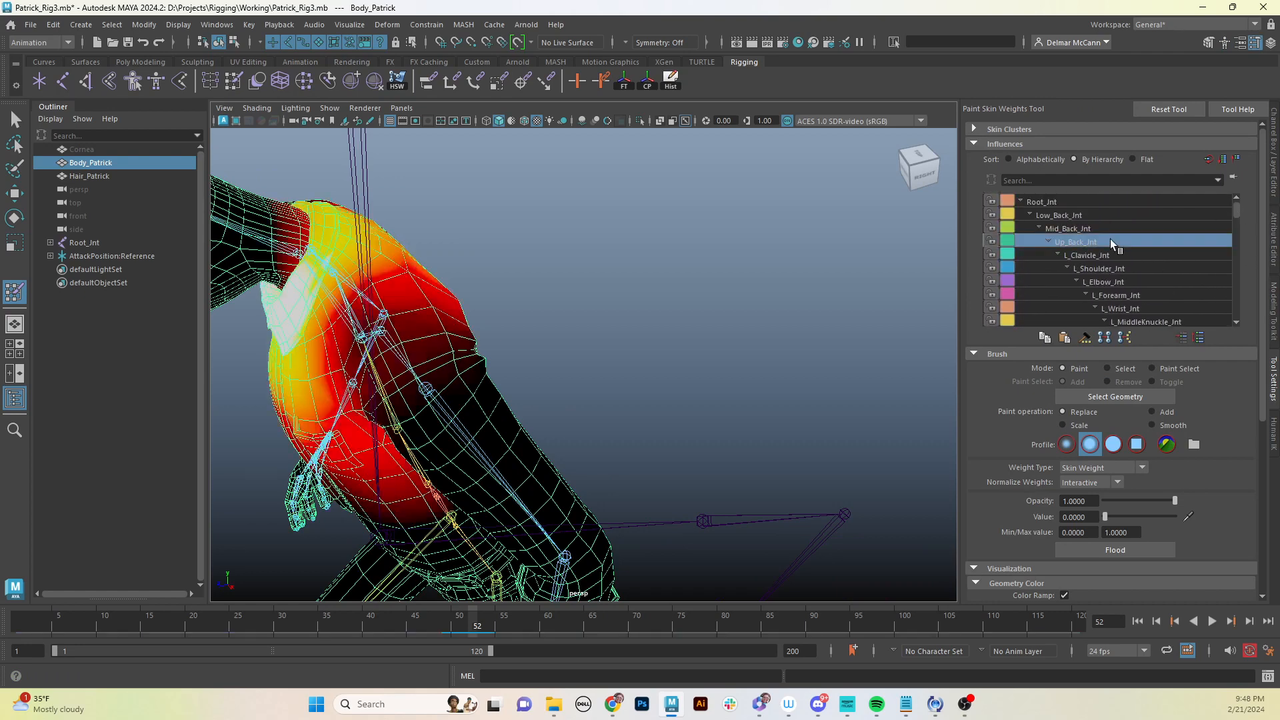
pyautogui.click(1109, 256)
pyautogui.click(1114, 267)
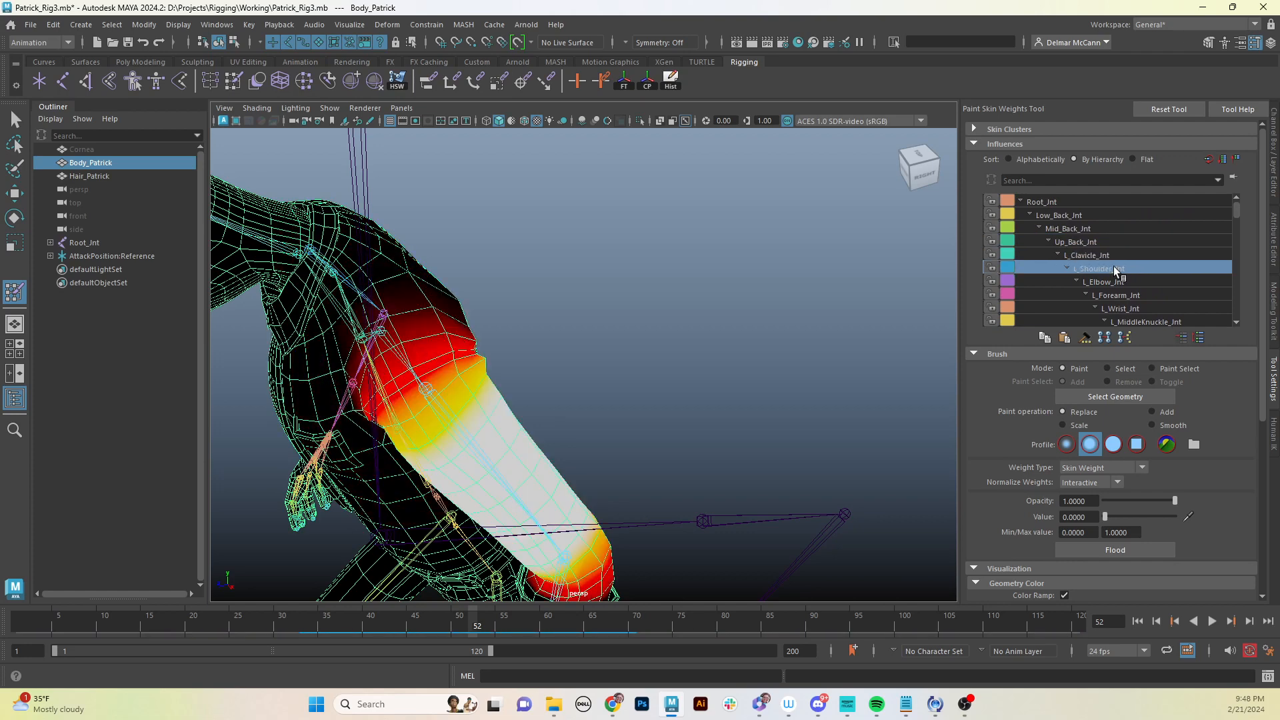
pyautogui.click(1113, 281)
pyautogui.click(1118, 296)
pyautogui.click(1110, 280)
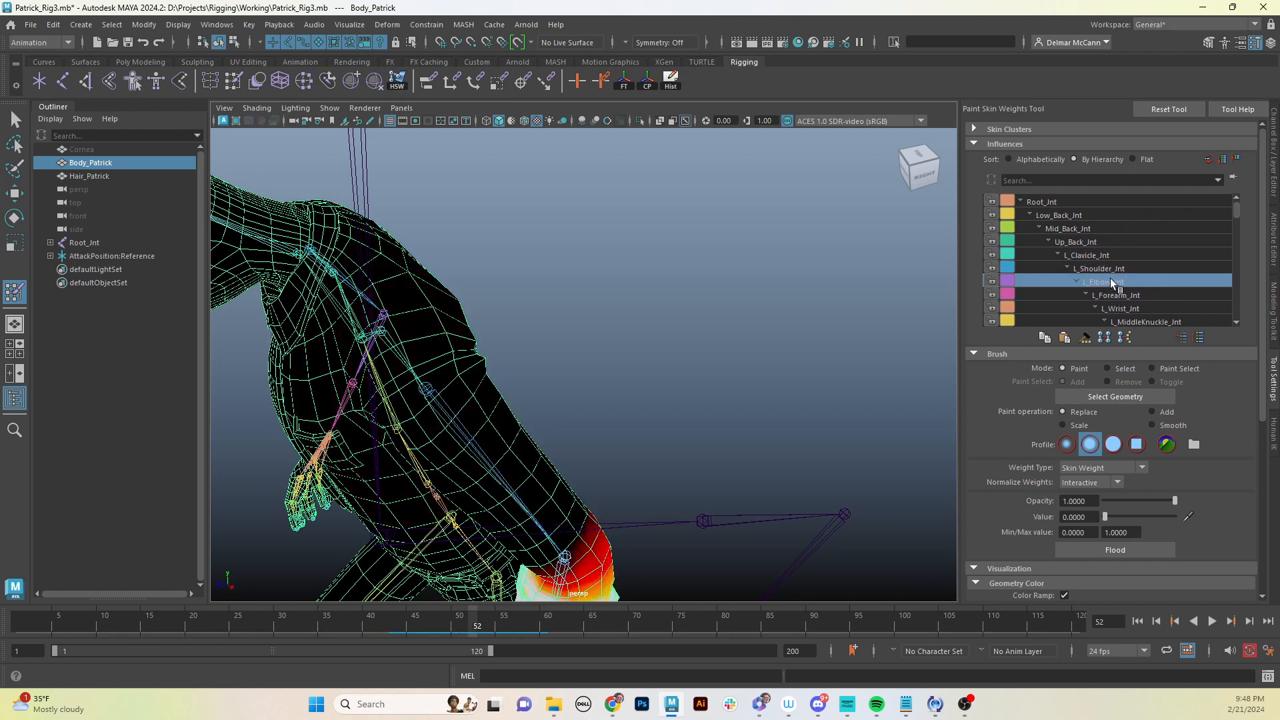
pyautogui.click(1106, 268)
# - Scrub the animation while checking the left shoulder's weight distribution from different angles
pyautogui.keyDown('alt'); pyautogui.moveTo(665, 374); pyautogui.dragTo(714, 343); pyautogui.keyUp('alt')
pyautogui.keyDown('alt'); pyautogui.moveTo(714, 342); pyautogui.dragTo(645, 256, button='middle'); pyautogui.keyUp('alt')
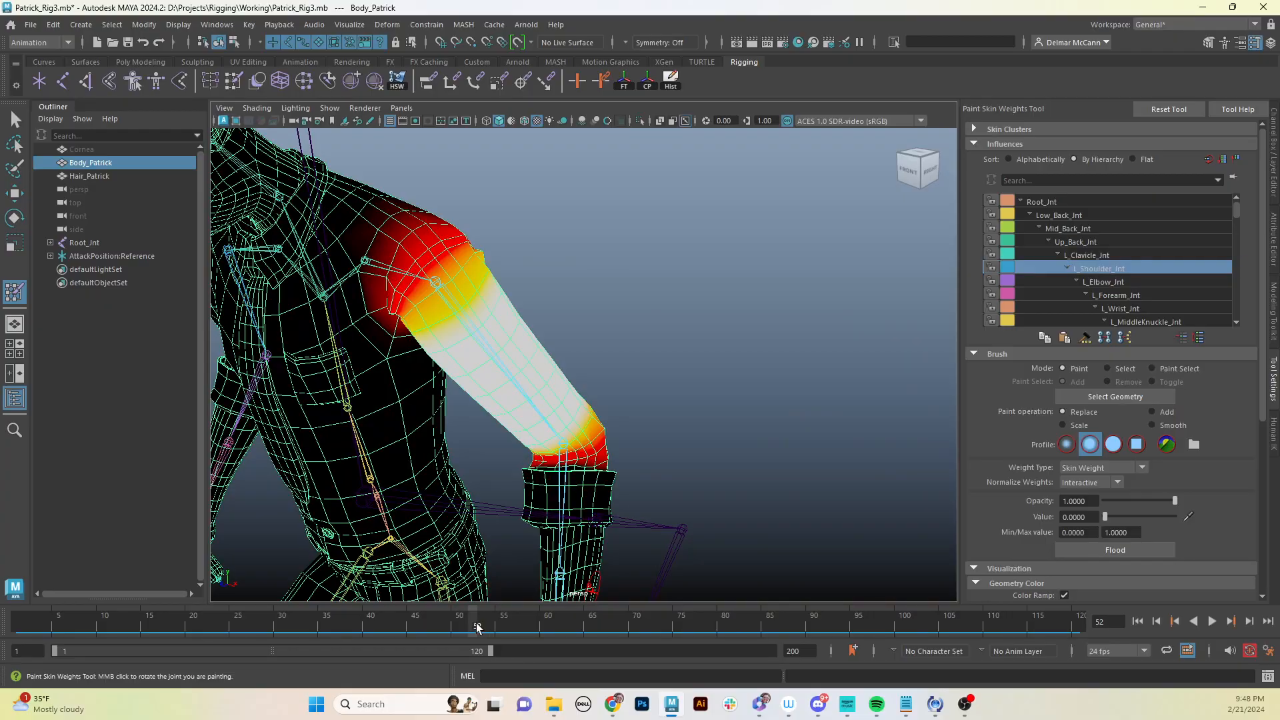
pyautogui.moveTo(477, 626); pyautogui.dragTo(444, 598)
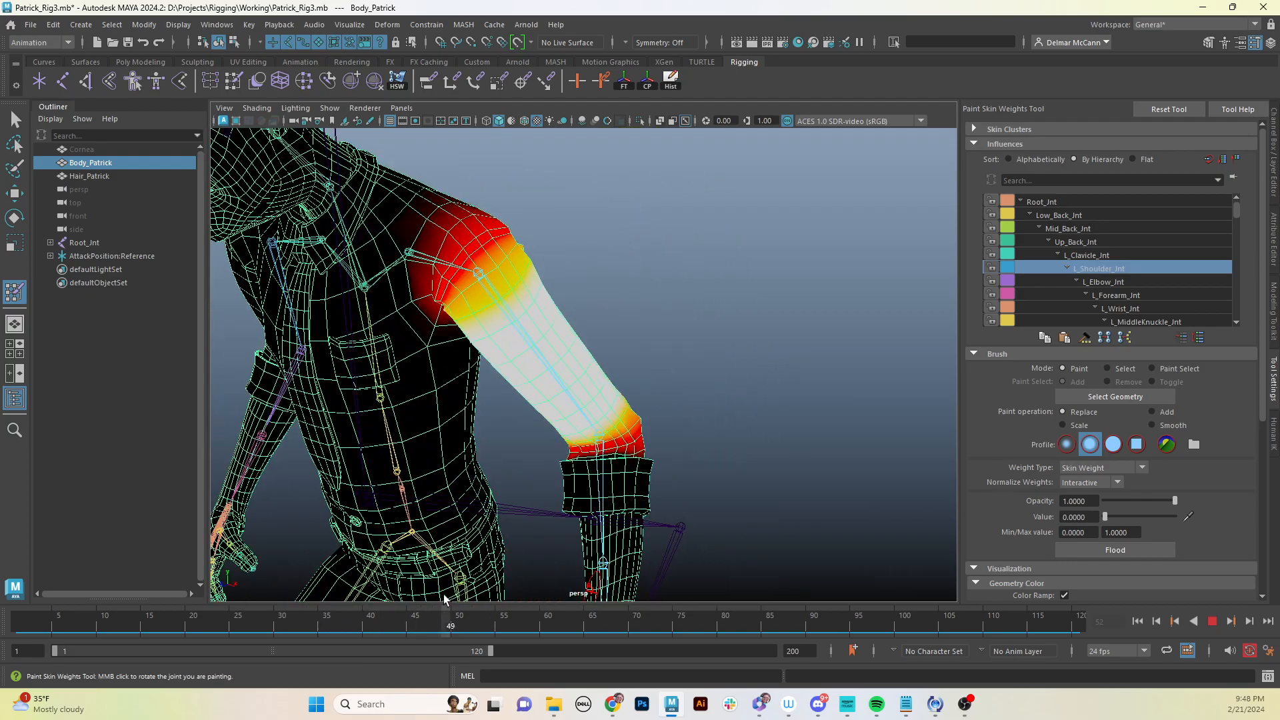
pyautogui.keyDown('alt'); pyautogui.moveTo(618, 510); pyautogui.dragTo(735, 386); pyautogui.keyUp('alt')
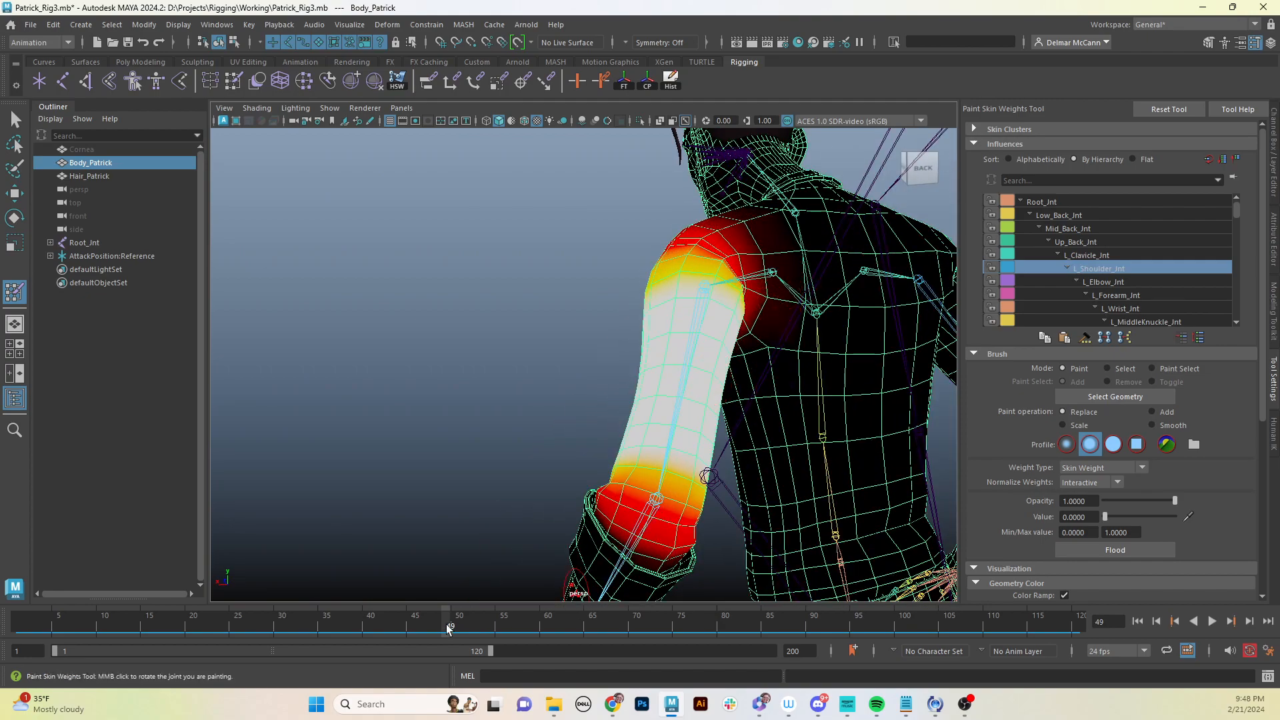
pyautogui.moveTo(446, 624)
pyautogui.mouseDown()
pyautogui.moveTo(599, 613)
pyautogui.moveTo(298, 624)
pyautogui.moveTo(467, 624)
pyautogui.mouseUp()
pyautogui.moveTo(466, 451)
pyautogui.keyDown('alt'); pyautogui.mouseDown()
pyautogui.moveTo(711, 446)
pyautogui.moveTo(467, 475)
pyautogui.moveTo(578, 429)
pyautogui.moveTo(609, 431)
pyautogui.moveTo(396, 456)
pyautogui.moveTo(460, 374)
pyautogui.mouseUp(); pyautogui.keyUp('alt')
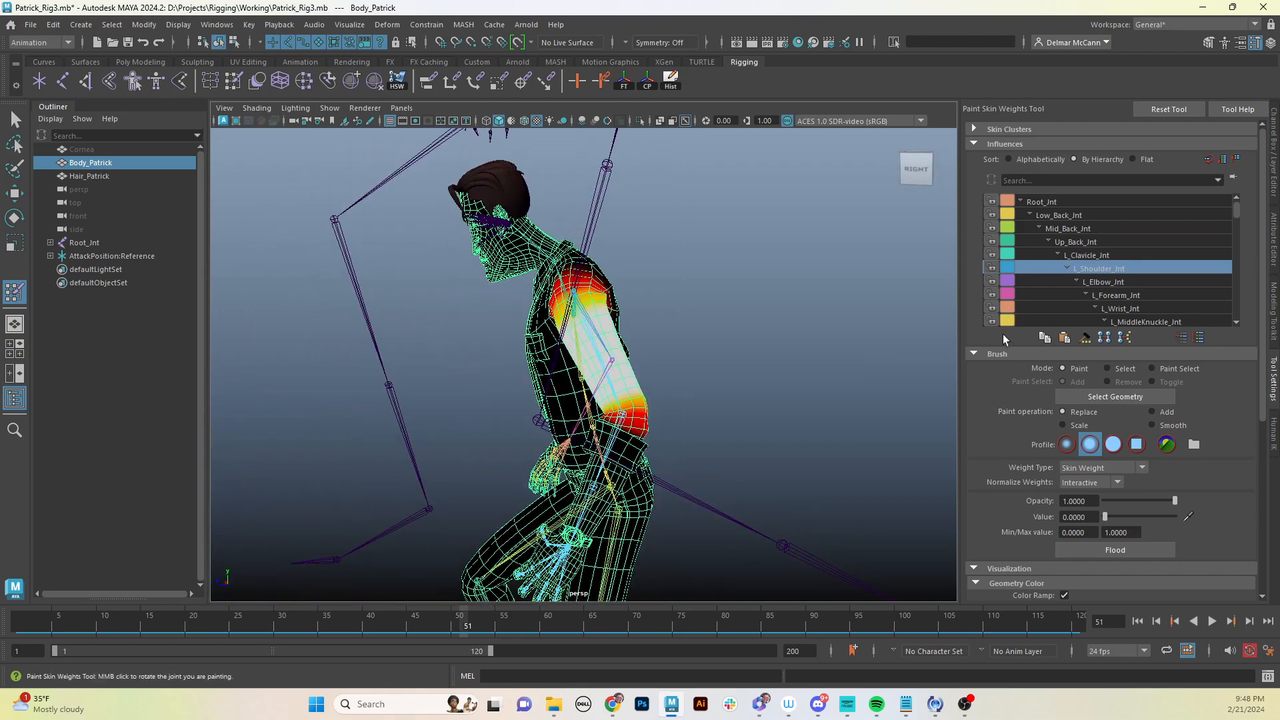
# - Switch back to the Select tool and HumanIK controls, then review the animated character from front and side
pyautogui.press('q')
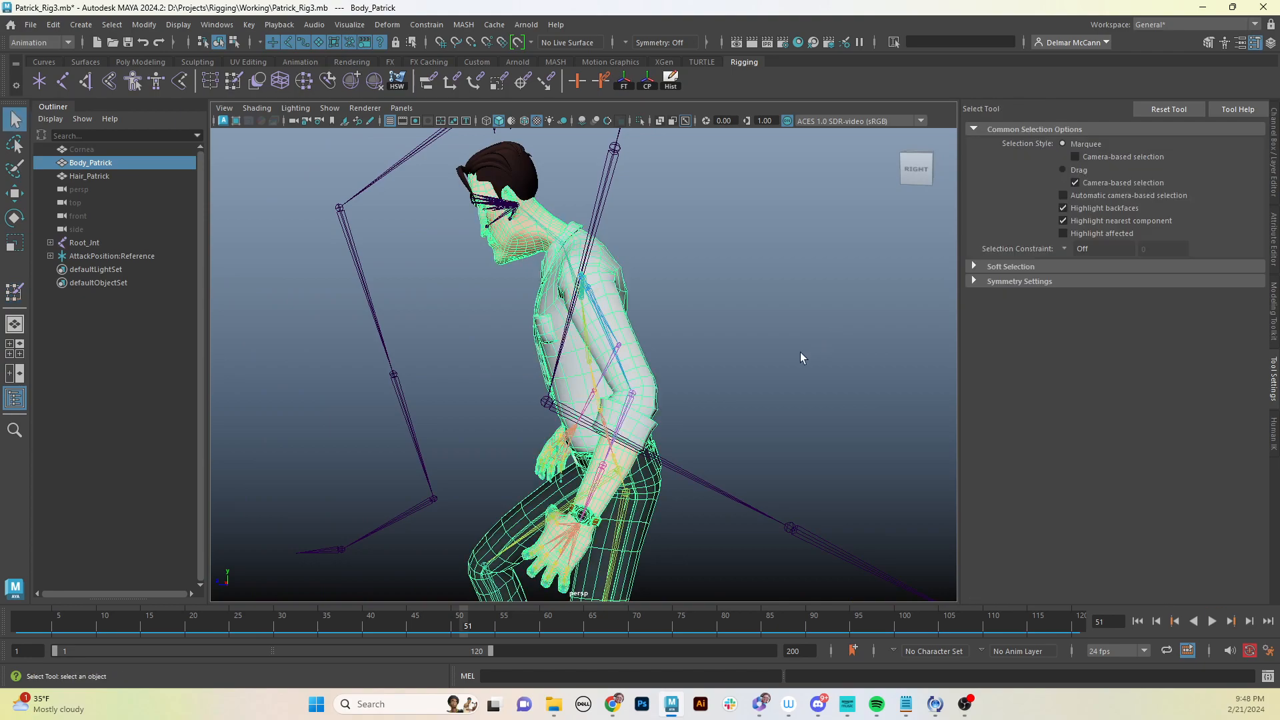
pyautogui.keyDown('alt'); pyautogui.moveTo(800, 353); pyautogui.dragTo(577, 520); pyautogui.keyUp('alt')
pyautogui.click(1274, 430)
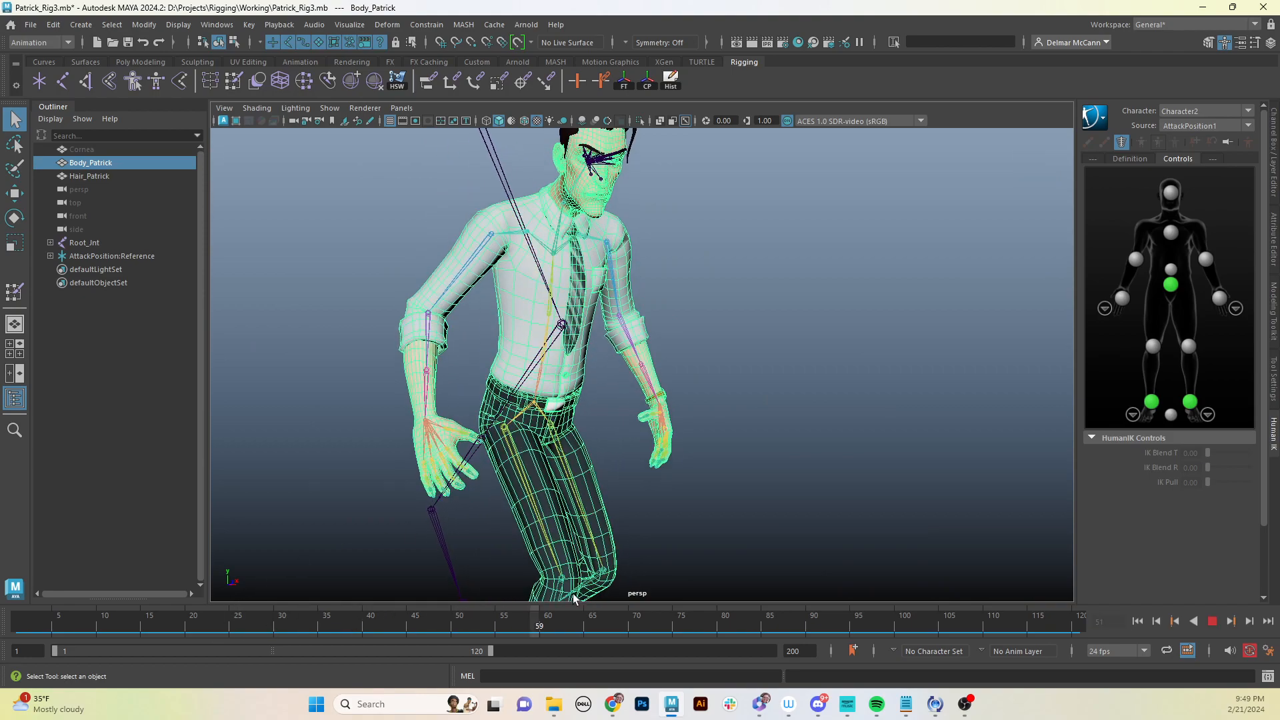
pyautogui.keyDown('alt'); pyautogui.moveTo(810, 383); pyautogui.dragTo(754, 390); pyautogui.keyUp('alt')
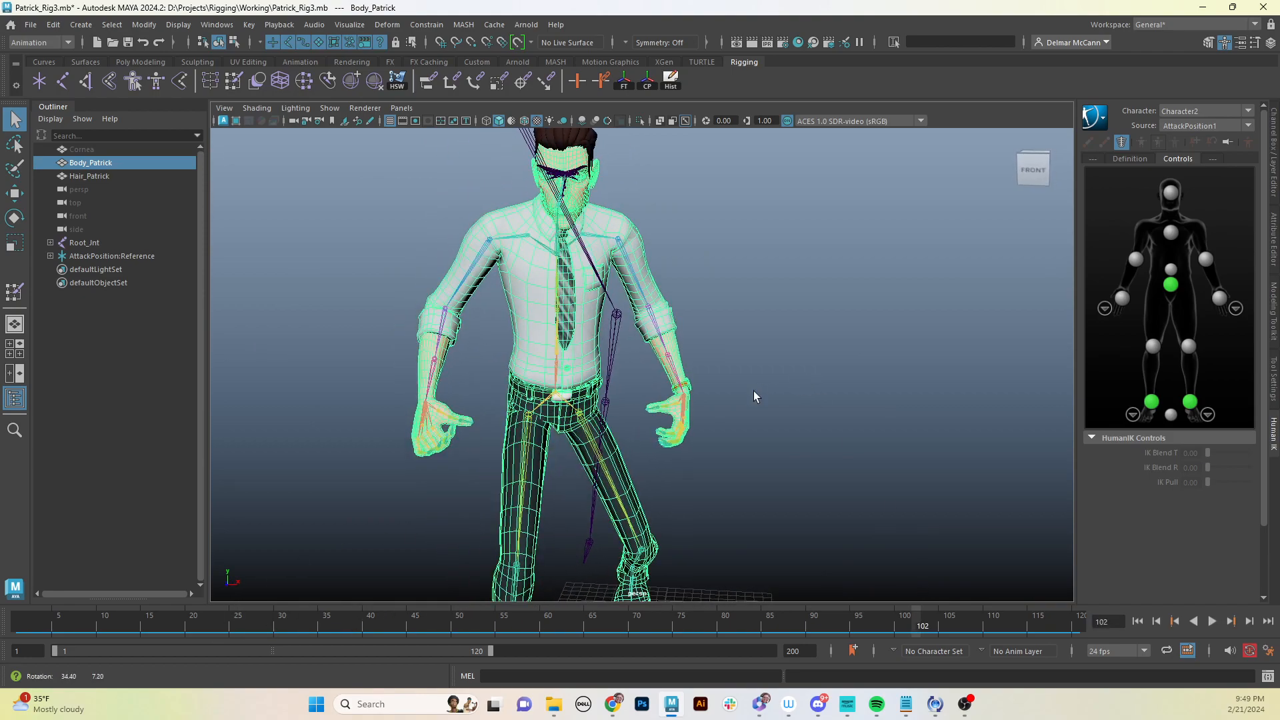
pyautogui.click(720, 229)
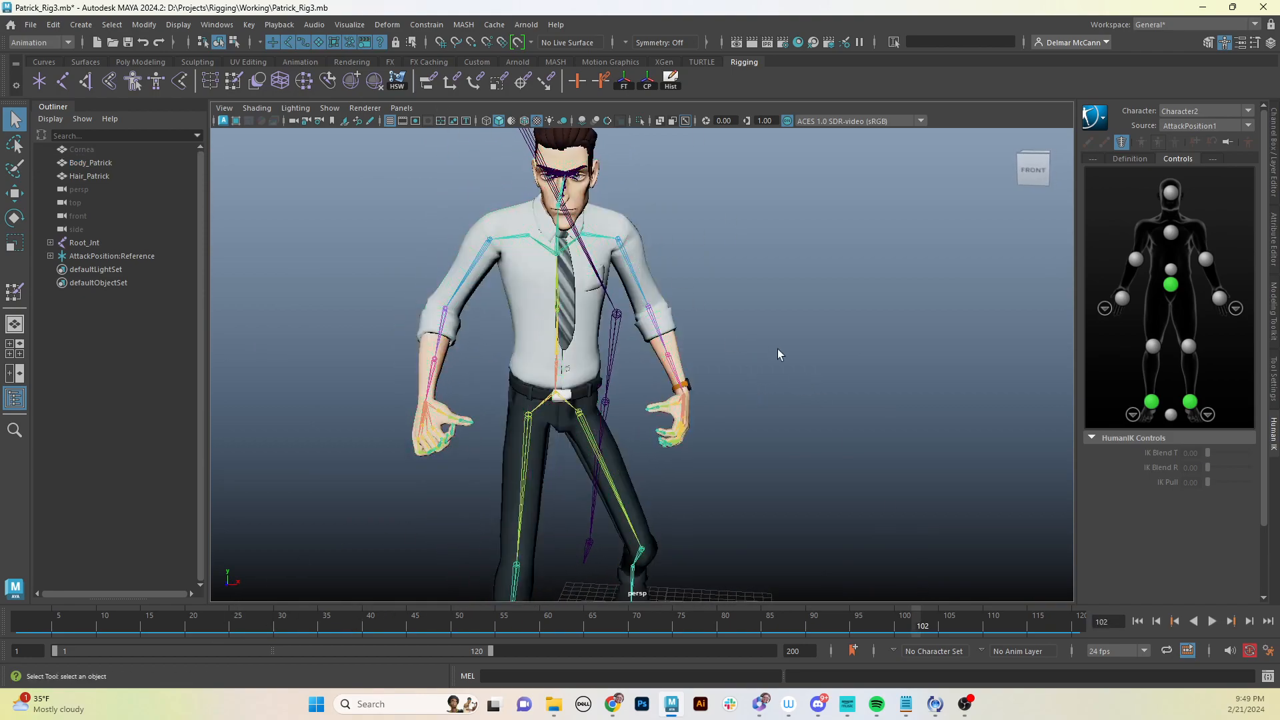
pyautogui.keyDown('alt'); pyautogui.moveTo(792, 337); pyautogui.dragTo(761, 378); pyautogui.keyUp('alt')
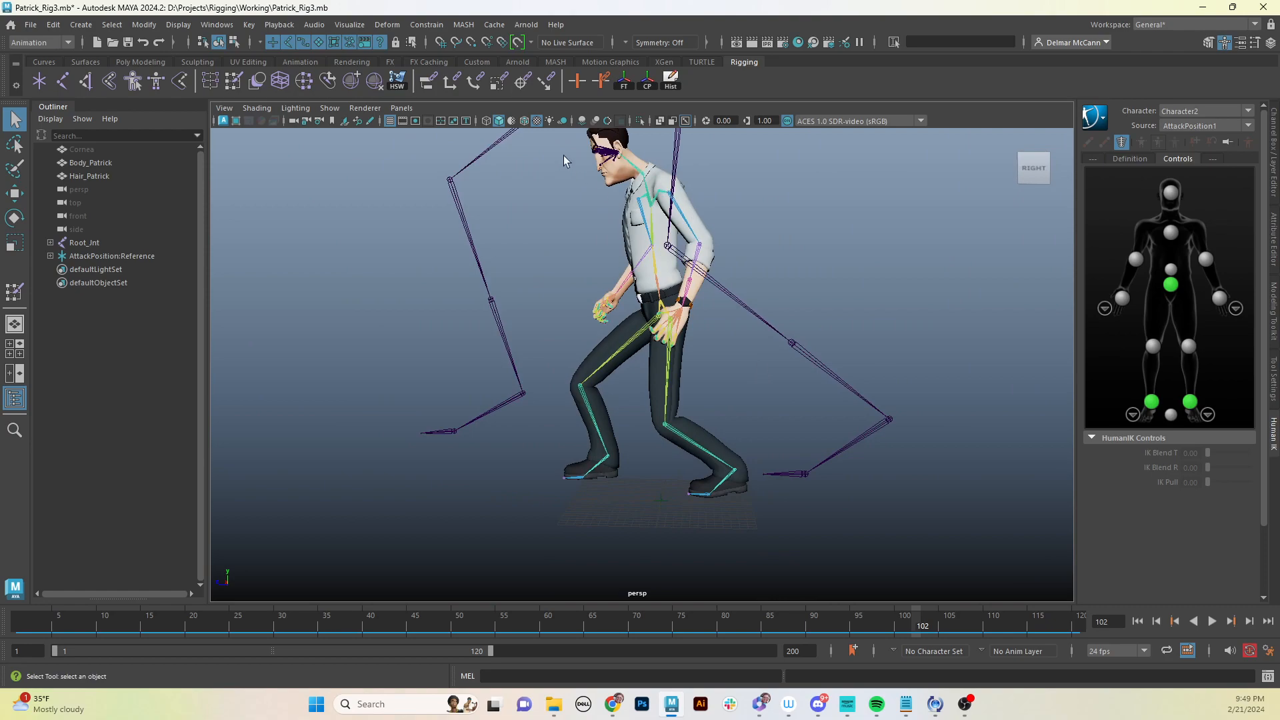
# - Turn on wireframe-on-shaded display, widen the playback range on the time slider and play the animation
pyautogui.click(523, 122)
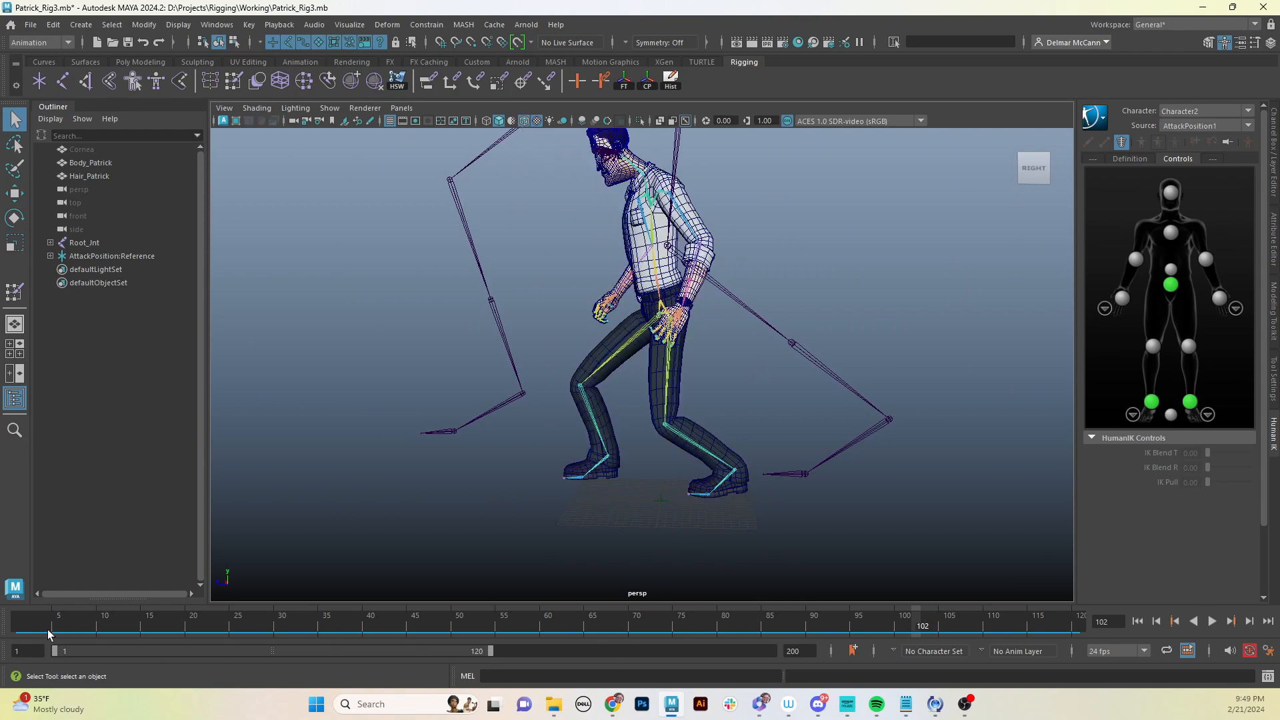
pyautogui.moveTo(47, 629)
pyautogui.mouseDown()
pyautogui.moveTo(829, 625)
pyautogui.moveTo(1080, 645)
pyautogui.mouseUp()
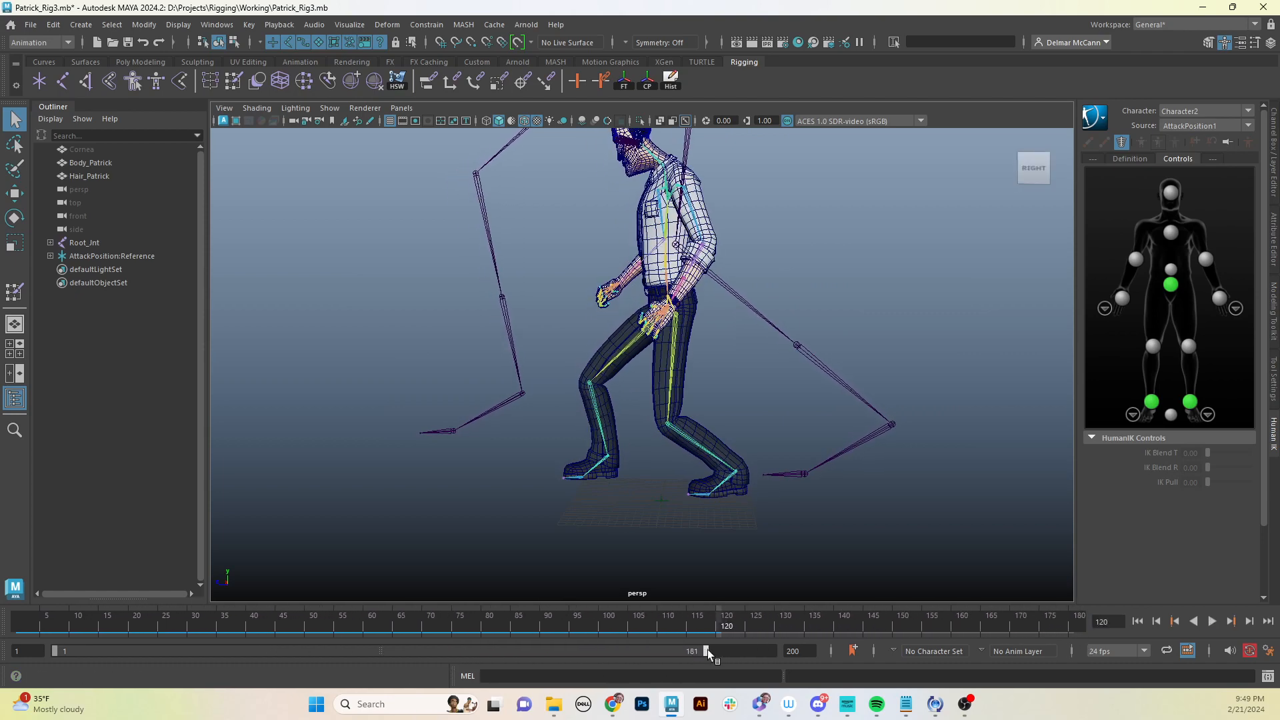
pyautogui.hotkey('alt', 'v')
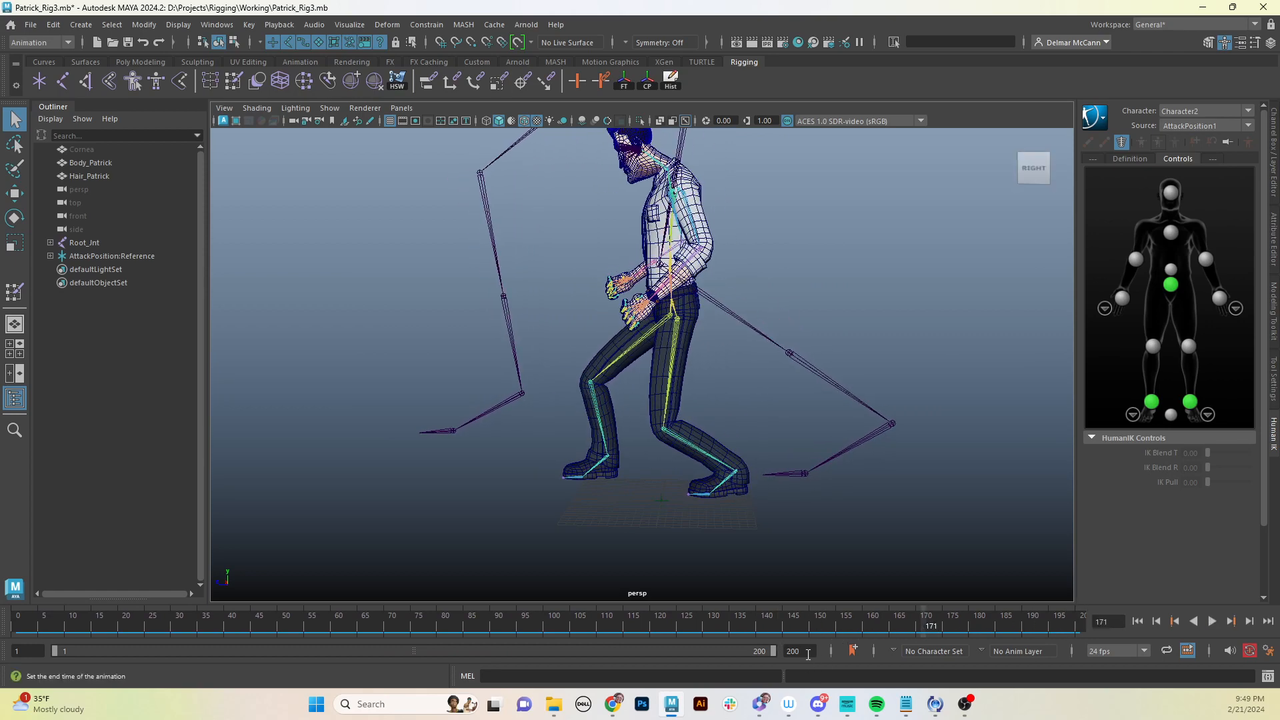
# - Set the animation end time to 500, extend the playback range to about 492 frames and play it
pyautogui.write('500')
pyautogui.press('Return')
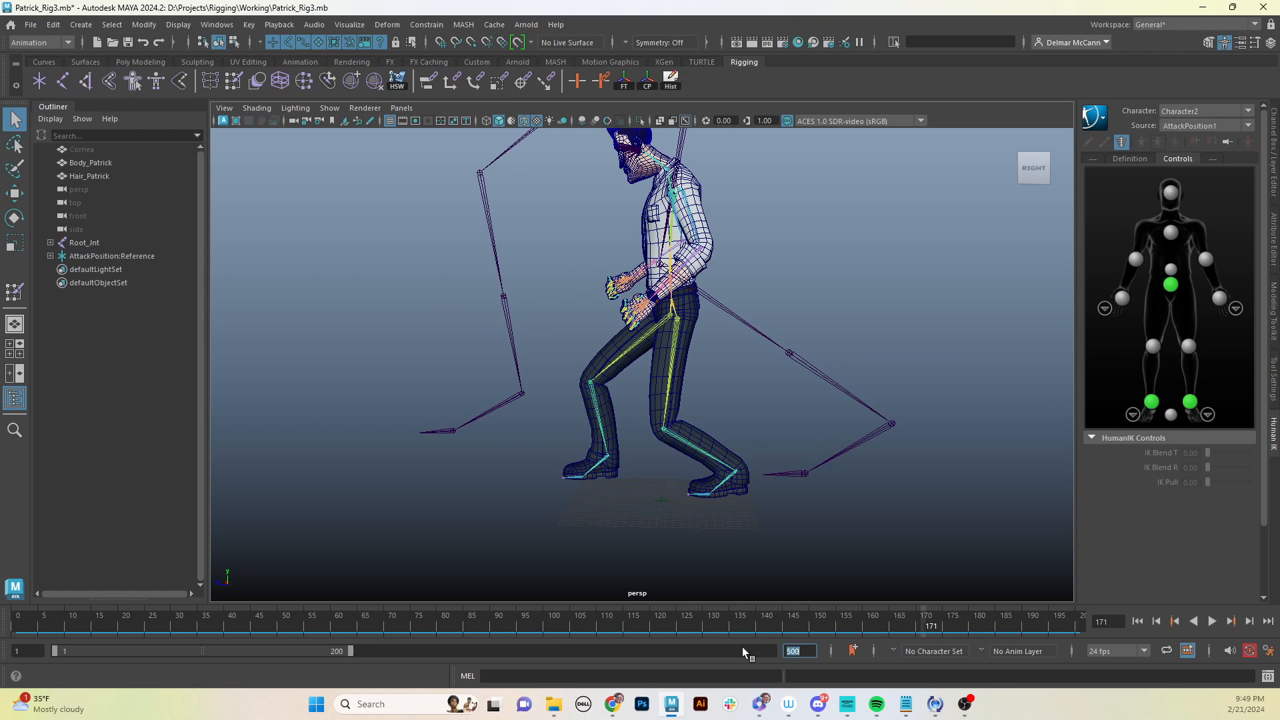
pyautogui.moveTo(349, 651); pyautogui.dragTo(751, 656)
pyautogui.hotkey('alt', 'v')
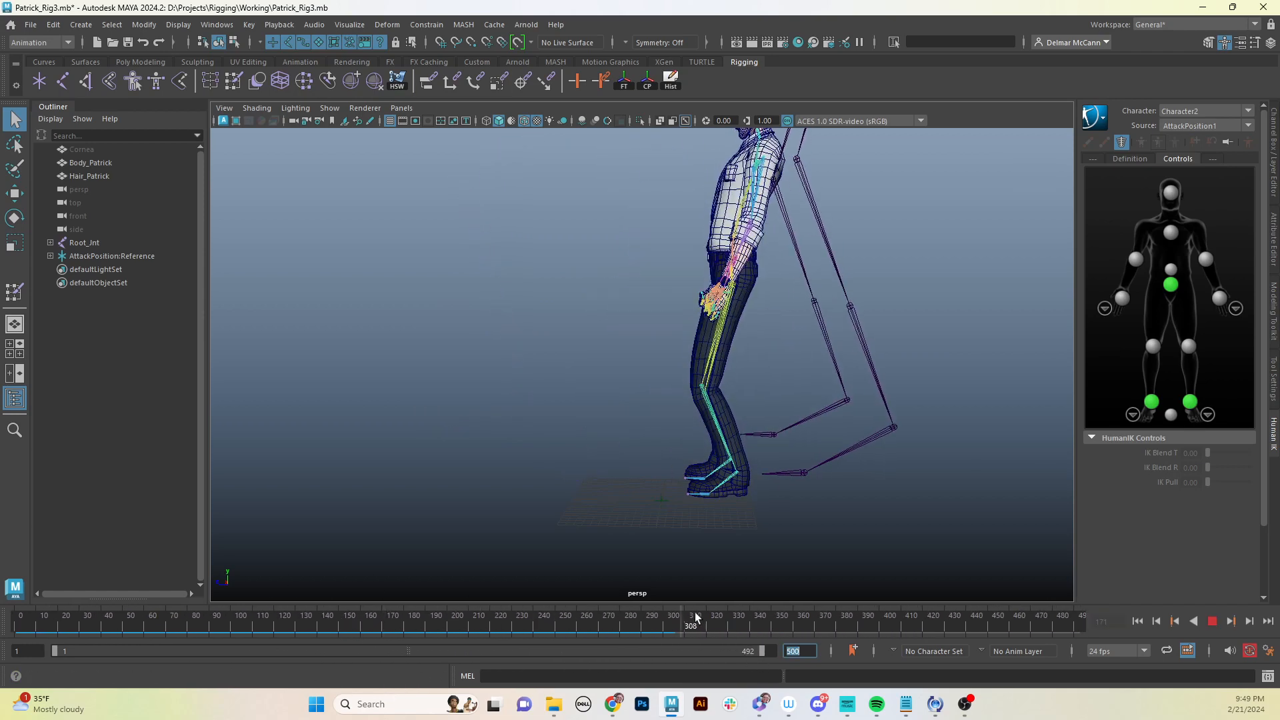
# - Scrub the timeline and orbit around the character to review the retargeted motion
pyautogui.moveTo(517, 628); pyautogui.dragTo(595, 622)
pyautogui.keyDown('alt'); pyautogui.moveTo(667, 526); pyautogui.dragTo(566, 534); pyautogui.keyUp('alt')
pyautogui.hotkey('alt', 'v')
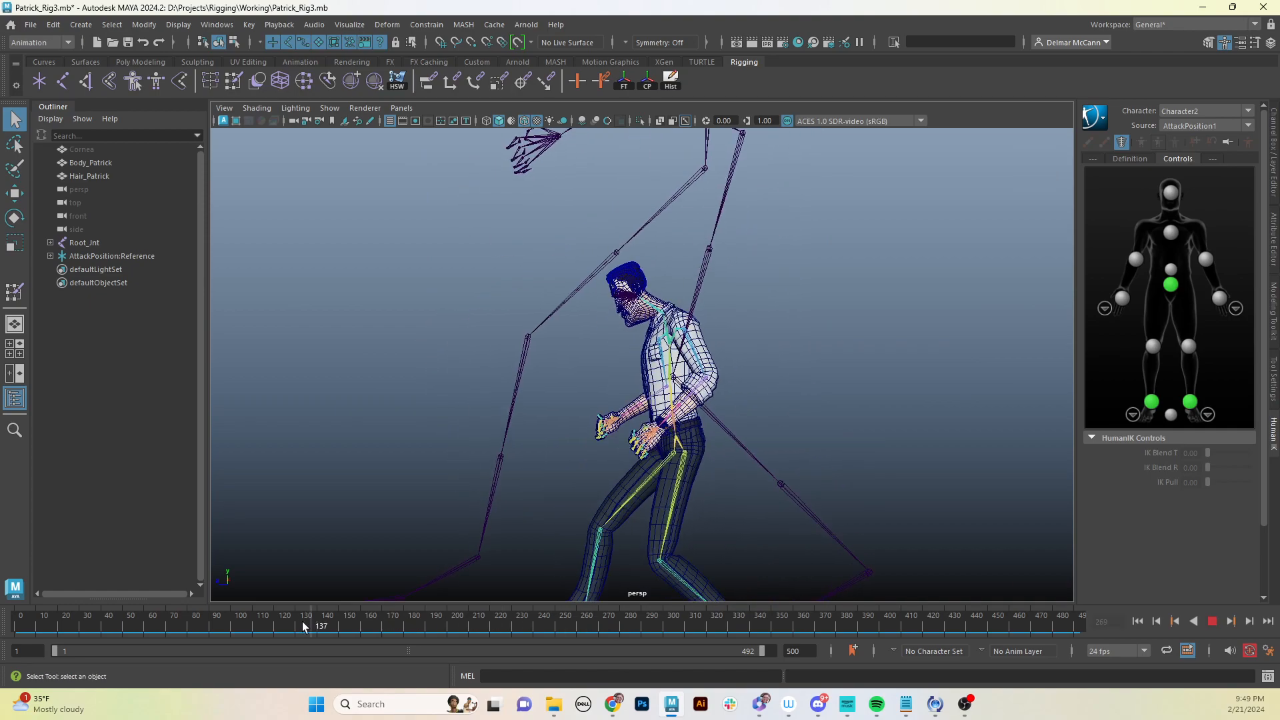
pyautogui.moveTo(111, 618); pyautogui.dragTo(343, 633)
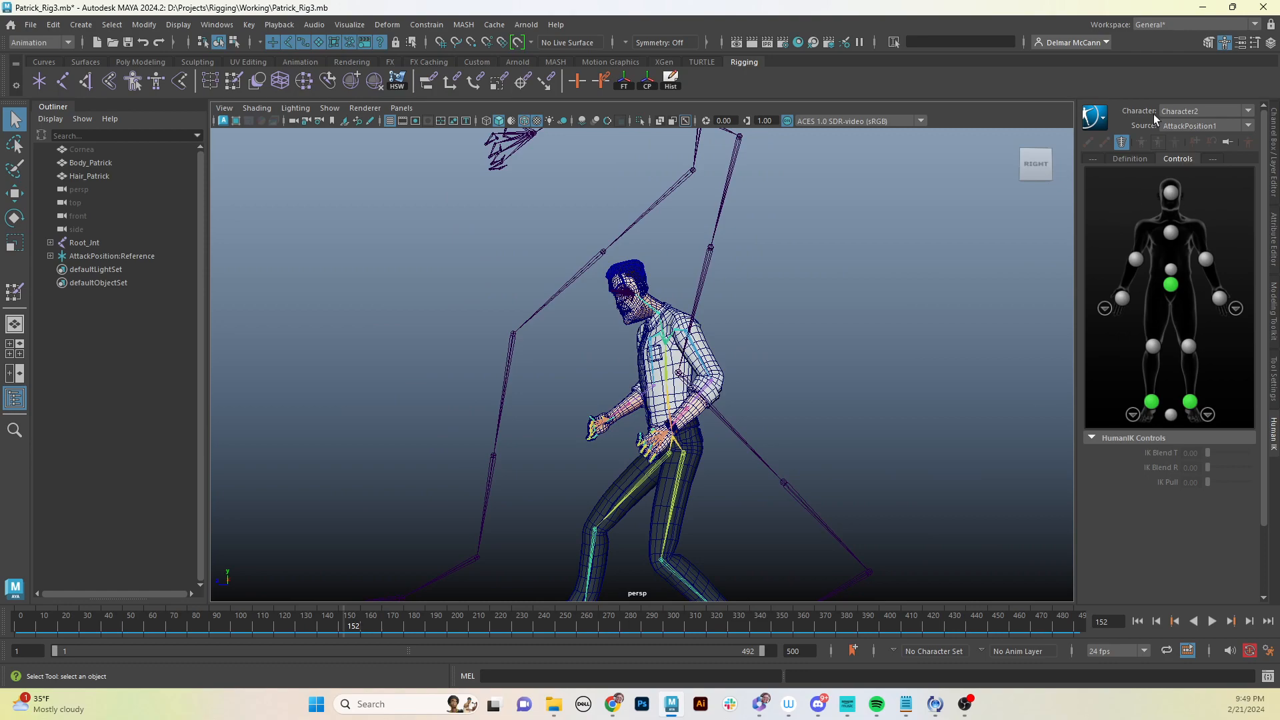
pyautogui.keyDown('alt'); pyautogui.moveTo(631, 538); pyautogui.dragTo(765, 364); pyautogui.keyUp('alt')
pyautogui.keyDown('alt'); pyautogui.moveTo(720, 461); pyautogui.dragTo(819, 376); pyautogui.keyUp('alt')
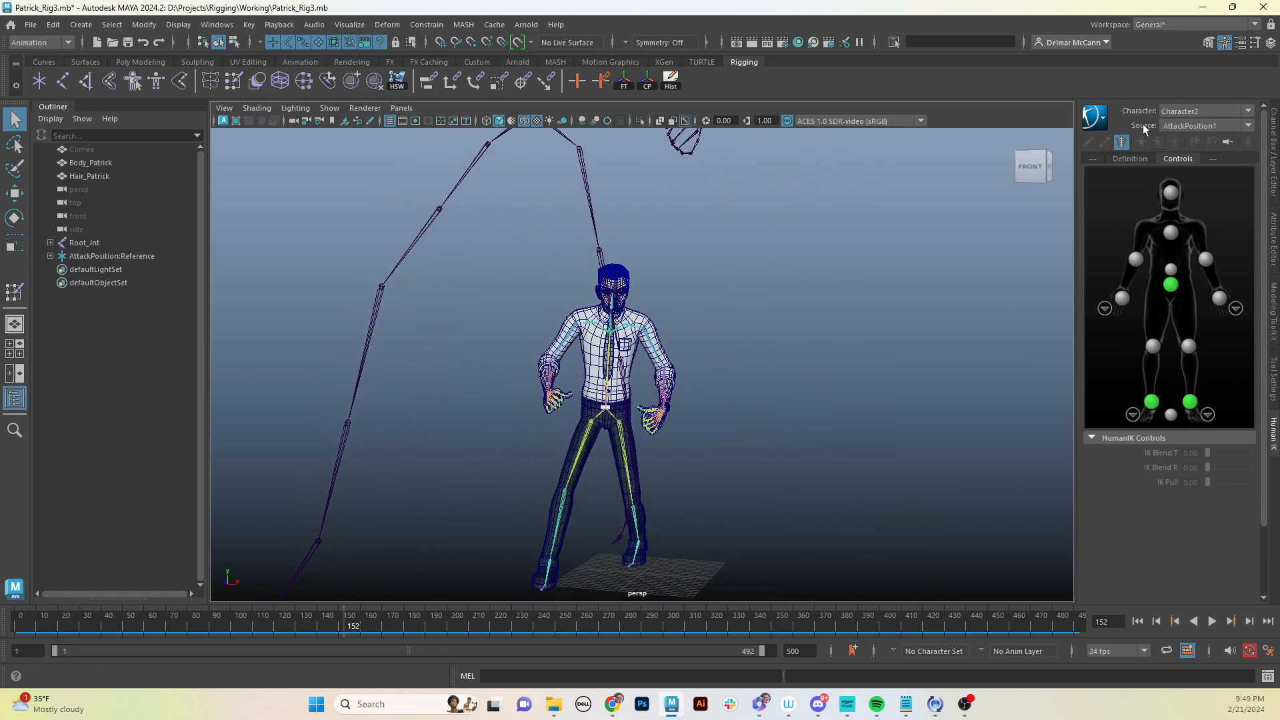
# - Switch the HumanIK source to Stance and then to None
pyautogui.click(1249, 125)
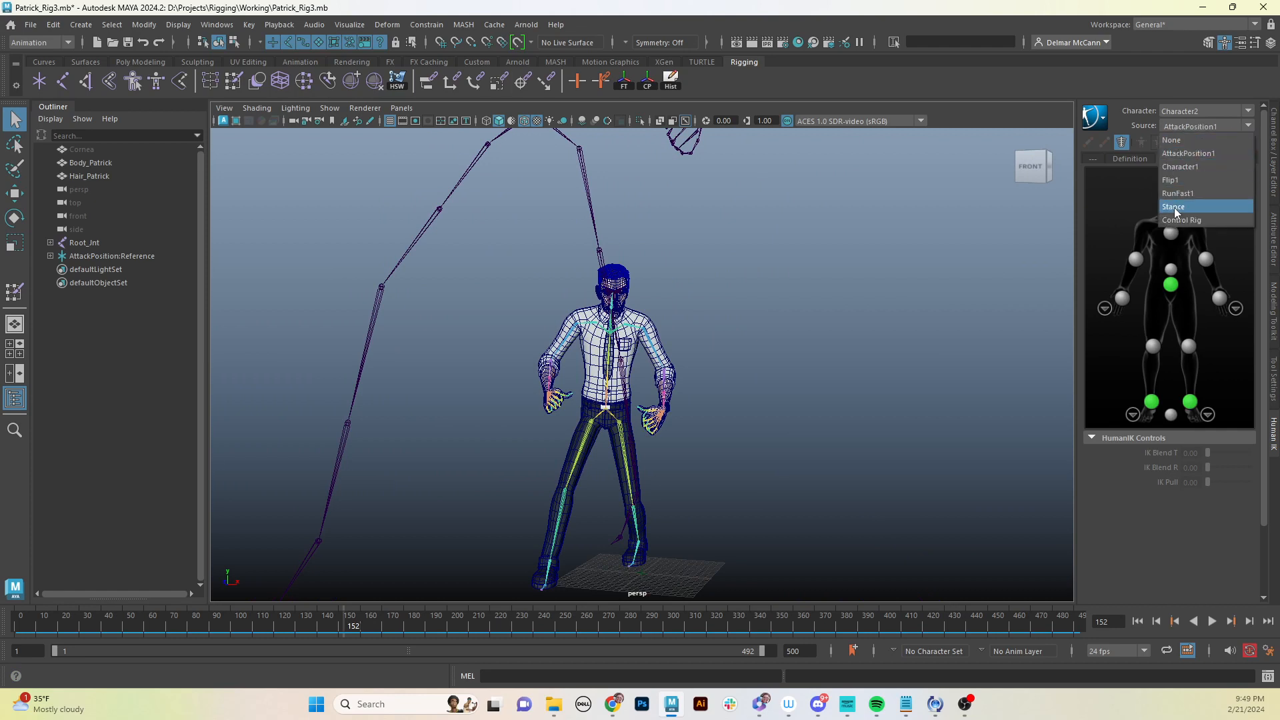
pyautogui.click(1173, 207)
pyautogui.click(1244, 125)
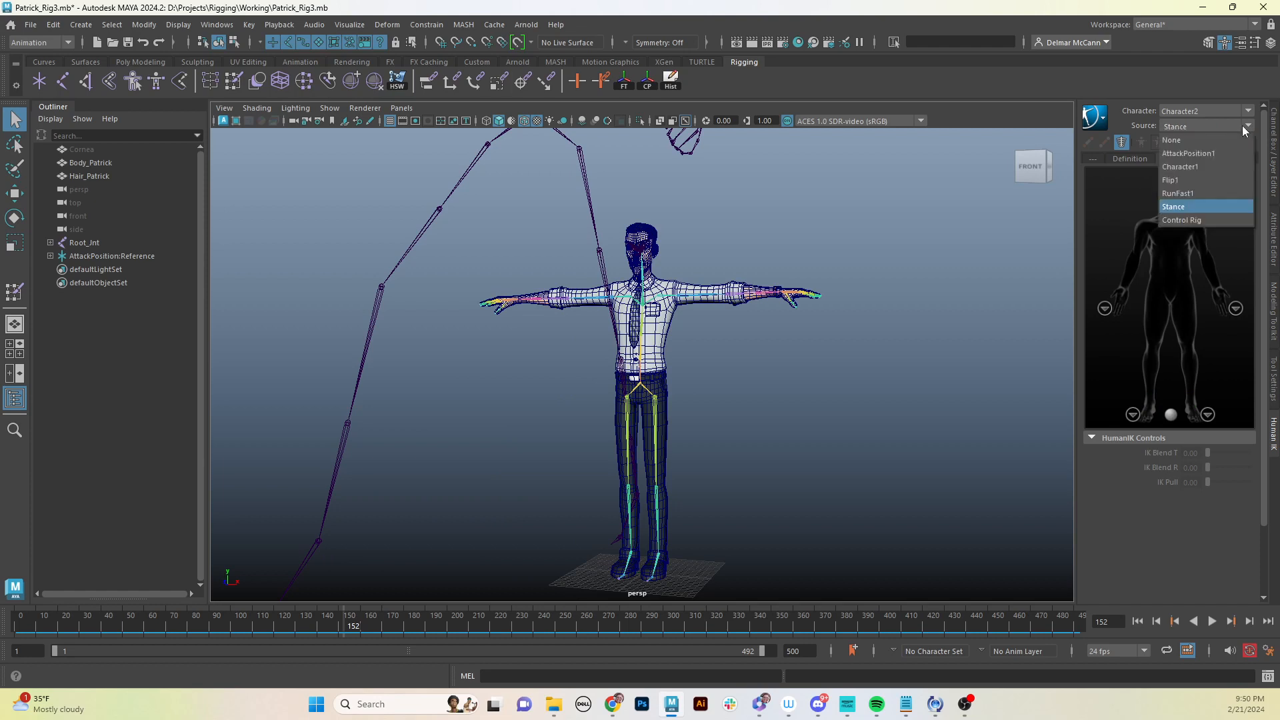
pyautogui.click(1205, 138)
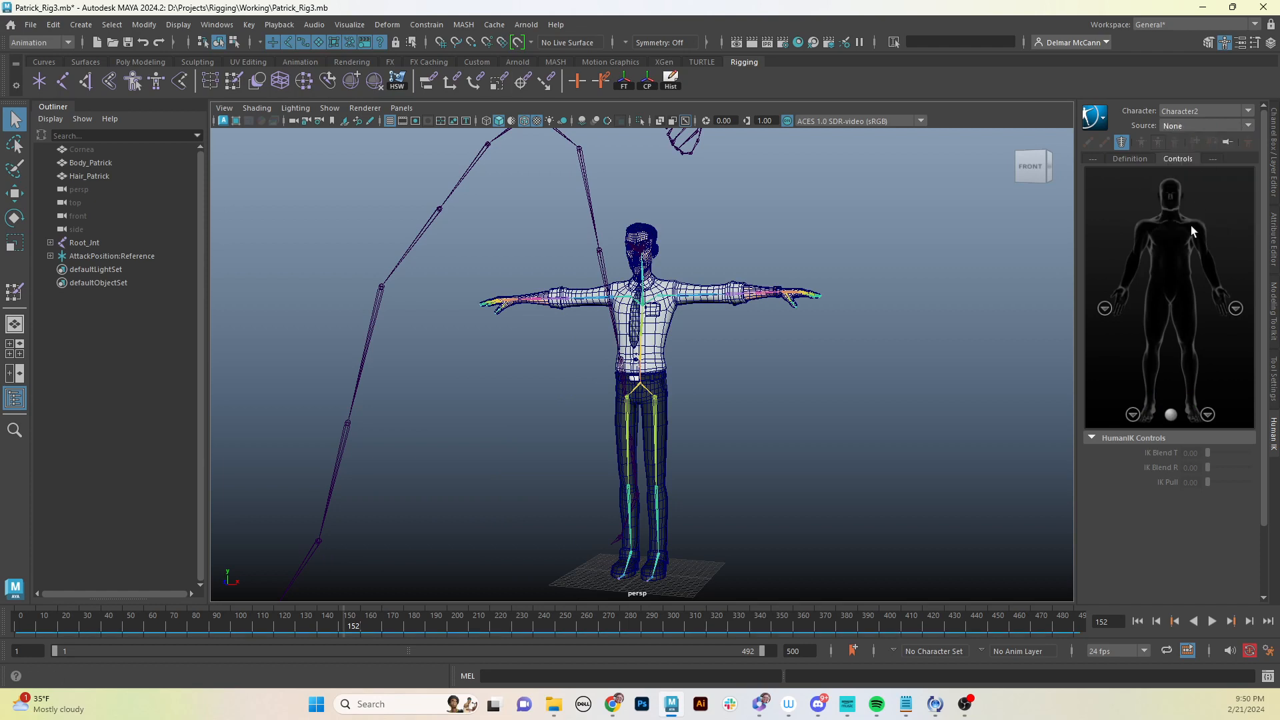
pyautogui.click(1248, 126)
pyautogui.keyDown('alt'); pyautogui.moveTo(816, 382); pyautogui.dragTo(738, 460); pyautogui.keyUp('alt')
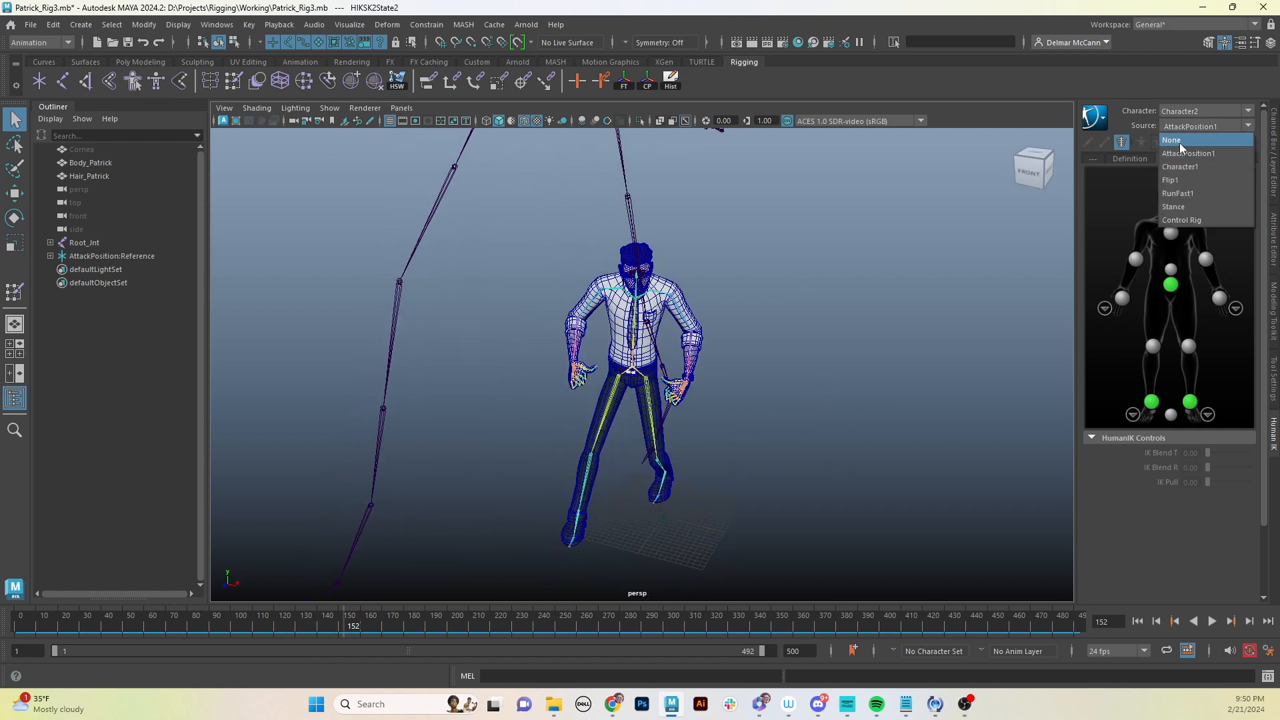
# - Orbit around the character and scrub to frame 97 to inspect the pose
pyautogui.keyDown('alt'); pyautogui.moveTo(594, 318); pyautogui.dragTo(597, 353); pyautogui.keyUp('alt')
pyautogui.keyDown('alt'); pyautogui.moveTo(600, 354); pyautogui.dragTo(793, 354, button='right'); pyautogui.keyUp('alt')
pyautogui.moveTo(285, 624); pyautogui.dragTo(299, 615)
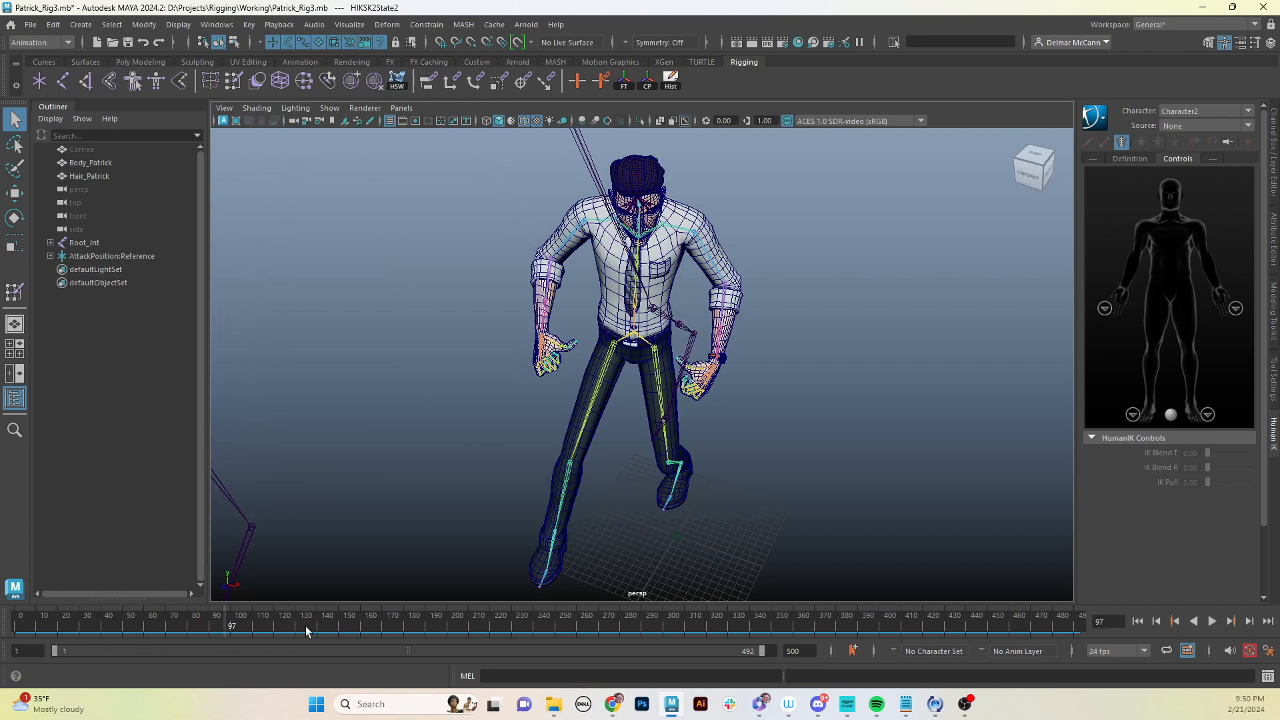
pyautogui.keyDown('alt'); pyautogui.moveTo(800, 527); pyautogui.dragTo(700, 467); pyautogui.keyUp('alt')
pyautogui.keyDown('alt'); pyautogui.moveTo(957, 486); pyautogui.dragTo(709, 517, button='right'); pyautogui.keyUp('alt')
pyautogui.keyDown('alt'); pyautogui.moveTo(708, 518); pyautogui.dragTo(642, 306); pyautogui.keyUp('alt')
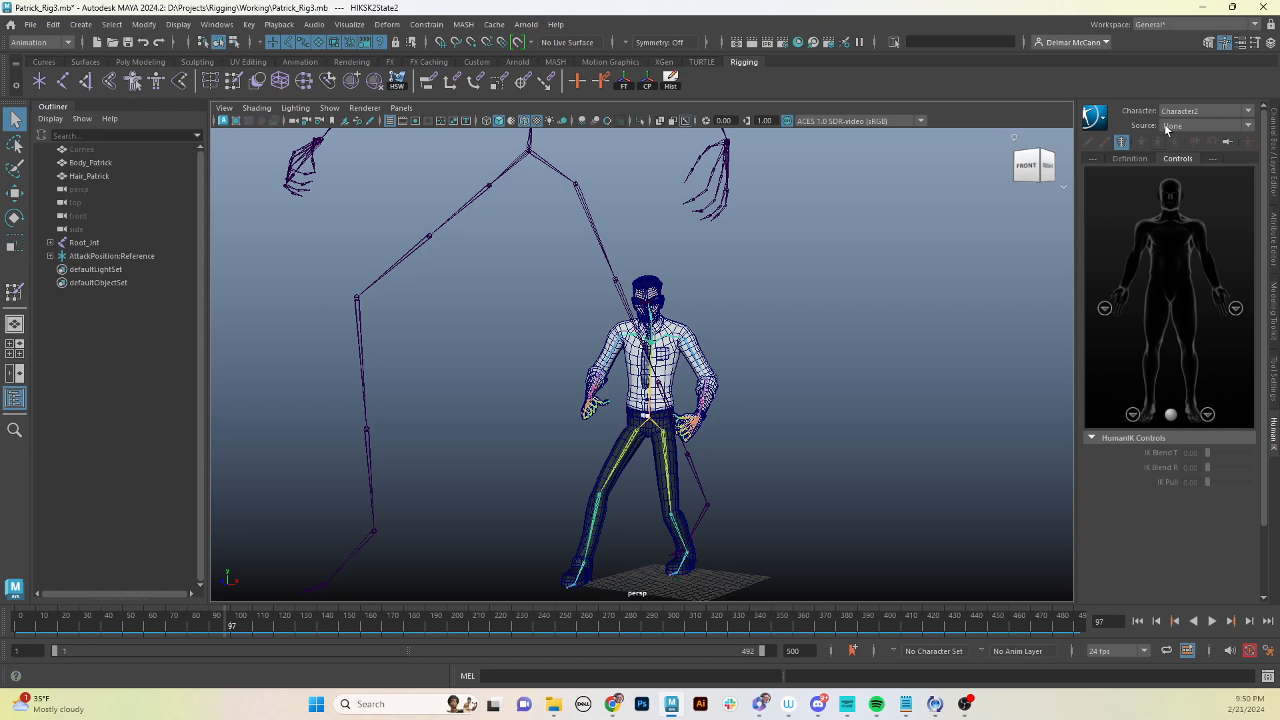
pyautogui.keyDown('alt'); pyautogui.moveTo(688, 358); pyautogui.dragTo(761, 372); pyautogui.keyUp('alt')
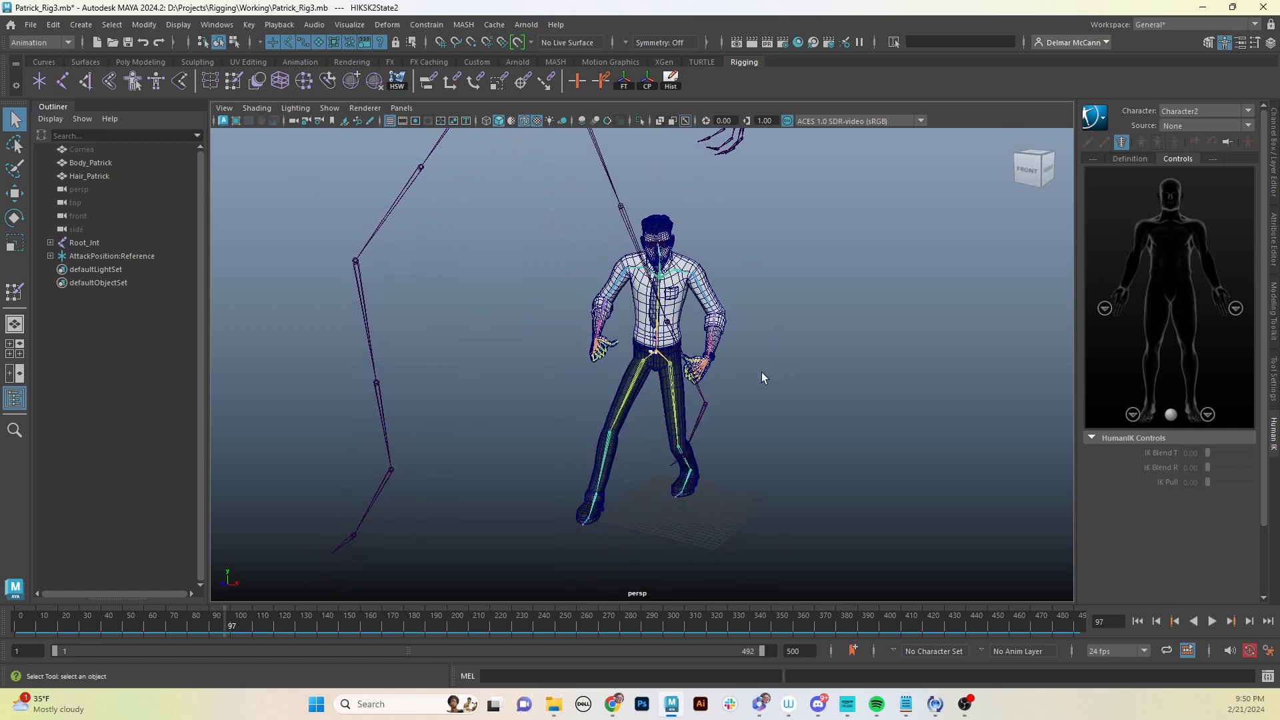
# - Cycle the HumanIK source through AttackPosition1 and Stance, ending on None
pyautogui.click(1248, 126)
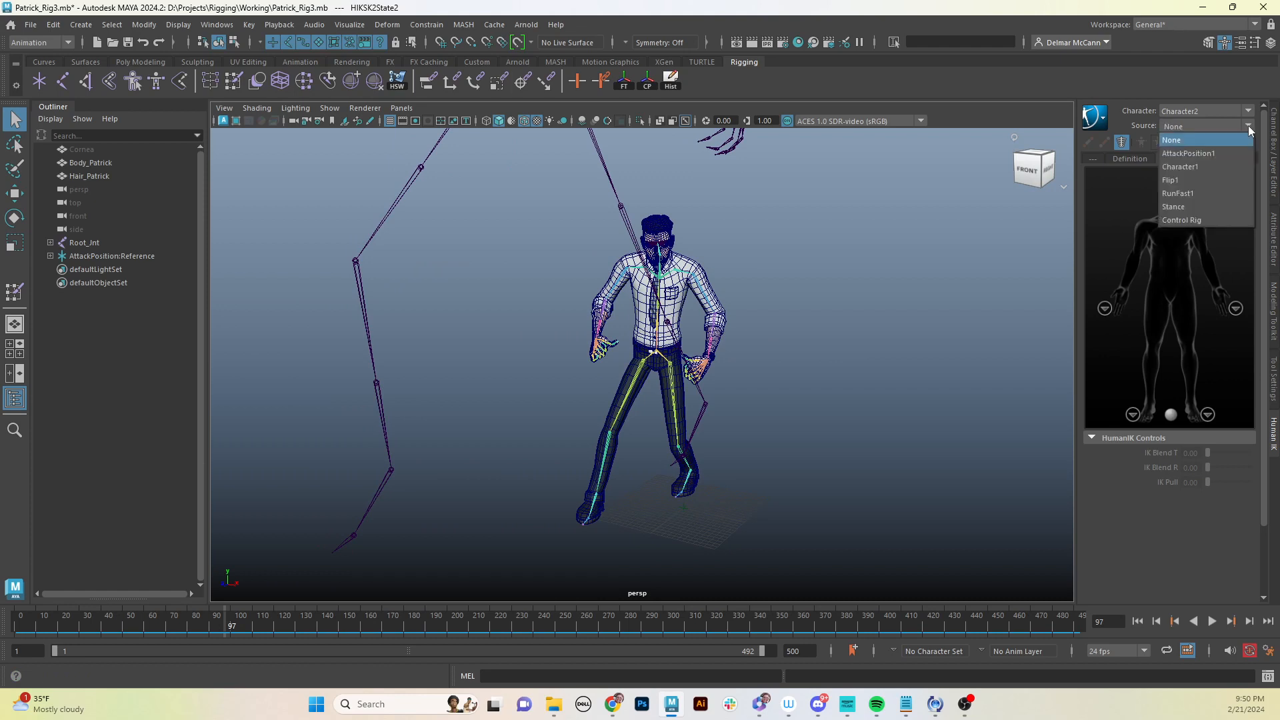
pyautogui.click(1212, 152)
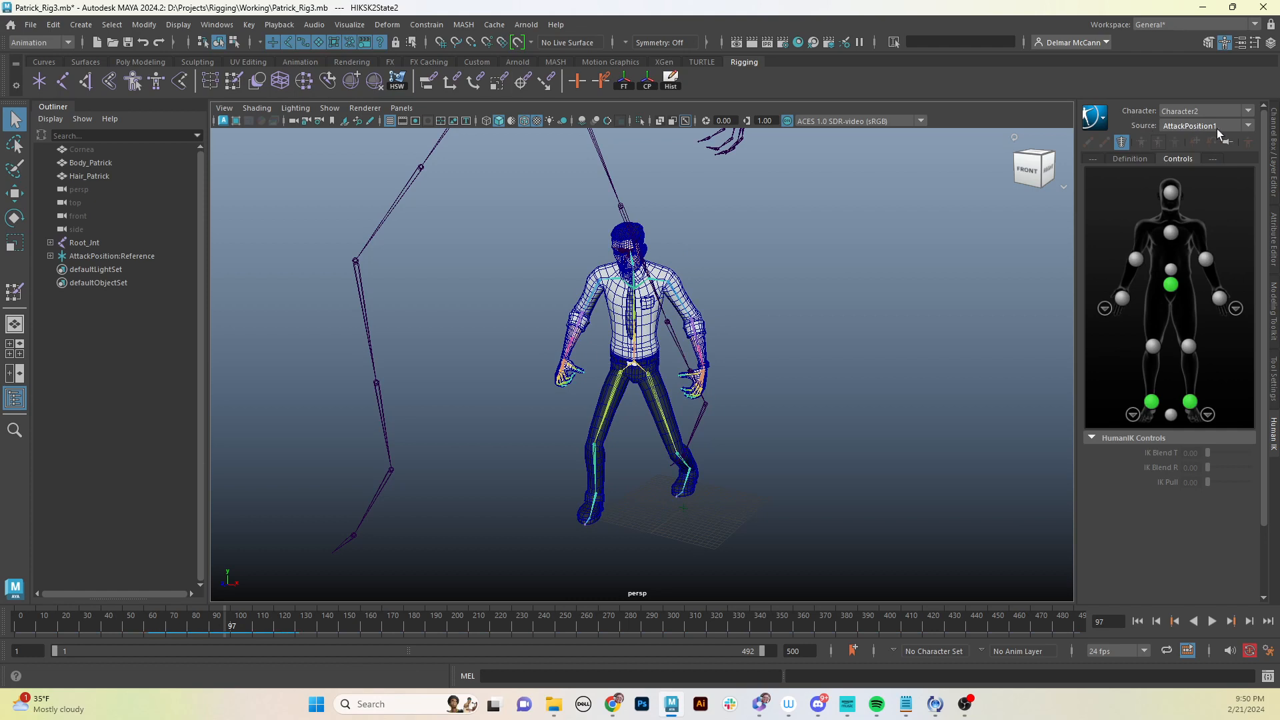
pyautogui.click(1249, 126)
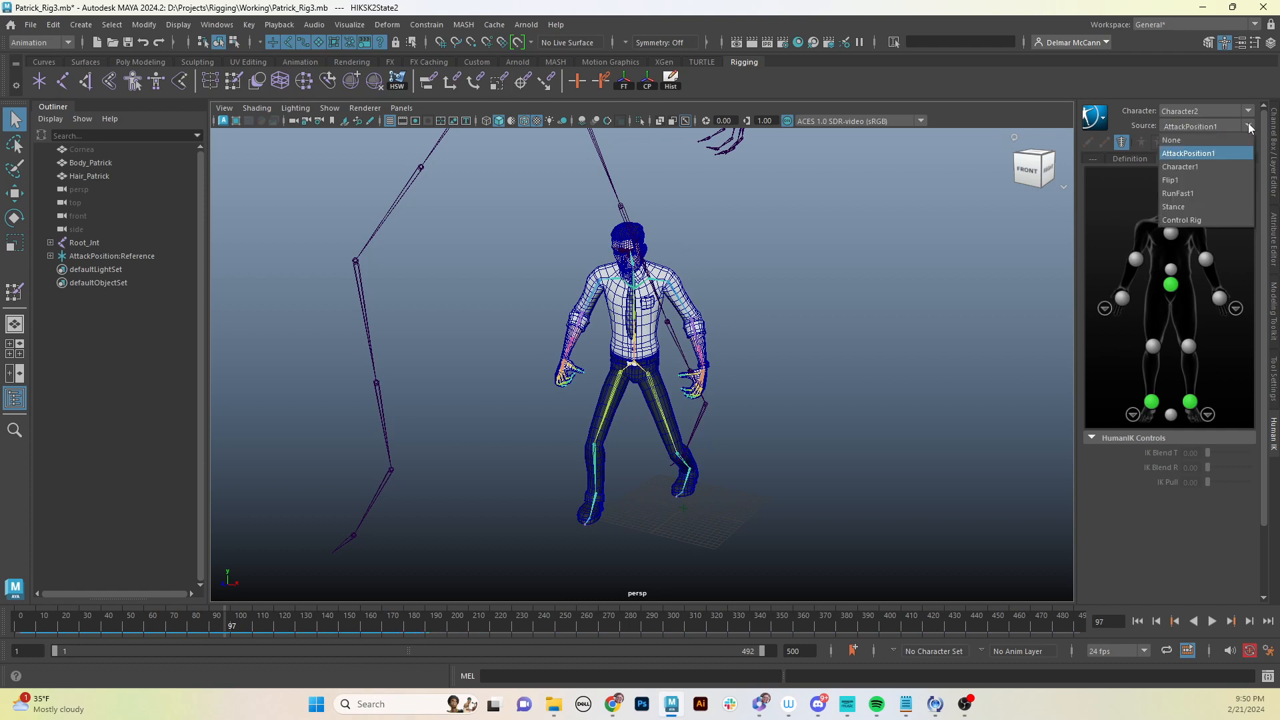
pyautogui.click(1190, 206)
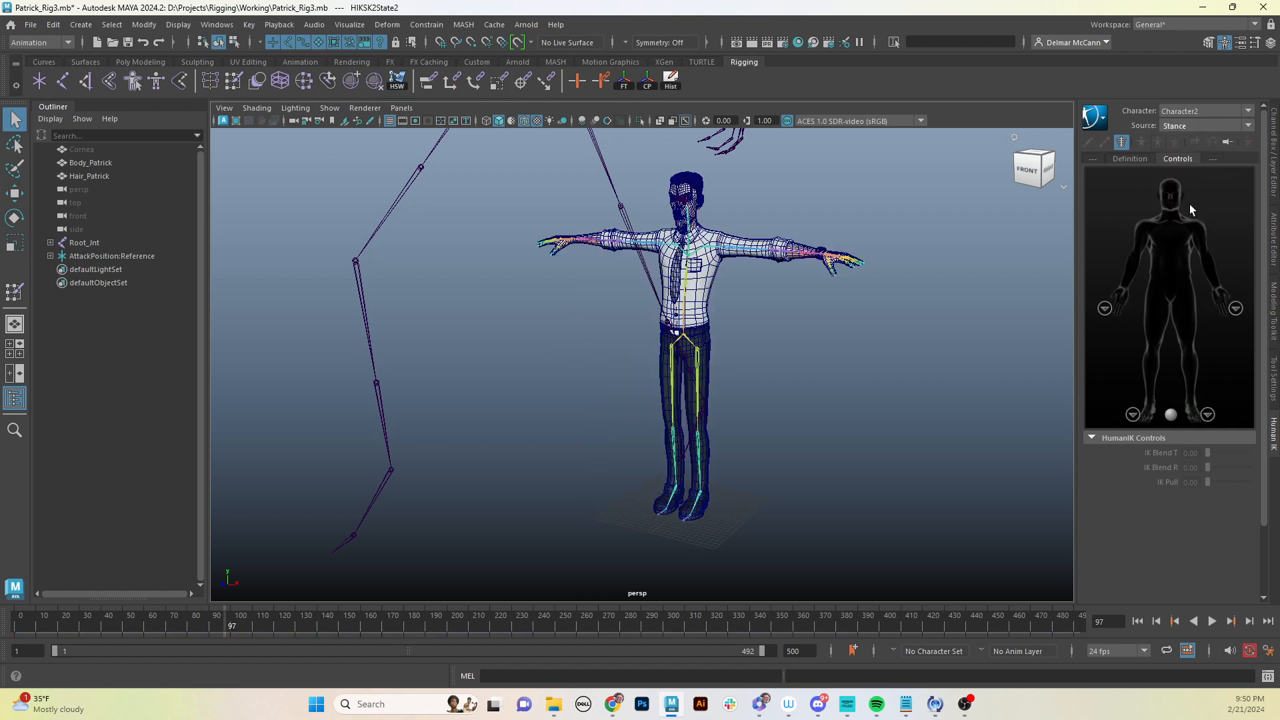
pyautogui.click(1248, 125)
pyautogui.click(1229, 137)
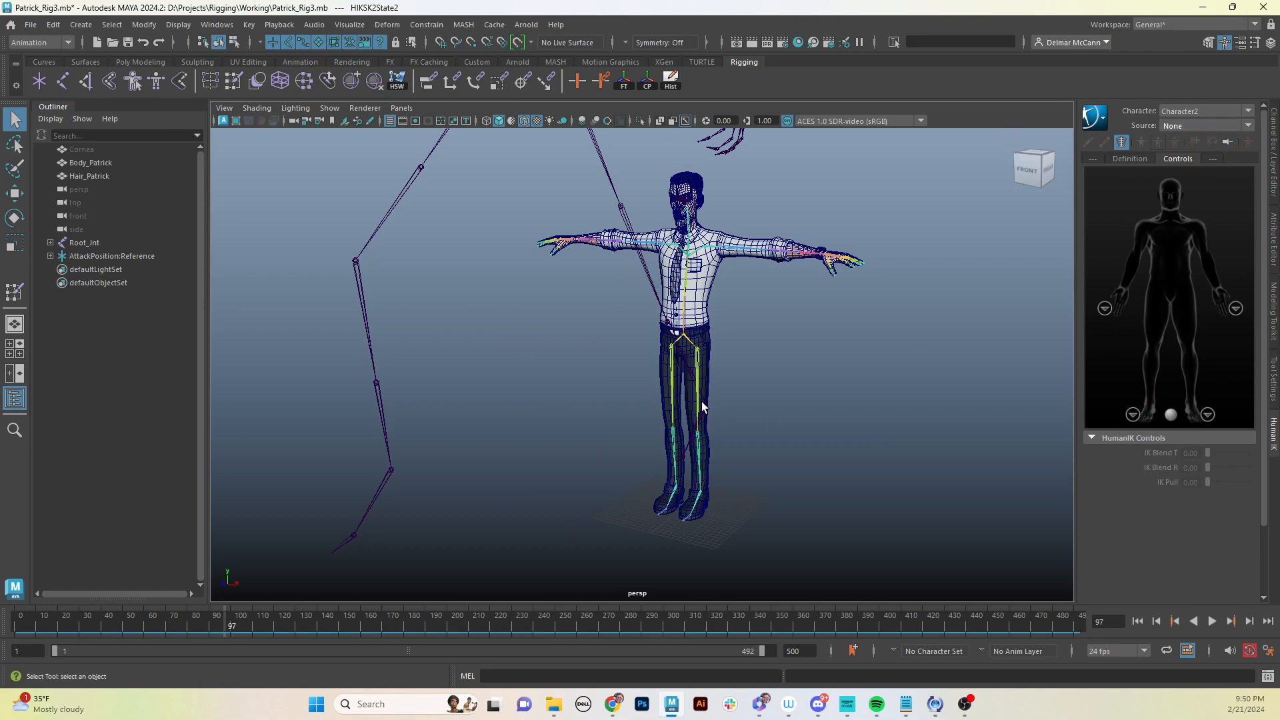
# - Select the left shoulder joint and try rotating it with the Rotate tool, then undo the rotation
pyautogui.keyDown('alt'); pyautogui.moveTo(701, 401); pyautogui.dragTo(715, 427, button='middle'); pyautogui.keyUp('alt')
pyautogui.keyDown('alt'); pyautogui.moveTo(663, 427); pyautogui.dragTo(710, 430); pyautogui.keyUp('alt')
pyautogui.keyDown('alt'); pyautogui.moveTo(710, 430); pyautogui.dragTo(819, 324, button='right'); pyautogui.keyUp('alt')
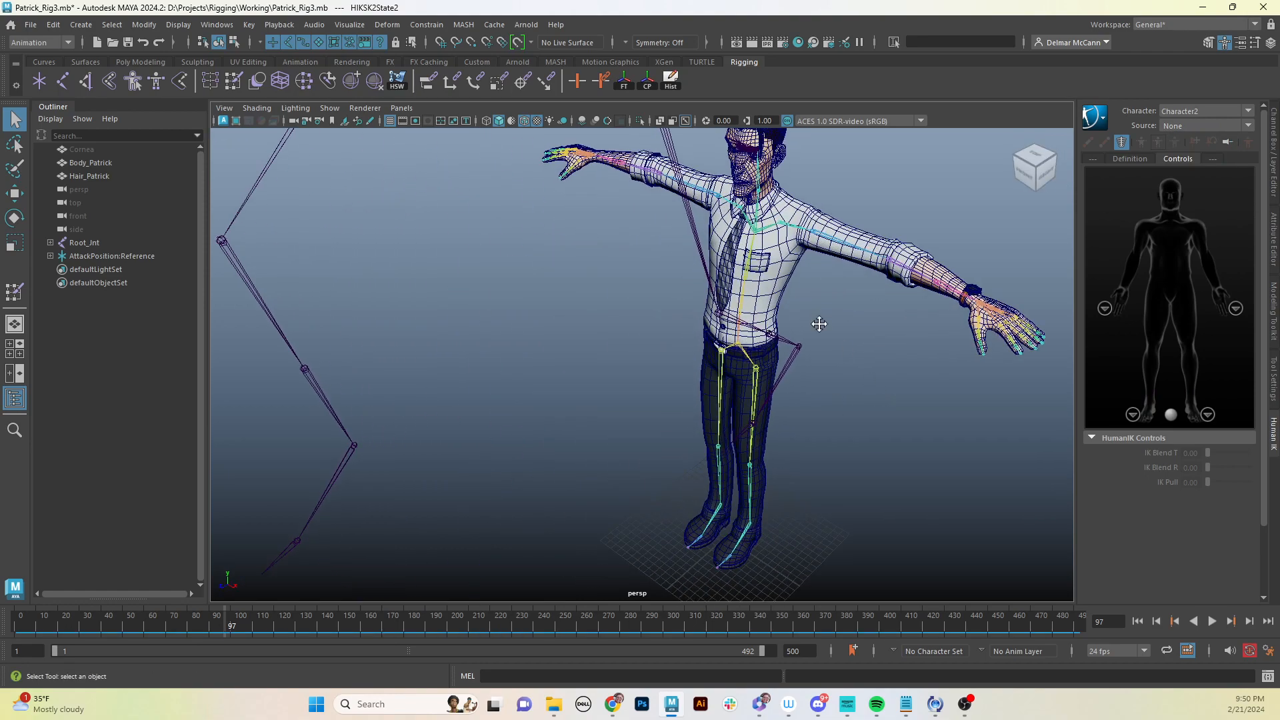
pyautogui.keyDown('alt'); pyautogui.moveTo(819, 324); pyautogui.dragTo(818, 252); pyautogui.keyUp('alt')
pyautogui.click(822, 262)
pyautogui.press('e')
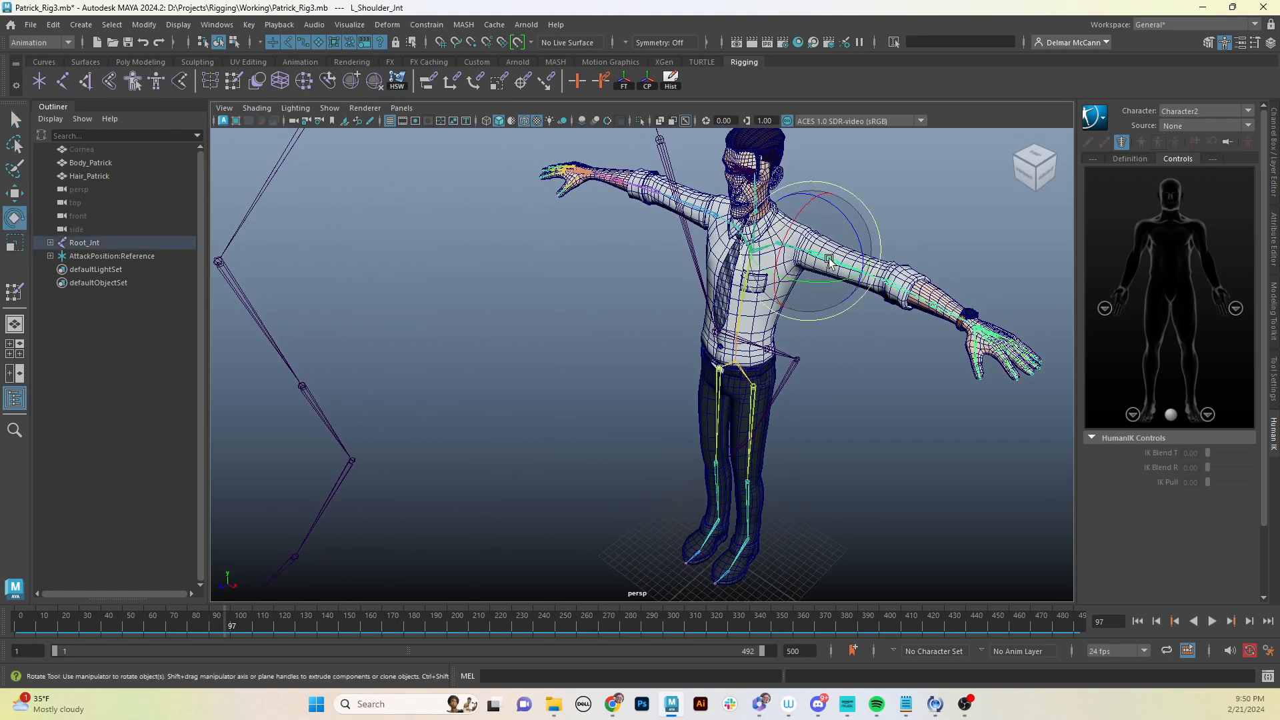
pyautogui.moveTo(852, 219); pyautogui.dragTo(869, 251)
pyautogui.hotkey('ctrl', 'z')
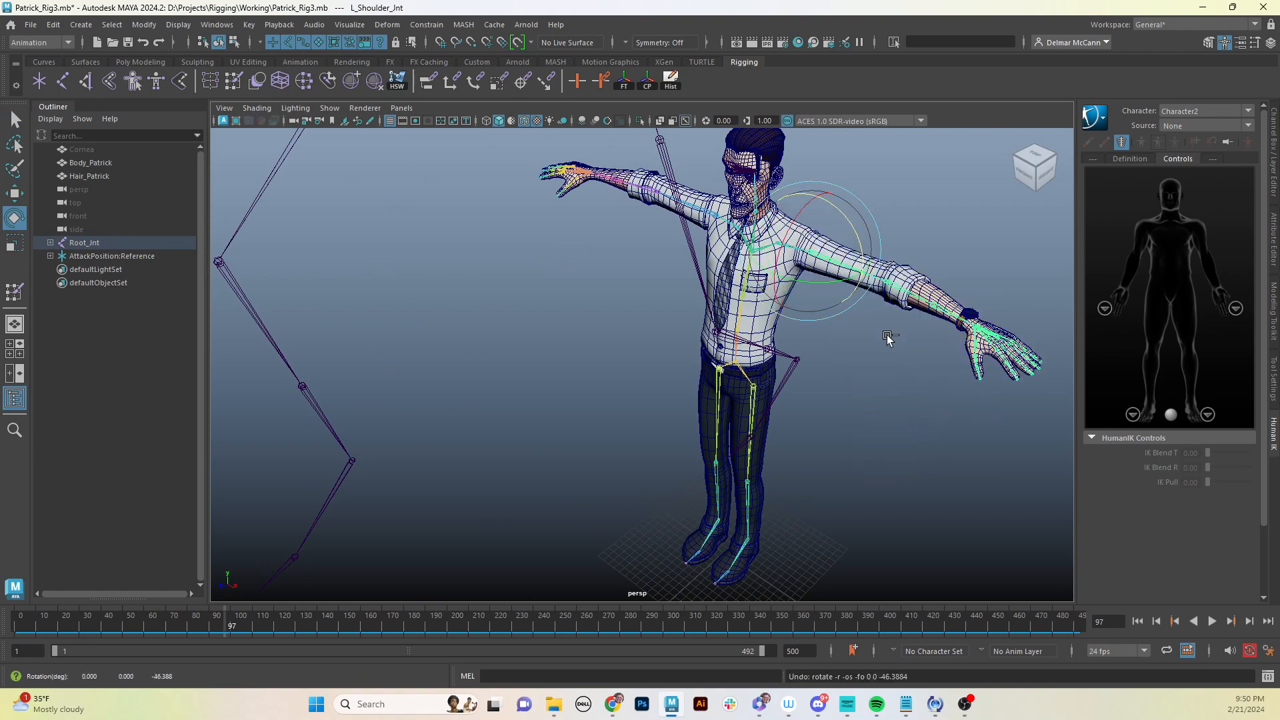
pyautogui.keyDown('alt'); pyautogui.moveTo(839, 421); pyautogui.dragTo(840, 389, button='middle'); pyautogui.keyUp('alt')
pyautogui.keyDown('alt'); pyautogui.moveTo(760, 404); pyautogui.dragTo(704, 381); pyautogui.keyUp('alt')
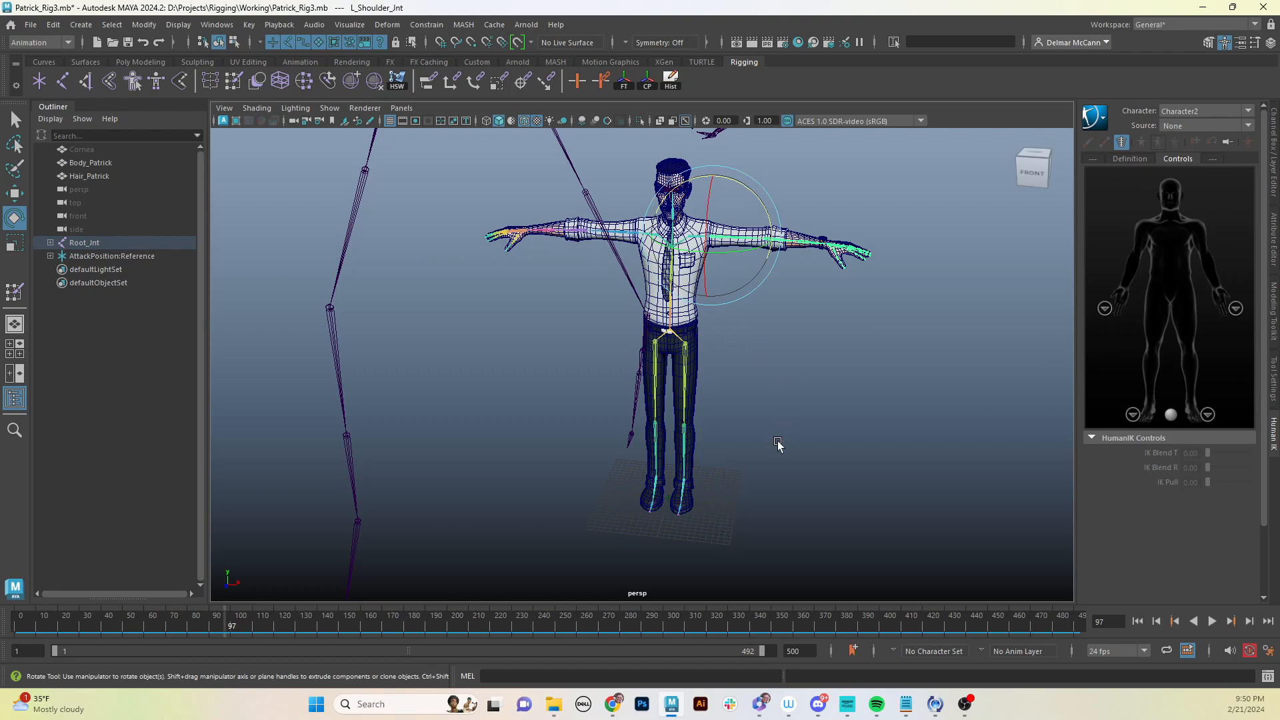
pyautogui.keyDown('alt'); pyautogui.moveTo(777, 366); pyautogui.dragTo(746, 413); pyautogui.keyUp('alt')
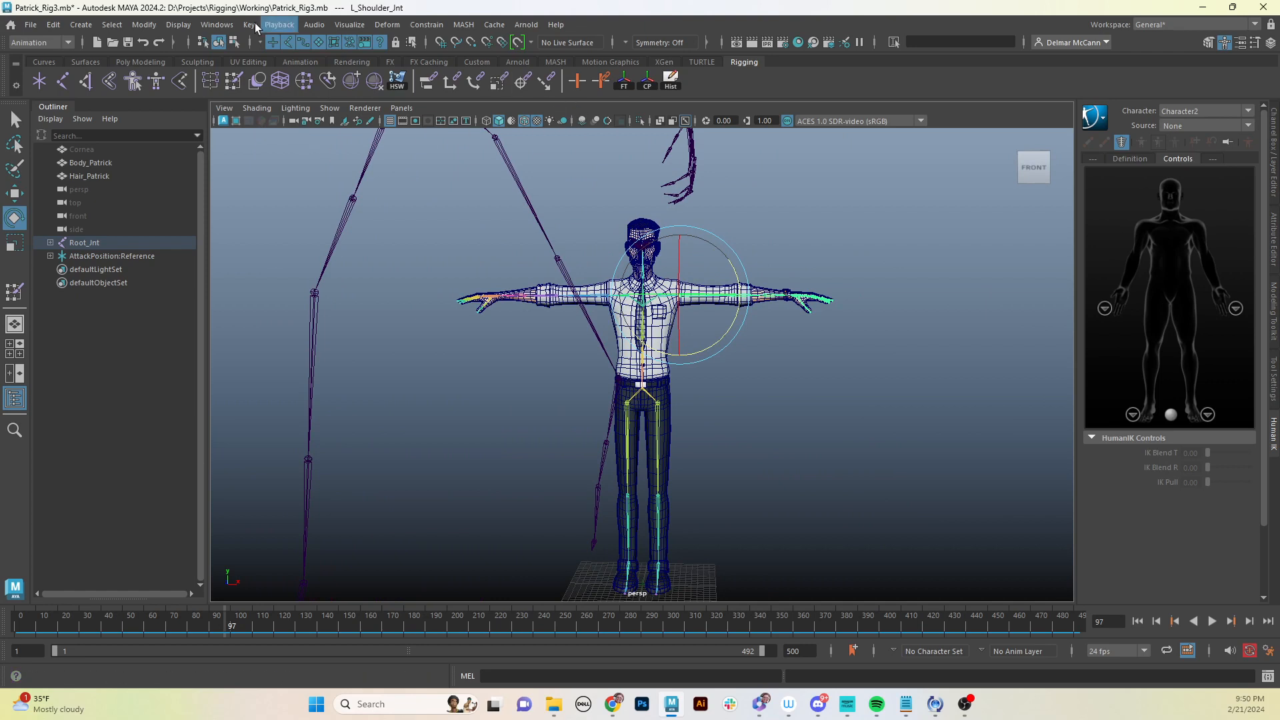
pyautogui.click(225, 24)
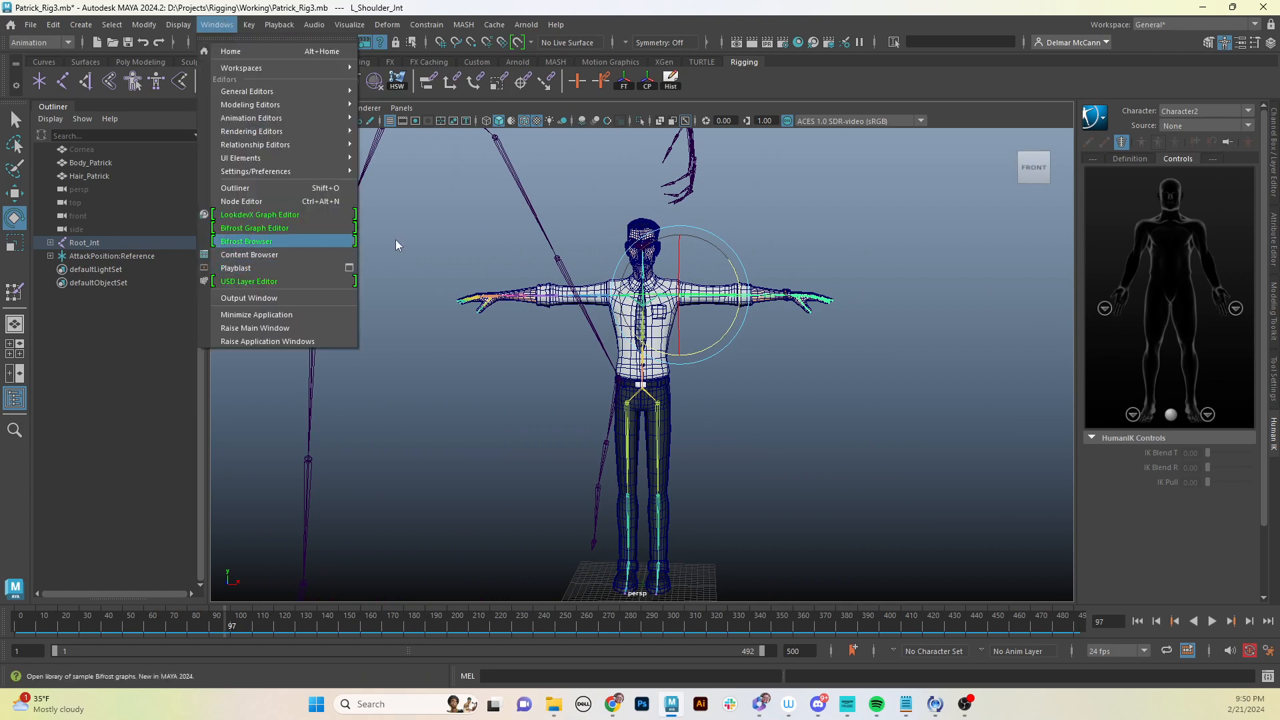
pyautogui.click(912, 252)
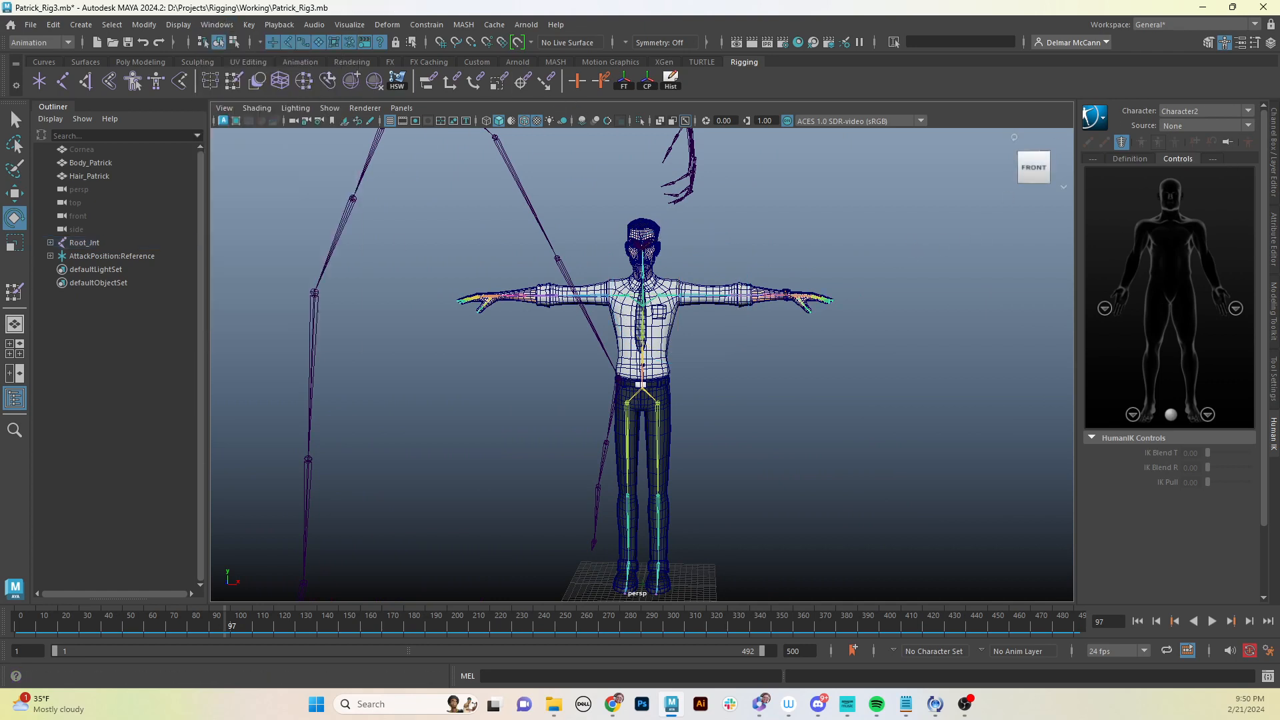
# - Set the HumanIK source to RunFast1 and review the character from several angles at frame 1
pyautogui.click(1248, 126)
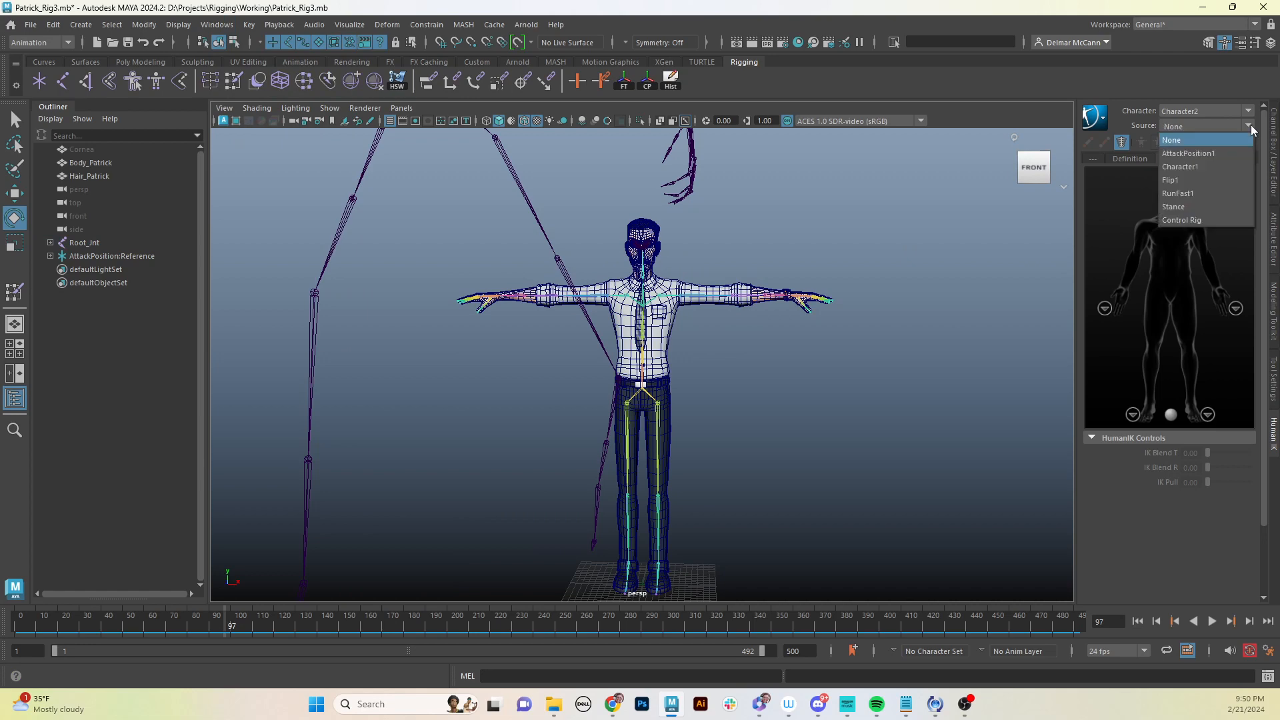
pyautogui.click(1220, 178)
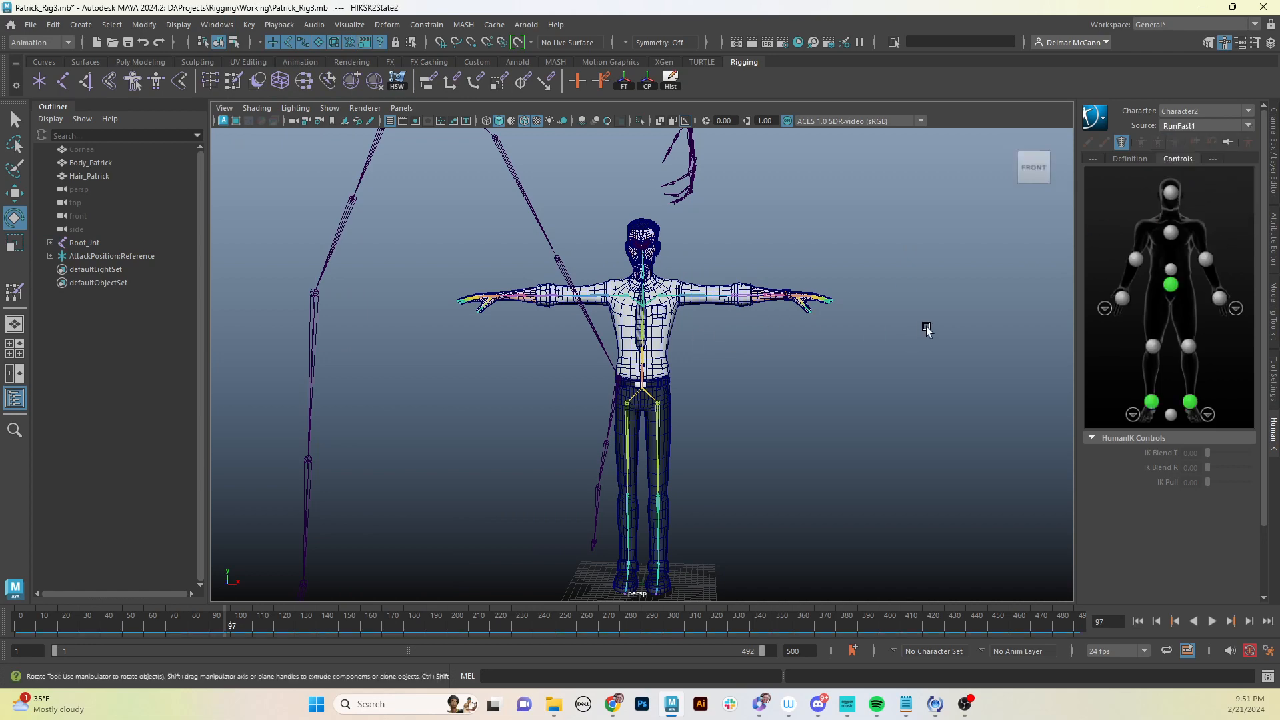
pyautogui.keyDown('alt'); pyautogui.moveTo(927, 328); pyautogui.dragTo(560, 398, button='right'); pyautogui.keyUp('alt')
pyautogui.keyDown('alt'); pyautogui.moveTo(560, 398); pyautogui.dragTo(705, 387); pyautogui.keyUp('alt')
pyautogui.moveTo(40, 618)
pyautogui.mouseDown()
pyautogui.moveTo(89, 612)
pyautogui.moveTo(22, 616)
pyautogui.mouseUp()
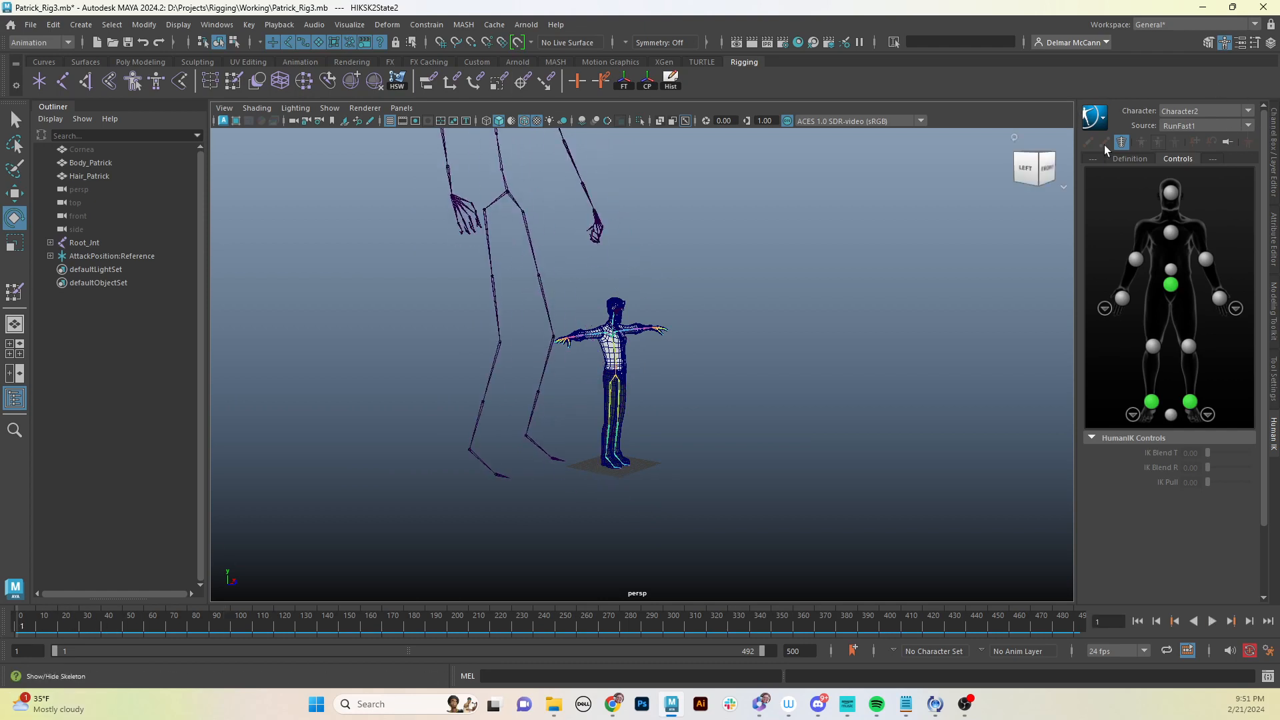
pyautogui.keyDown('alt'); pyautogui.moveTo(768, 333); pyautogui.dragTo(620, 360); pyautogui.keyUp('alt')
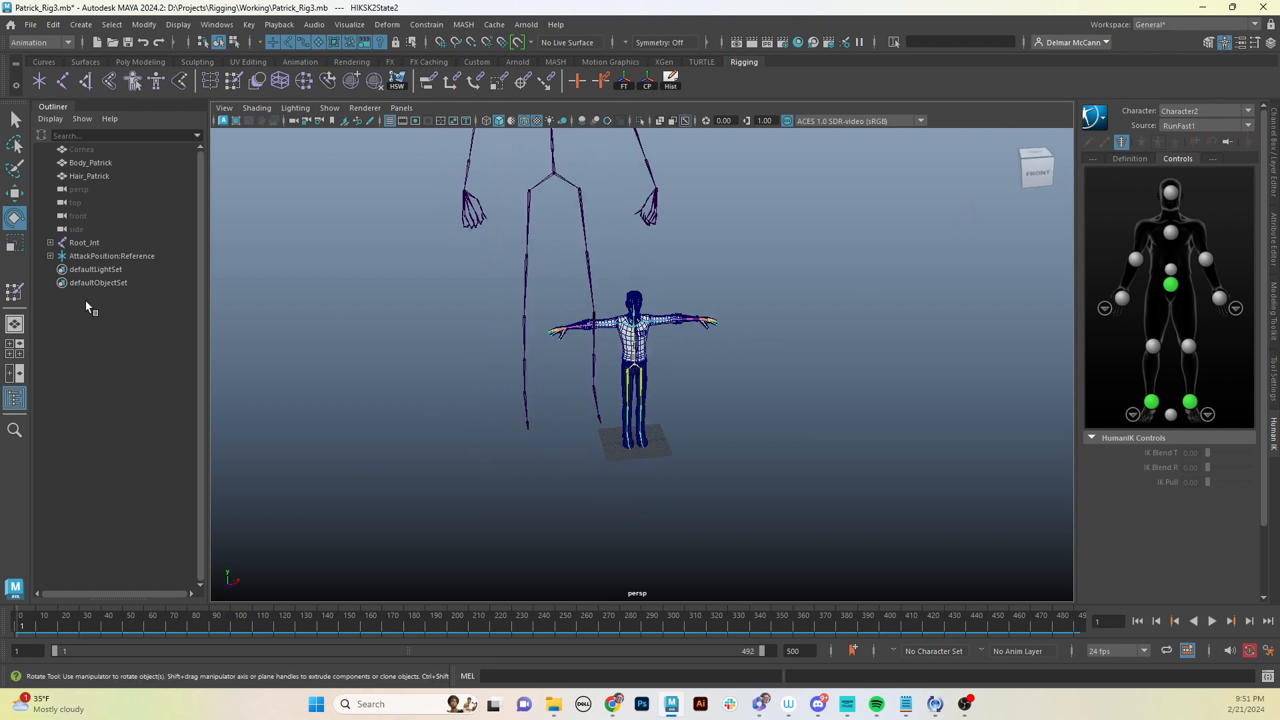
pyautogui.keyDown('alt'); pyautogui.moveTo(786, 292); pyautogui.dragTo(700, 310); pyautogui.keyUp('alt')
pyautogui.keyDown('alt'); pyautogui.moveTo(700, 310); pyautogui.dragTo(1060, 219, button='right'); pyautogui.keyUp('alt')
# - Set the HumanIK source to AttackPosition1 and play the animation
pyautogui.click(1252, 124)
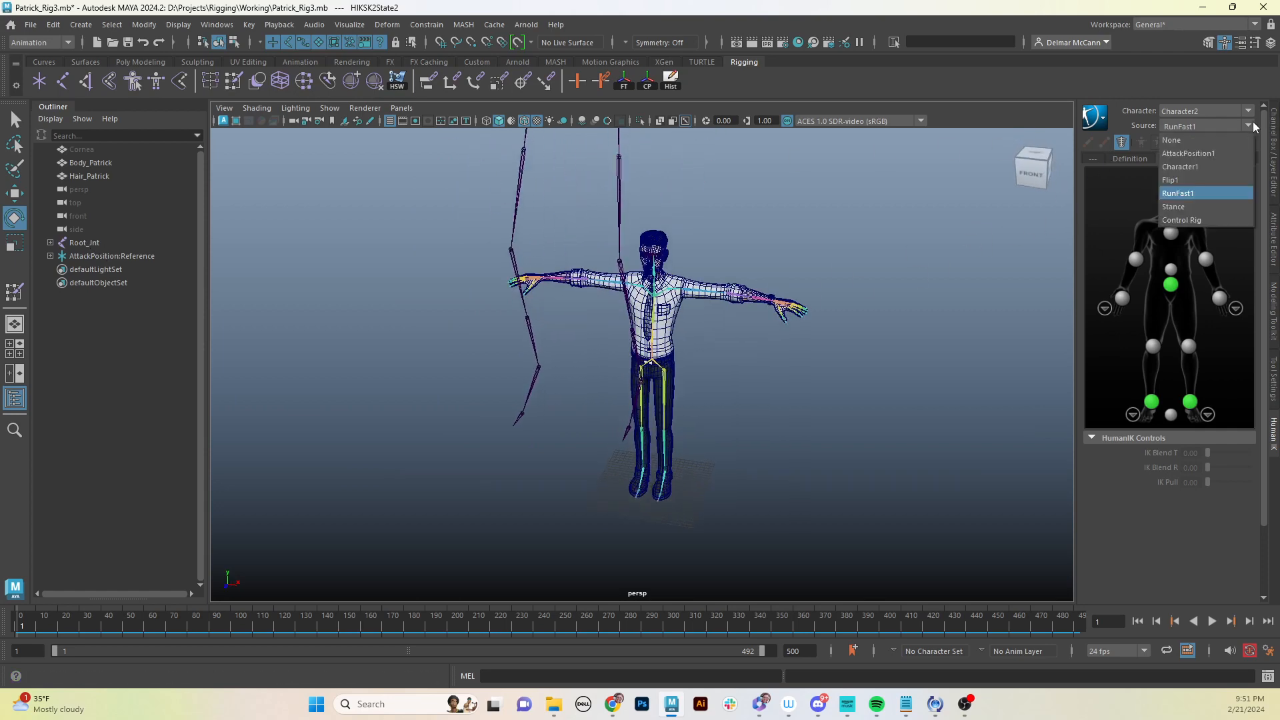
pyautogui.click(1201, 158)
pyautogui.keyDown('alt'); pyautogui.moveTo(786, 277); pyautogui.dragTo(760, 291); pyautogui.keyUp('alt')
pyautogui.hotkey('alt', 'v')
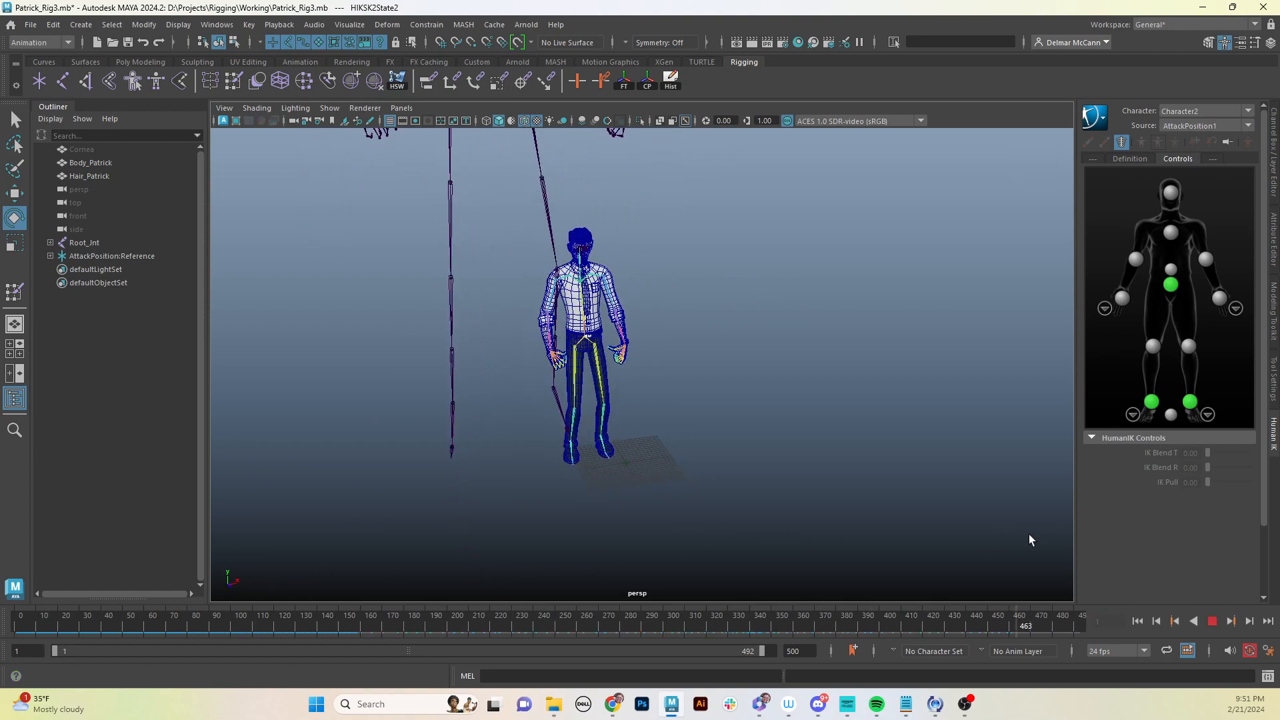
pyautogui.moveTo(1029, 536); pyautogui.dragTo(8, 619)
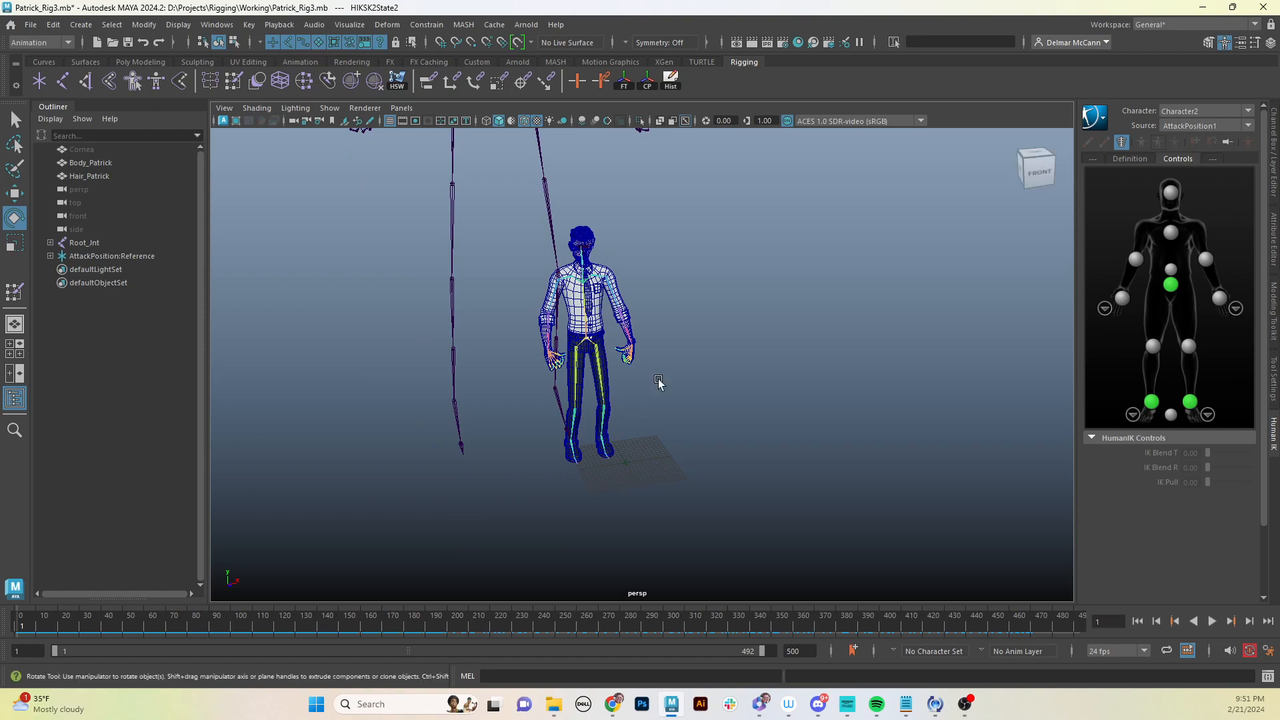
# - Scrub to frame 110 and zoom in on the torso and arms to inspect the deformation
pyautogui.keyDown('alt'); pyautogui.moveTo(658, 381); pyautogui.dragTo(694, 377); pyautogui.keyUp('alt')
pyautogui.keyDown('alt'); pyautogui.moveTo(550, 403); pyautogui.dragTo(833, 373, button='right'); pyautogui.keyUp('alt')
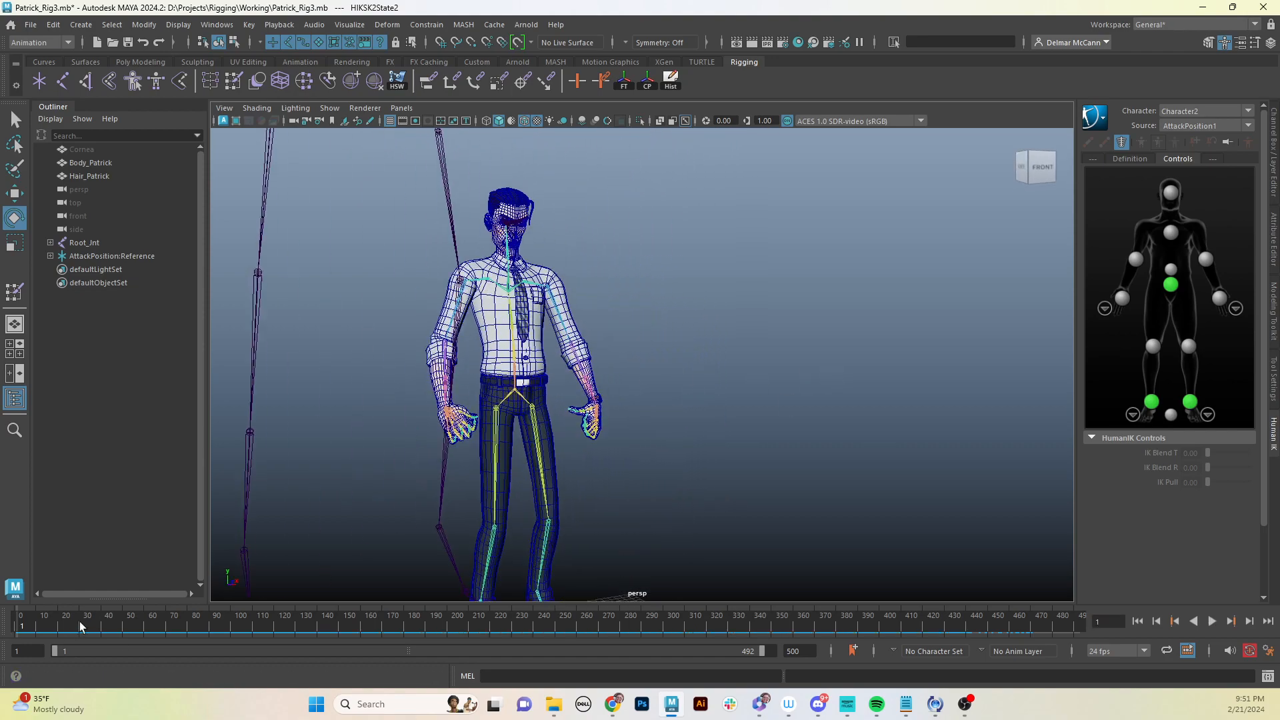
pyautogui.moveTo(80, 627); pyautogui.dragTo(263, 586)
pyautogui.keyDown('alt'); pyautogui.moveTo(556, 324); pyautogui.dragTo(403, 526); pyautogui.keyUp('alt')
pyautogui.keyDown('alt'); pyautogui.moveTo(402, 526); pyautogui.dragTo(864, 451, button='right'); pyautogui.keyUp('alt')
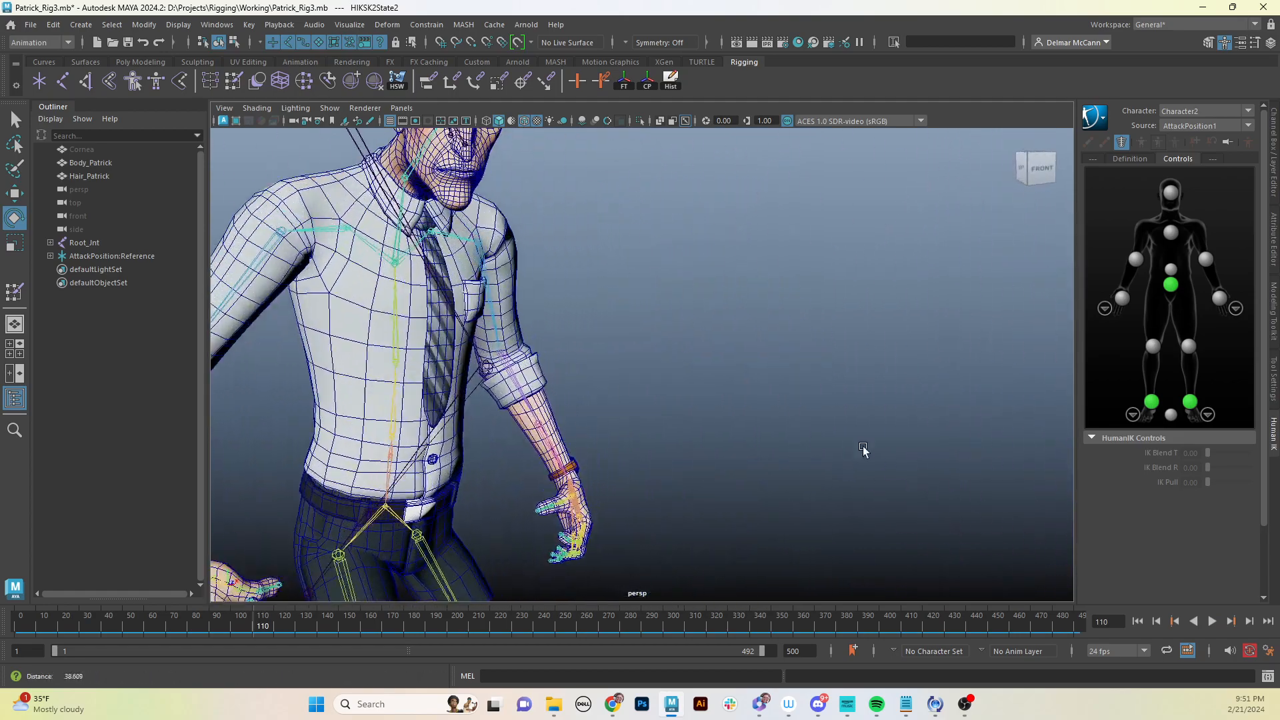
pyautogui.keyDown('alt'); pyautogui.moveTo(527, 494); pyautogui.dragTo(656, 327, button='middle'); pyautogui.keyUp('alt')
pyautogui.keyDown('alt'); pyautogui.moveTo(657, 326); pyautogui.dragTo(568, 323); pyautogui.keyUp('alt')
# - Orbit closely around both hands and forearms to inspect the wrist and finger deformation
pyautogui.keyDown('alt'); pyautogui.moveTo(287, 387); pyautogui.dragTo(358, 396, button='right'); pyautogui.keyUp('alt')
pyautogui.keyDown('alt'); pyautogui.moveTo(359, 395); pyautogui.dragTo(491, 417, button='middle'); pyautogui.keyUp('alt')
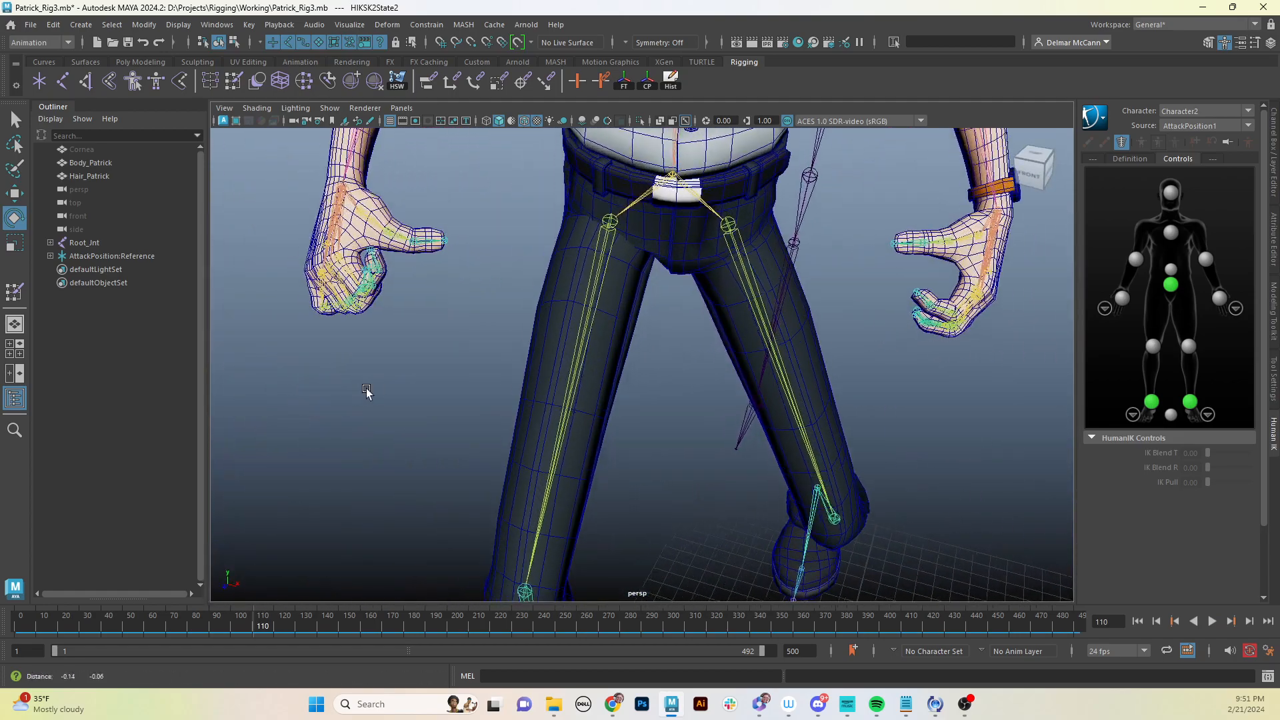
pyautogui.keyDown('alt'); pyautogui.moveTo(492, 418); pyautogui.dragTo(743, 334, button='right'); pyautogui.keyUp('alt')
pyautogui.keyDown('alt'); pyautogui.moveTo(432, 360); pyautogui.dragTo(486, 431, button='middle'); pyautogui.keyUp('alt')
pyautogui.keyDown('alt'); pyautogui.moveTo(454, 418); pyautogui.dragTo(480, 427); pyautogui.keyUp('alt')
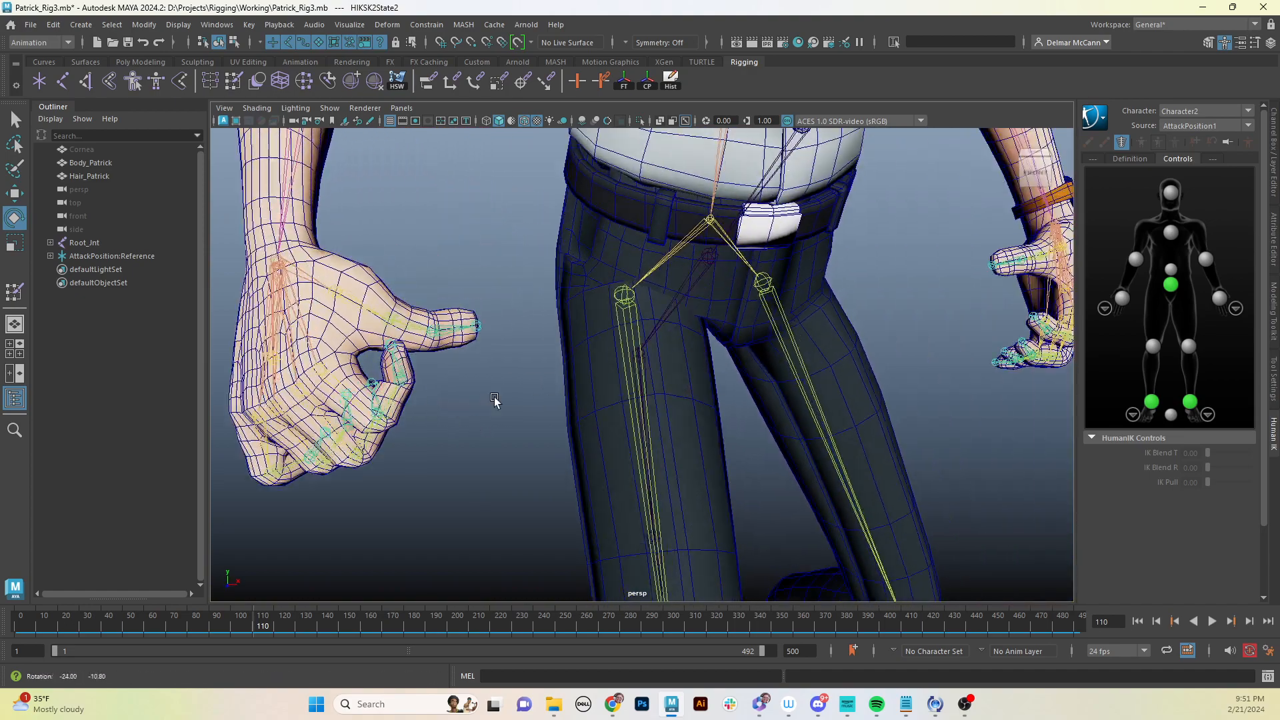
pyautogui.keyDown('alt'); pyautogui.moveTo(480, 427); pyautogui.dragTo(664, 420, button='right'); pyautogui.keyUp('alt')
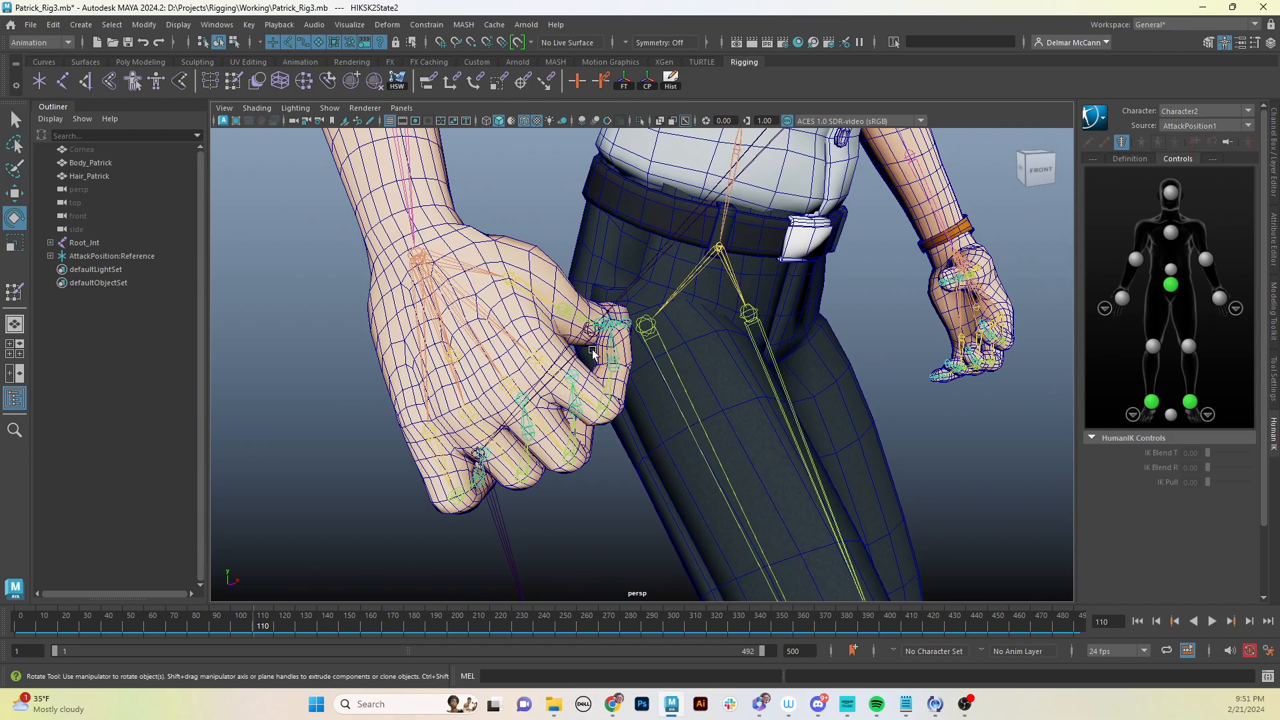
pyautogui.keyDown('alt'); pyautogui.moveTo(766, 428); pyautogui.dragTo(747, 387); pyautogui.keyUp('alt')
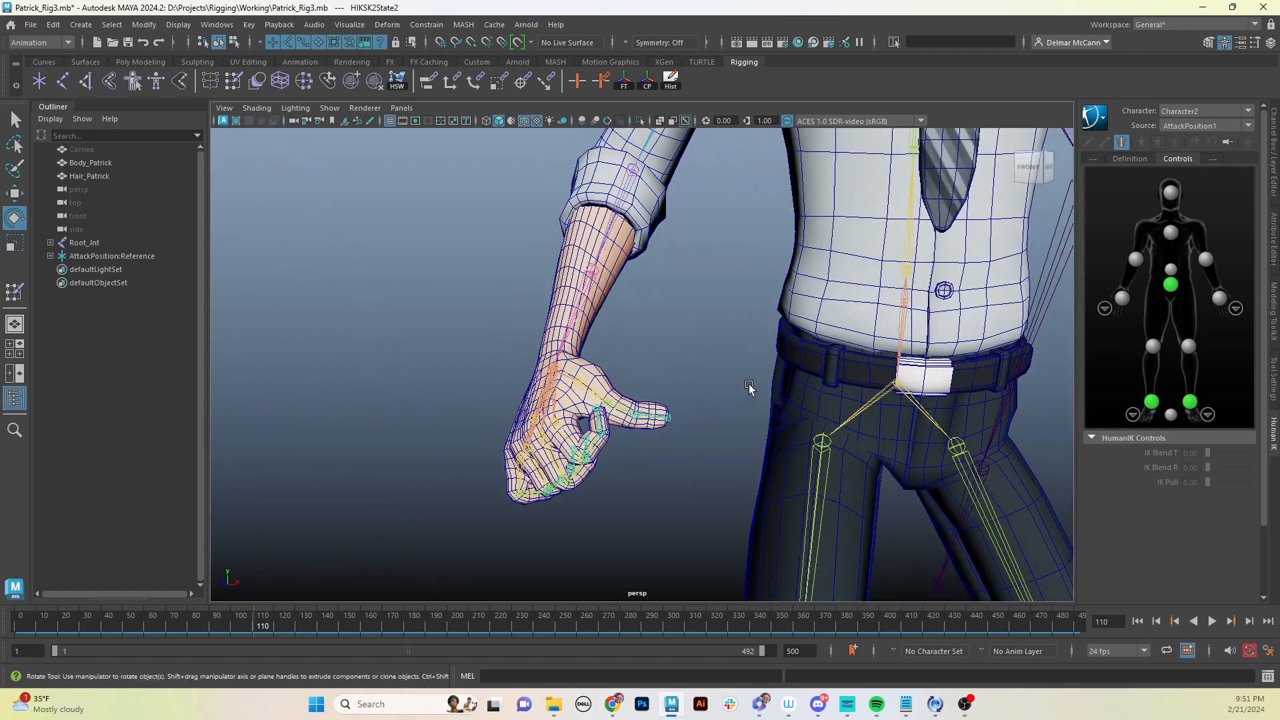
pyautogui.keyDown('alt'); pyautogui.moveTo(747, 387); pyautogui.dragTo(463, 474, button='right'); pyautogui.keyUp('alt')
pyautogui.keyDown('alt'); pyautogui.moveTo(850, 384); pyautogui.dragTo(579, 421, button='middle'); pyautogui.keyUp('alt')
pyautogui.keyDown('alt'); pyautogui.moveTo(579, 421); pyautogui.dragTo(777, 412); pyautogui.keyUp('alt')
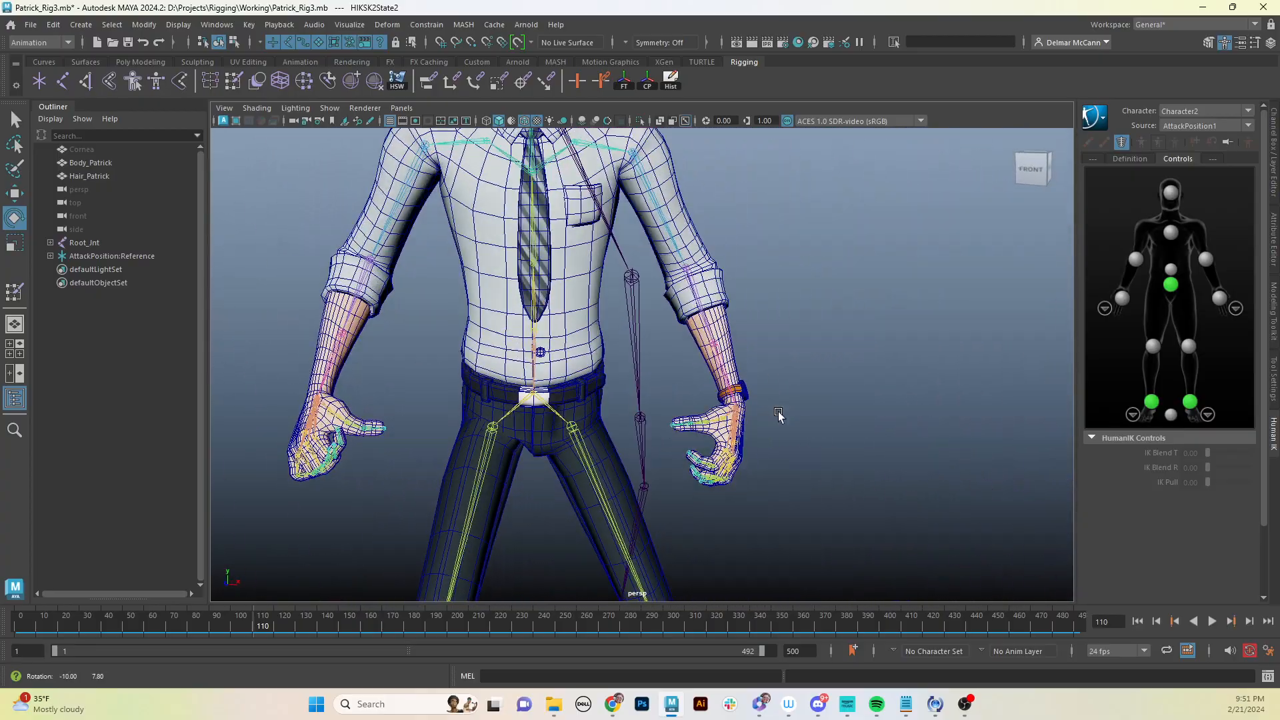
pyautogui.keyDown('alt'); pyautogui.moveTo(615, 317); pyautogui.dragTo(502, 424); pyautogui.keyUp('alt')
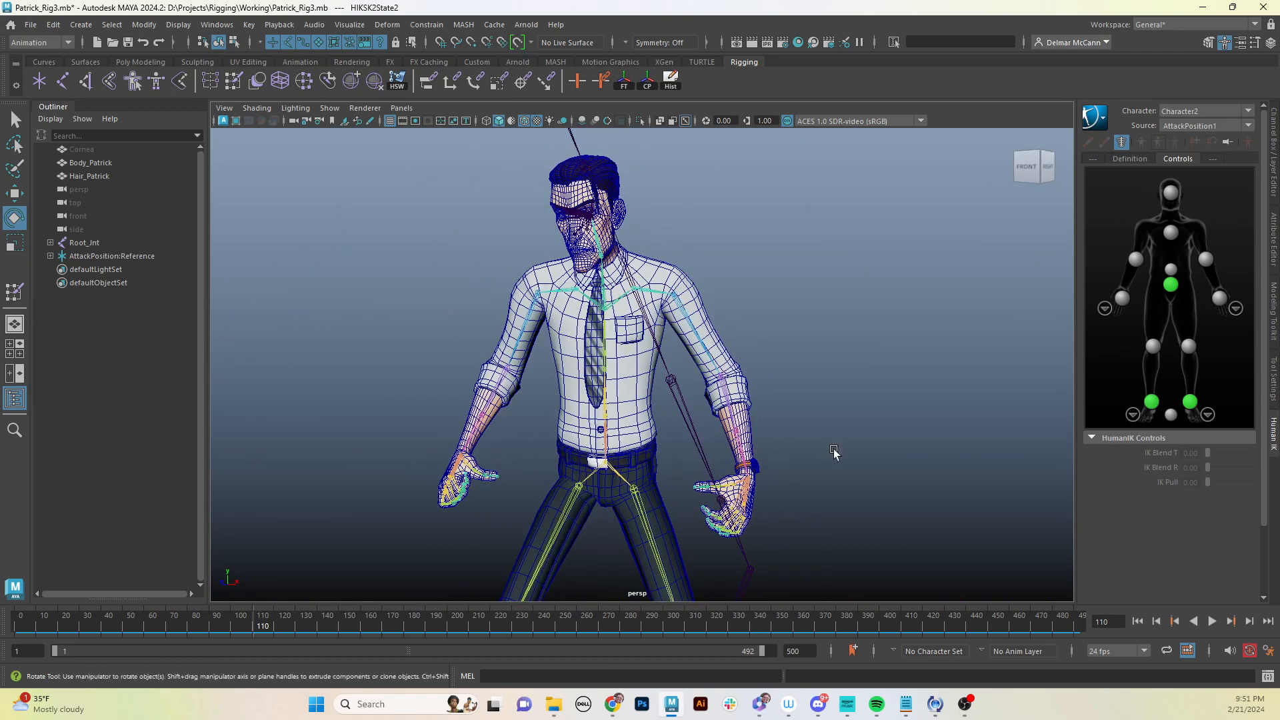